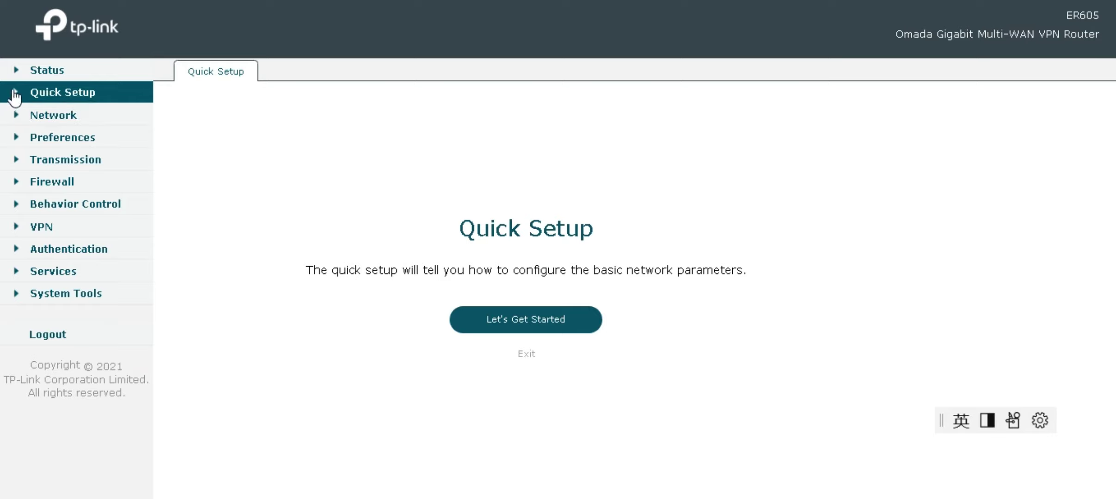
# - Review the LAN settings under Network, including the DHCP client list and the address reservations
pyautogui.click(14, 92)
pyautogui.click(15, 116)
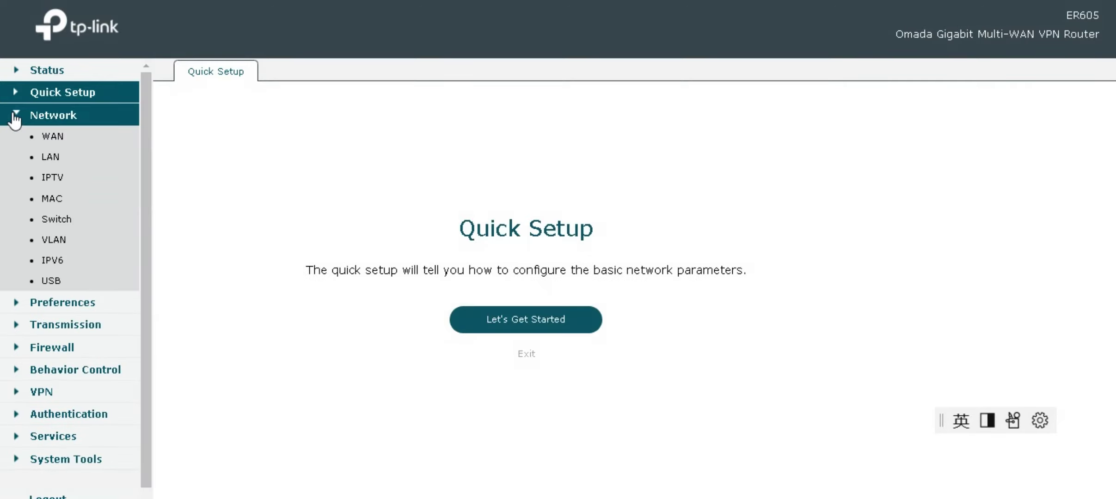
pyautogui.click(59, 156)
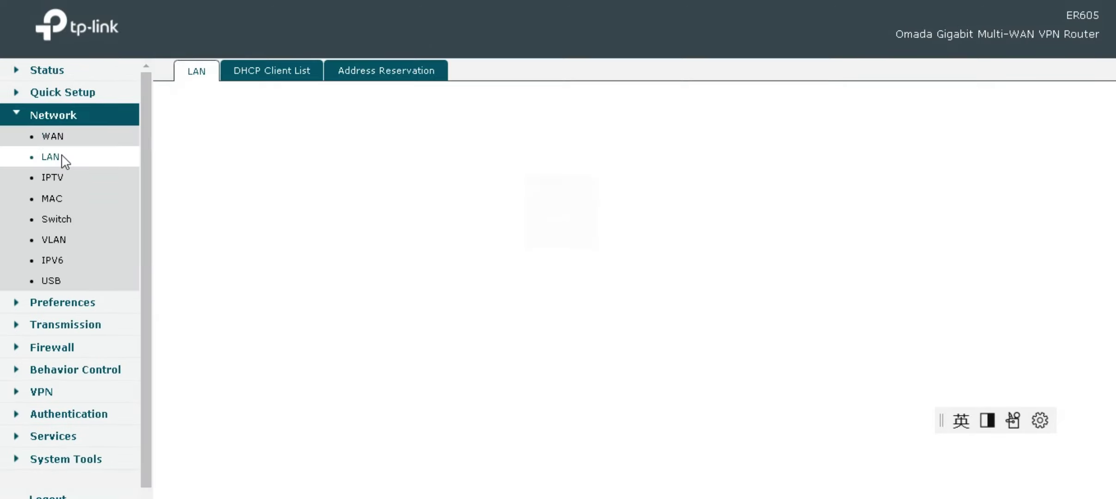
pyautogui.click(275, 75)
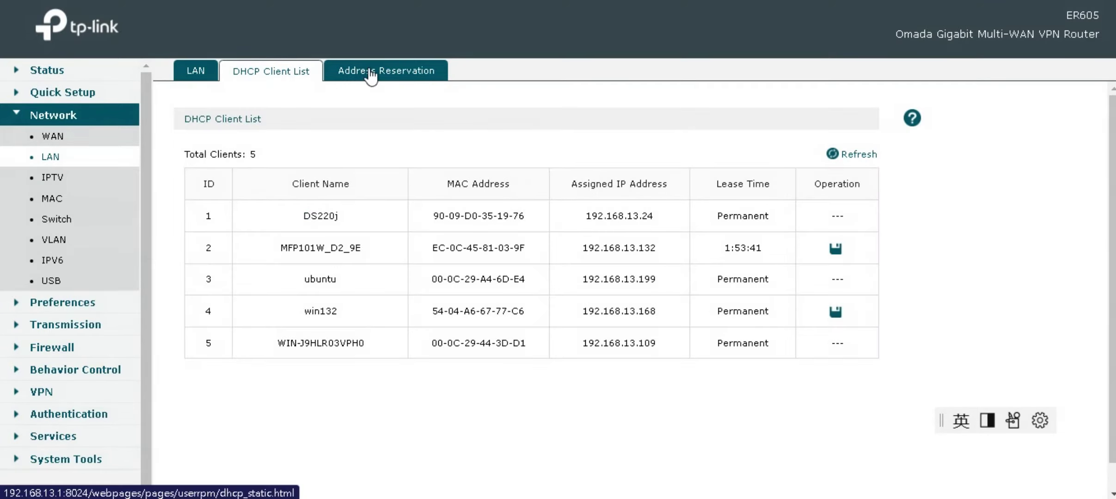
pyautogui.click(371, 74)
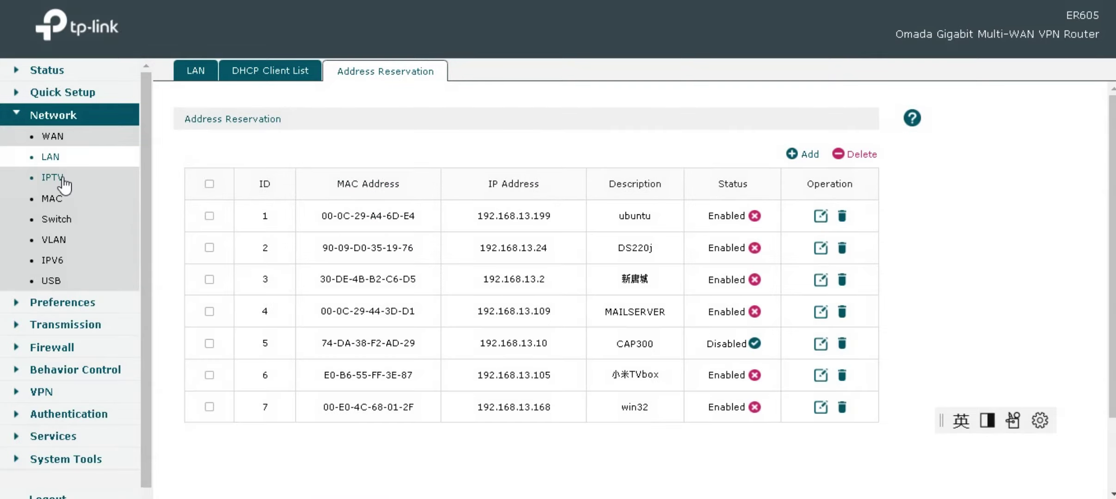
# - Look through the IPTV, MAC, Switch, VLAN, IPV6 and USB pages of the network settings
pyautogui.click(52, 178)
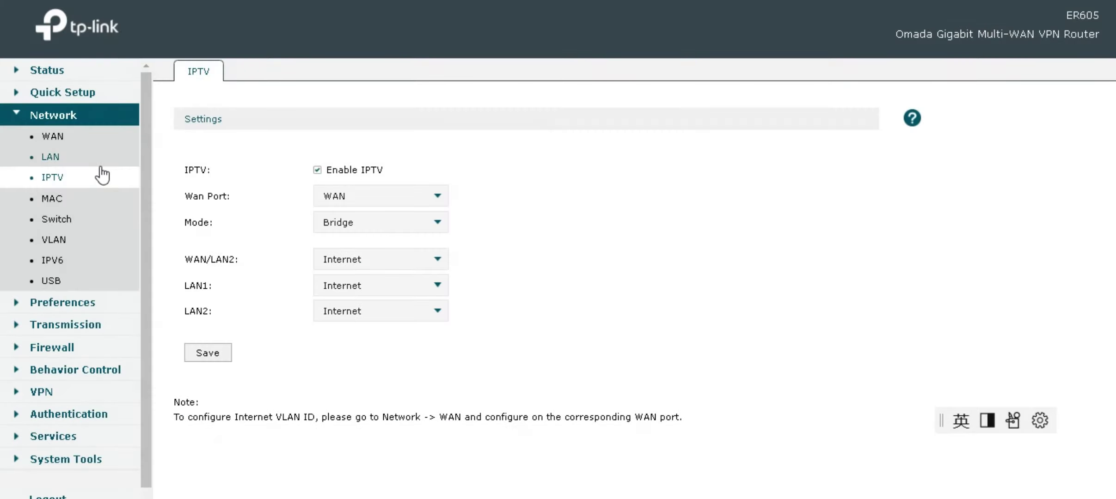
pyautogui.click(51, 199)
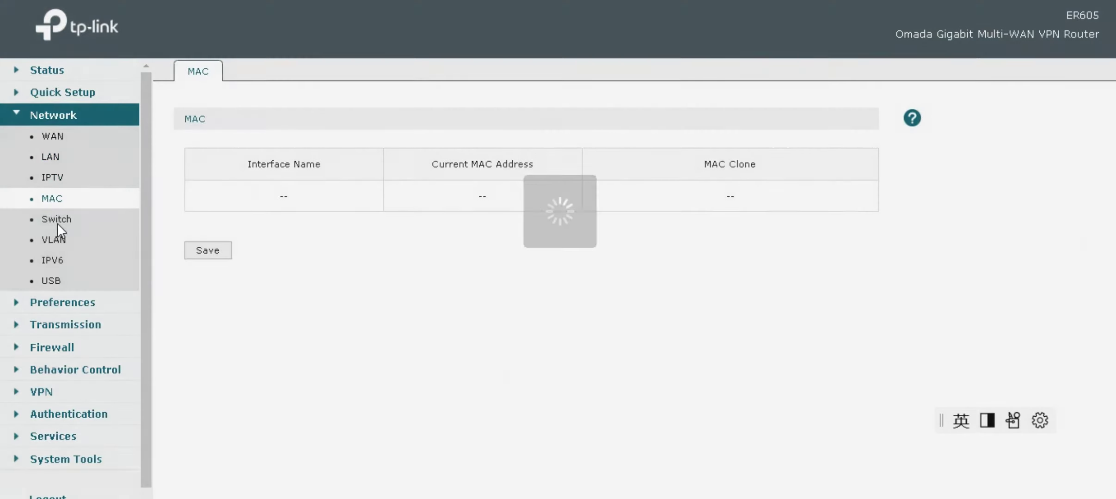
pyautogui.click(57, 220)
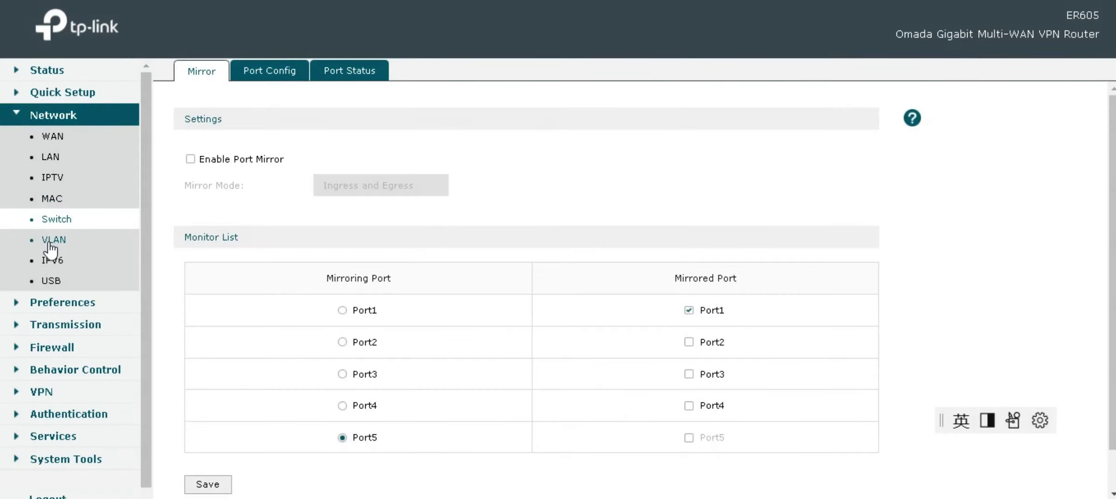
pyautogui.click(52, 242)
pyautogui.click(53, 262)
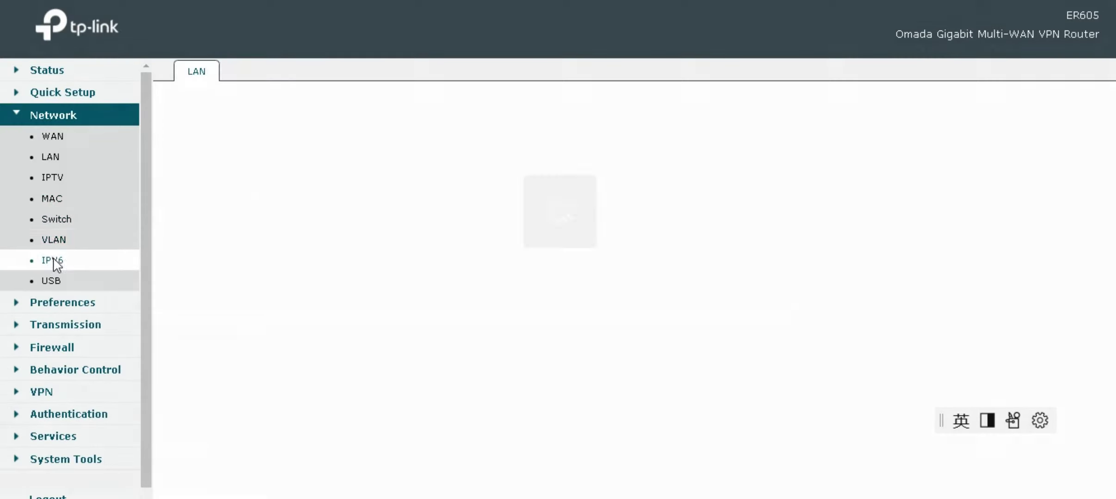
pyautogui.click(77, 282)
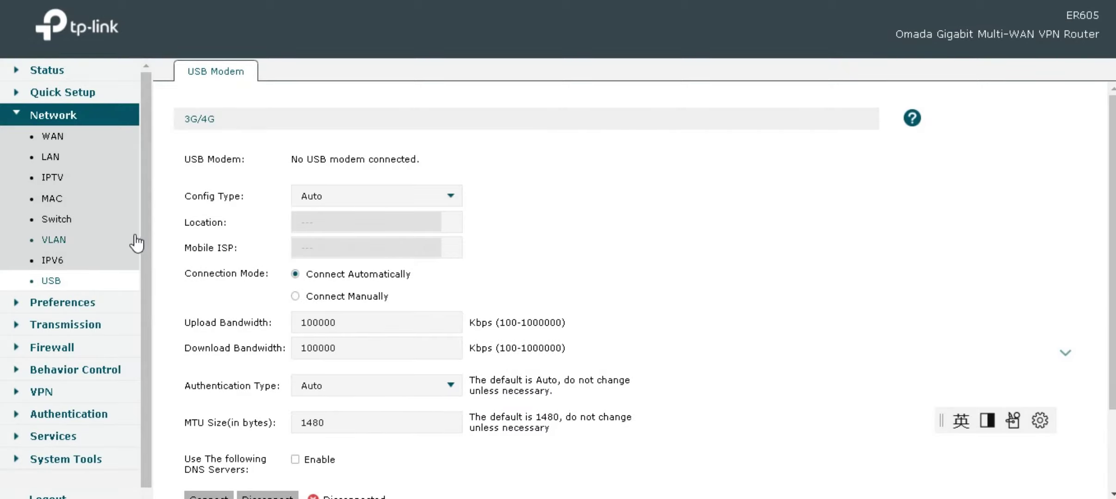
# - Examine the VLAN list and its port settings, and the switch's port configuration and port status
pyautogui.click(70, 240)
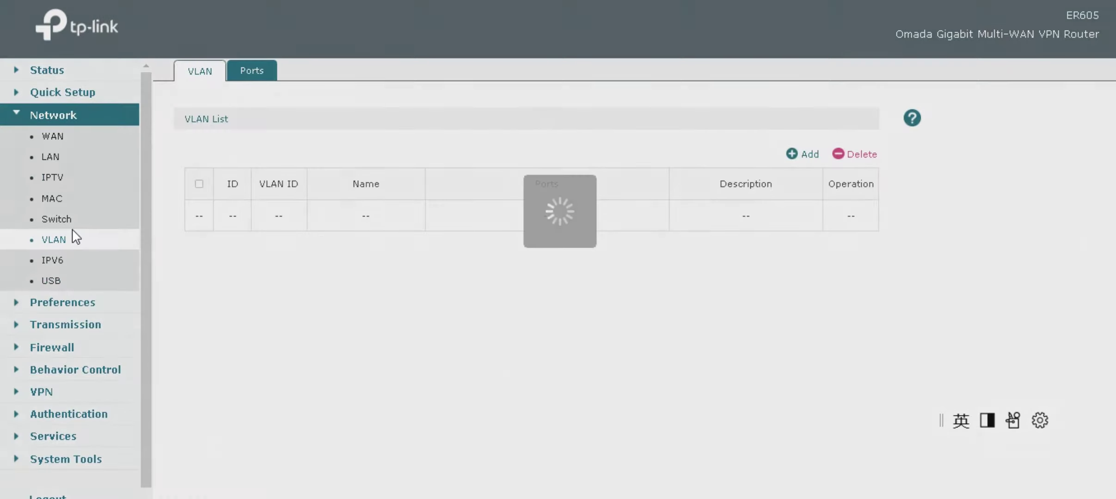
pyautogui.click(253, 74)
pyautogui.click(199, 71)
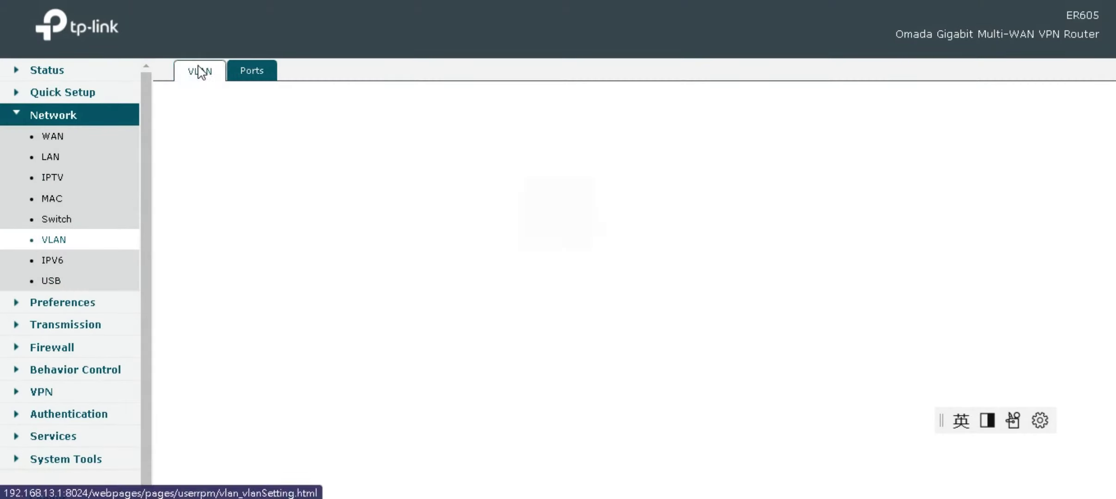
pyautogui.click(55, 219)
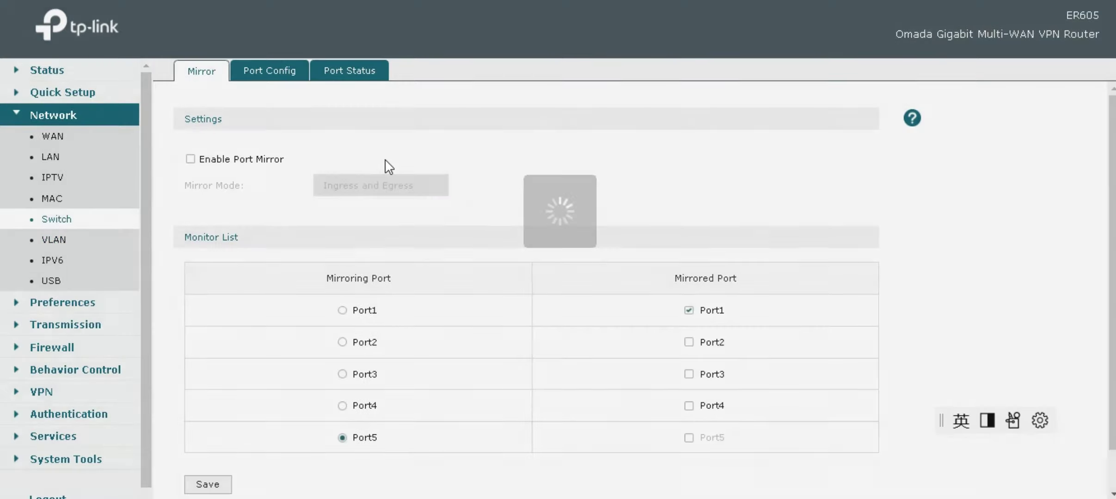
pyautogui.click(286, 76)
pyautogui.click(355, 75)
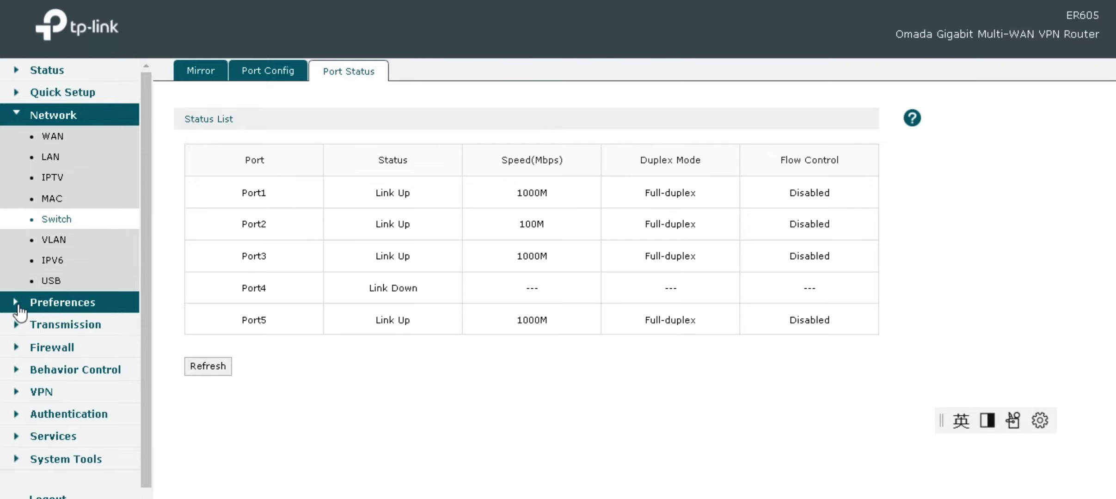
# - Review the IP groups, IP addresses and time ranges in the router's Preferences
pyautogui.click(19, 305)
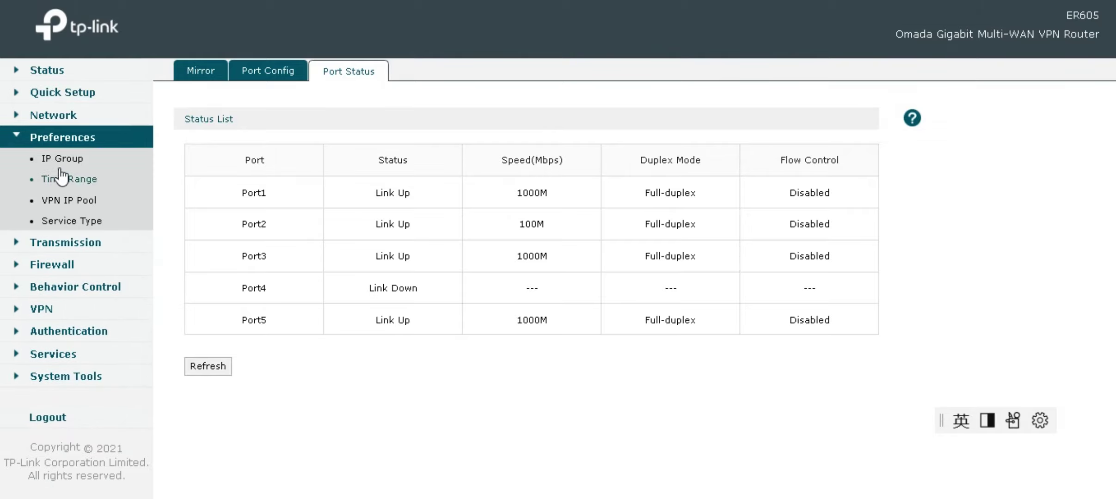
pyautogui.click(64, 162)
pyautogui.click(282, 71)
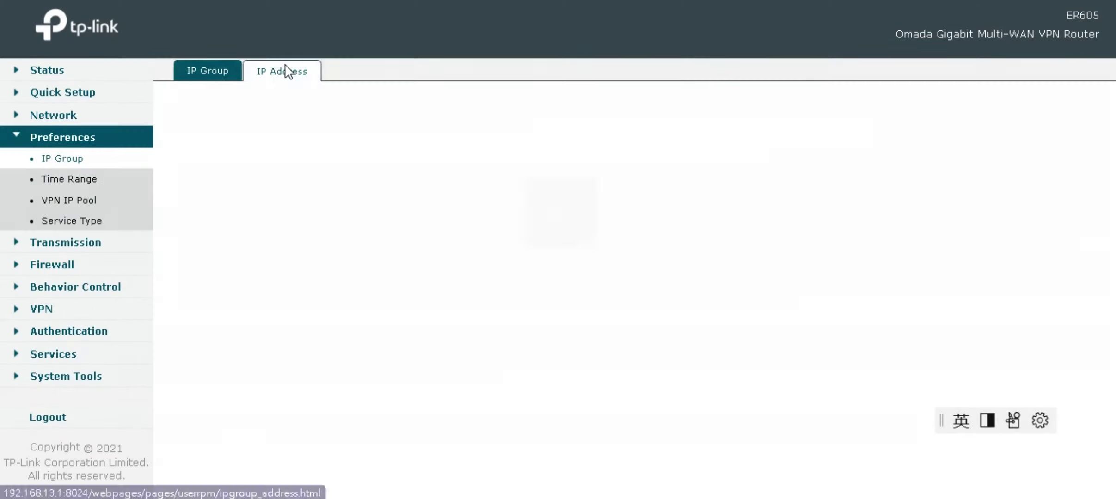
pyautogui.click(74, 180)
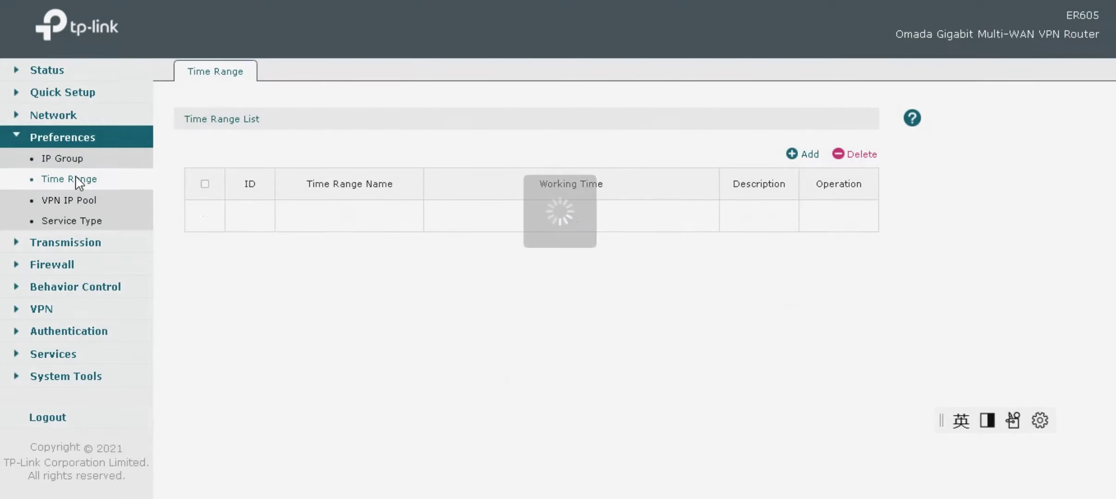
# - View the VPN IP pool and service type lists, opening the blank new-entry form in each
pyautogui.click(77, 204)
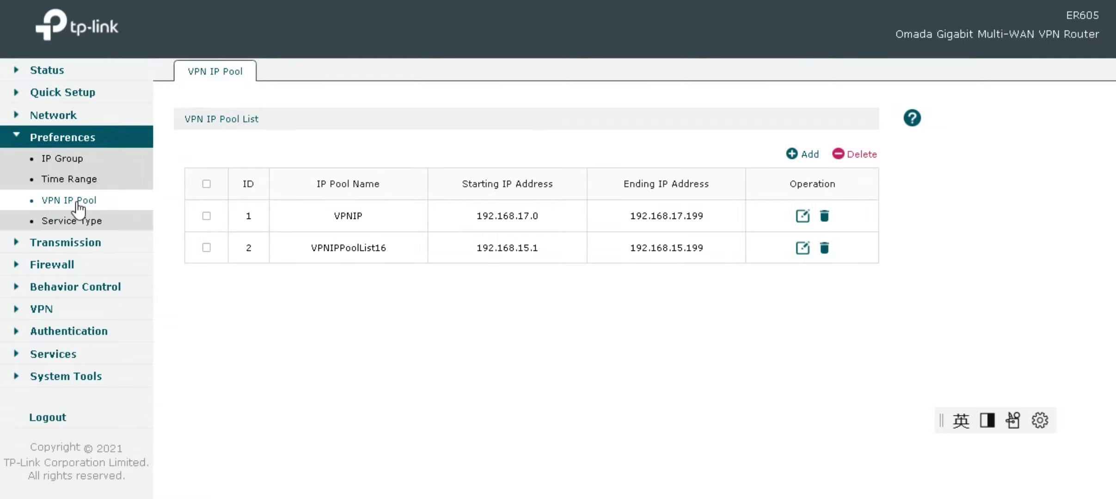
pyautogui.click(807, 157)
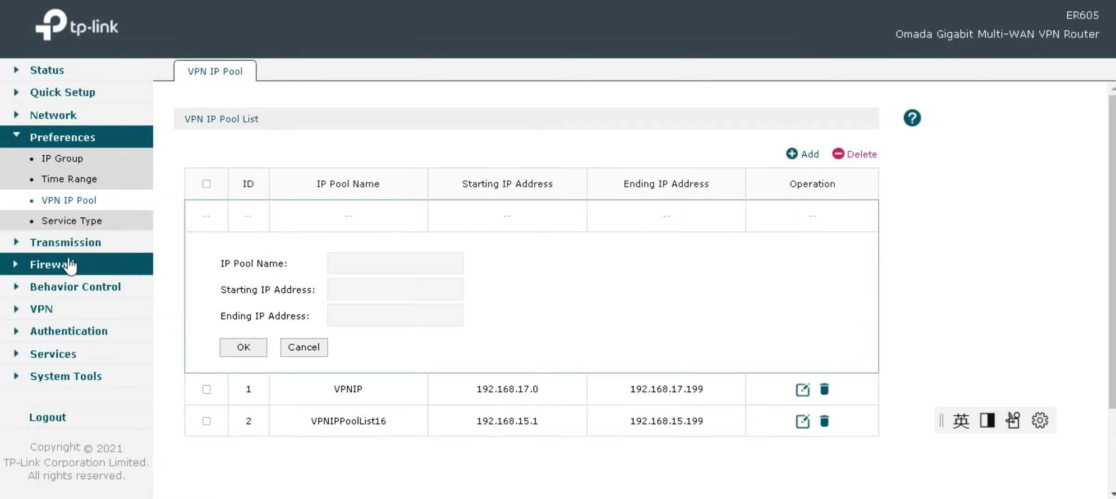
pyautogui.click(76, 223)
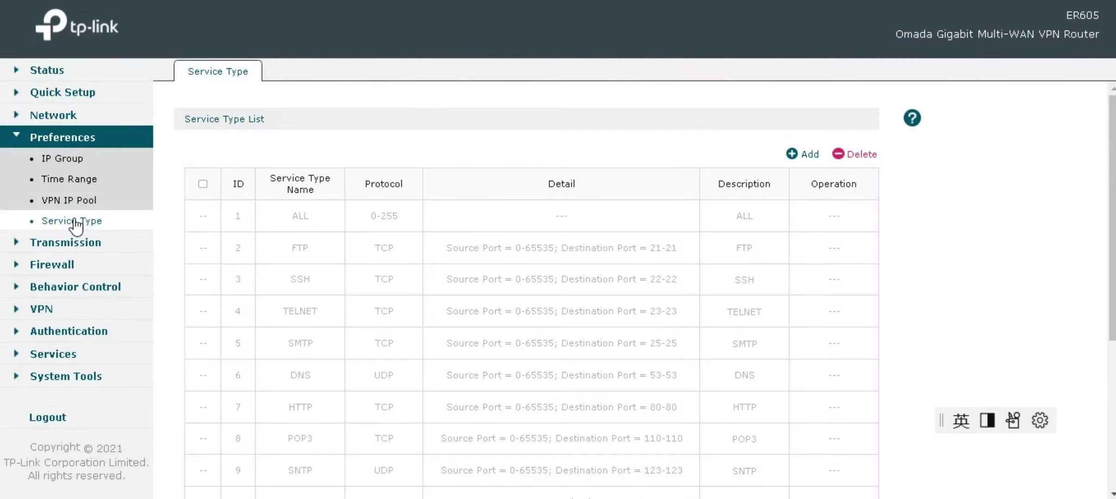
pyautogui.click(792, 155)
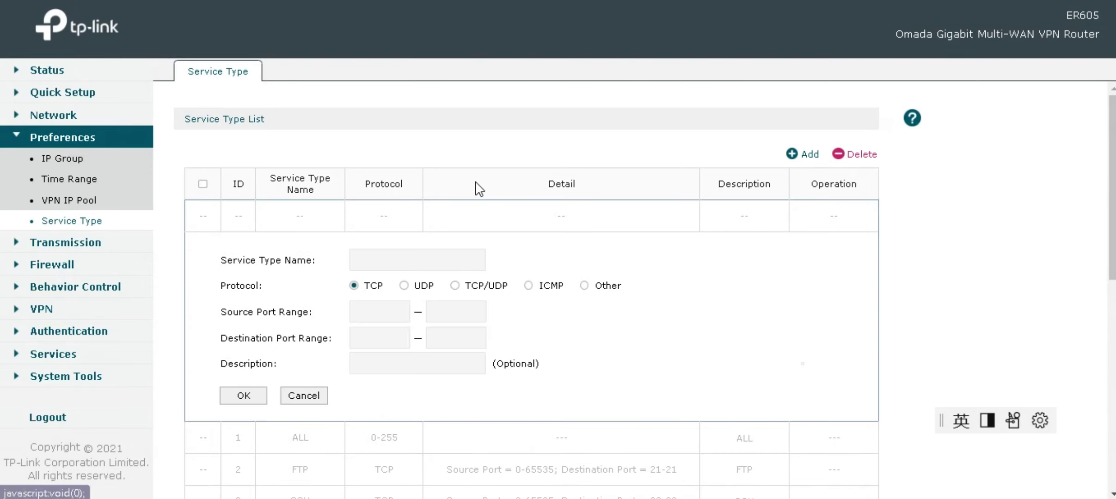
# - Examine the Transmission NAT settings, covering One-to-One NAT, Port Triggering, NAT-DMZ and ALG
pyautogui.click(18, 244)
pyautogui.click(53, 183)
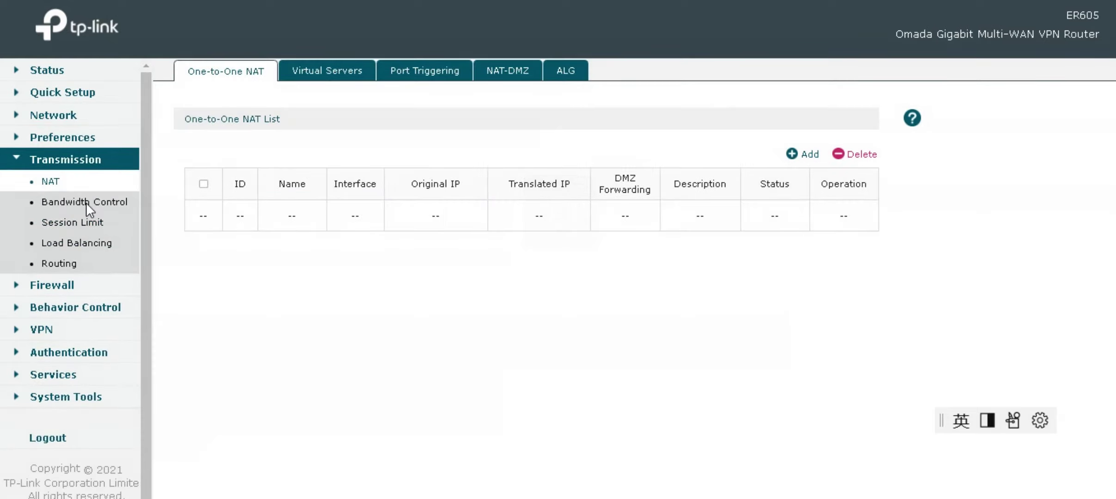
pyautogui.click(413, 65)
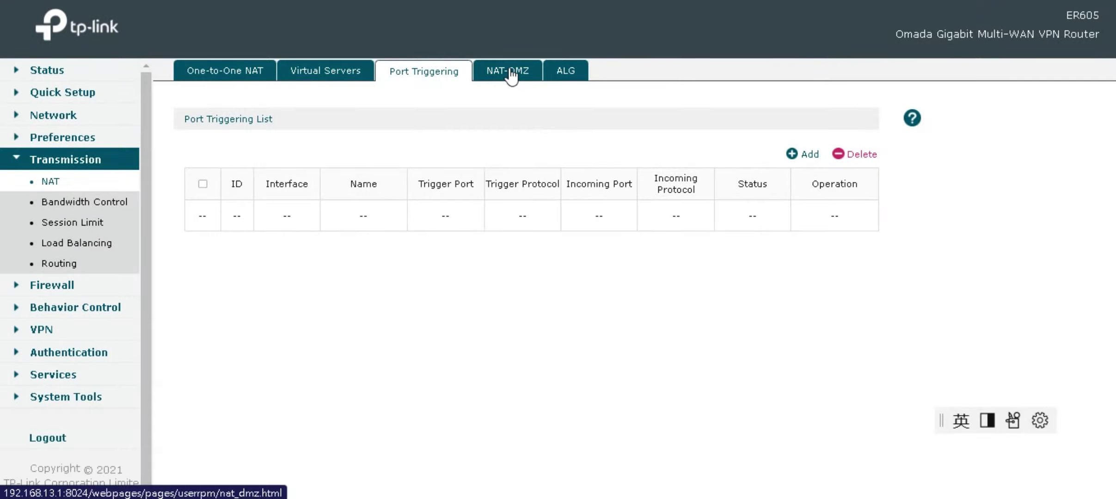
pyautogui.click(511, 69)
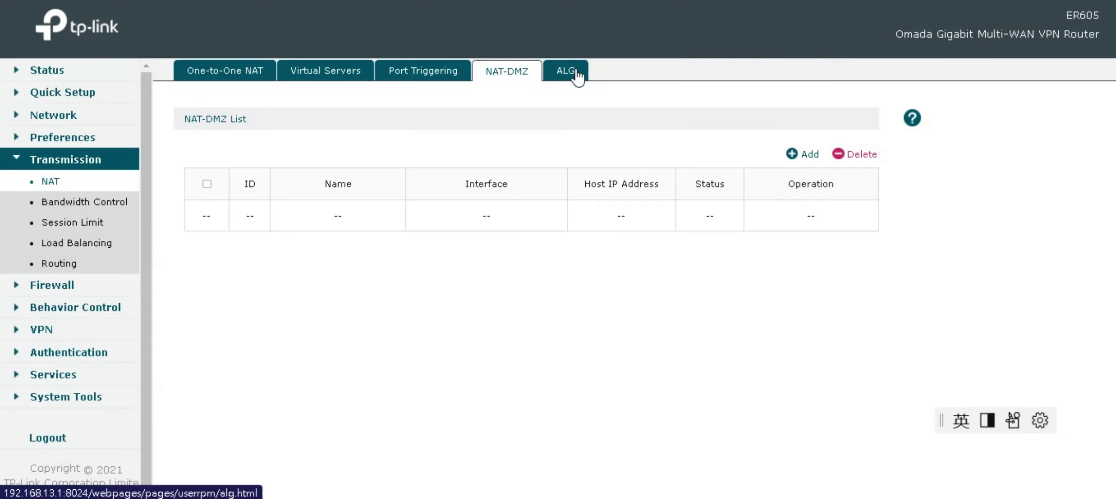
pyautogui.click(575, 70)
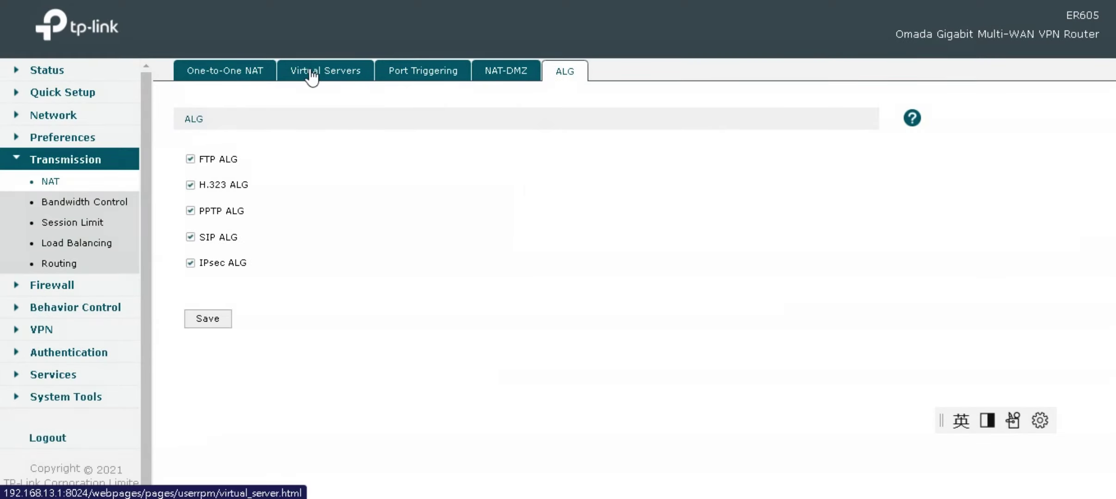
# - Review the bandwidth control configuration, the session limit rules and the session monitor
pyautogui.click(85, 199)
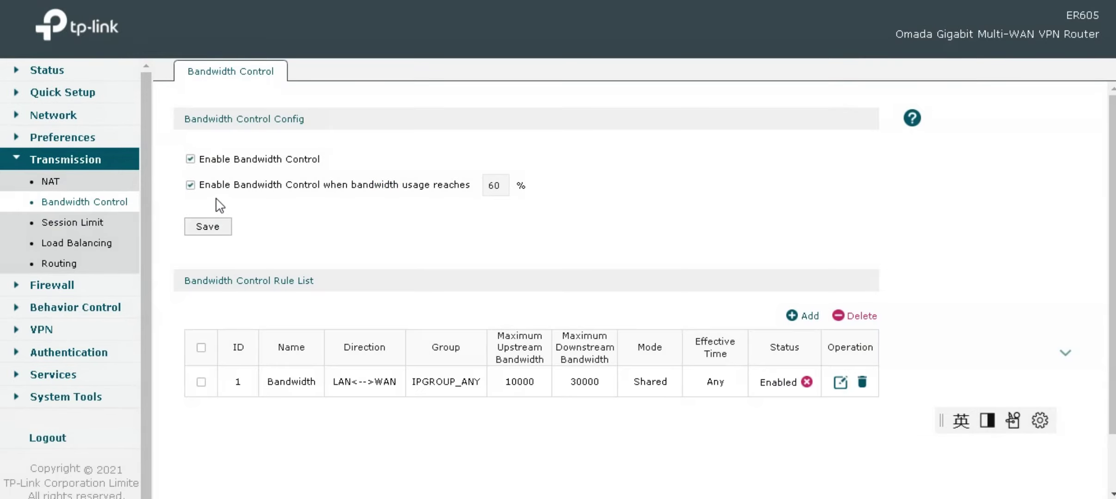
pyautogui.click(70, 224)
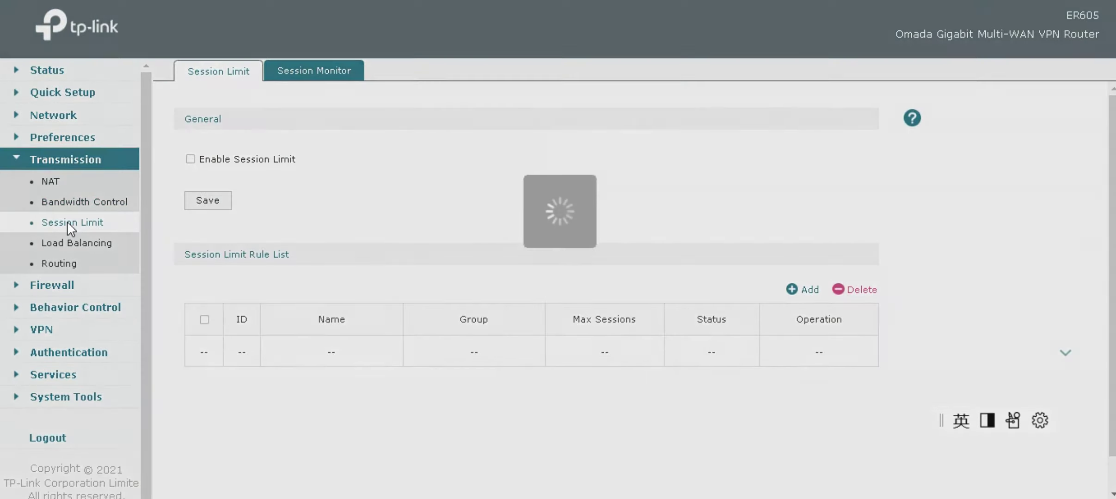
pyautogui.click(320, 82)
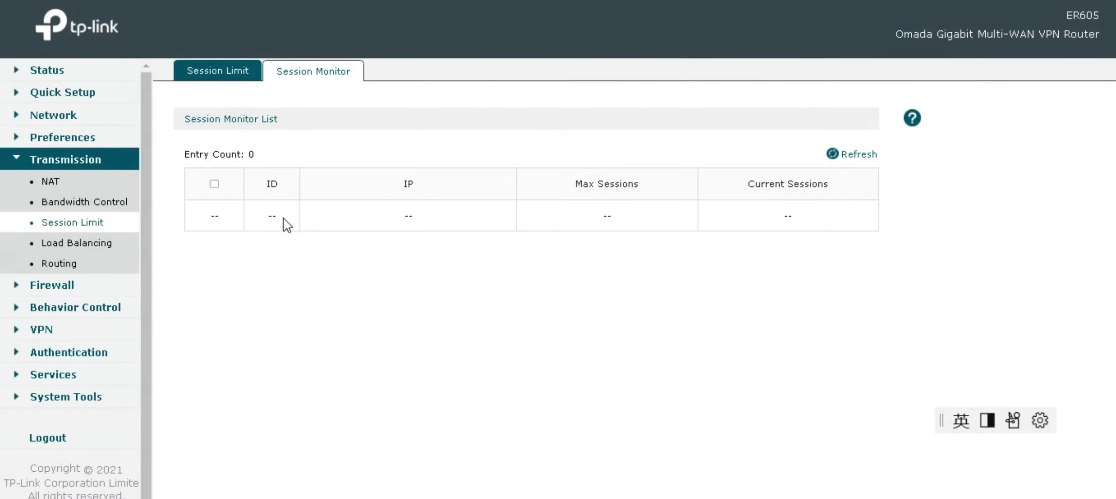
# - Examine the load balancing basic settings, link backup rules and online detection, as well as the static routes
pyautogui.click(77, 245)
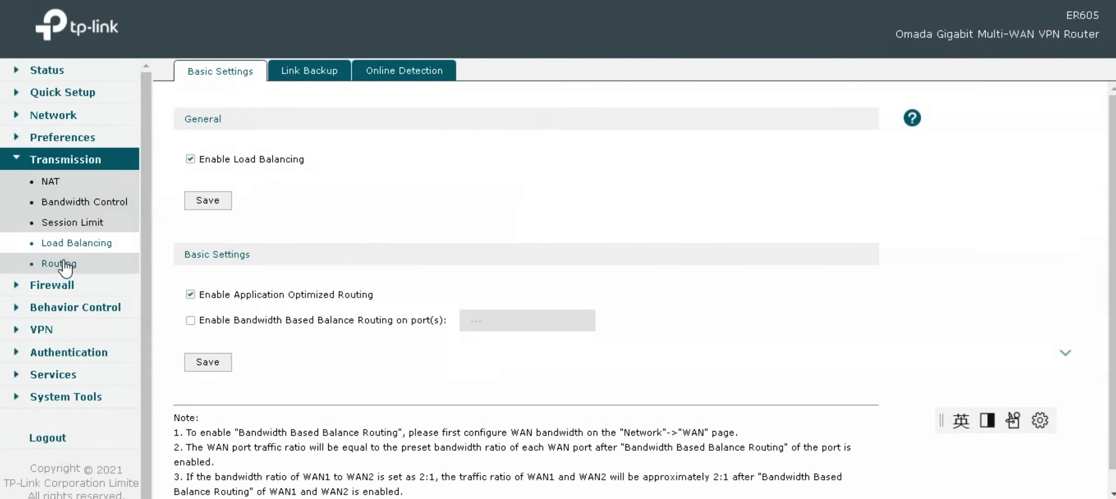
pyautogui.click(331, 72)
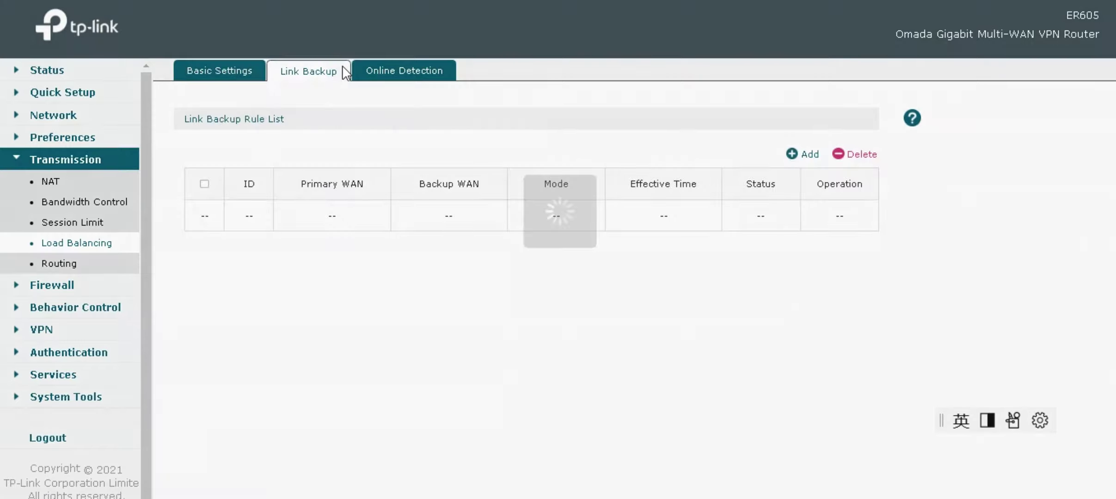
pyautogui.click(407, 70)
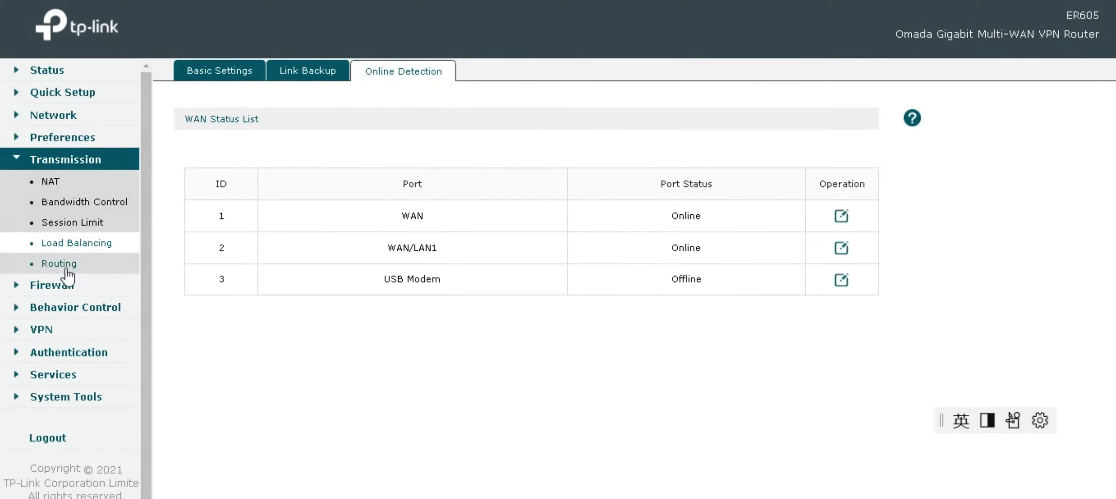
pyautogui.click(61, 263)
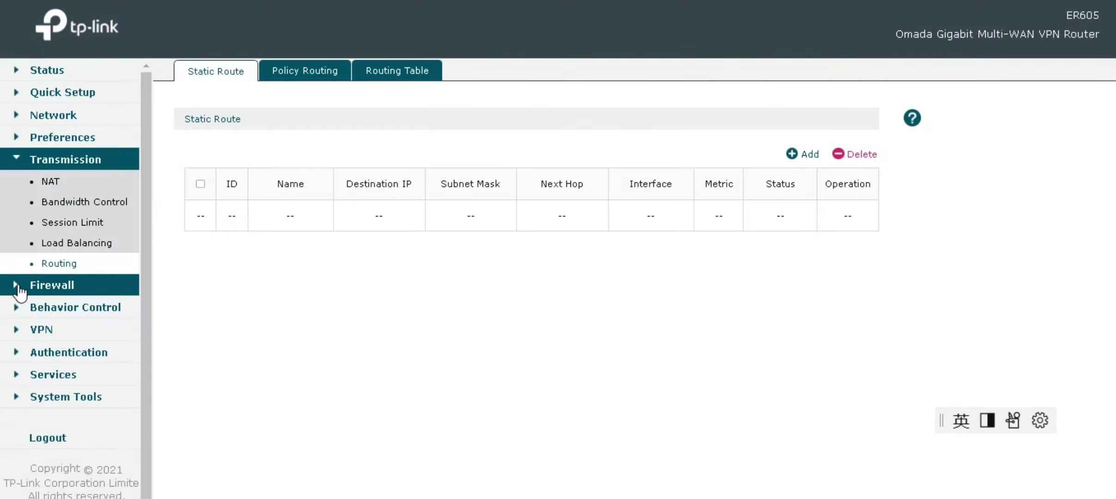
# - Look over the firewall's Anti ARP Spoofing, Attack Defense and Access Control pages, returning to the IP-MAC binding settings
pyautogui.click(19, 291)
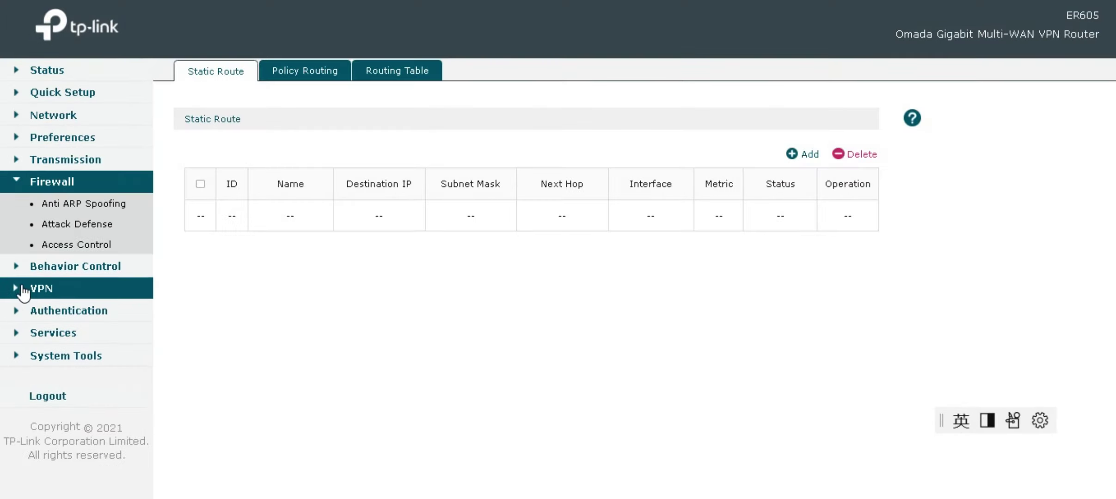
pyautogui.click(92, 204)
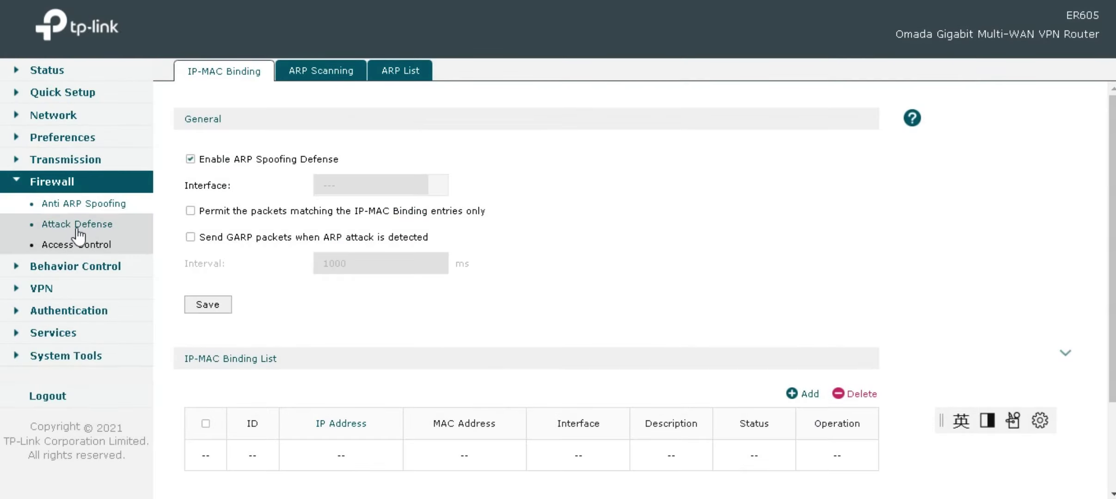
pyautogui.click(86, 225)
pyautogui.click(82, 245)
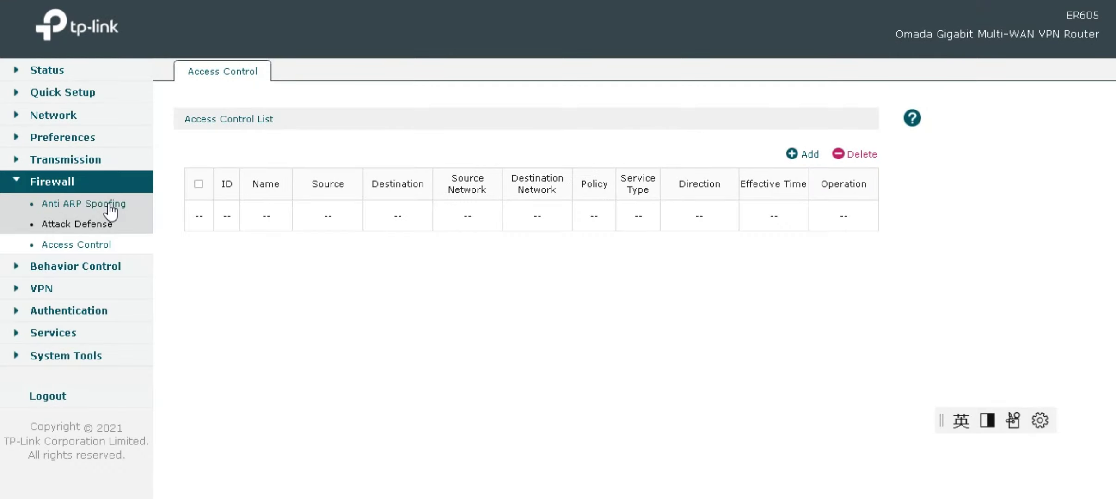
pyautogui.doubleClick(108, 203)
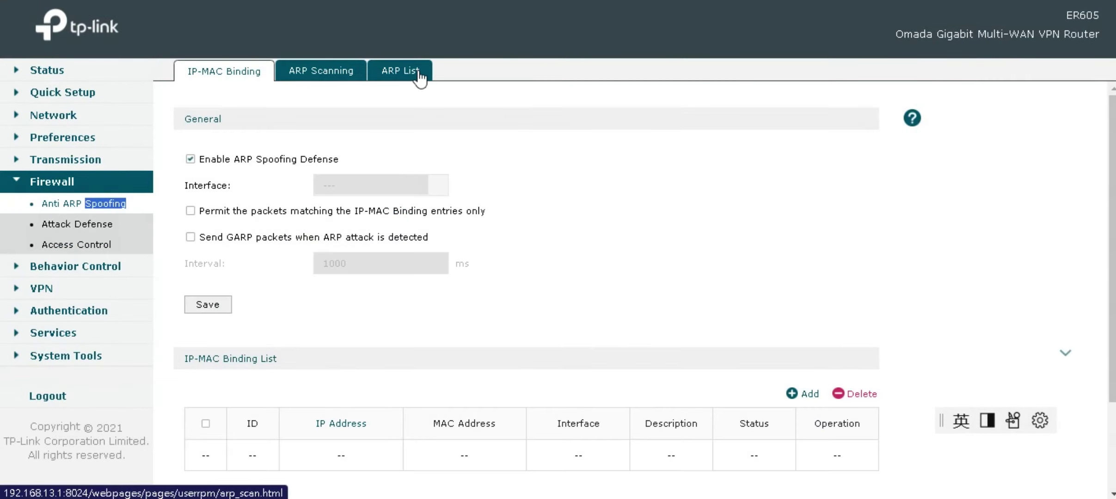
# - View the firewall's ARP list and the Behavior Control pages for Web Filtering and Web Security
pyautogui.click(412, 71)
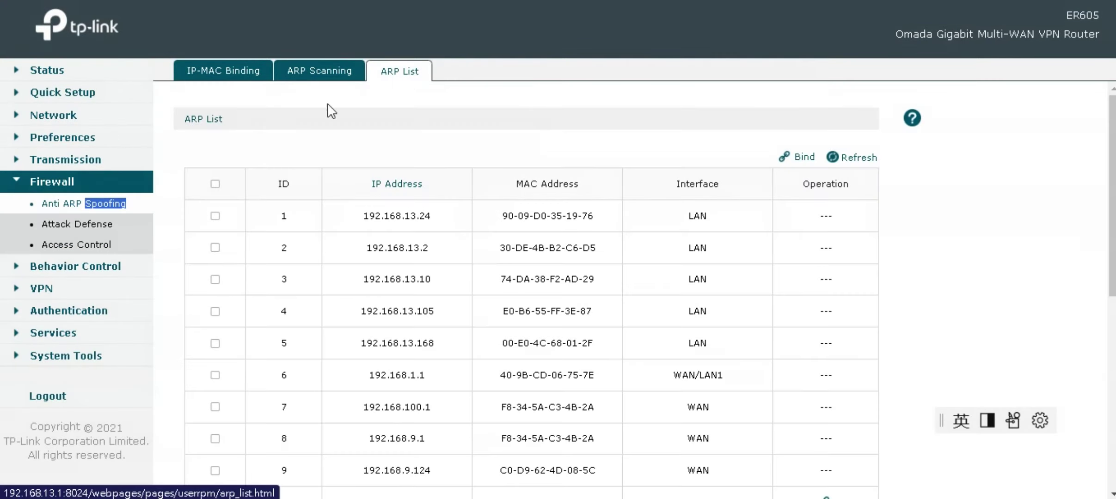
pyautogui.click(21, 268)
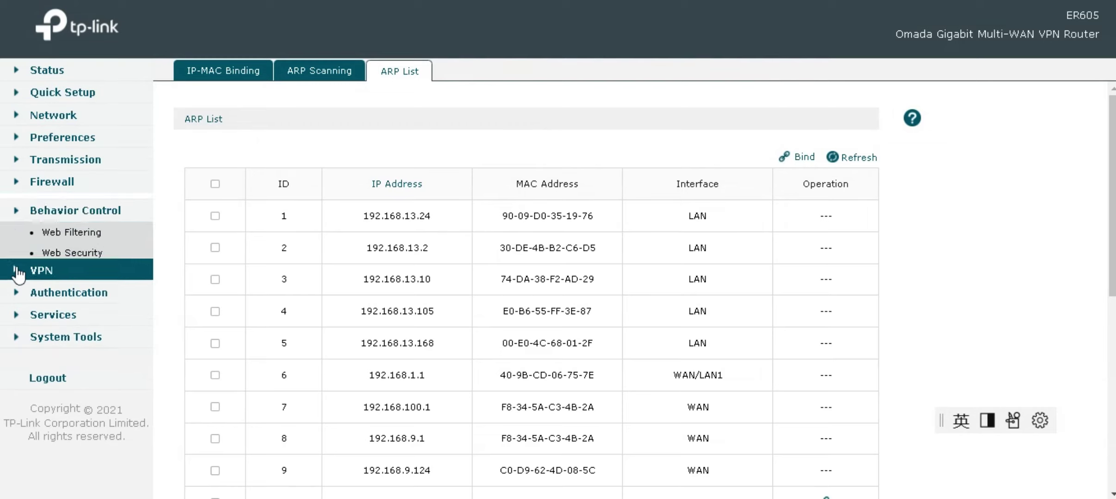
pyautogui.click(77, 244)
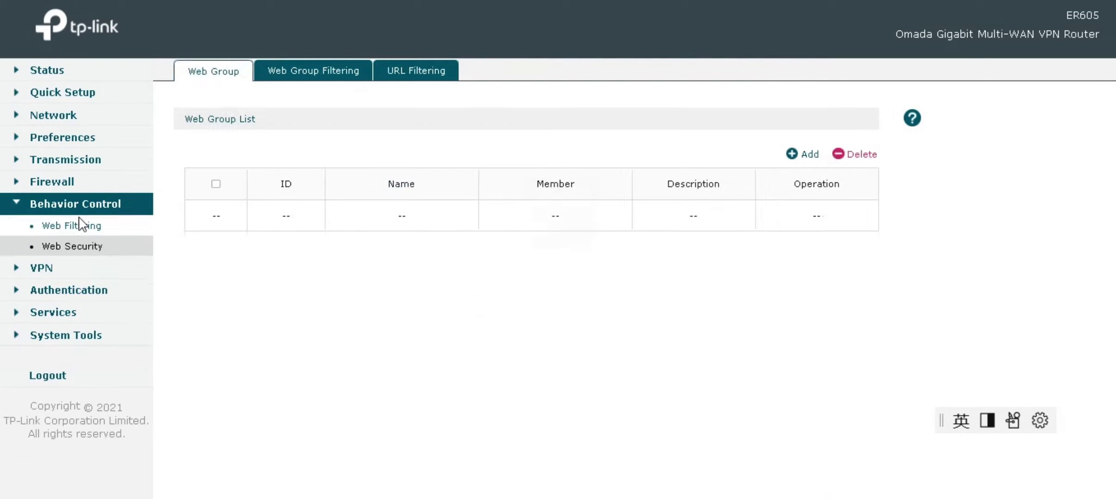
pyautogui.click(83, 250)
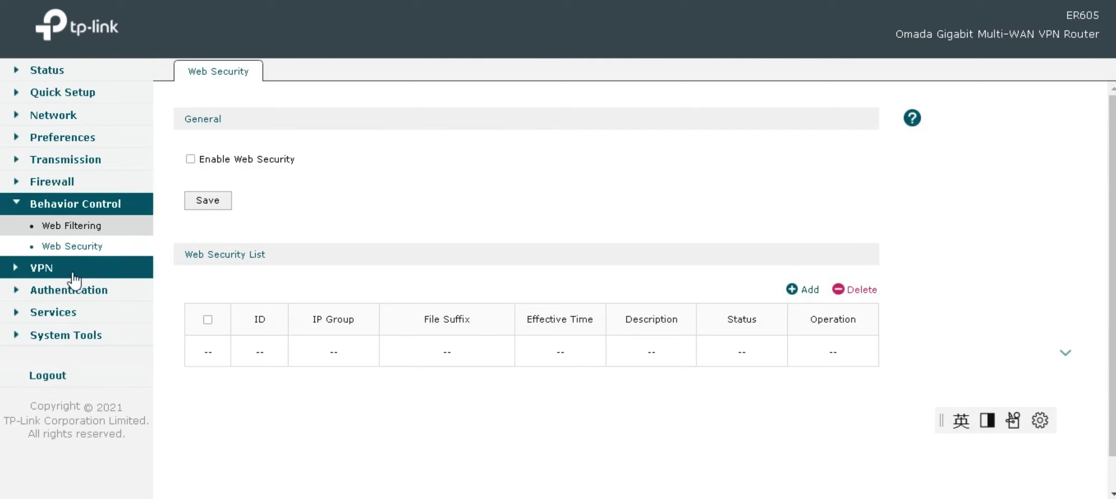
# - Look through the VPN section's IPsec policies, PPTP servers, OpenVPN servers and user account list
pyautogui.click(19, 273)
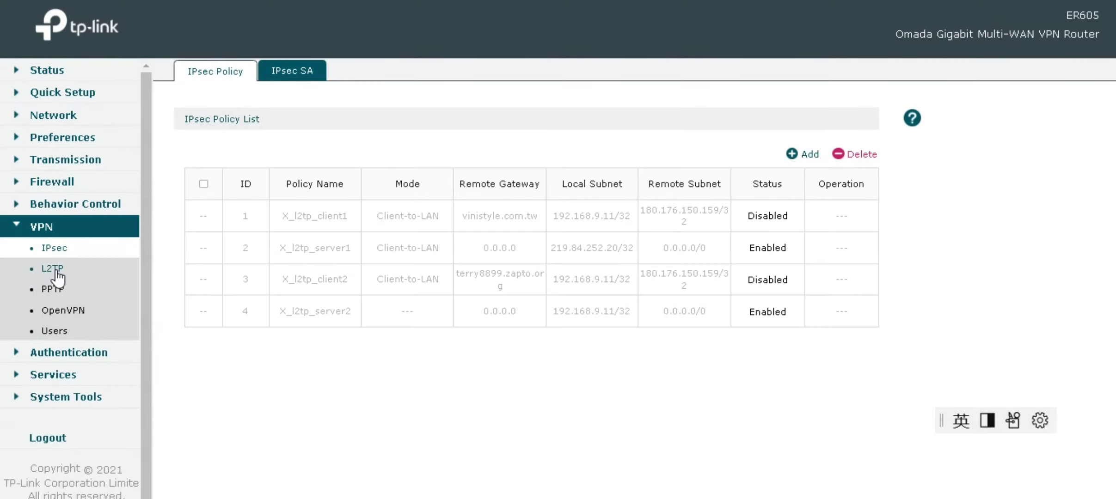
pyautogui.click(53, 288)
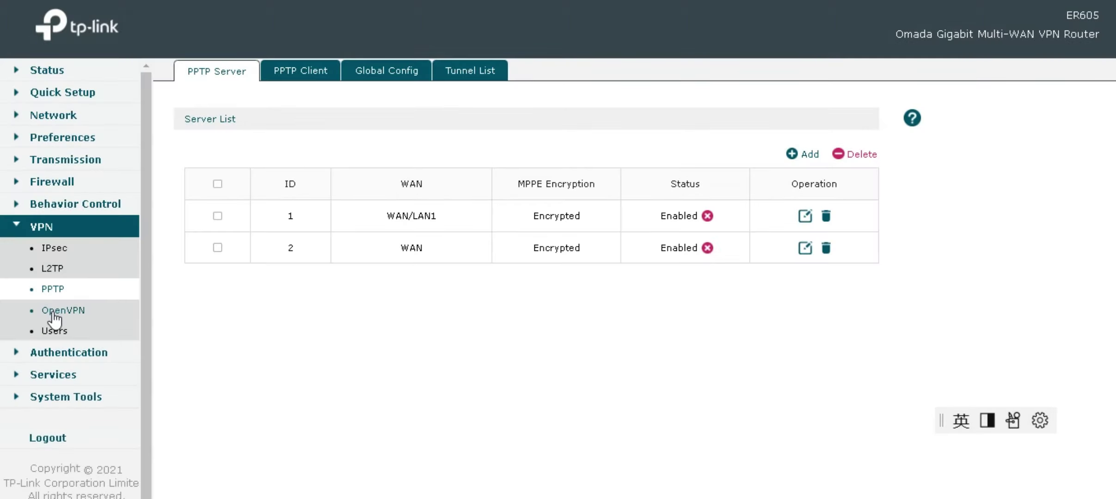
pyautogui.click(54, 315)
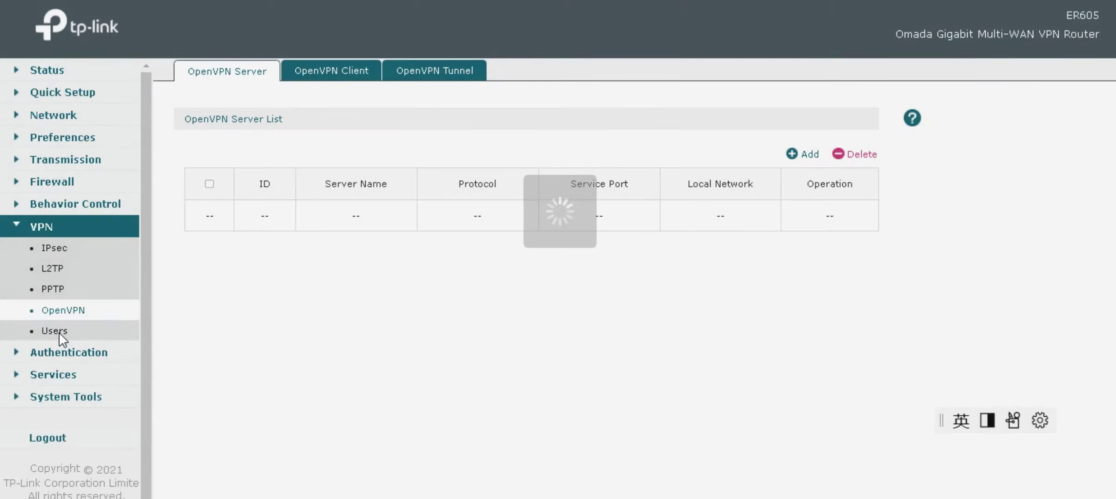
pyautogui.click(59, 330)
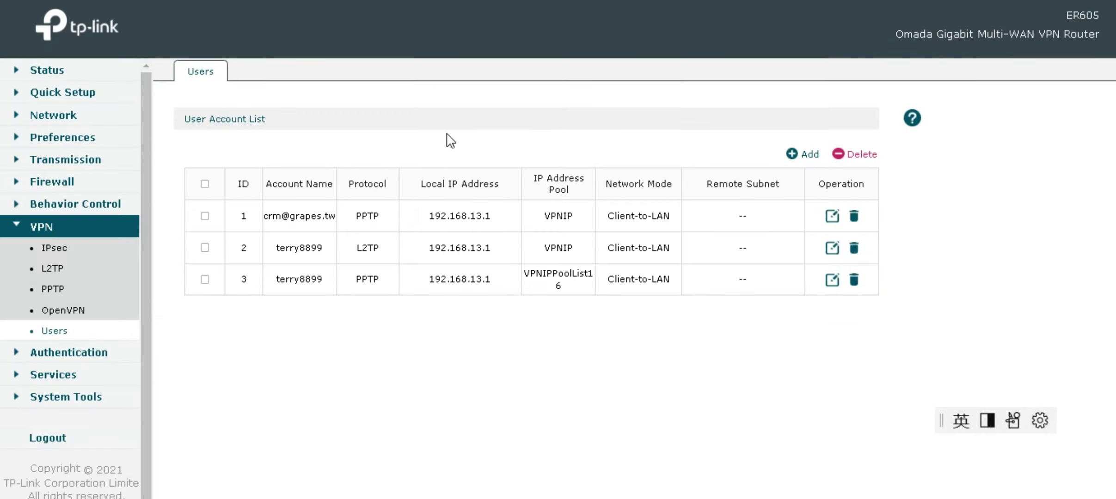
# - Review the PPTP client list, global configuration and tunnel list, returning to the VPN user accounts
pyautogui.click(52, 288)
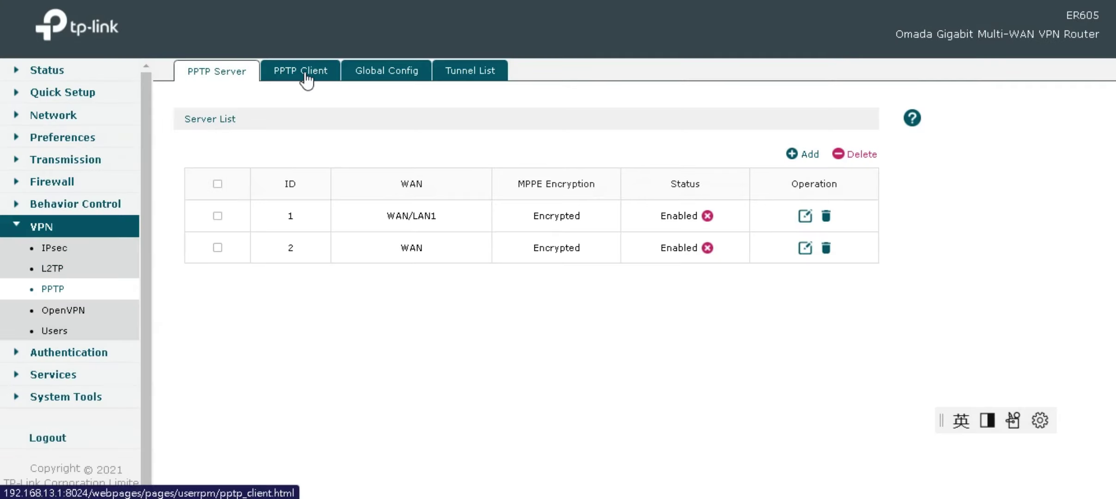
pyautogui.click(306, 78)
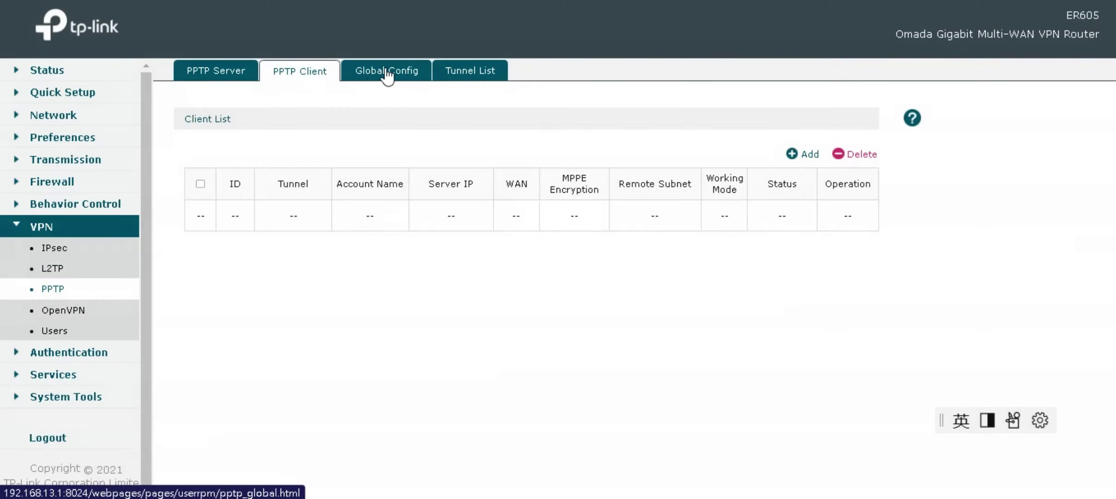
pyautogui.click(390, 73)
pyautogui.click(454, 73)
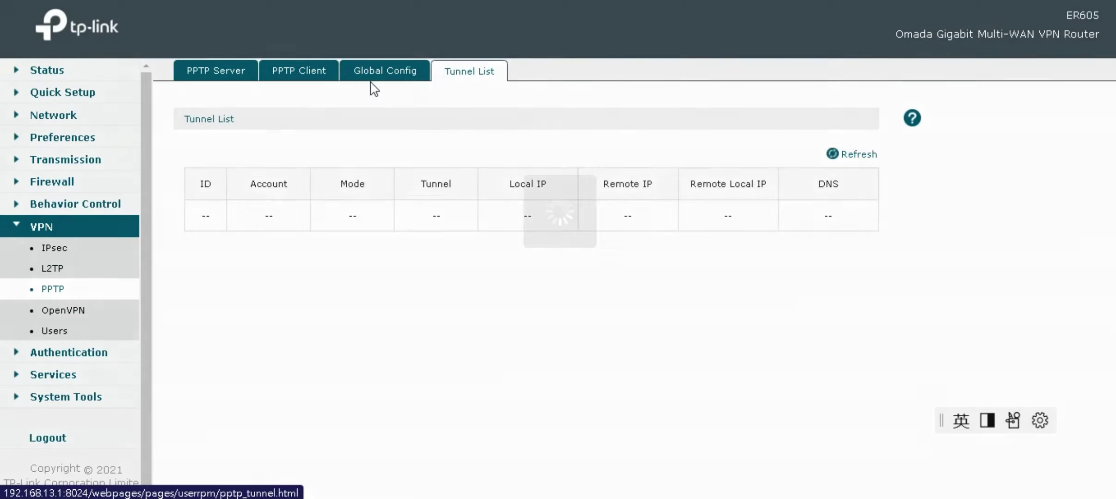
pyautogui.click(64, 336)
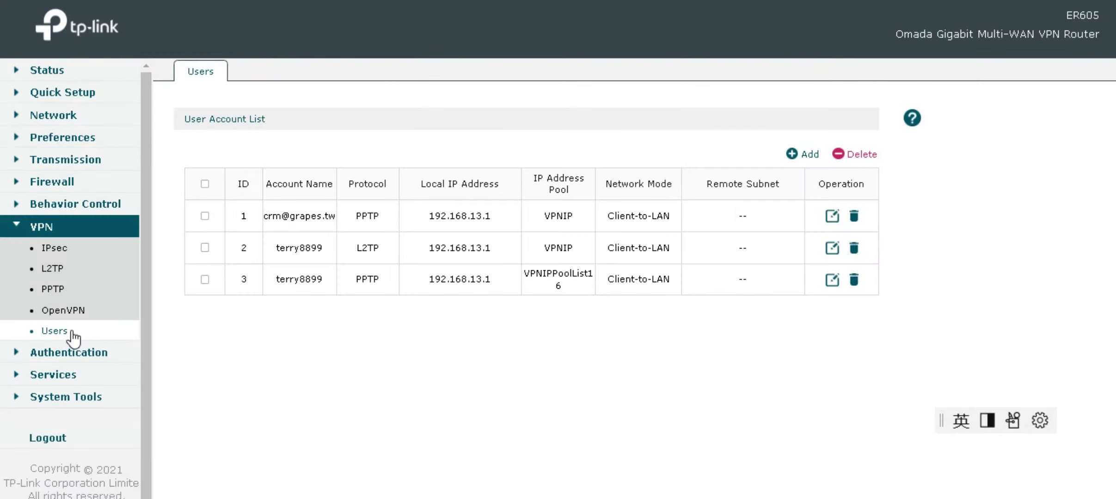
pyautogui.scroll(-1, 81, 319)
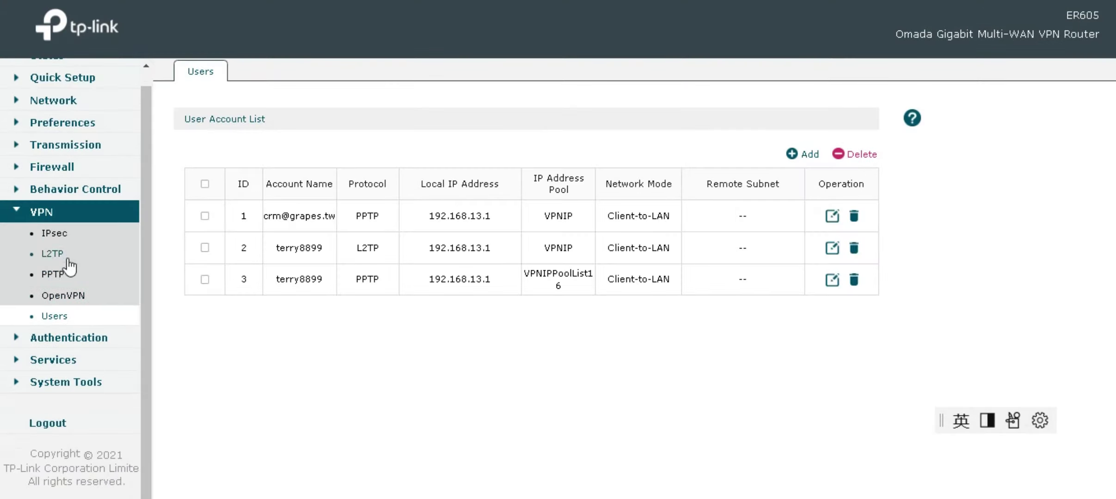
# - Examine the Authentication section's web authentication settings, guest resources, user management and authentication status
pyautogui.click(67, 335)
pyautogui.click(70, 272)
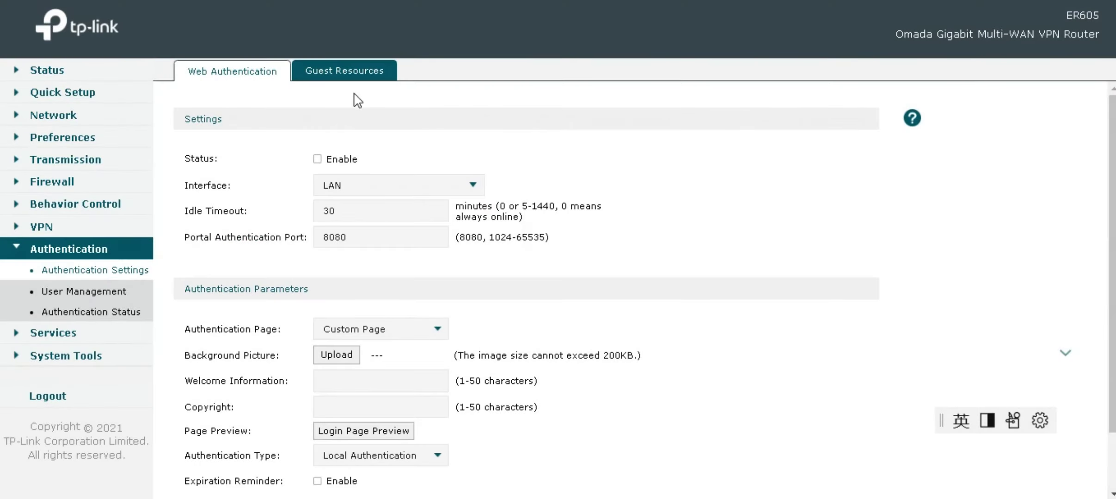
pyautogui.click(353, 72)
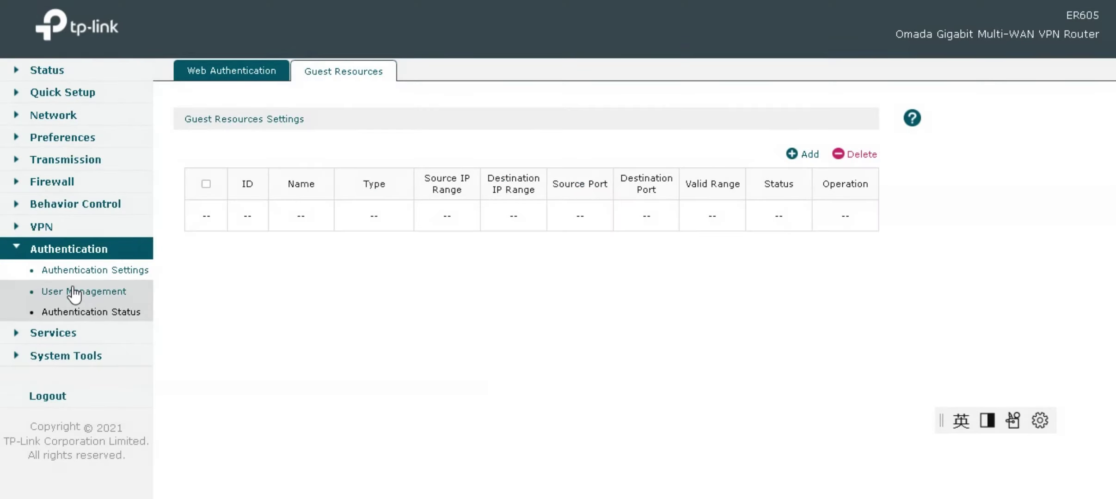
pyautogui.click(75, 294)
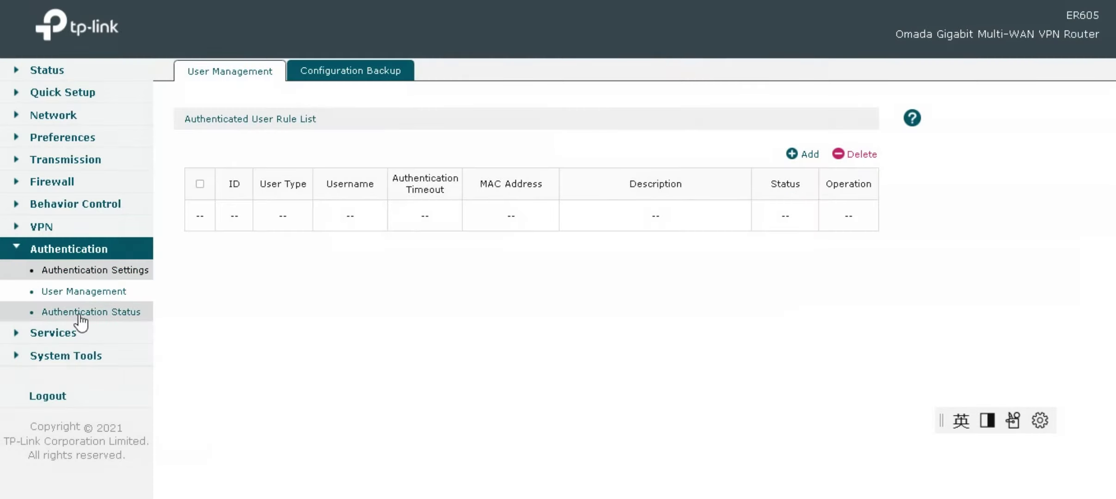
pyautogui.click(78, 313)
# - Check the Dynamic DNS and UPnP pages of the router's Services section
pyautogui.click(56, 334)
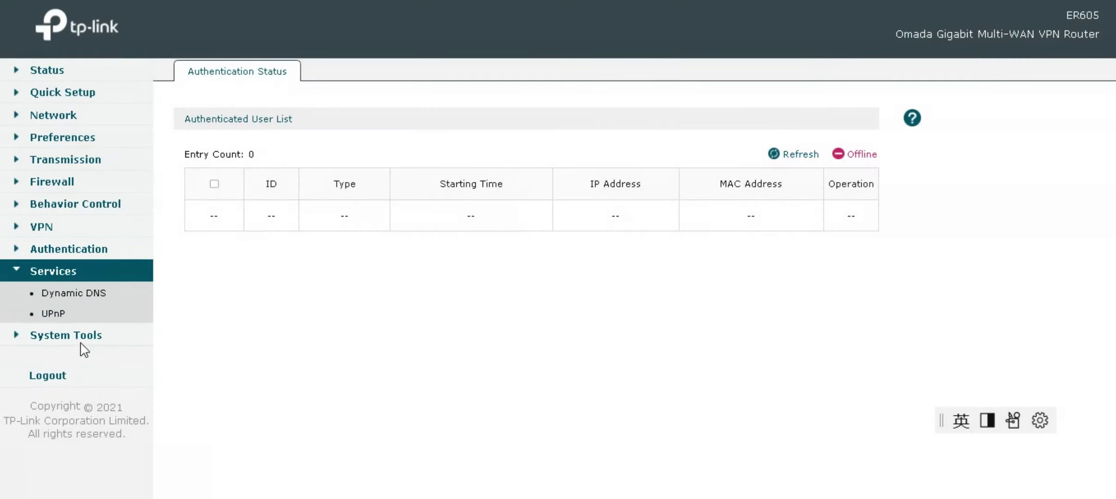
pyautogui.click(69, 293)
pyautogui.click(58, 314)
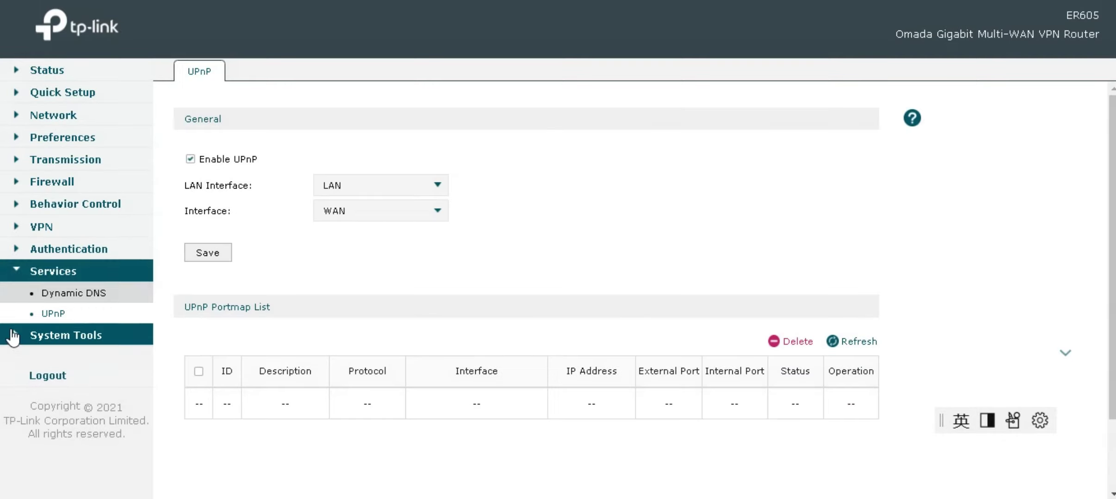
# - Review the System Tools pages for Admin Setup, Controller Settings, SNMP, Diagnostics and Remote Assistance
pyautogui.click(55, 333)
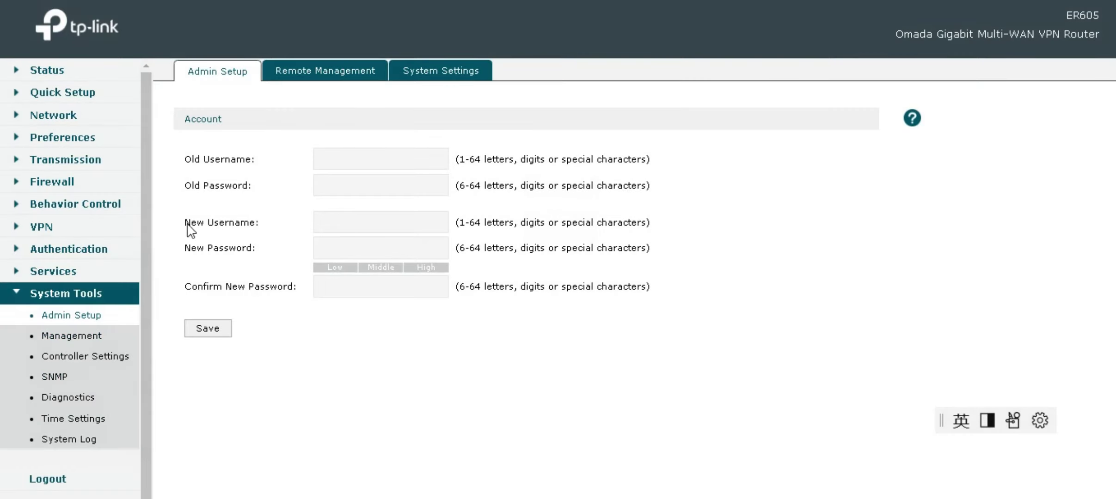
pyautogui.click(76, 359)
pyautogui.click(65, 374)
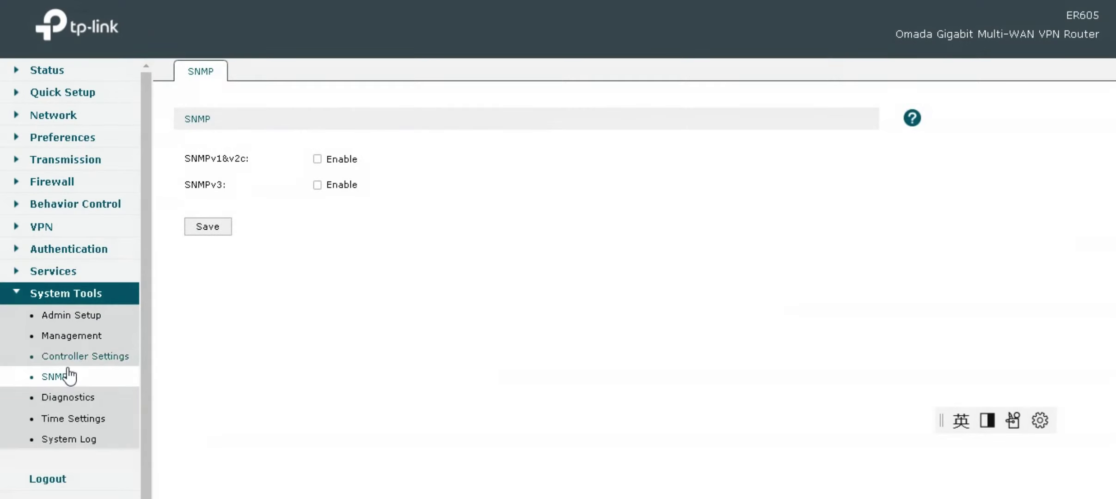
pyautogui.click(55, 398)
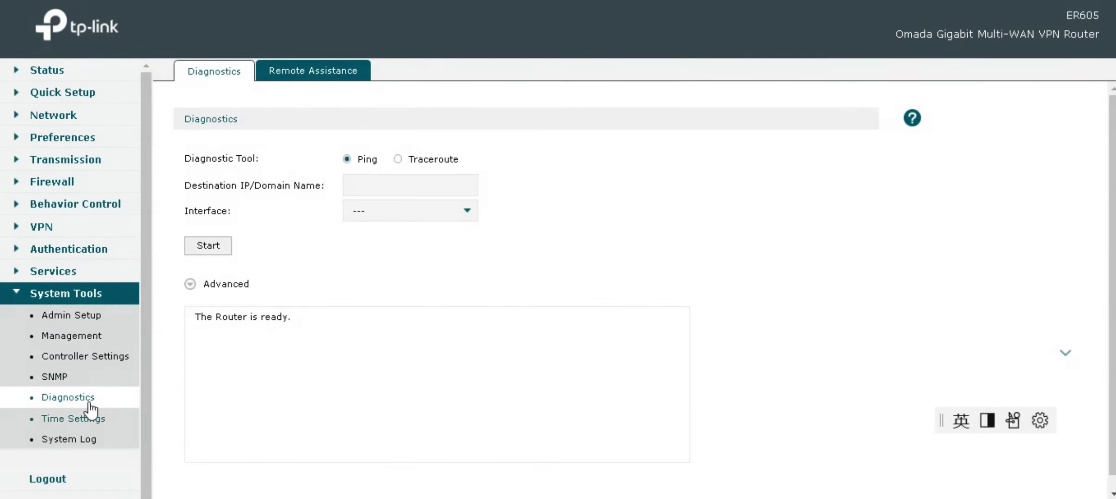
pyautogui.click(323, 83)
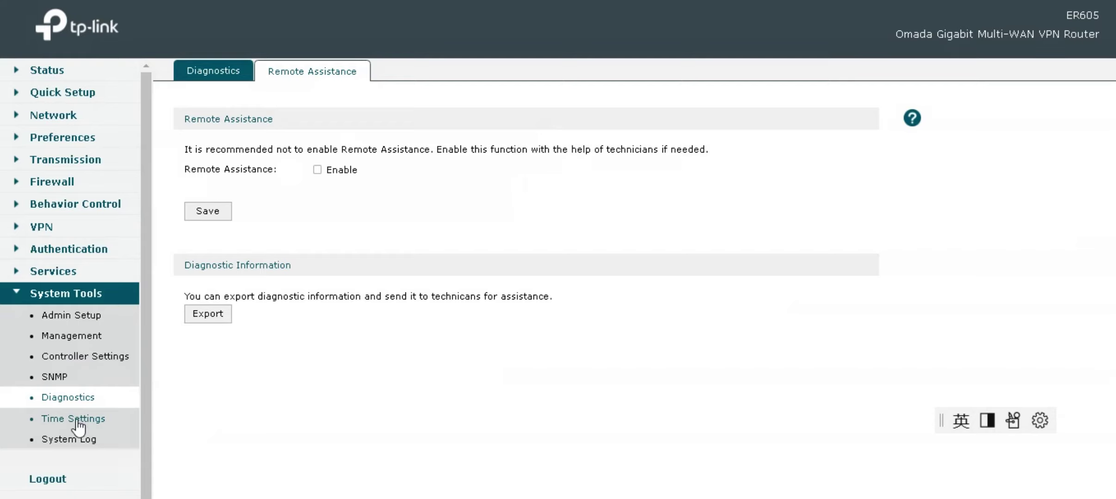
# - Check the router's time settings and read through the system log list
pyautogui.click(79, 418)
pyautogui.click(82, 443)
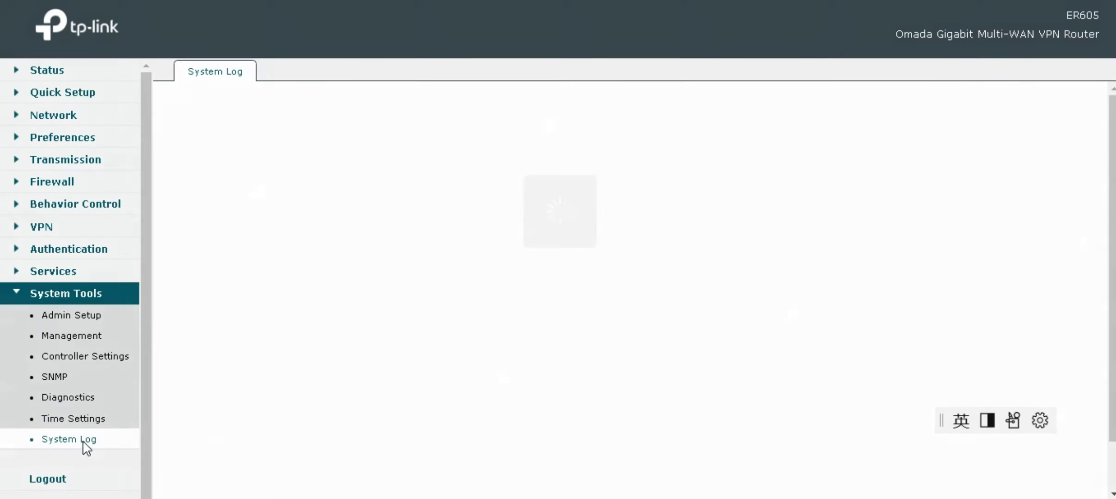
pyautogui.scroll(-5, 469, 292)
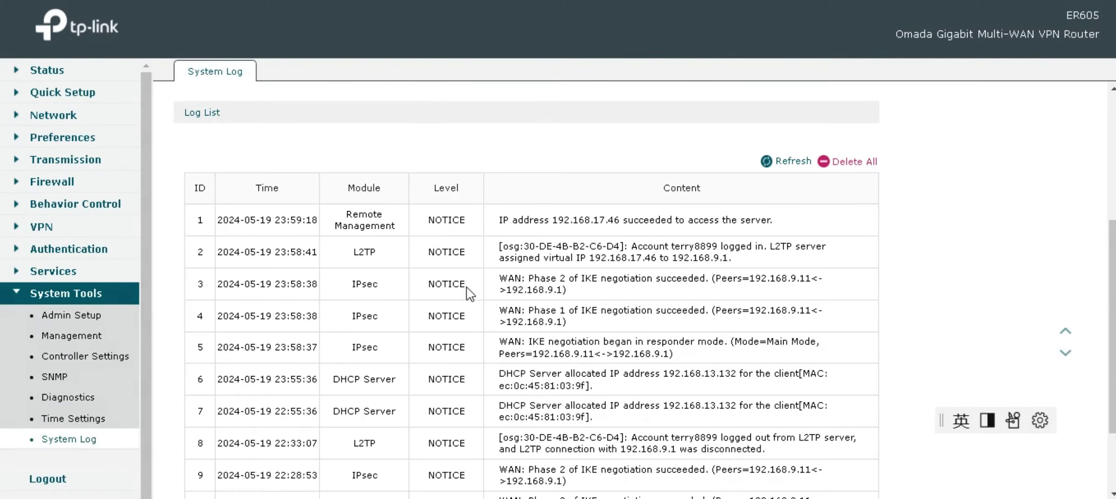
pyautogui.scroll(5, 469, 292)
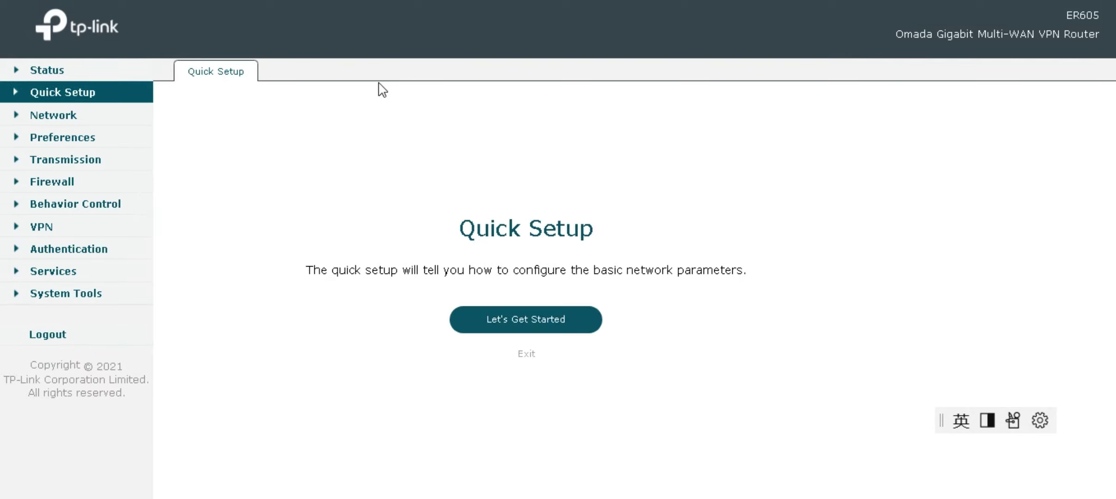
# - Inspect the traffic statistics per interface and per IP, along with the router's System Status page
pyautogui.click(67, 78)
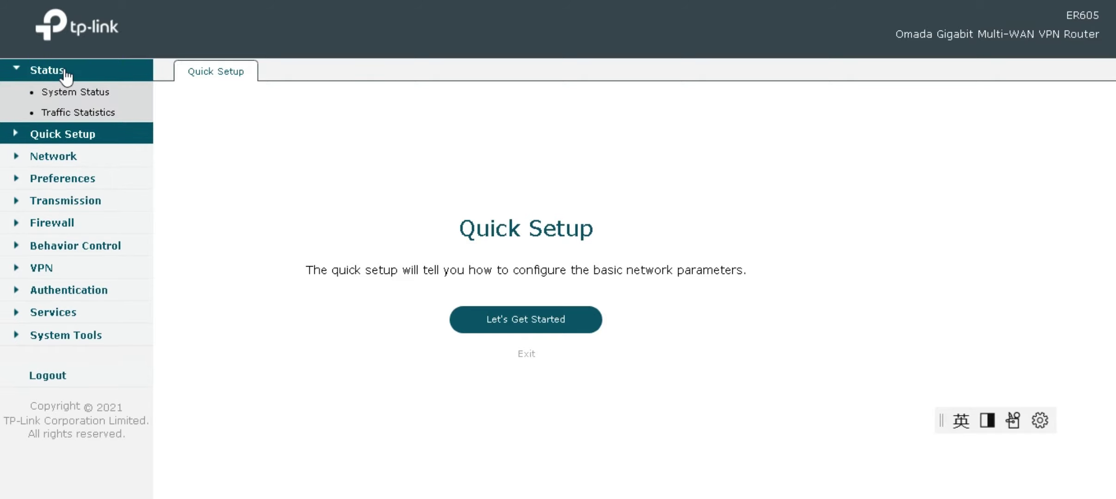
pyautogui.click(69, 93)
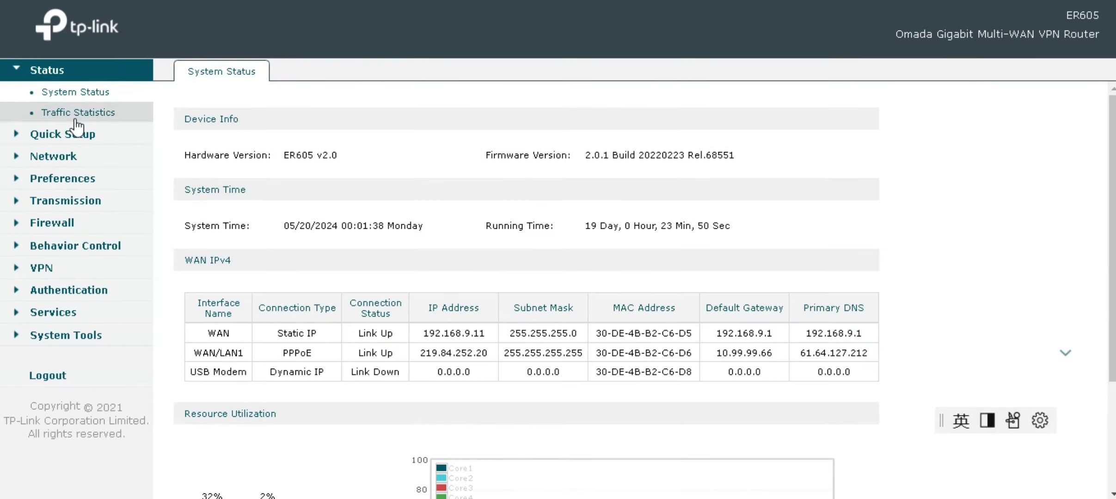
pyautogui.click(78, 114)
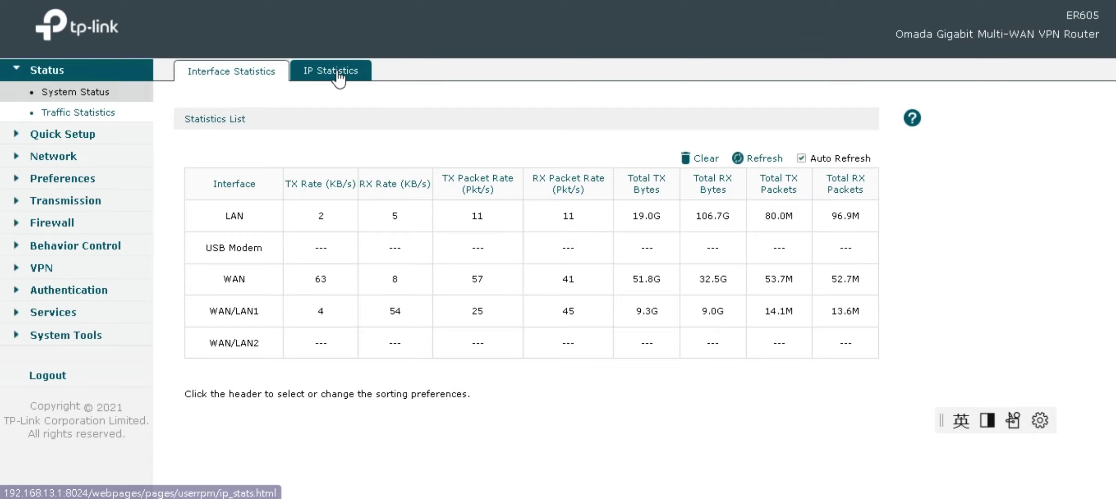
pyautogui.click(370, 70)
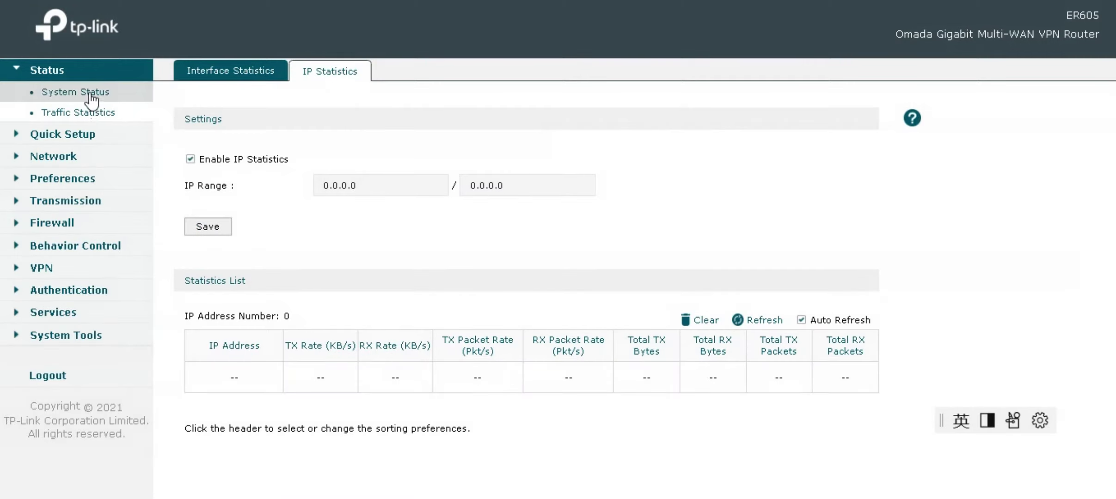
pyautogui.click(89, 92)
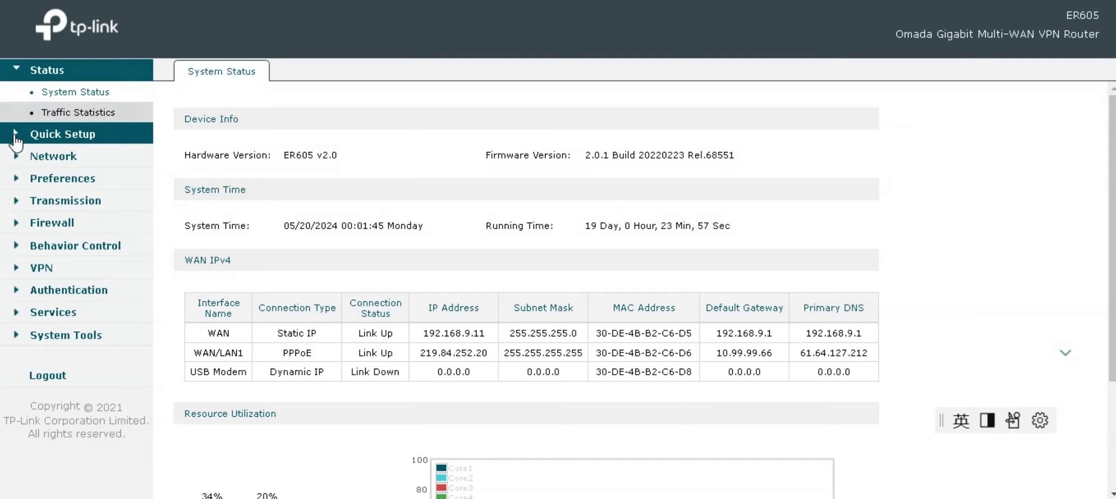
# - Revisit Quick Setup and the Network section's LAN settings, DHCP client list and address reservations
pyautogui.click(17, 138)
pyautogui.click(15, 93)
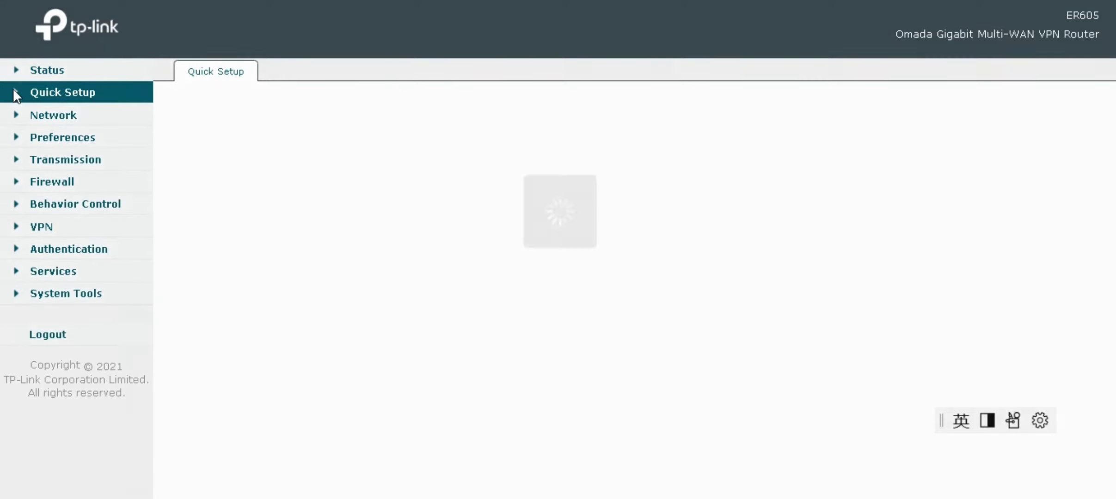
pyautogui.click(16, 116)
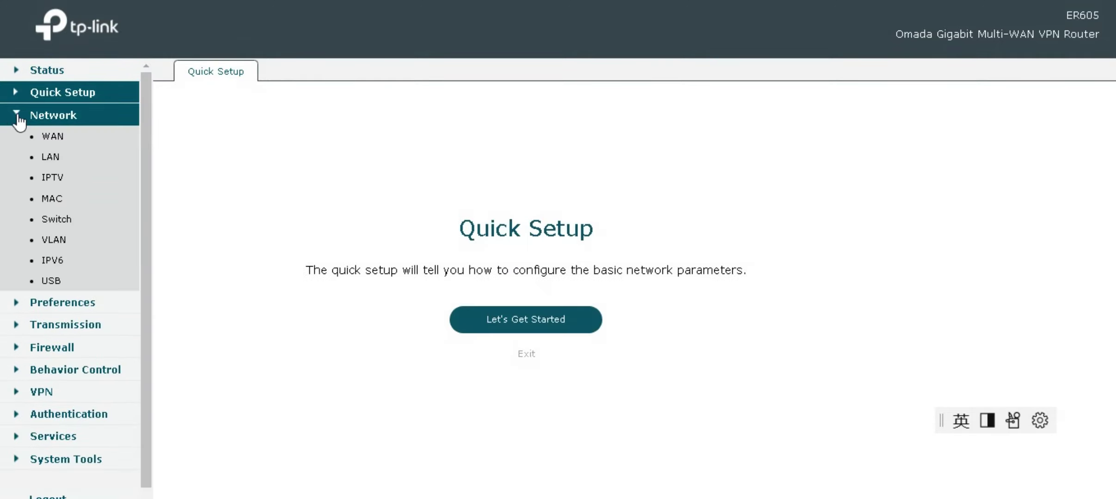
pyautogui.click(52, 157)
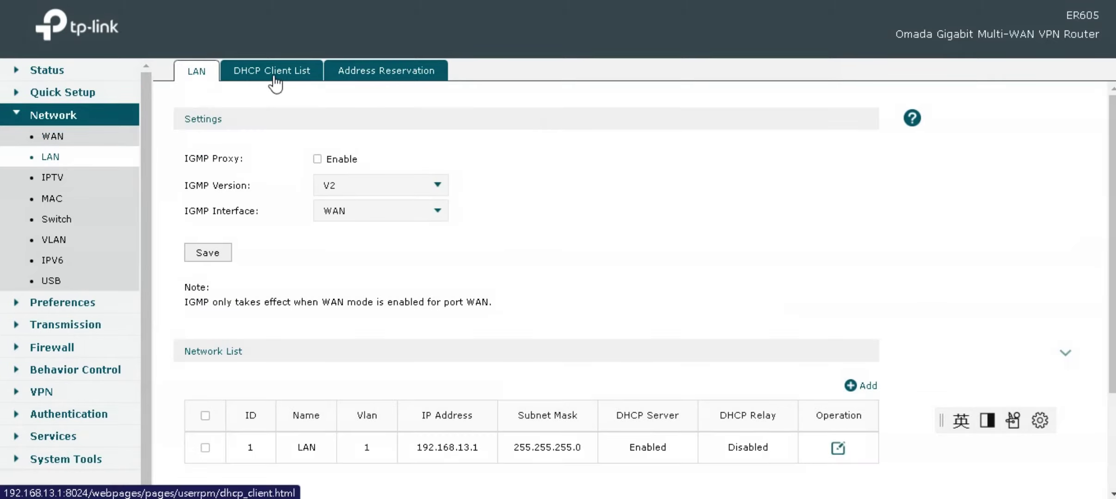
pyautogui.click(274, 75)
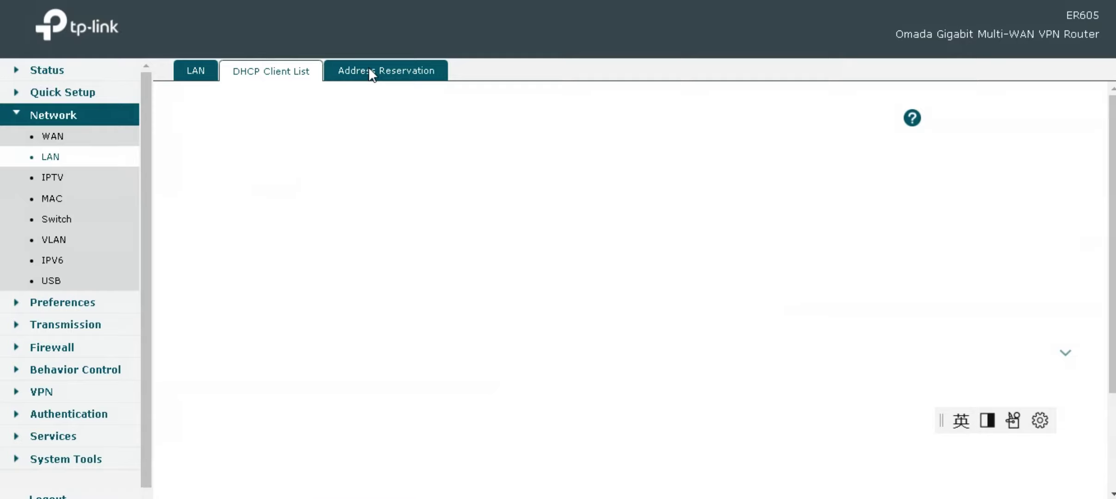
pyautogui.click(371, 75)
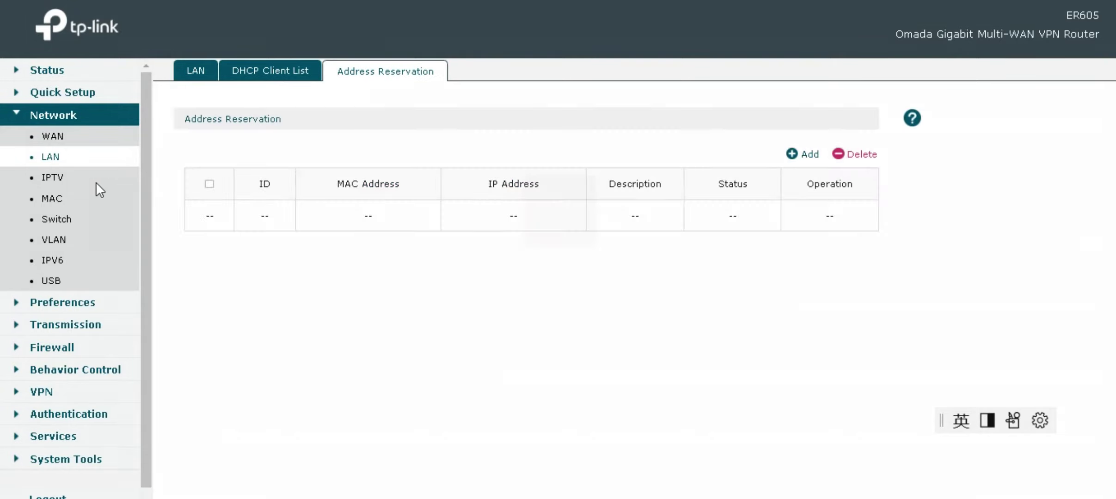
# - Review the Network section's IPTV, MAC, Switch, VLAN, IPV6 and USB modem pages
pyautogui.click(61, 178)
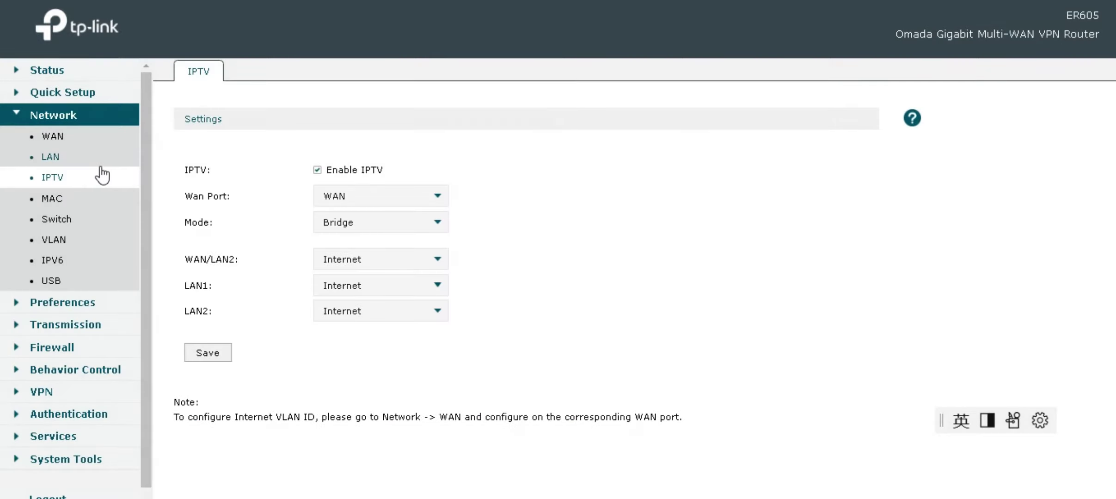
pyautogui.click(52, 199)
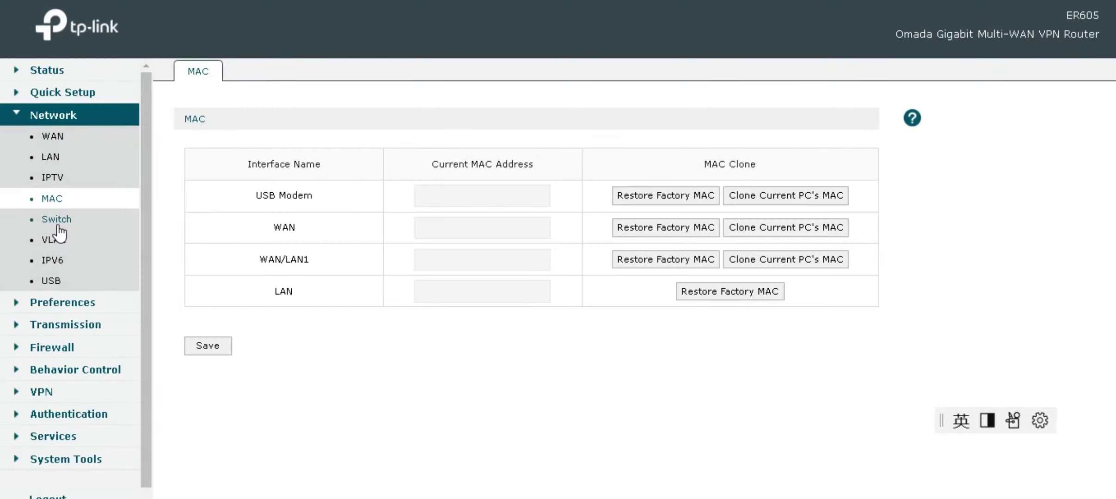
pyautogui.click(58, 221)
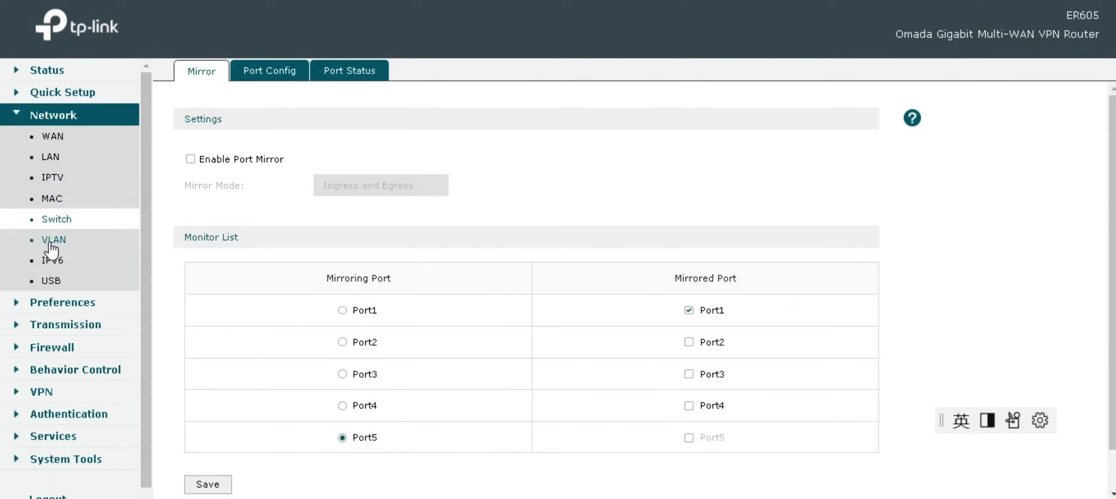
pyautogui.click(53, 242)
pyautogui.click(53, 261)
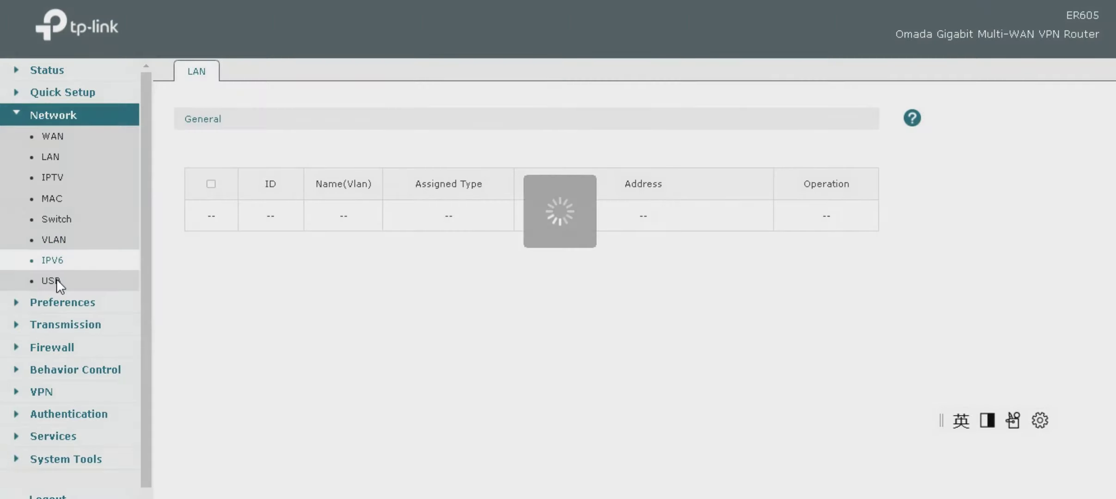
pyautogui.click(79, 283)
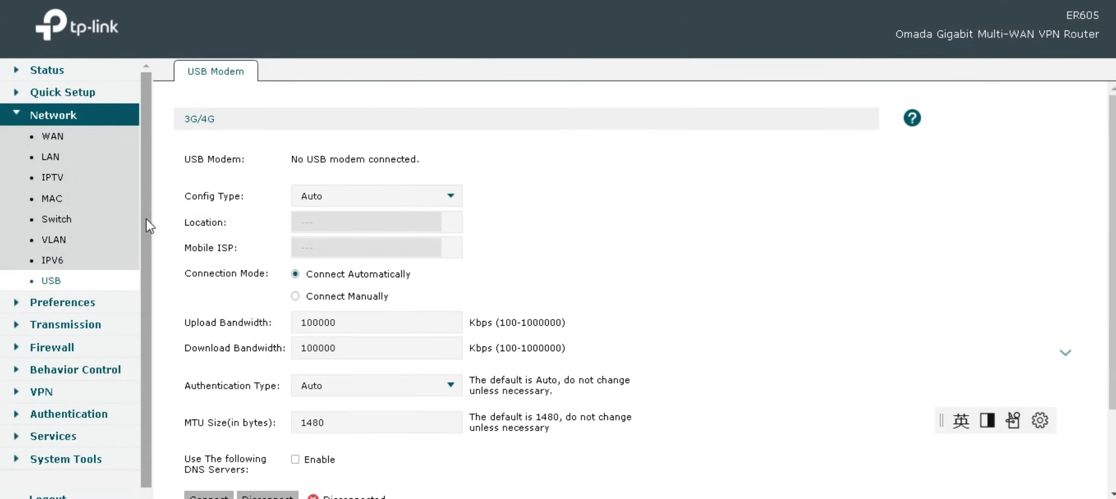
# - Inspect the VLAN list and VLAN port settings, plus the switch's port mirroring, port configuration and port status
pyautogui.click(66, 247)
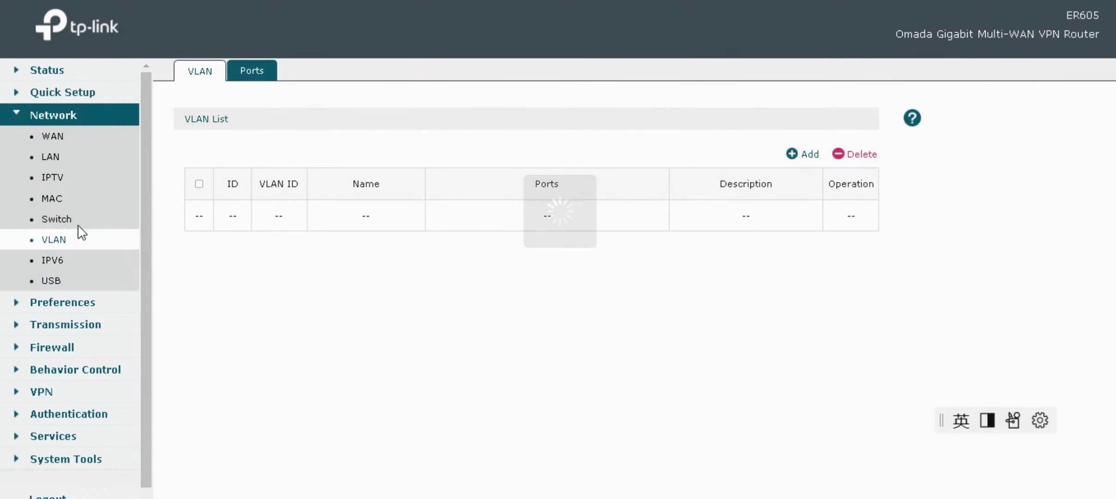
pyautogui.click(251, 73)
pyautogui.click(202, 71)
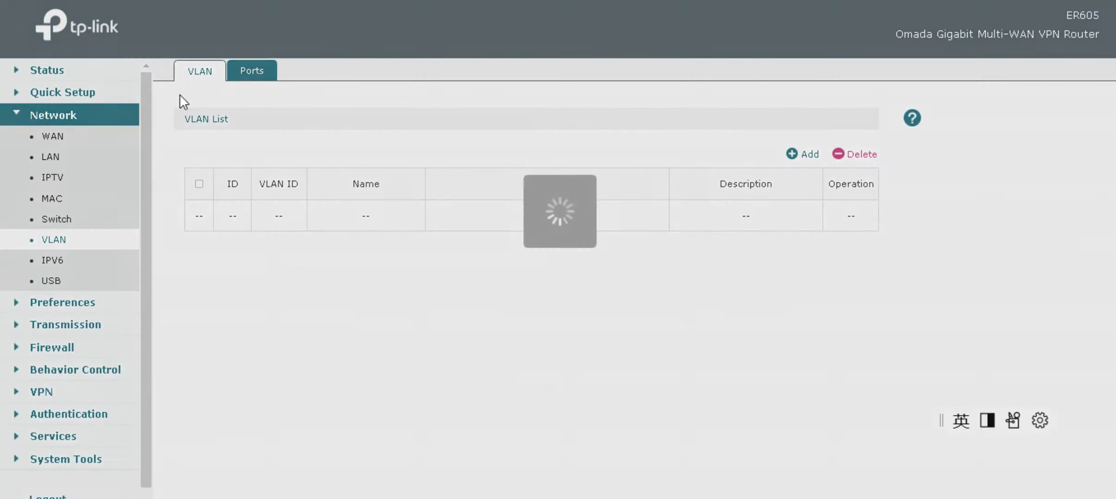
pyautogui.click(57, 219)
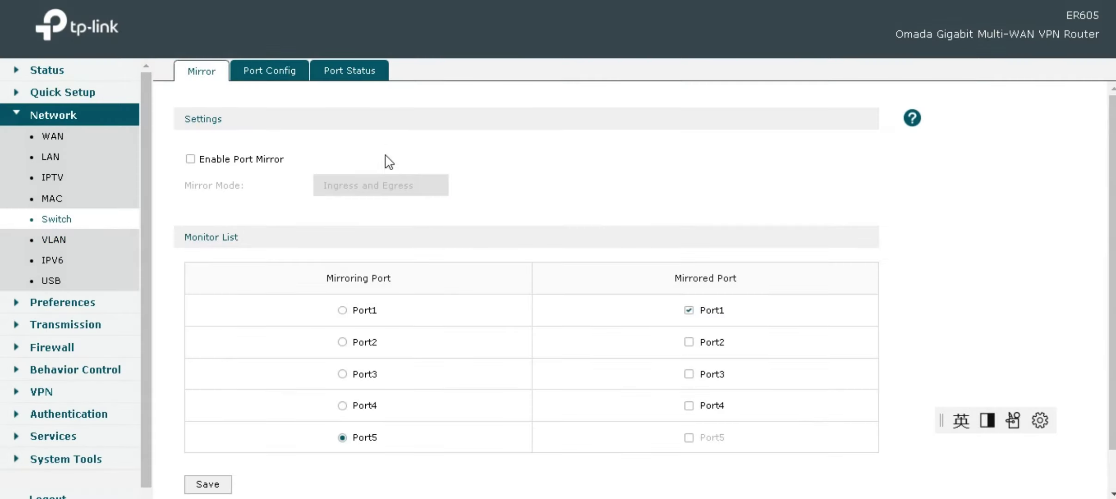
pyautogui.click(290, 78)
pyautogui.click(355, 71)
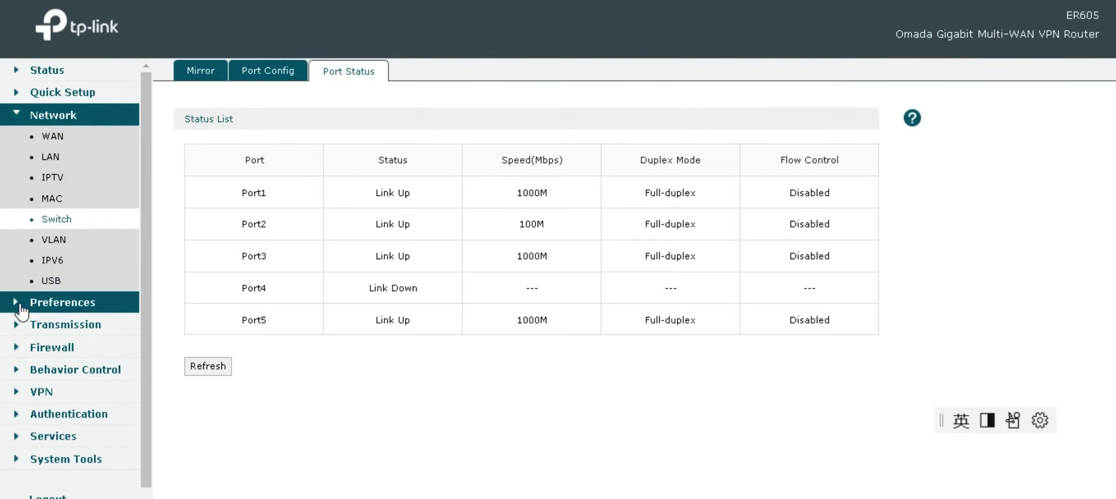
# - Review the Preferences pages for IP groups and addresses, time ranges, VPN IP pools and service types, including the blank forms for new pool and service entries
pyautogui.click(21, 305)
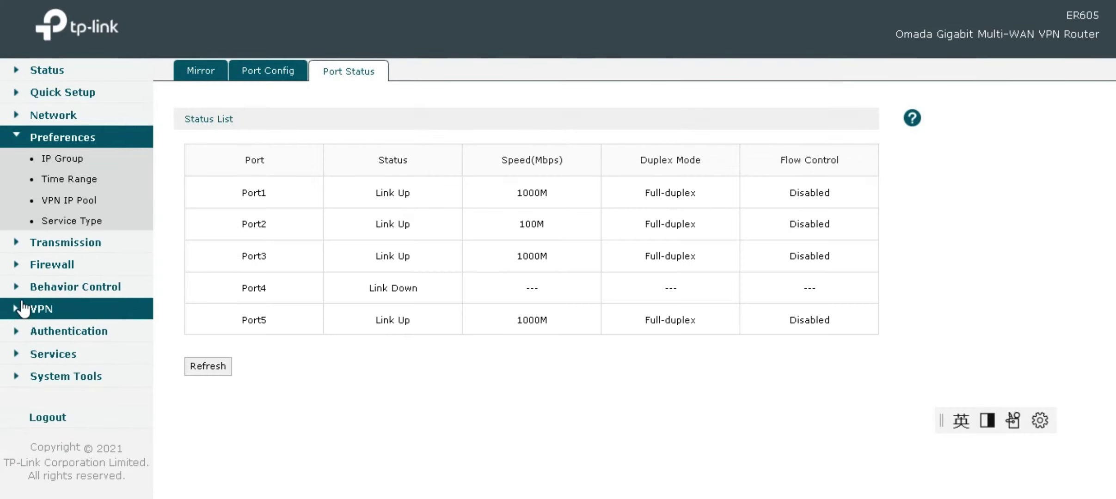
pyautogui.click(65, 160)
pyautogui.click(271, 78)
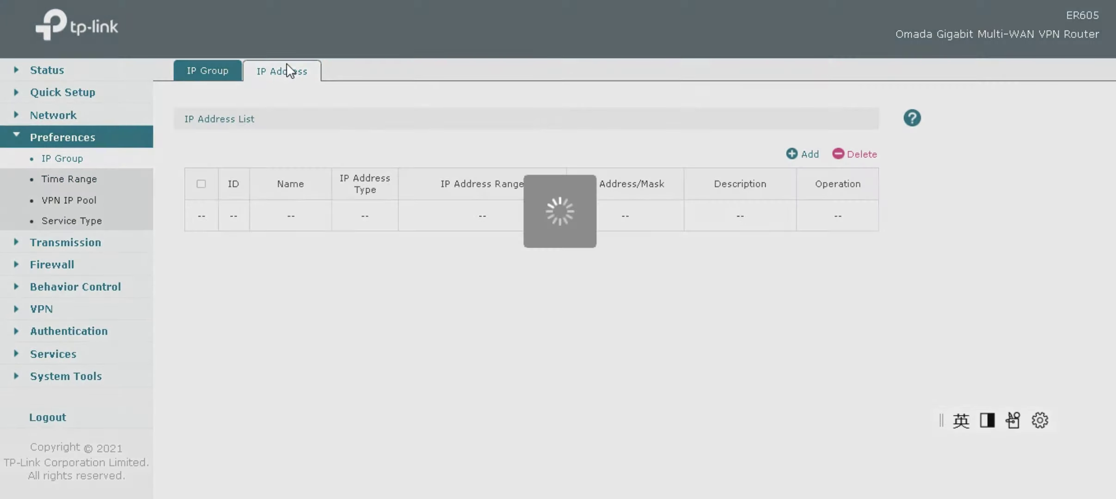
pyautogui.click(74, 181)
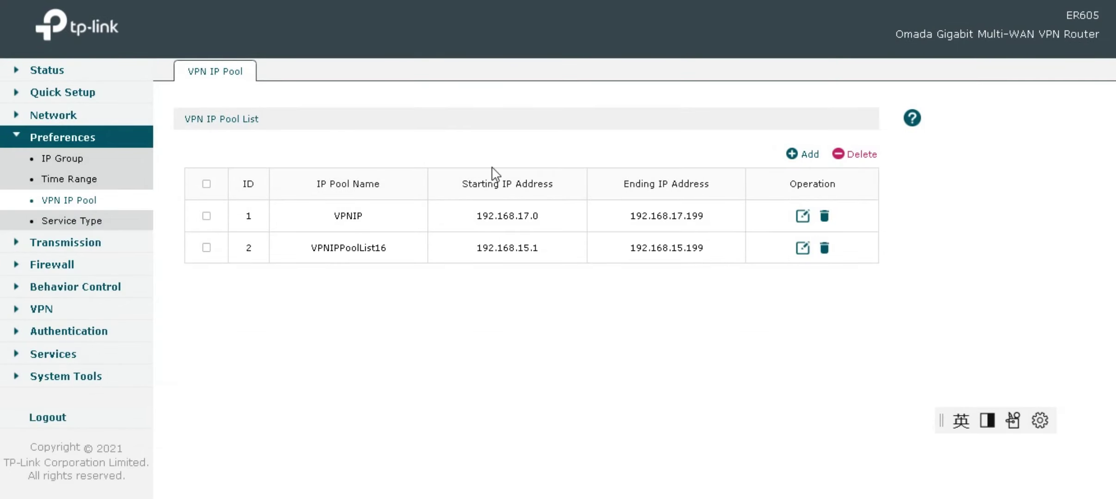
pyautogui.click(809, 154)
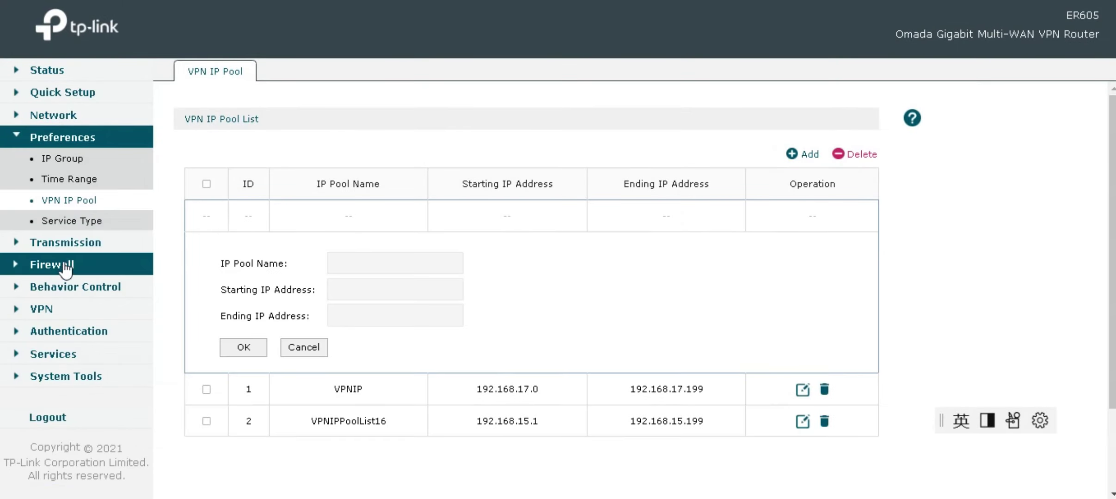
pyautogui.click(74, 222)
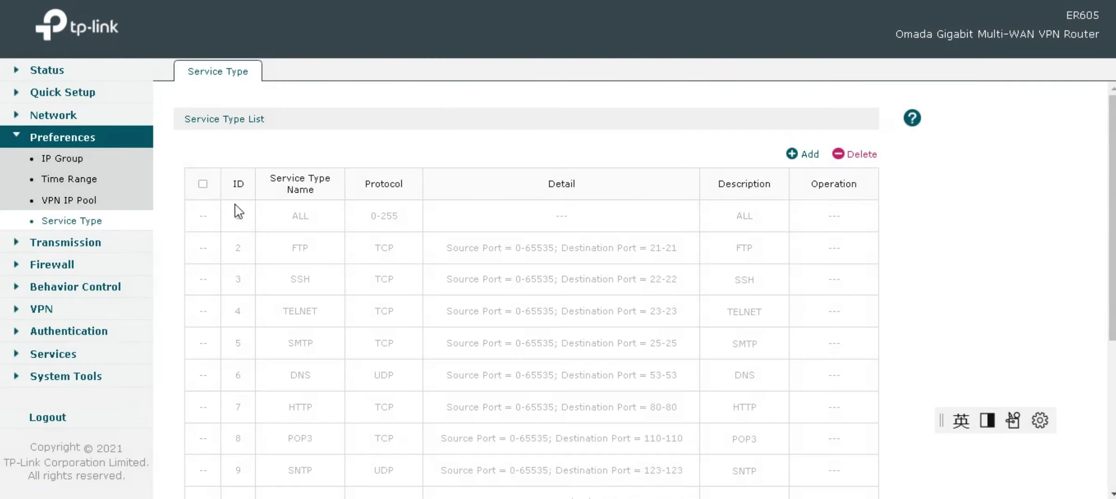
pyautogui.click(796, 159)
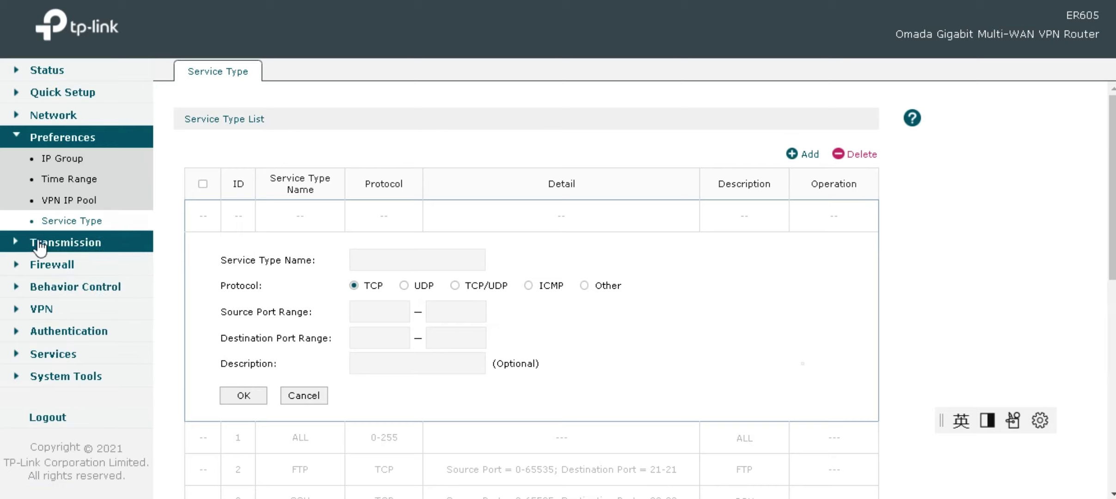
# - Look through the Transmission section's NAT settings for One-to-One NAT, Port Triggering, NAT-DMZ and ALG
pyautogui.click(19, 244)
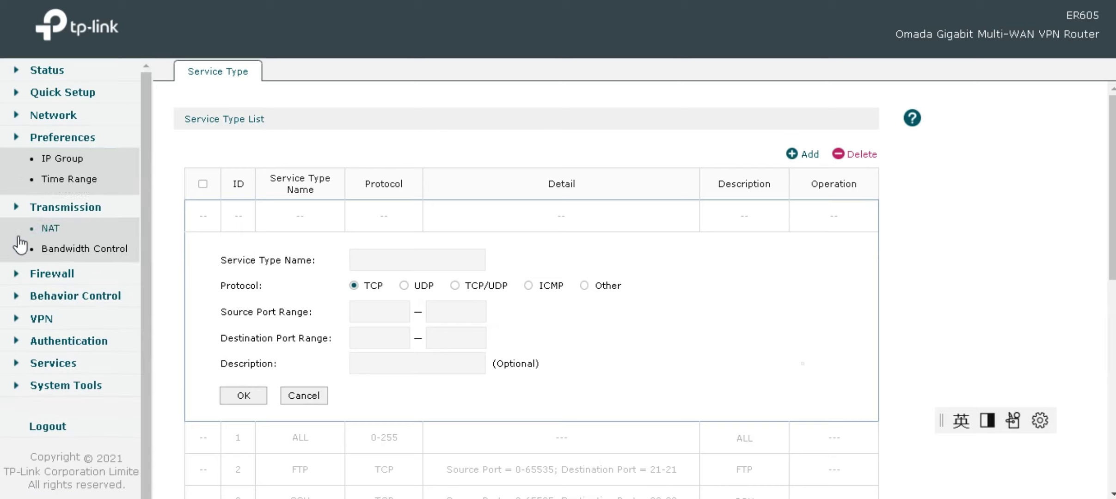
pyautogui.click(51, 181)
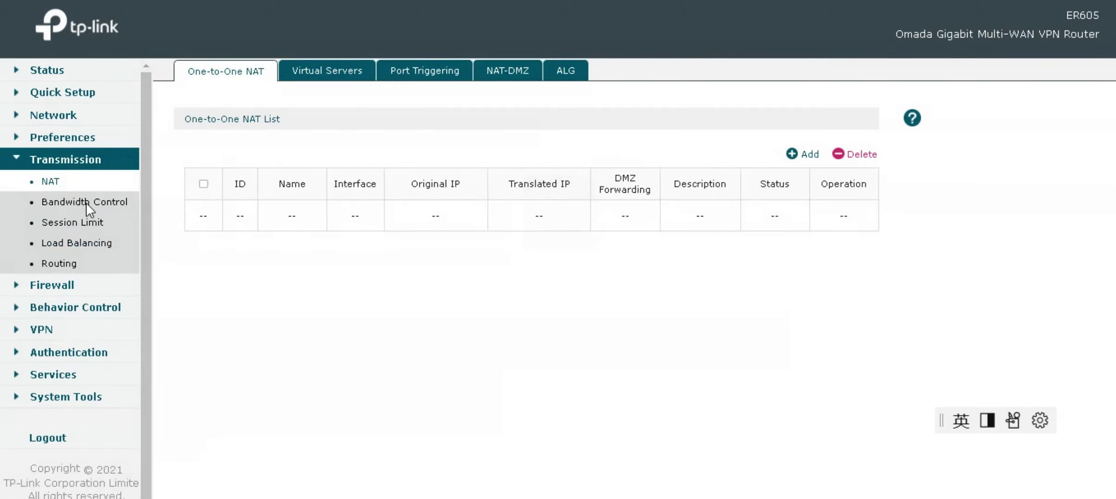
pyautogui.click(409, 70)
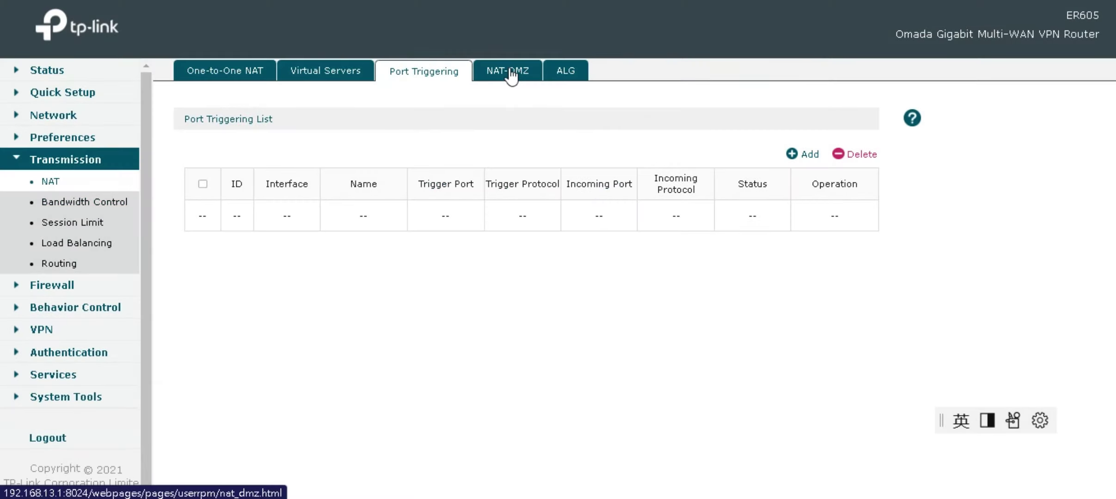
pyautogui.click(508, 68)
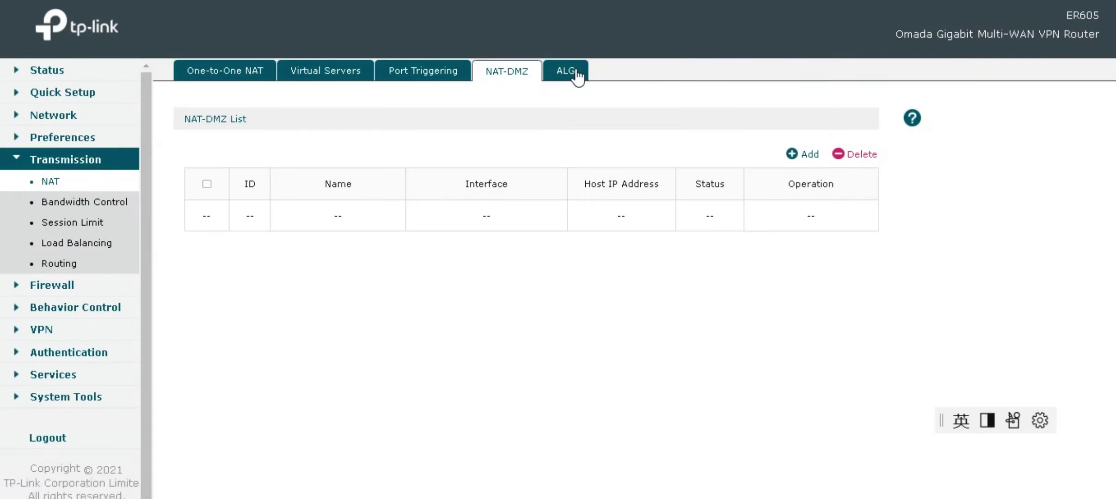
pyautogui.click(576, 69)
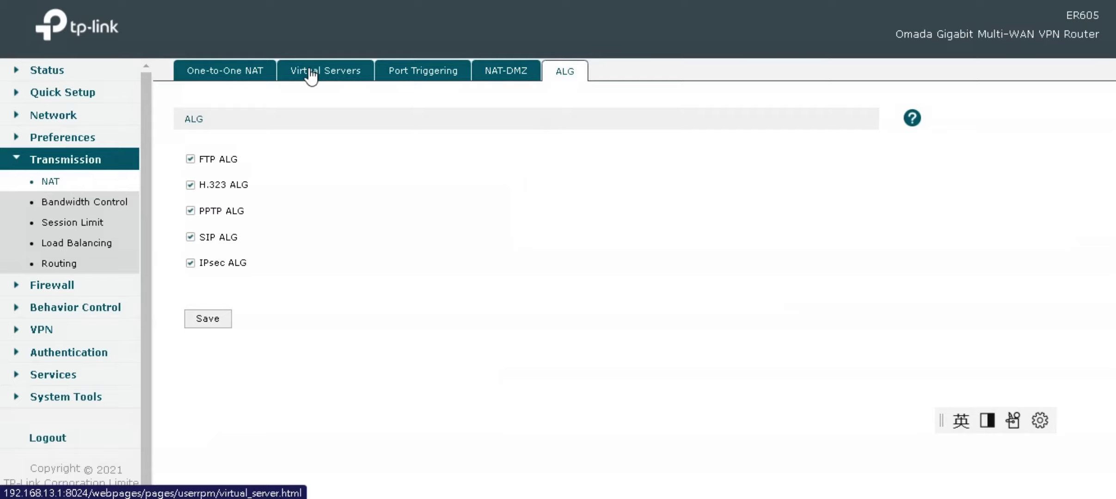
# - Review Bandwidth Control, Session Limit and Session Monitor, Load Balancing with Link Backup and Online Detection, and the static routing page
pyautogui.click(83, 202)
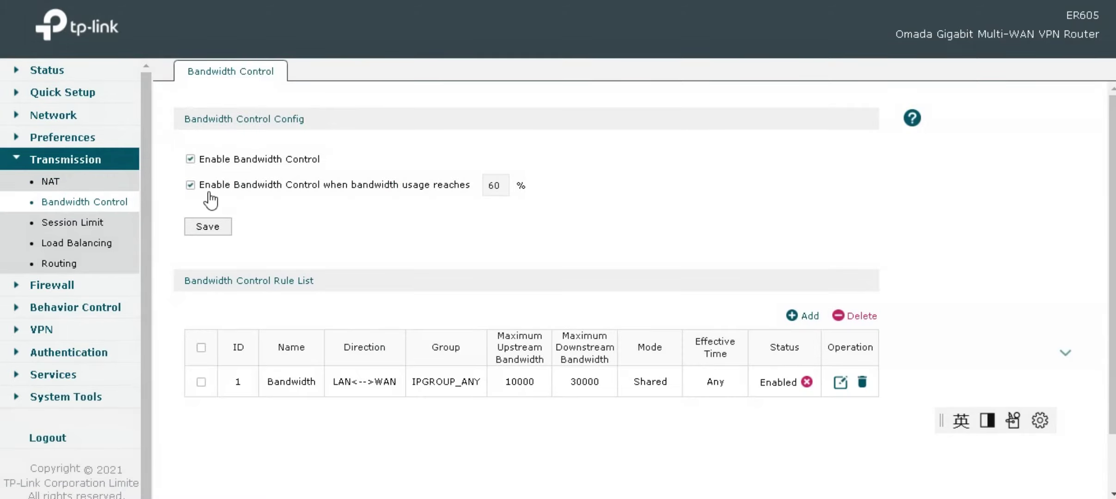
pyautogui.click(70, 223)
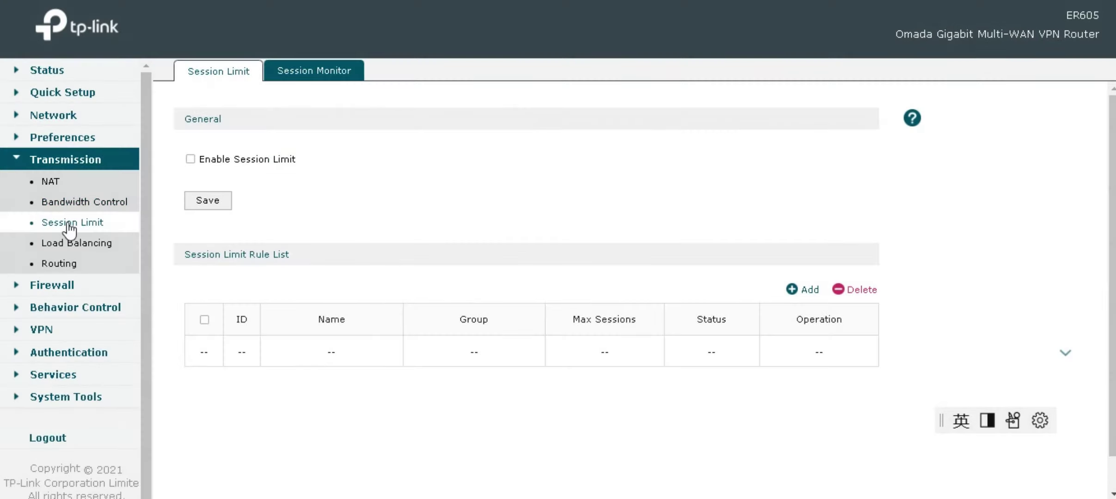
pyautogui.click(315, 74)
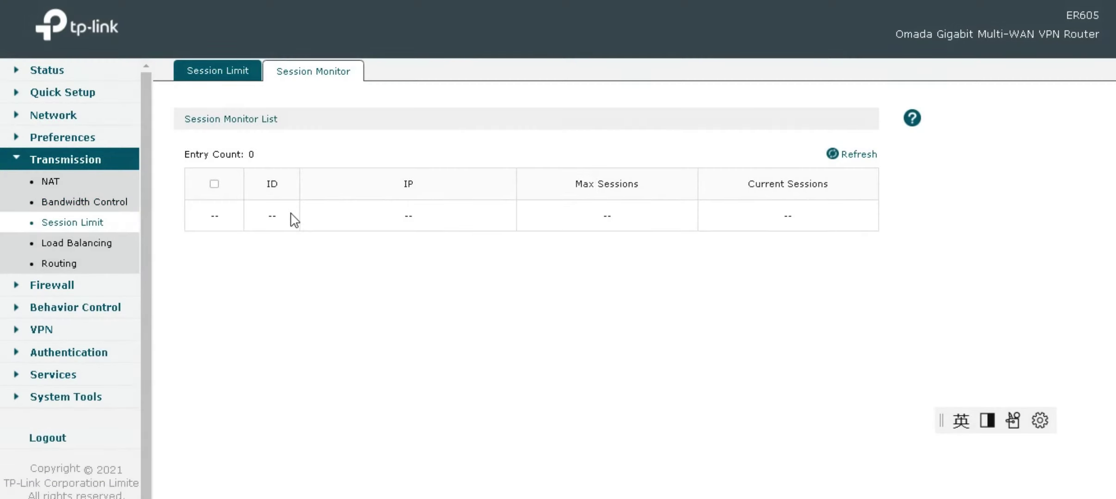
pyautogui.click(77, 243)
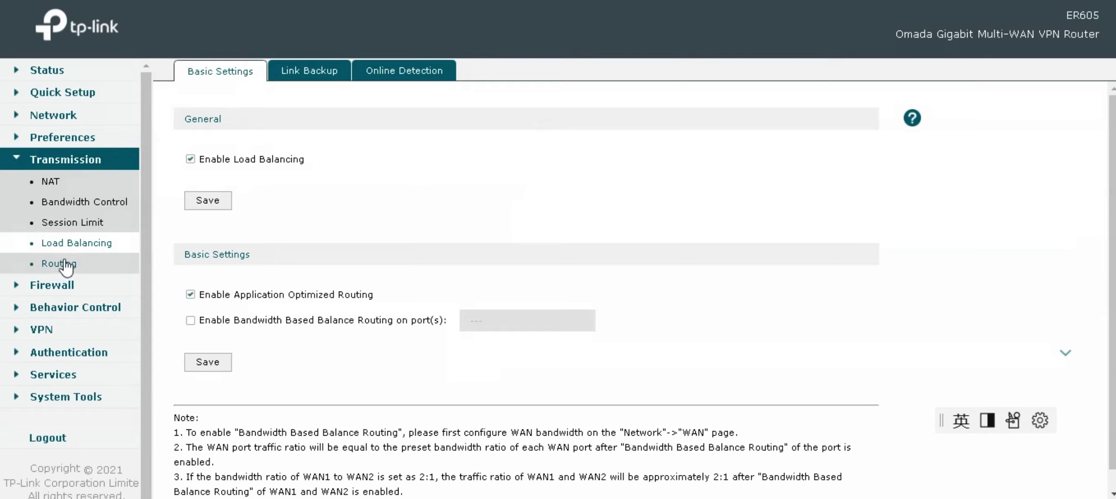
pyautogui.click(332, 73)
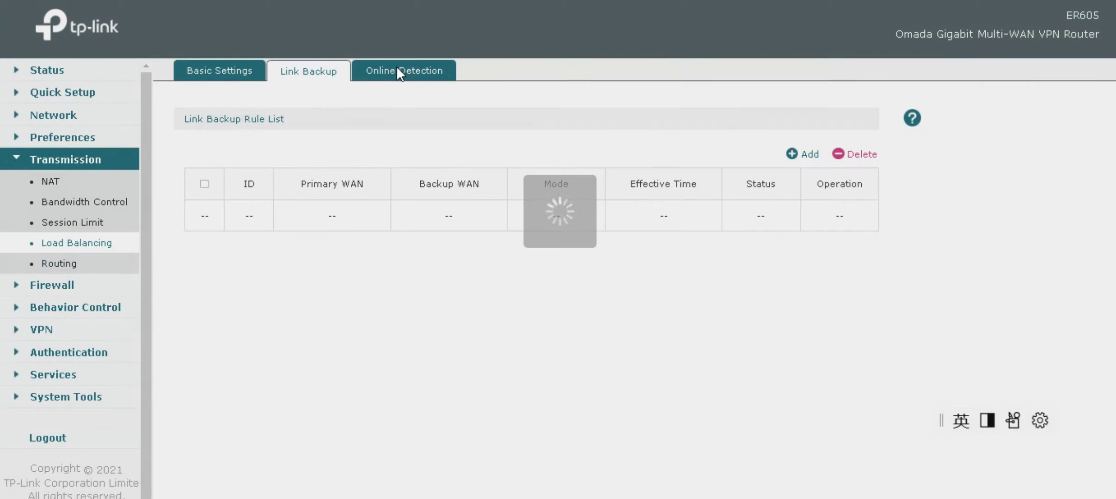
pyautogui.click(406, 74)
pyautogui.click(69, 263)
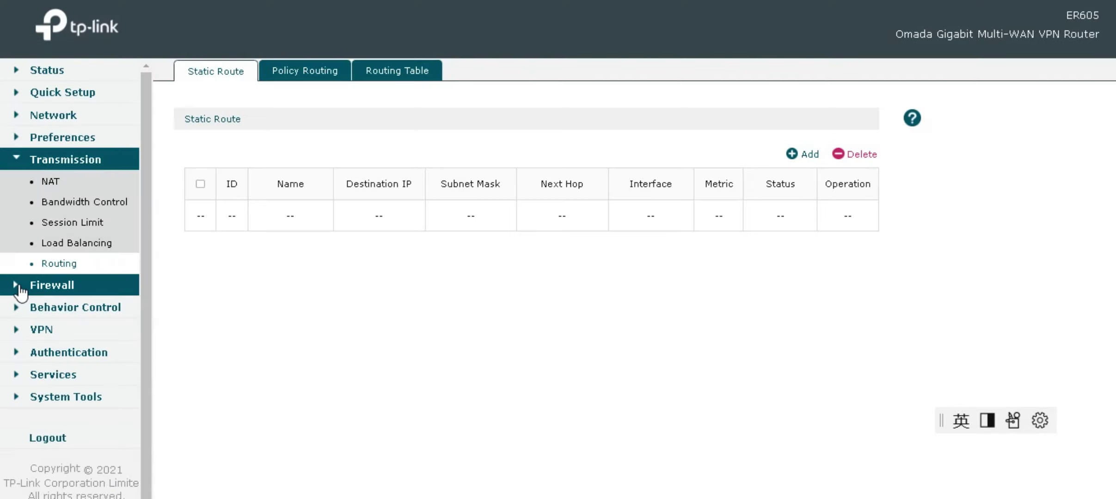
# - Review the Firewall pages for Attack Defense, Access Control and Anti ARP Spoofing, including ARP Scanning and the ARP List
pyautogui.click(19, 287)
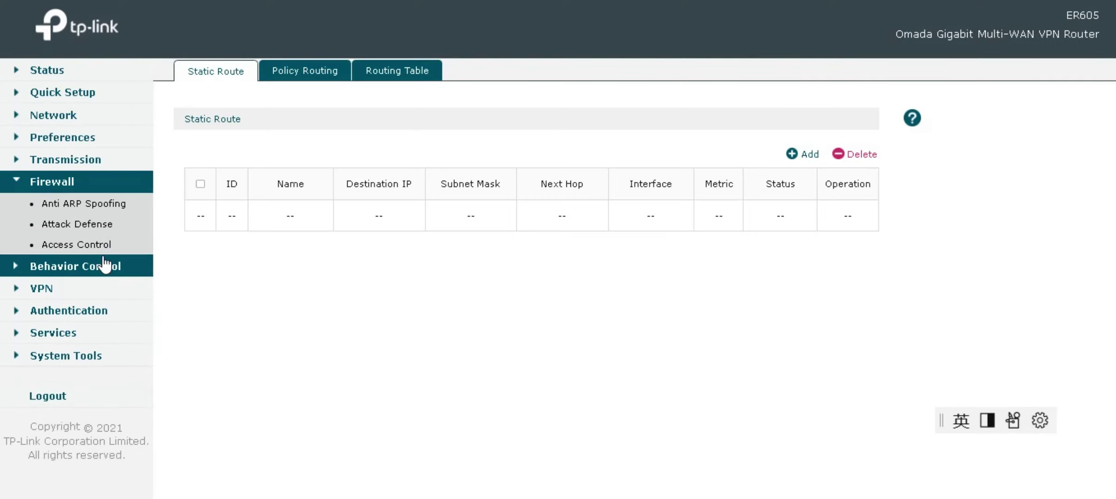
pyautogui.click(93, 203)
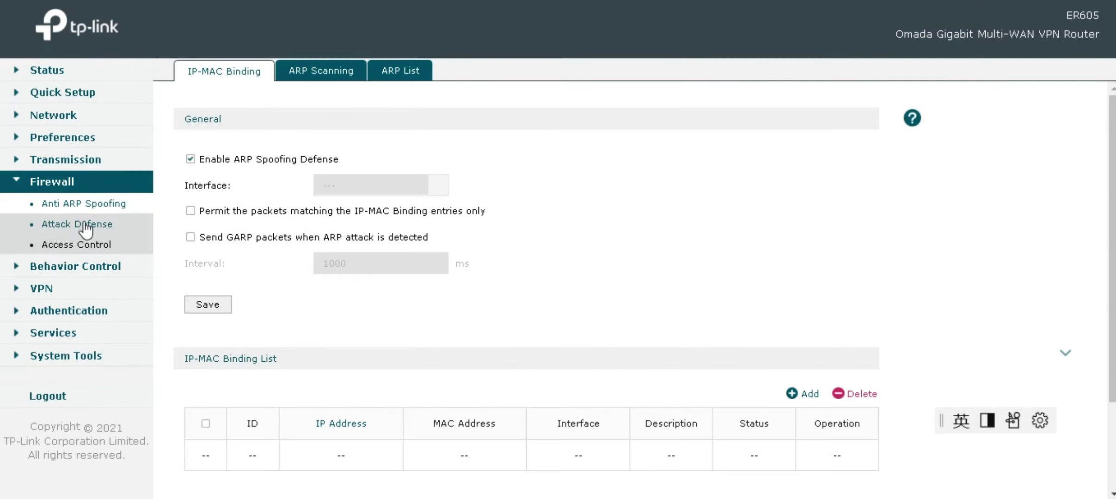
pyautogui.click(84, 225)
pyautogui.click(81, 244)
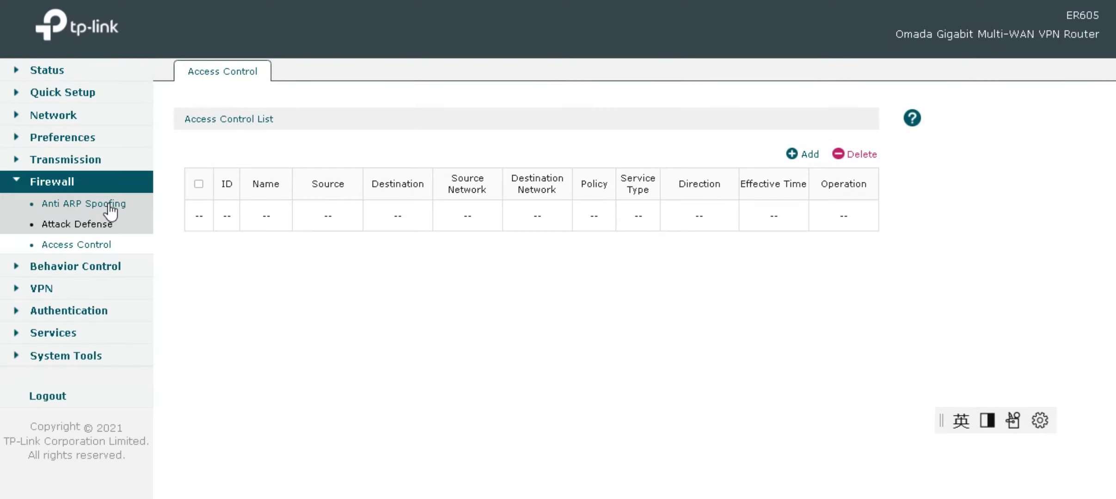
pyautogui.doubleClick(106, 205)
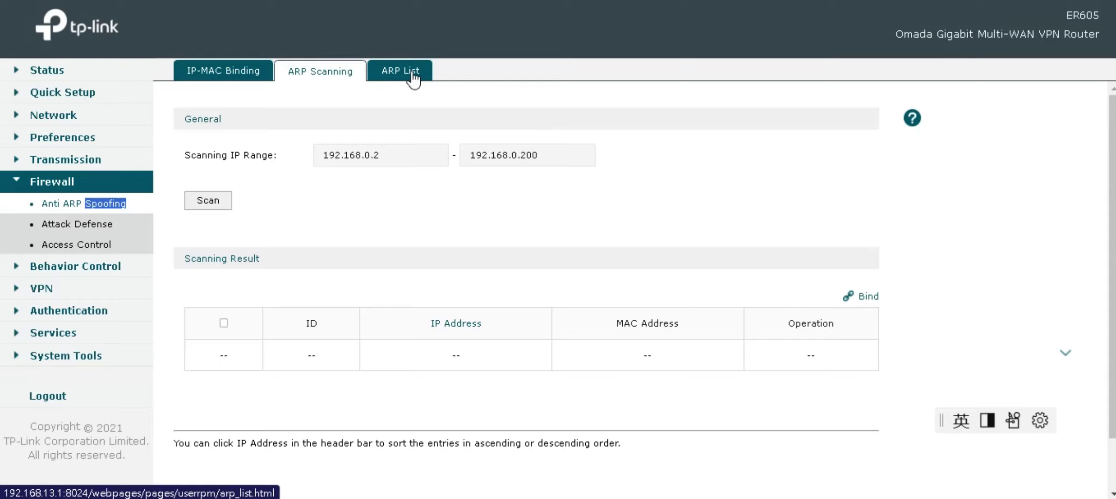
pyautogui.click(401, 72)
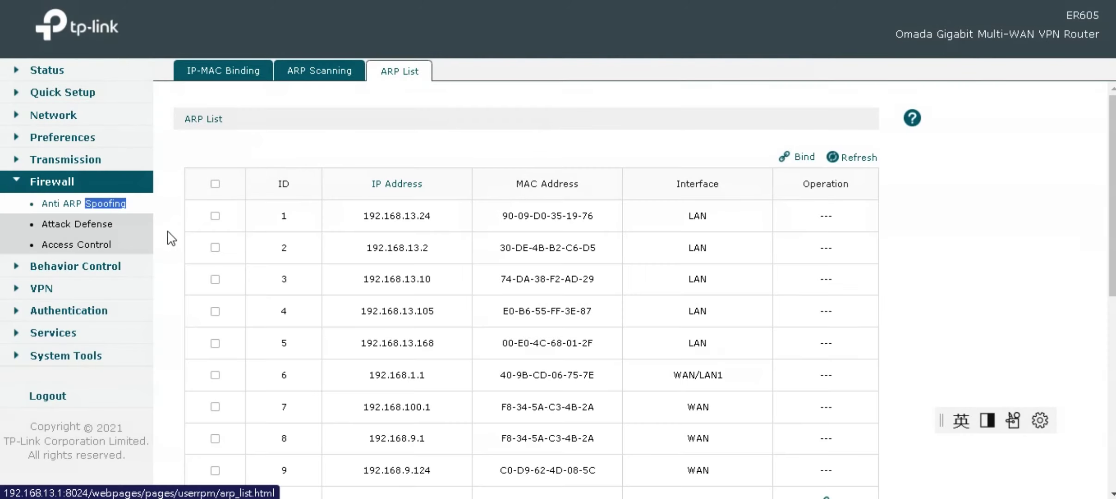
# - Check the Behavior Control section's Web Filtering group list and Web Security page
pyautogui.click(19, 267)
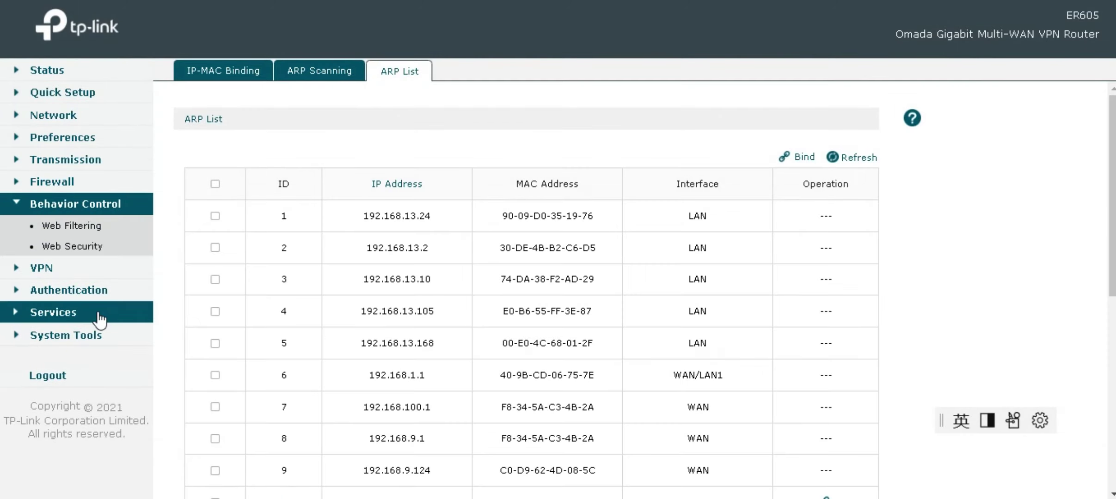
pyautogui.click(80, 226)
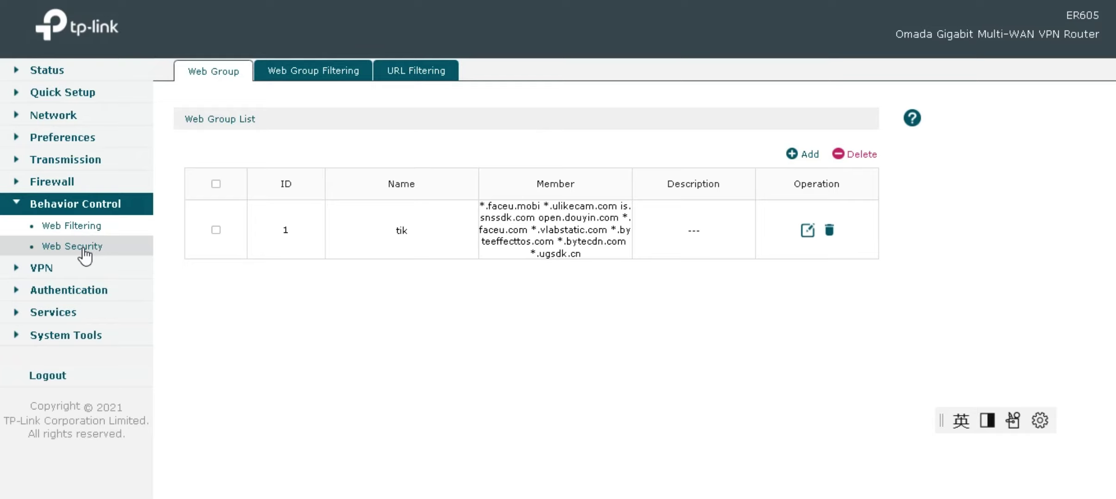
pyautogui.click(84, 247)
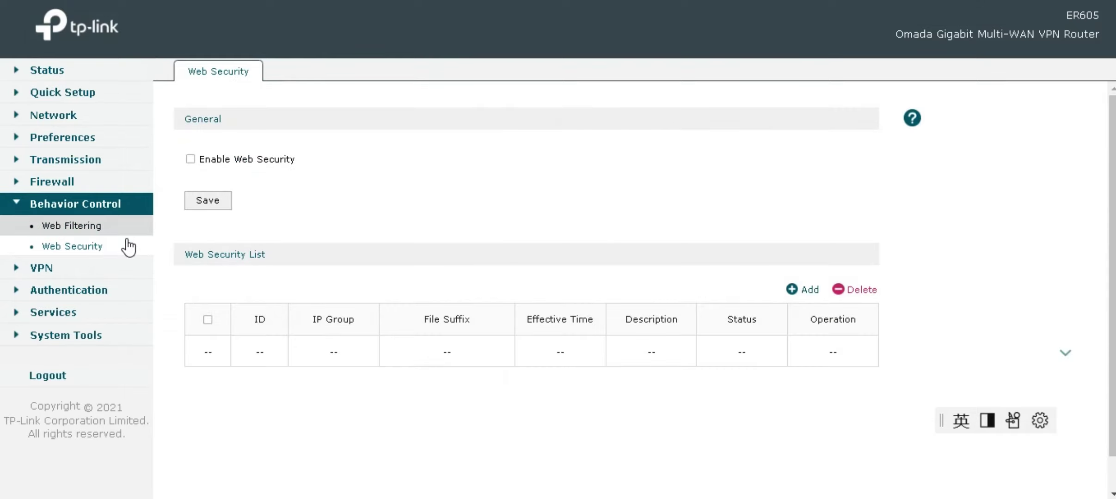
# - Review the VPN section's IPsec policy list, PPTP server list, OpenVPN server list and user account list
pyautogui.click(19, 269)
pyautogui.click(54, 249)
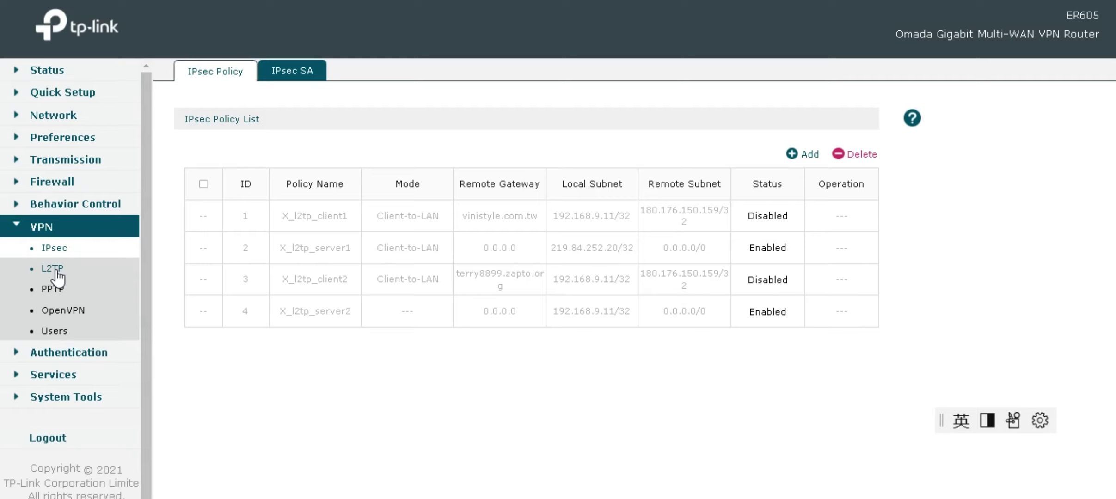
pyautogui.click(53, 290)
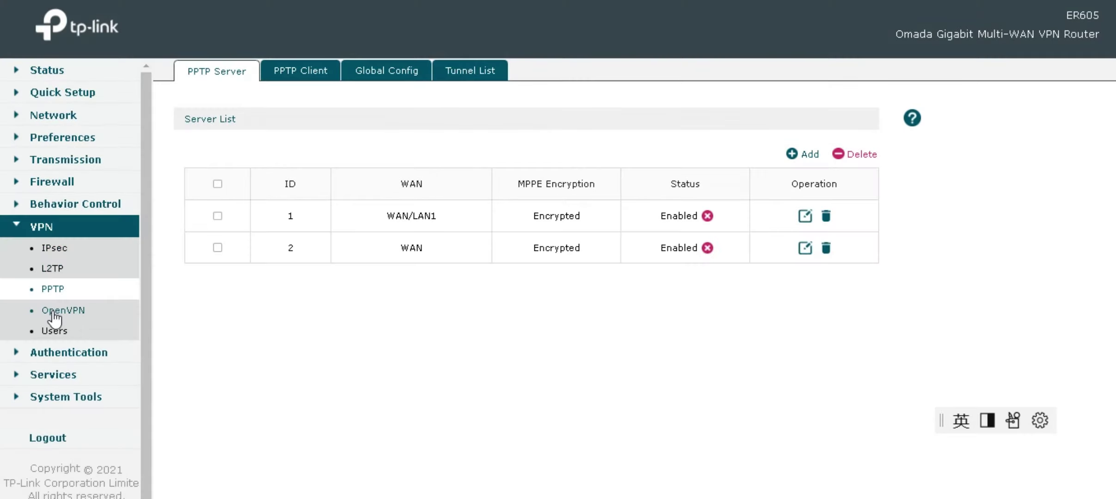
pyautogui.click(54, 311)
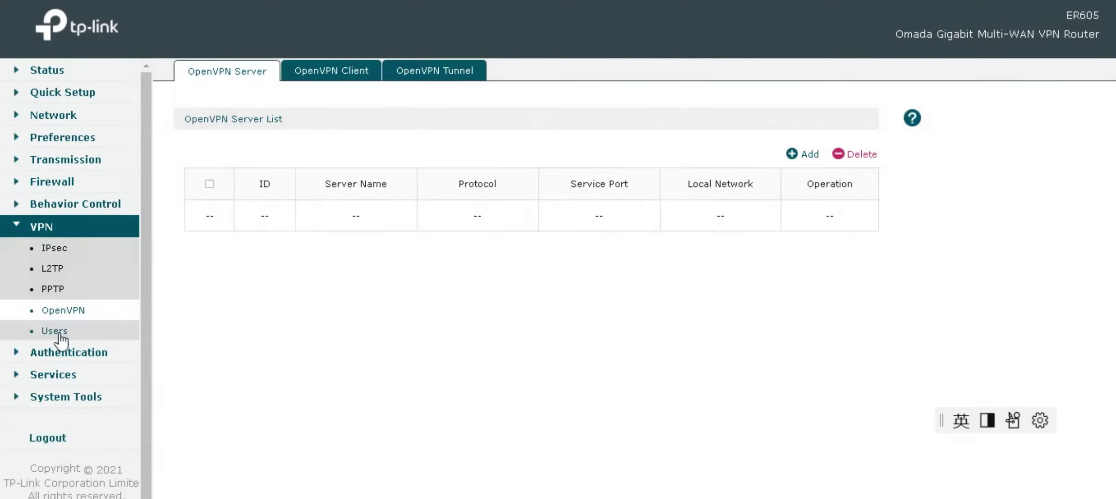
pyautogui.click(58, 332)
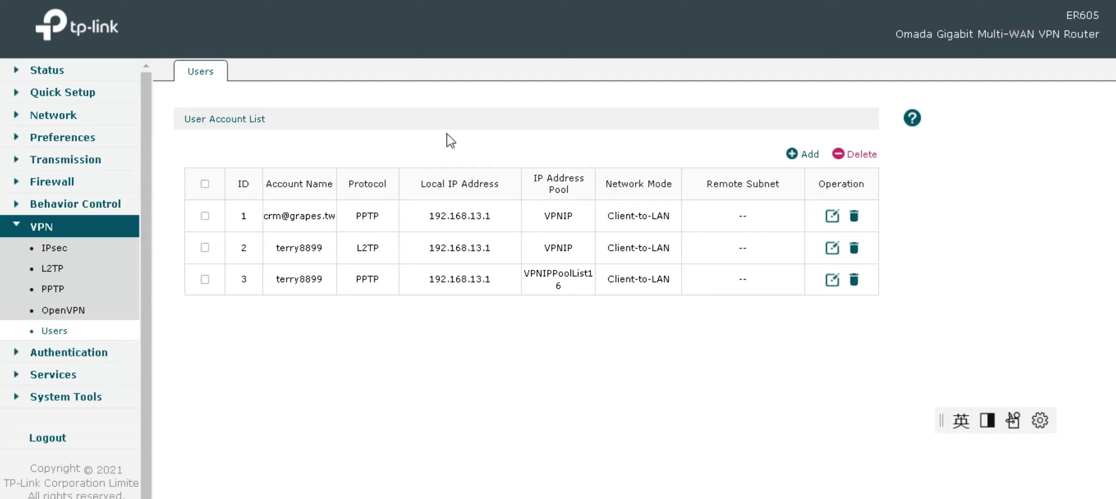
# - Check the PPTP client, global configuration and tunnel list pages, and return to the VPN user accounts
pyautogui.click(51, 283)
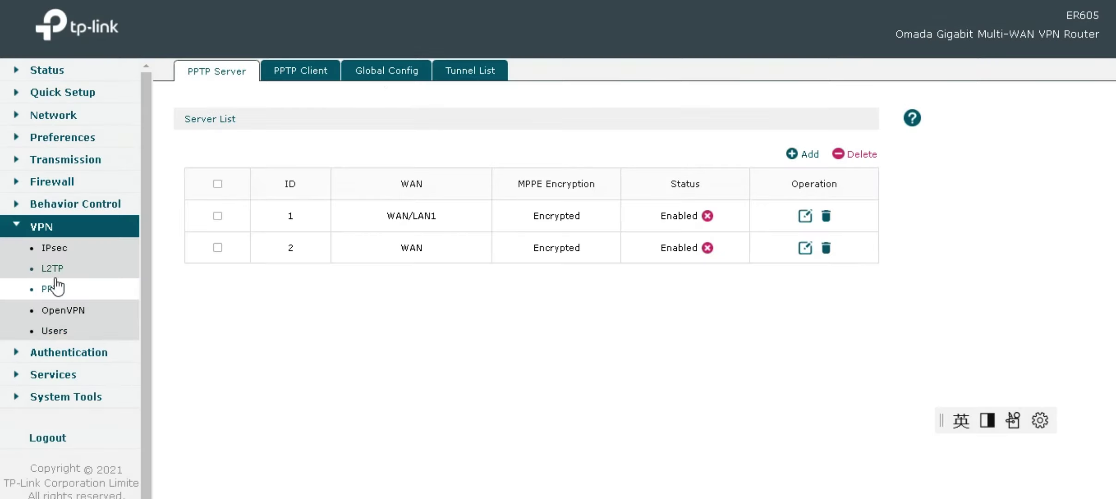
pyautogui.click(329, 69)
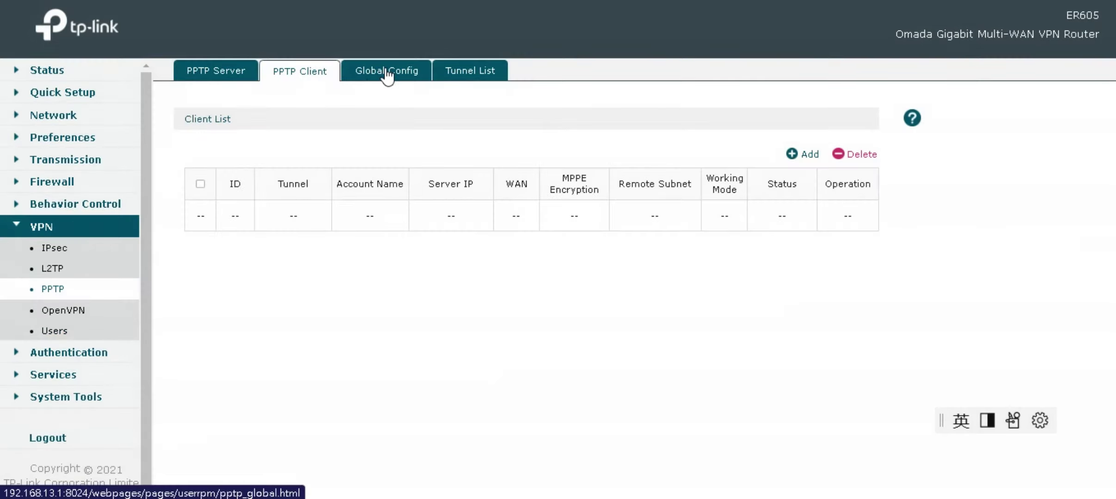
pyautogui.click(388, 73)
pyautogui.click(455, 70)
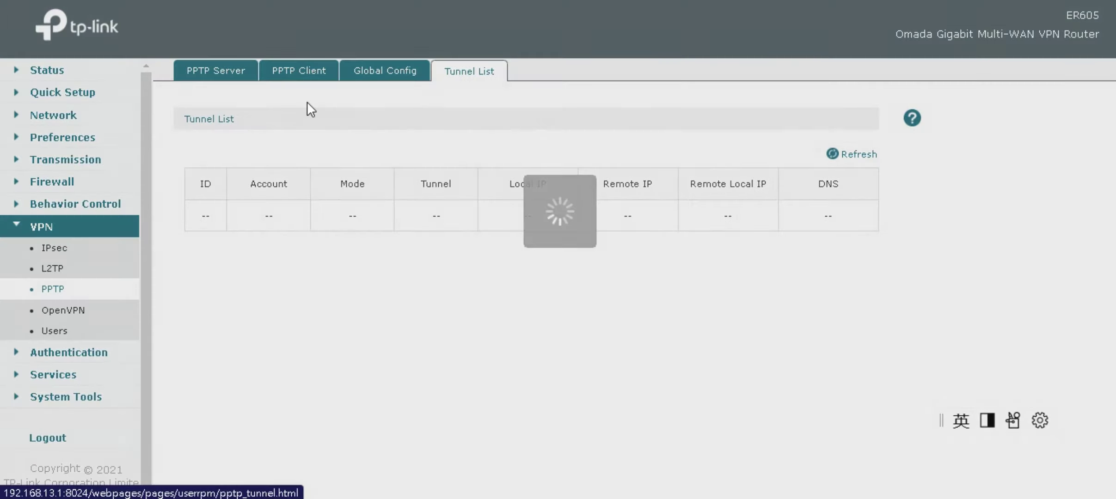
pyautogui.click(62, 333)
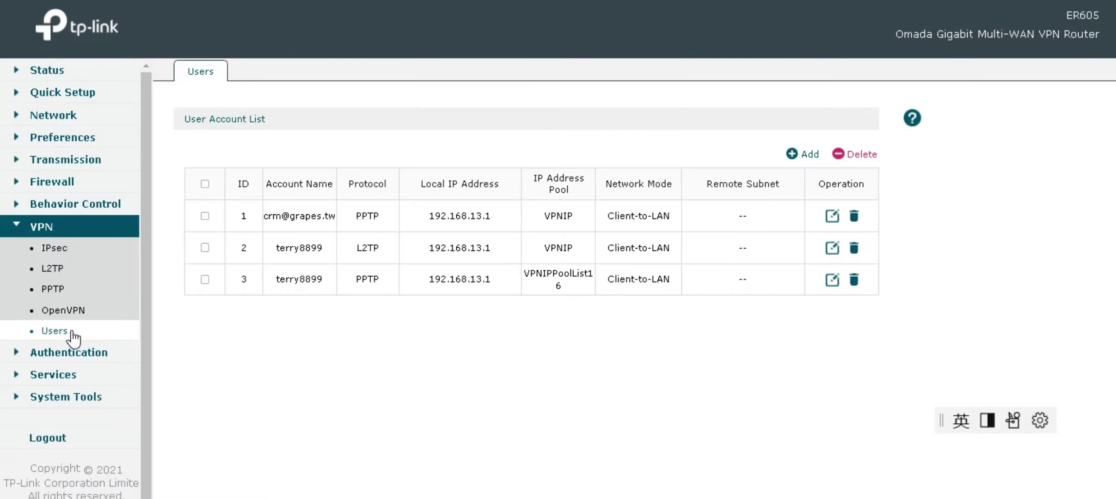
# - Review the web authentication settings, guest resources, user management and authentication status, plus the Dynamic DNS and UPnP services
pyautogui.scroll(-1, 79, 326)
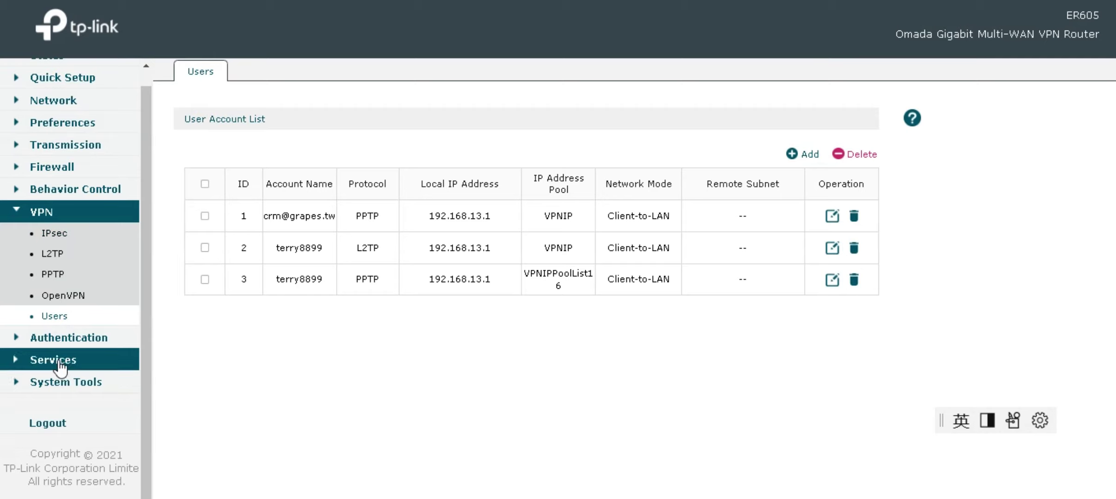
pyautogui.click(70, 337)
pyautogui.click(75, 271)
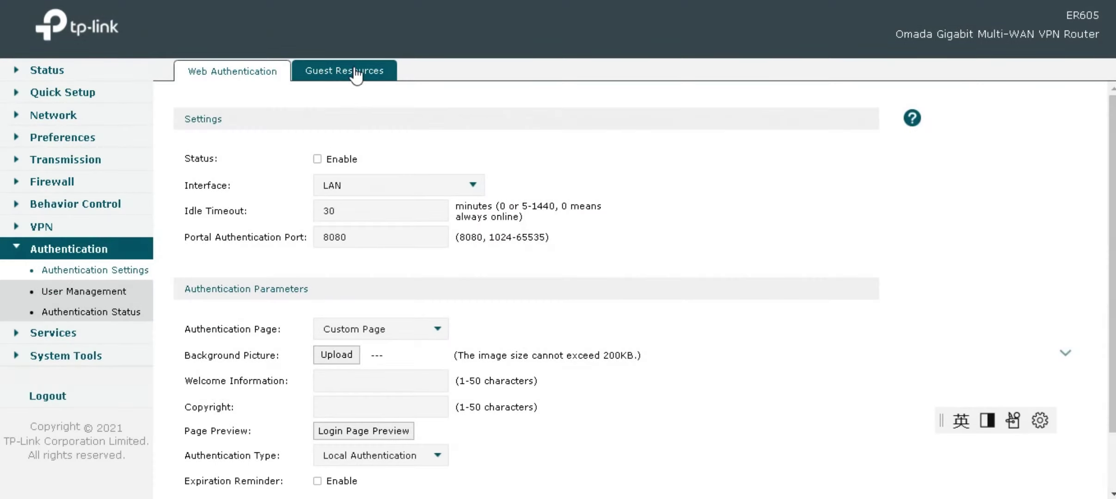
pyautogui.click(355, 73)
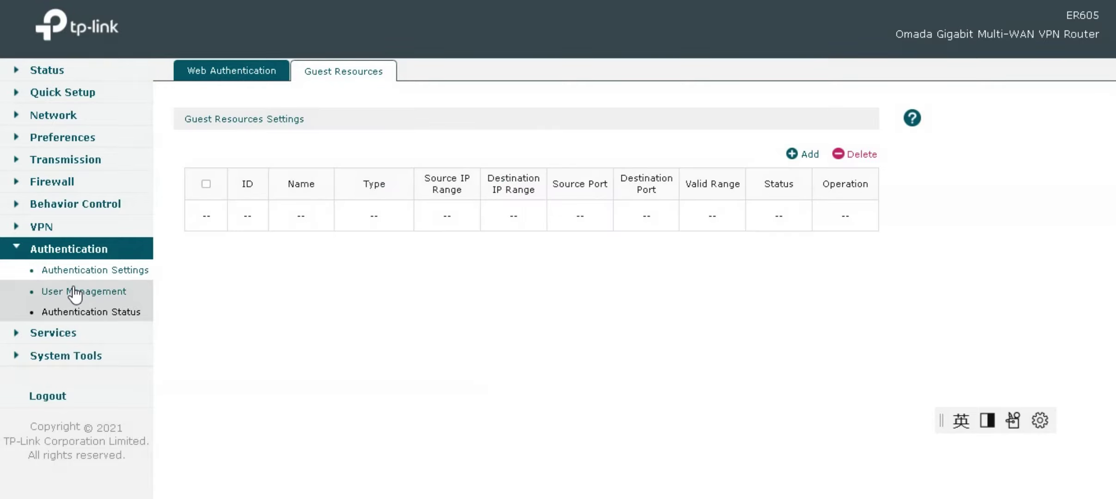
pyautogui.click(75, 292)
pyautogui.click(79, 312)
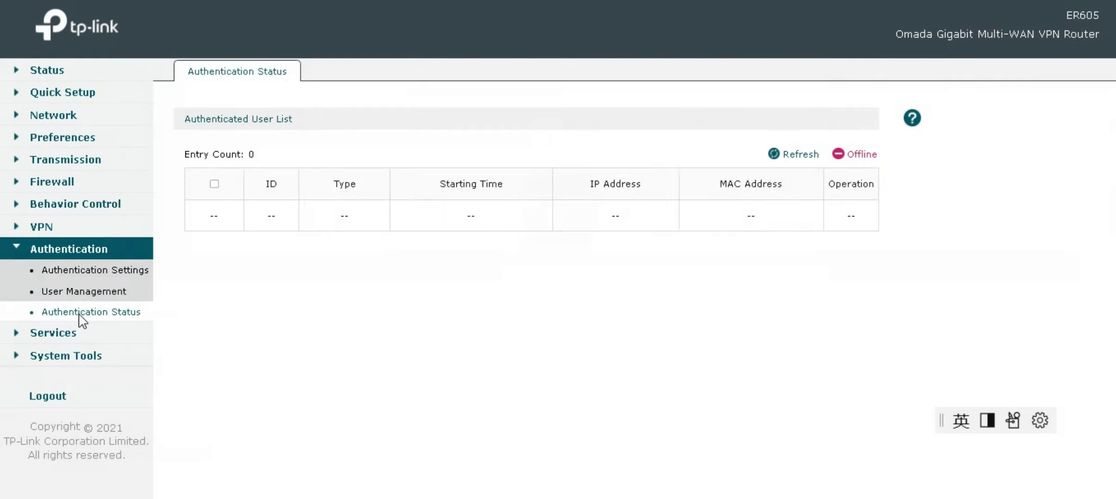
pyautogui.click(62, 335)
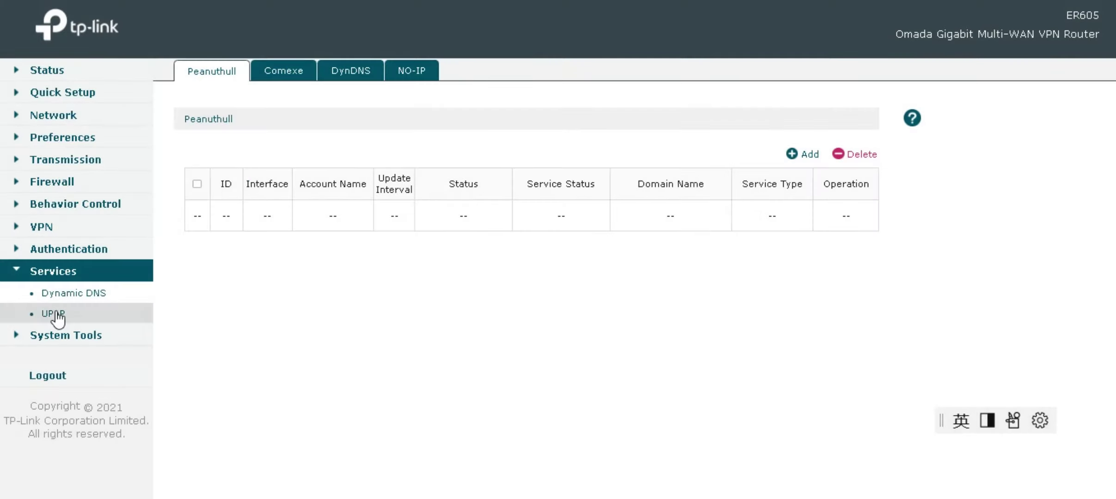
pyautogui.click(57, 319)
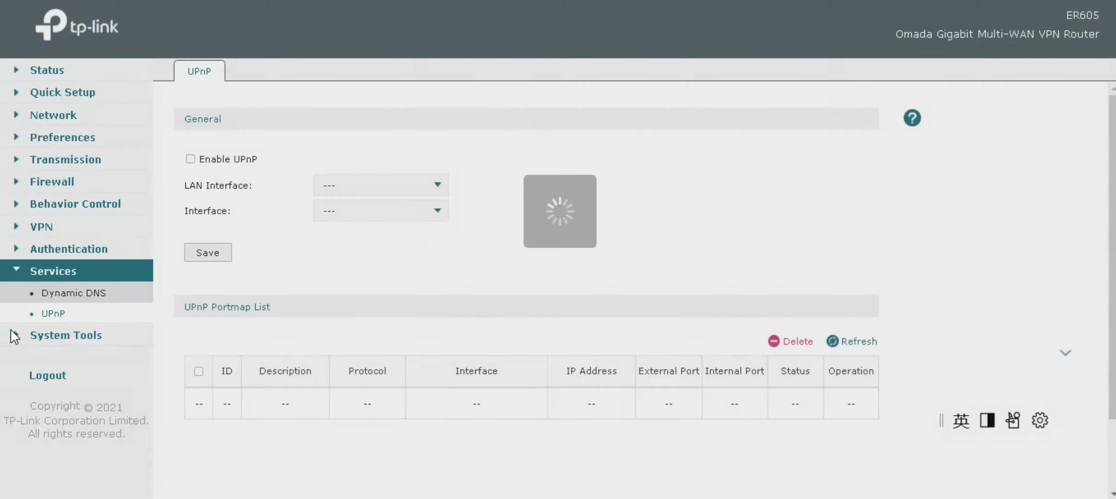
# - Look through the System Tools pages for Admin Setup, Controller Settings, SNMP, Diagnostics, Remote Assistance, Time Settings and System Log
pyautogui.click(65, 335)
pyautogui.click(78, 318)
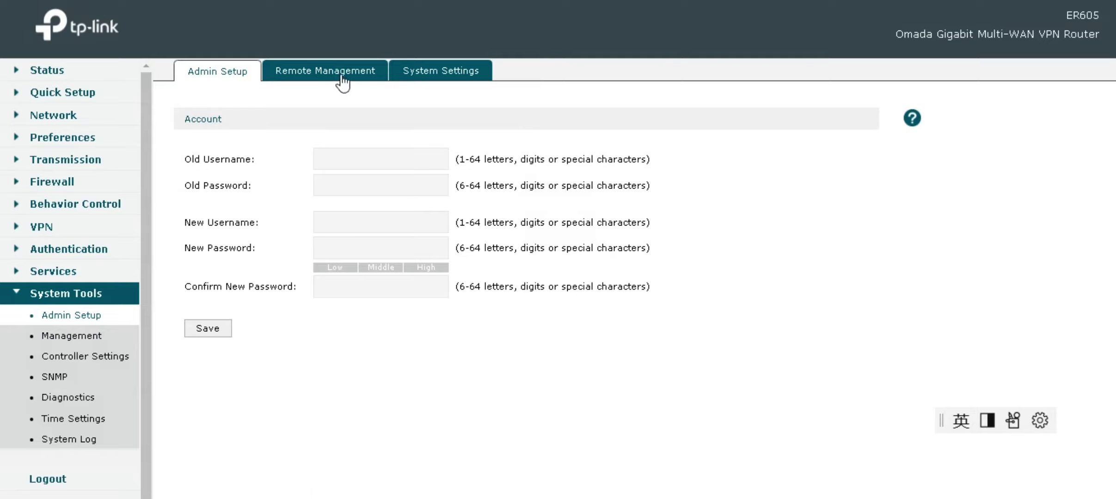
pyautogui.click(83, 356)
pyautogui.click(62, 377)
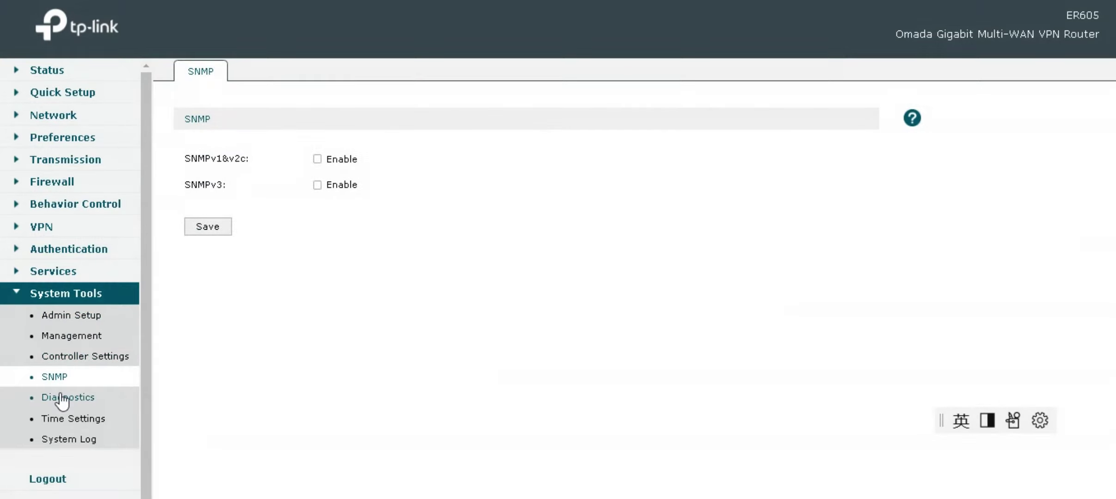
pyautogui.click(55, 400)
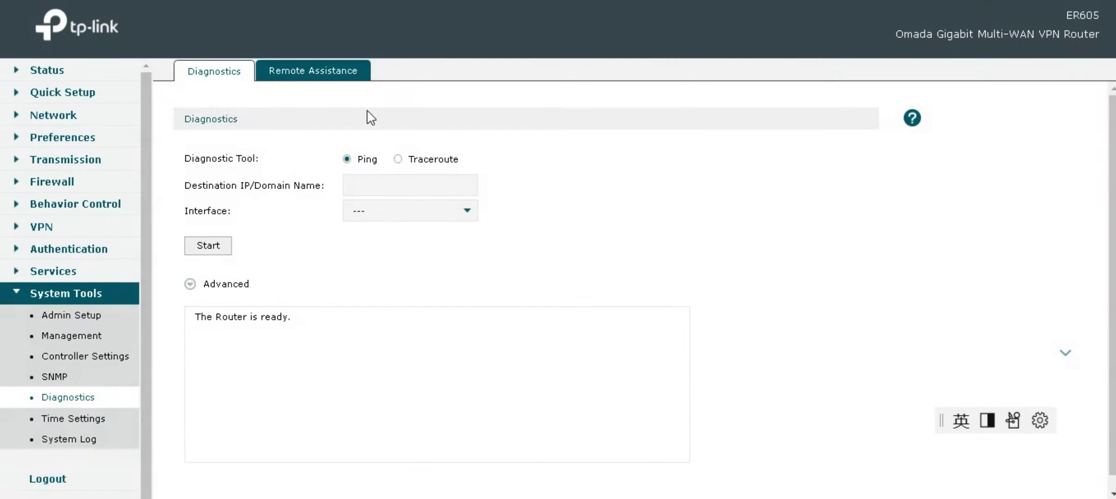
pyautogui.click(324, 78)
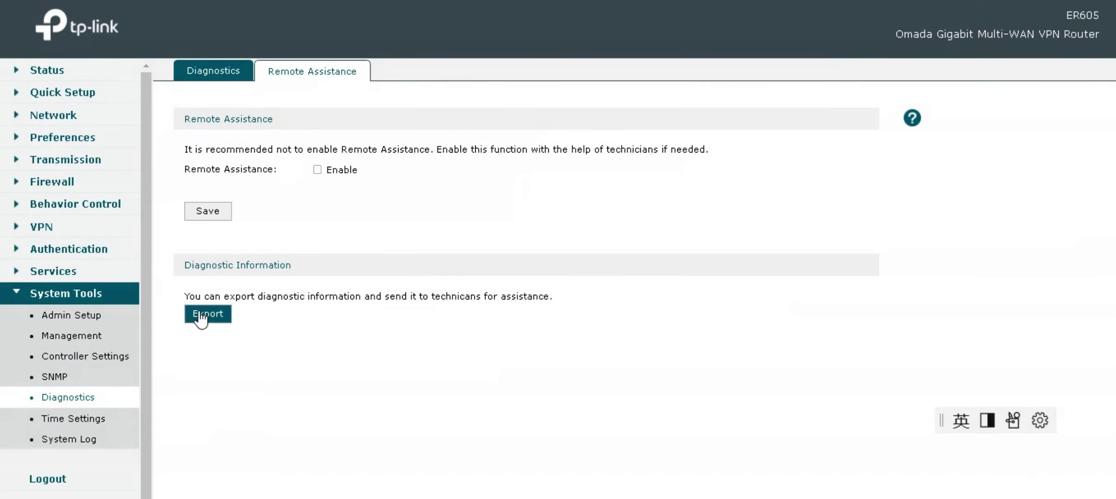
pyautogui.click(76, 421)
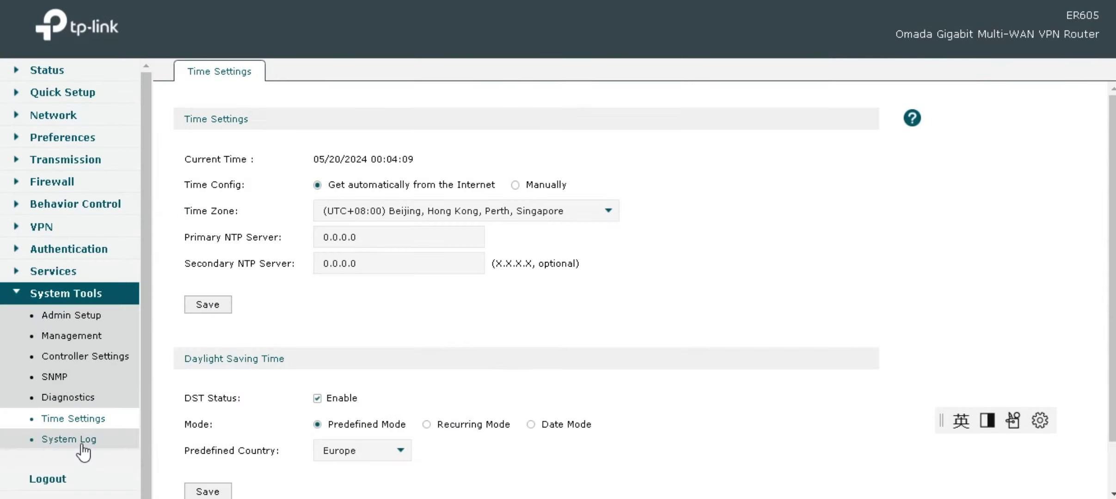
pyautogui.click(83, 445)
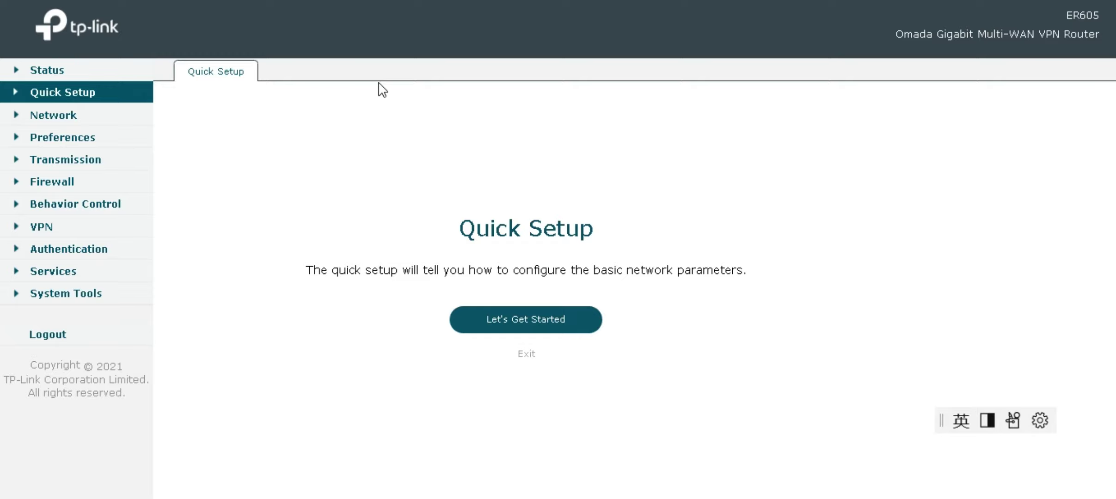
# - Revisit the System Status page, the interface and IP traffic statistics, and the Quick Setup page
pyautogui.click(65, 70)
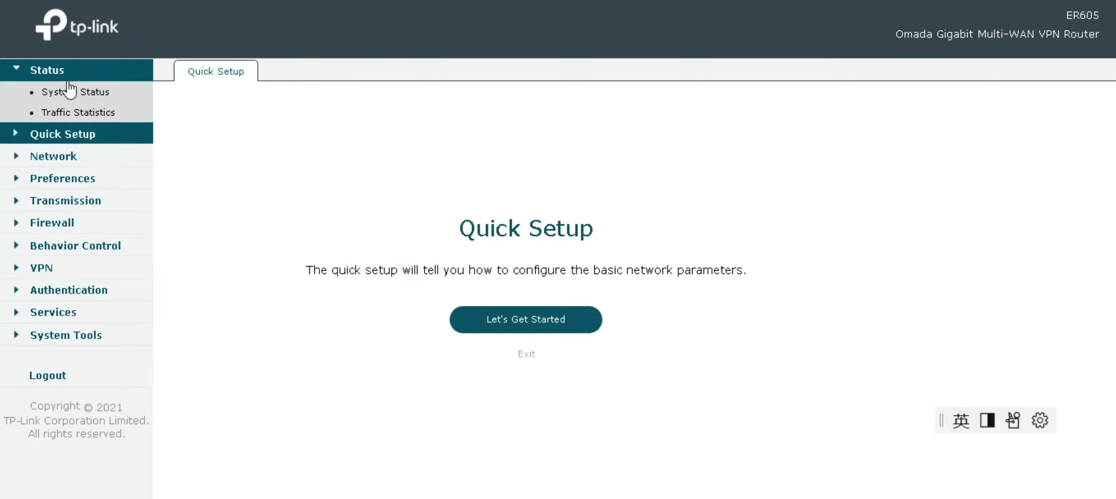
pyautogui.click(71, 92)
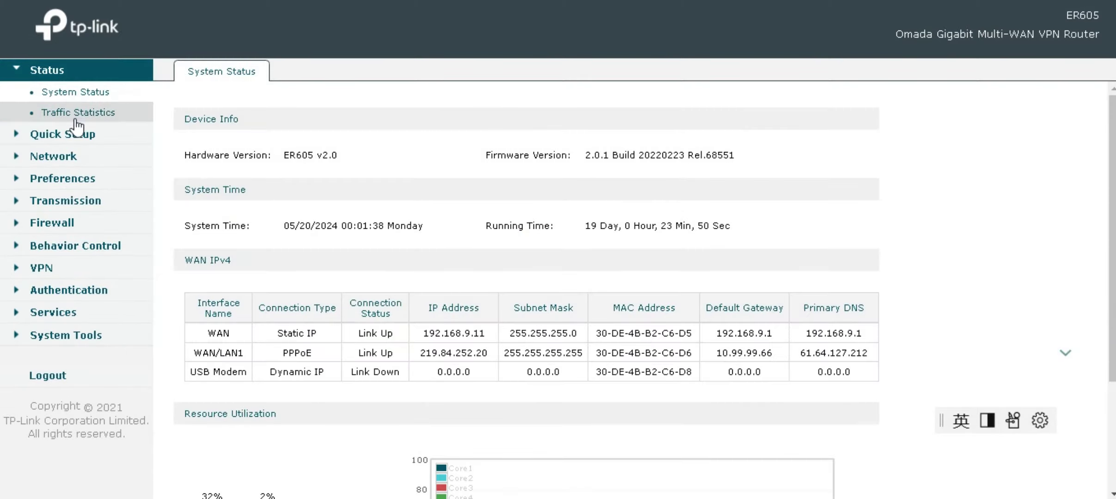
pyautogui.click(75, 120)
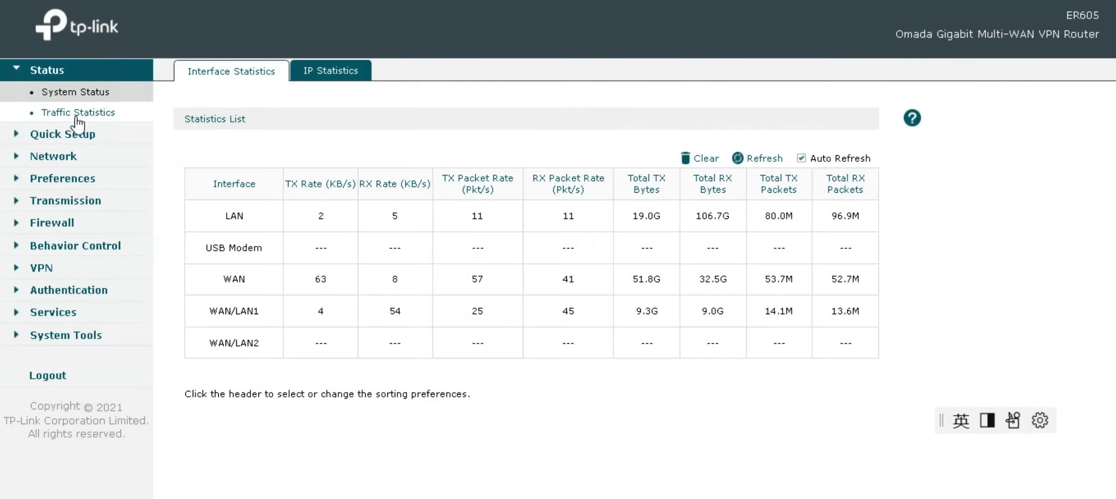
pyautogui.click(337, 72)
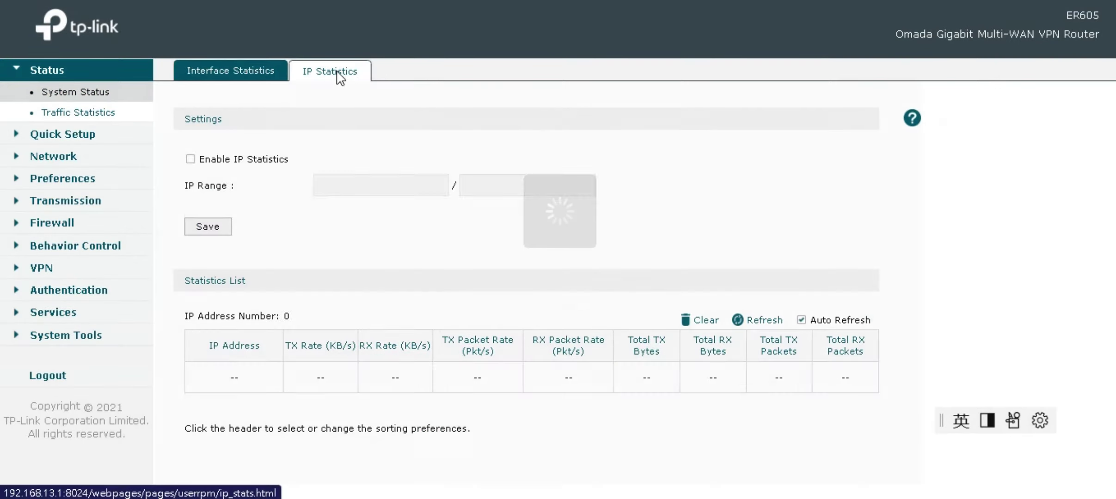
pyautogui.click(89, 91)
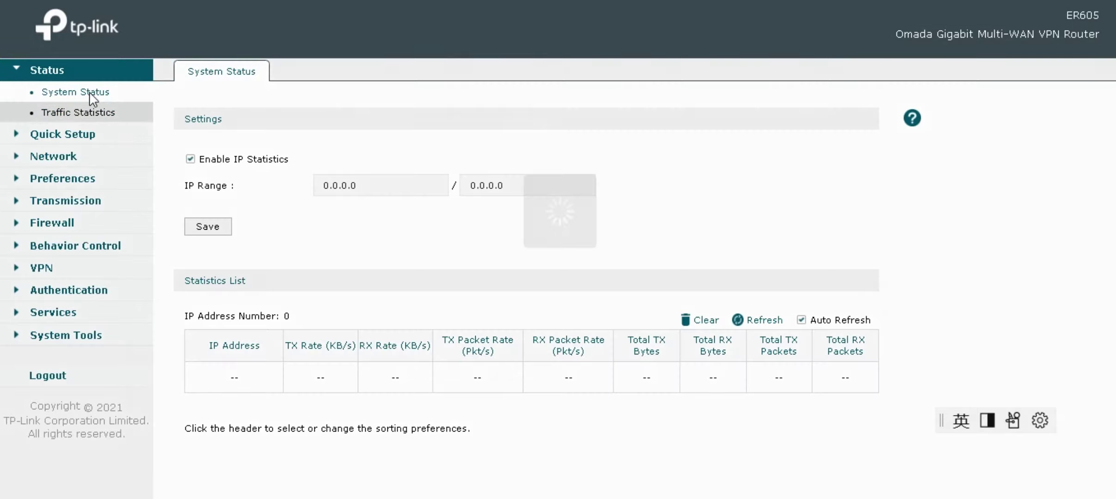
pyautogui.click(76, 134)
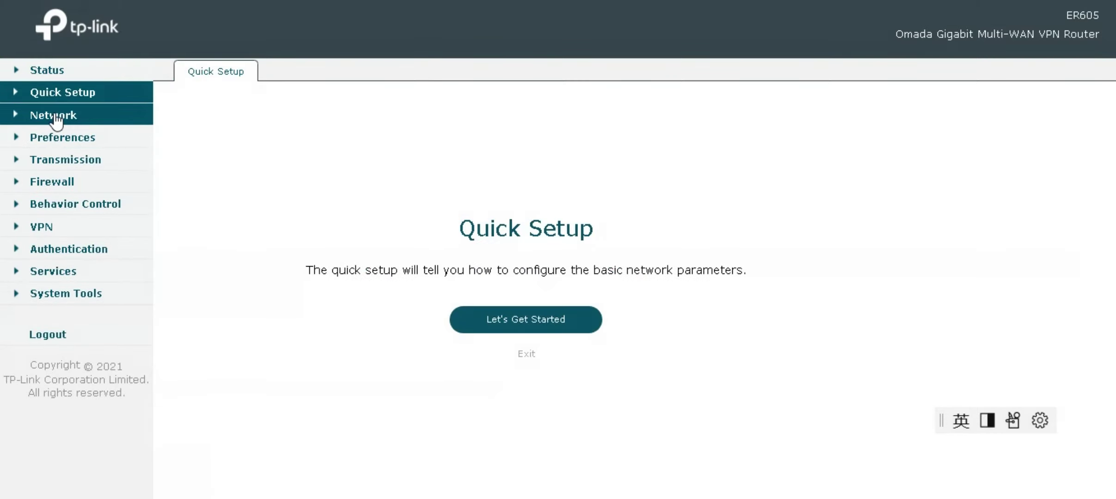
pyautogui.click(14, 90)
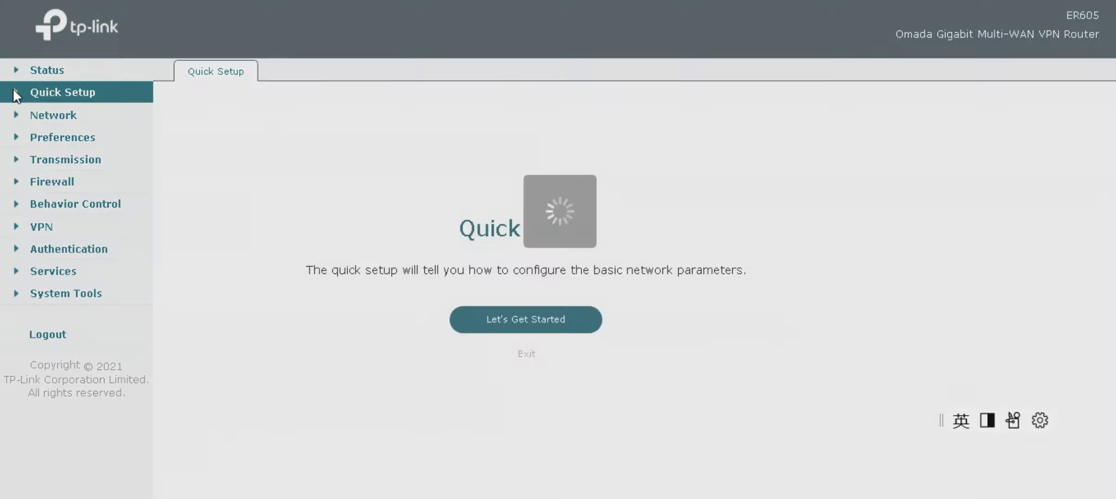
# - Examine the Network section's LAN settings, DHCP Client List and Address Reservation list
pyautogui.click(16, 119)
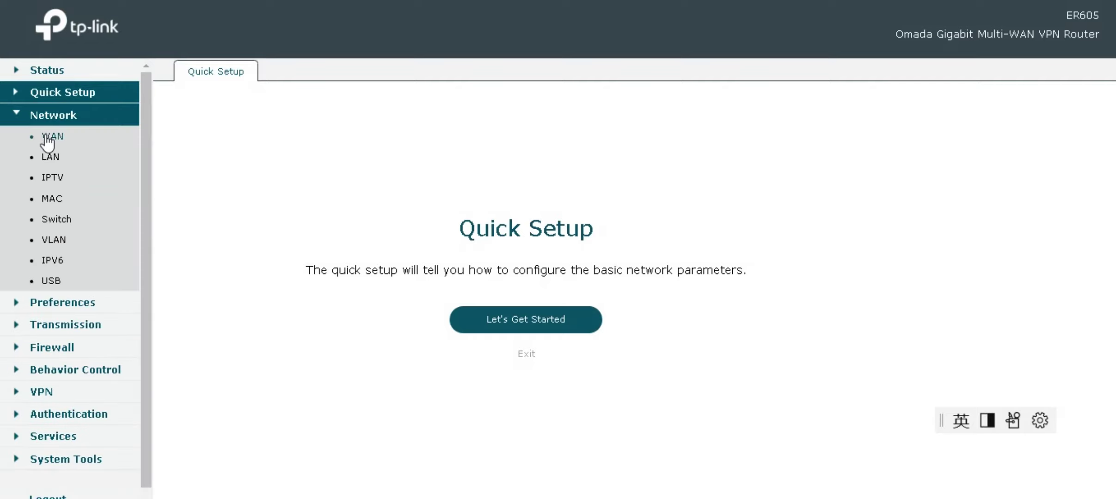
pyautogui.click(64, 160)
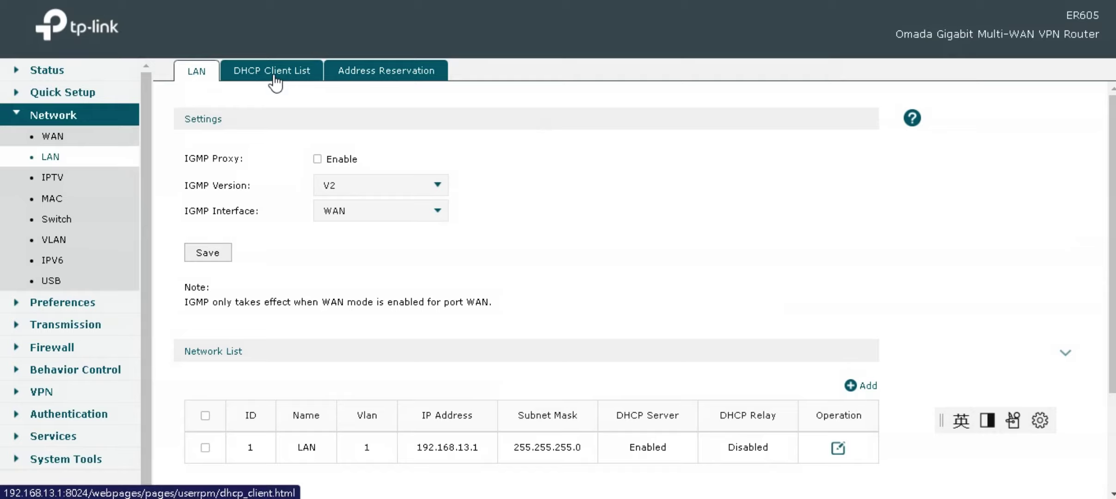
pyautogui.click(274, 76)
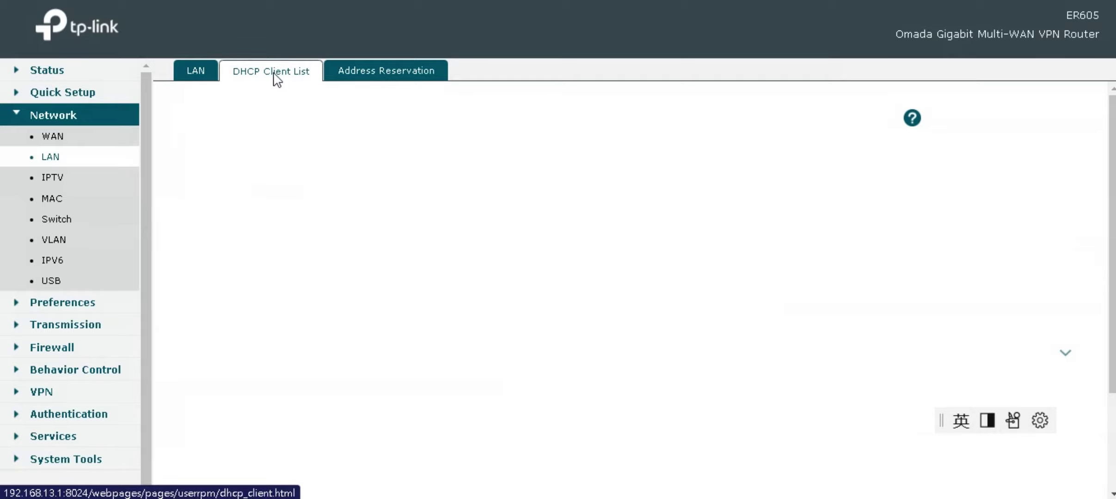
pyautogui.click(370, 74)
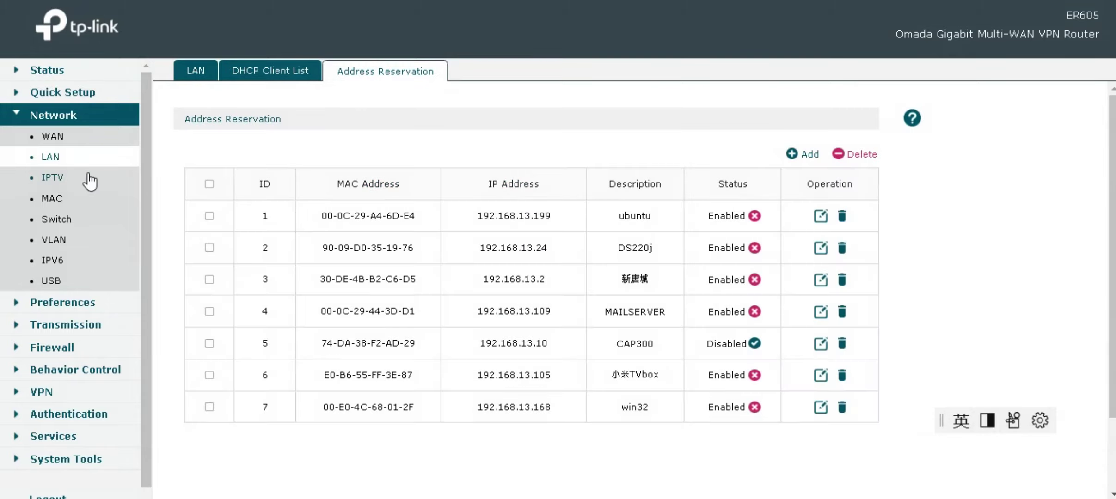
# - Review the Network section's IPTV, MAC, Switch, VLAN and IPv6 pages
pyautogui.click(60, 179)
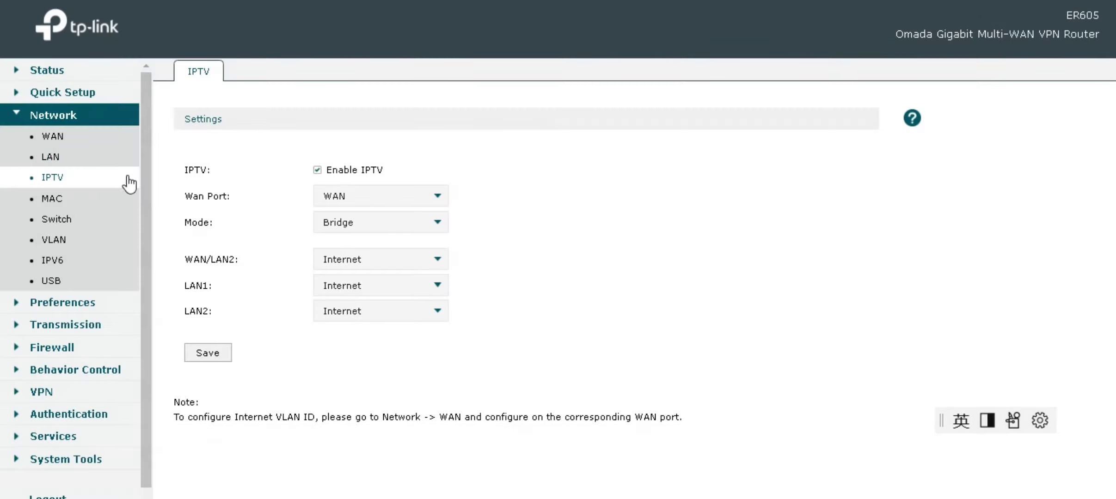
pyautogui.click(52, 199)
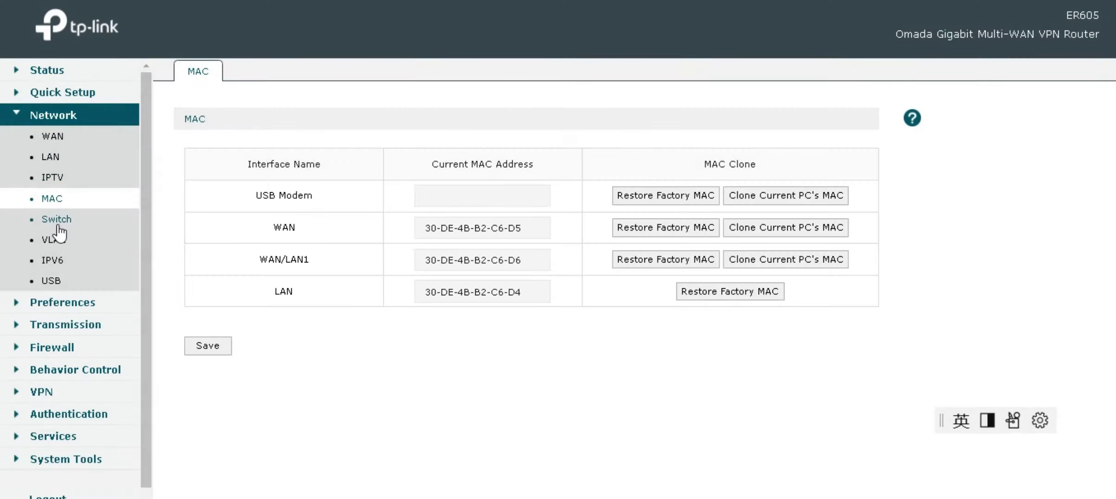
pyautogui.click(57, 220)
pyautogui.click(49, 243)
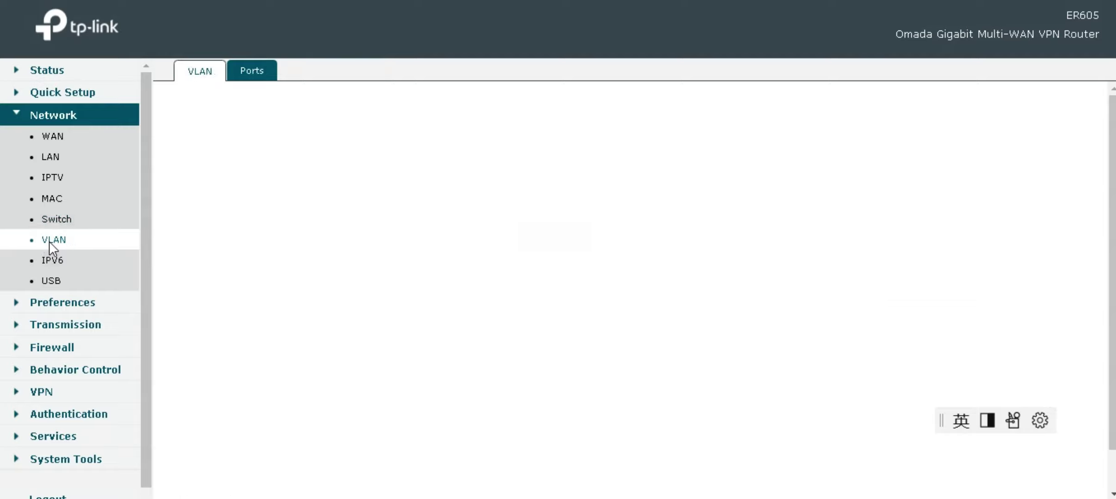
pyautogui.click(53, 260)
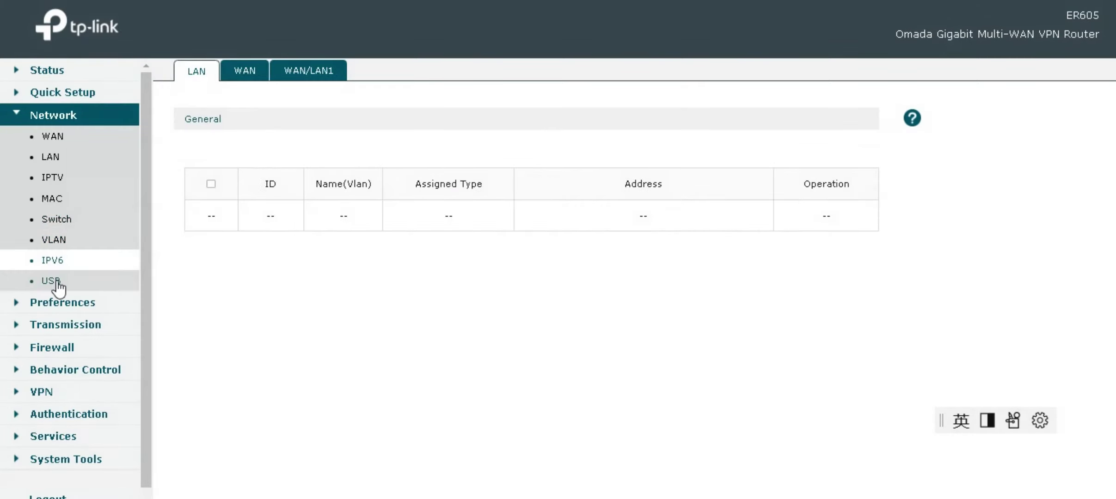
# - Review the Network section's USB Modem page, VLAN list and ports, and the Switch mirror, port configuration and port status pages
pyautogui.click(52, 282)
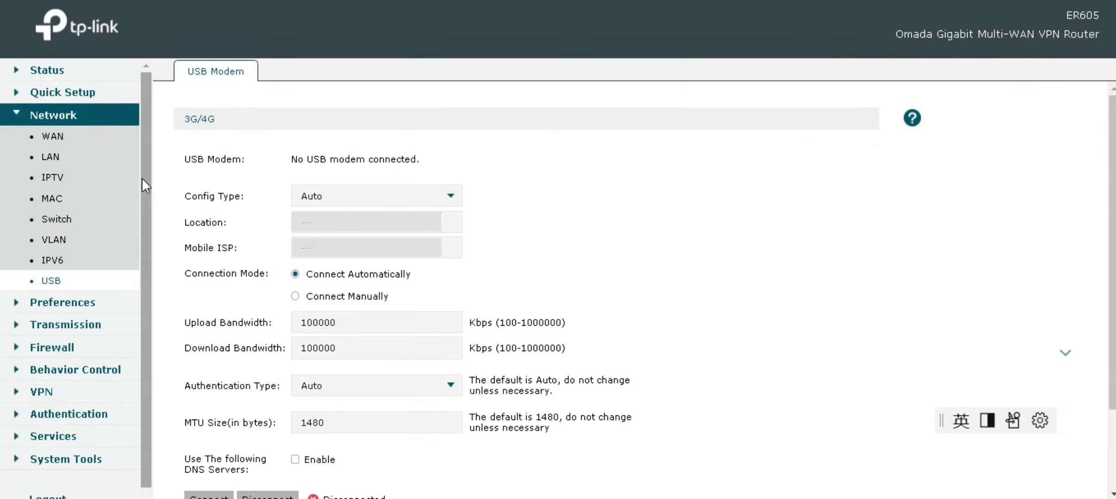
pyautogui.click(75, 238)
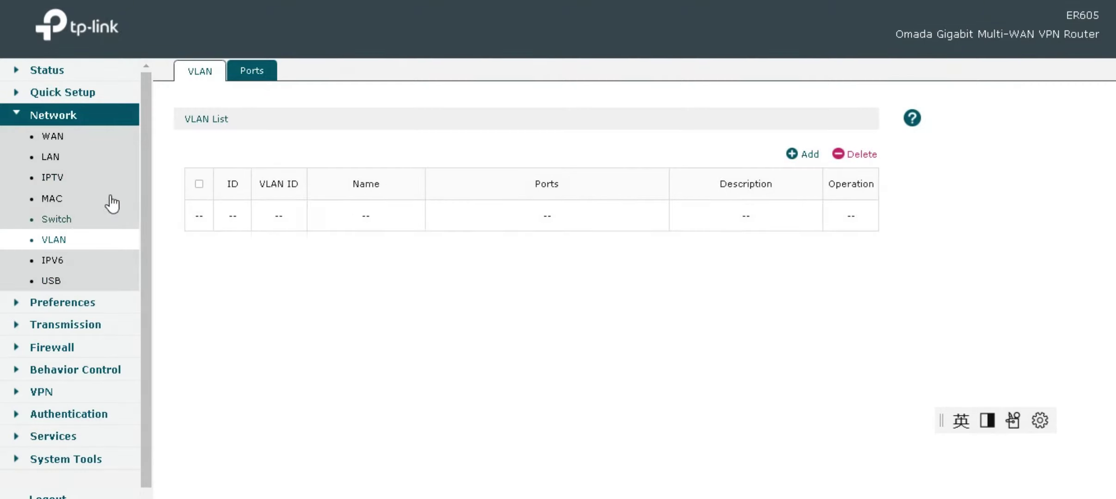
pyautogui.click(254, 76)
pyautogui.click(202, 73)
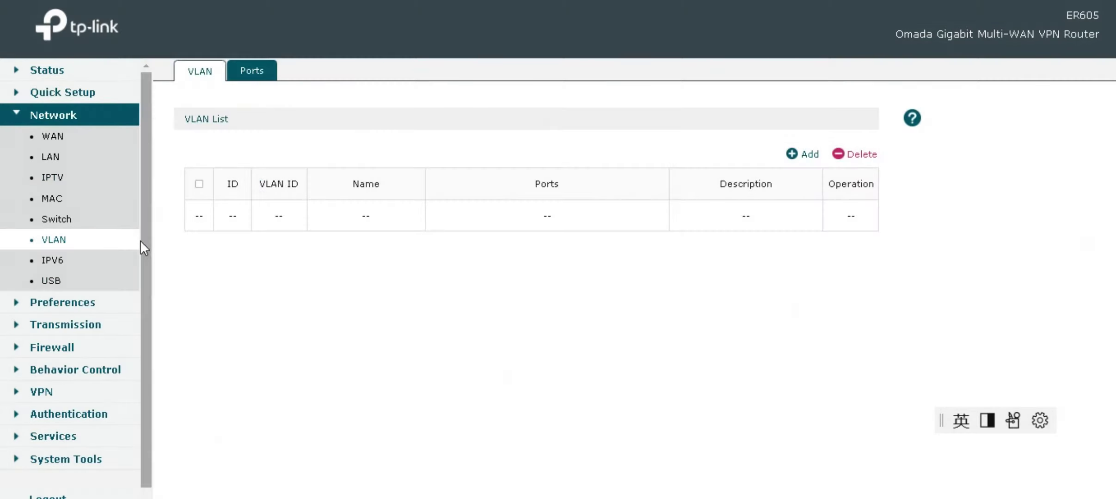
pyautogui.click(55, 220)
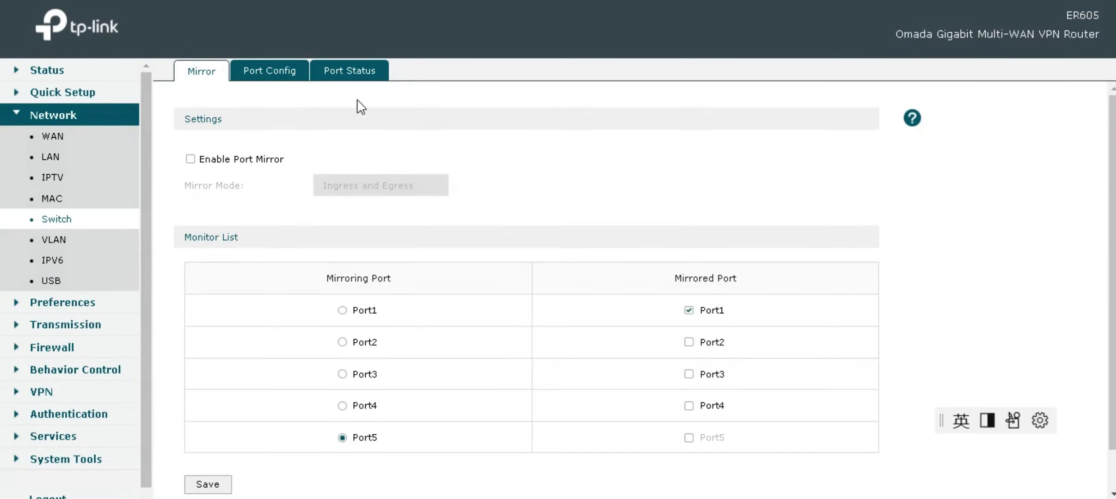
pyautogui.click(292, 76)
pyautogui.click(355, 74)
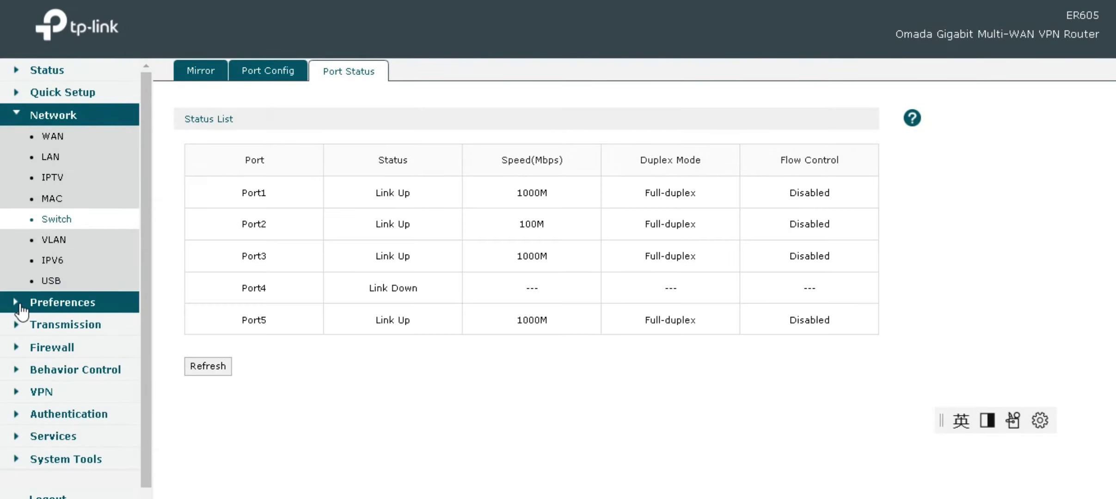
# - Look through the Preferences pages for IP Group, Time Range, VPN IP Pool and Service Type, including the blank pool and service entry forms
pyautogui.click(20, 310)
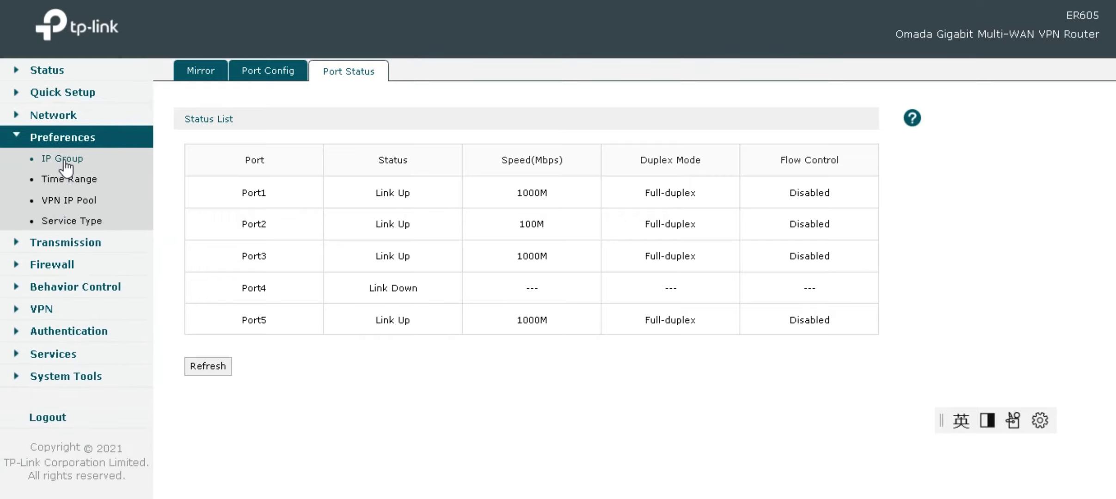
pyautogui.click(67, 168)
pyautogui.click(285, 74)
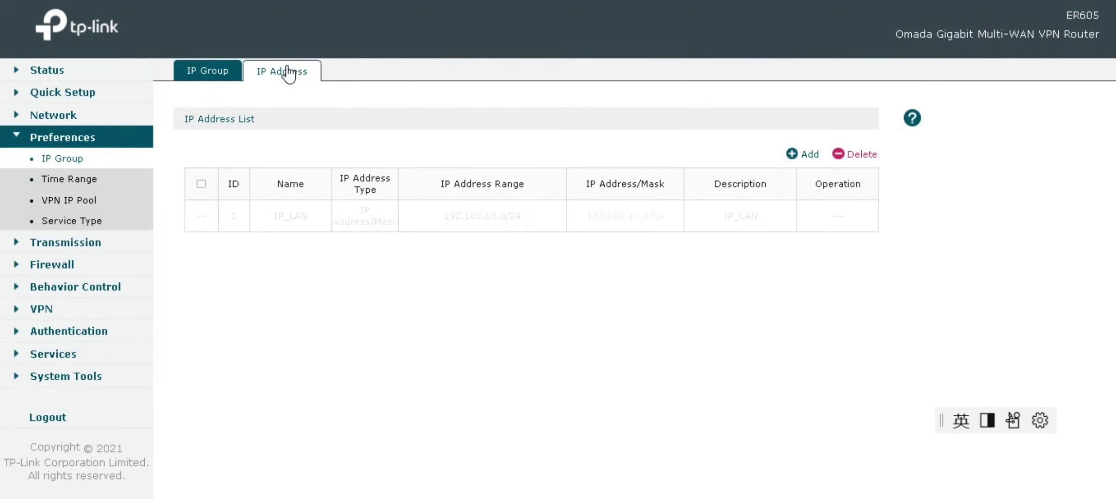
pyautogui.click(72, 181)
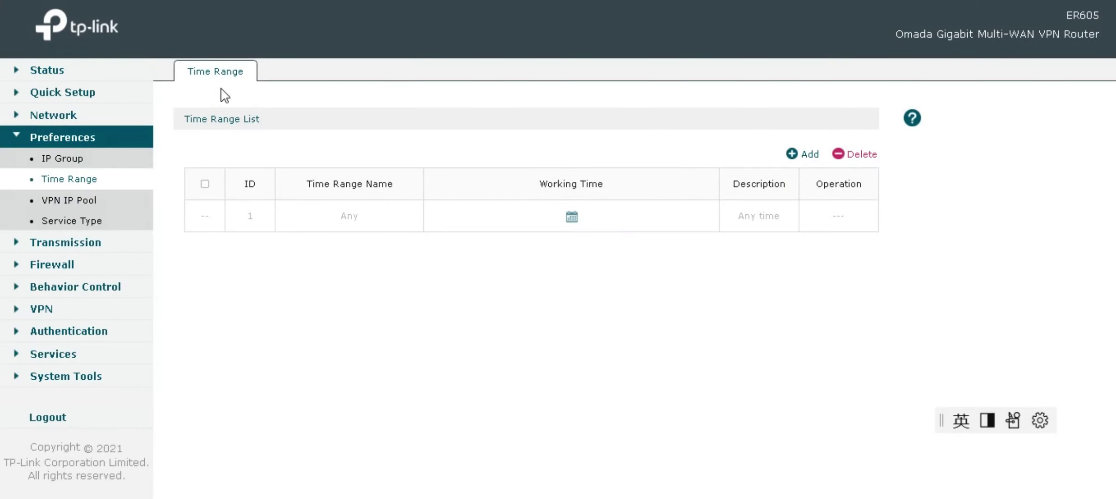
pyautogui.click(77, 202)
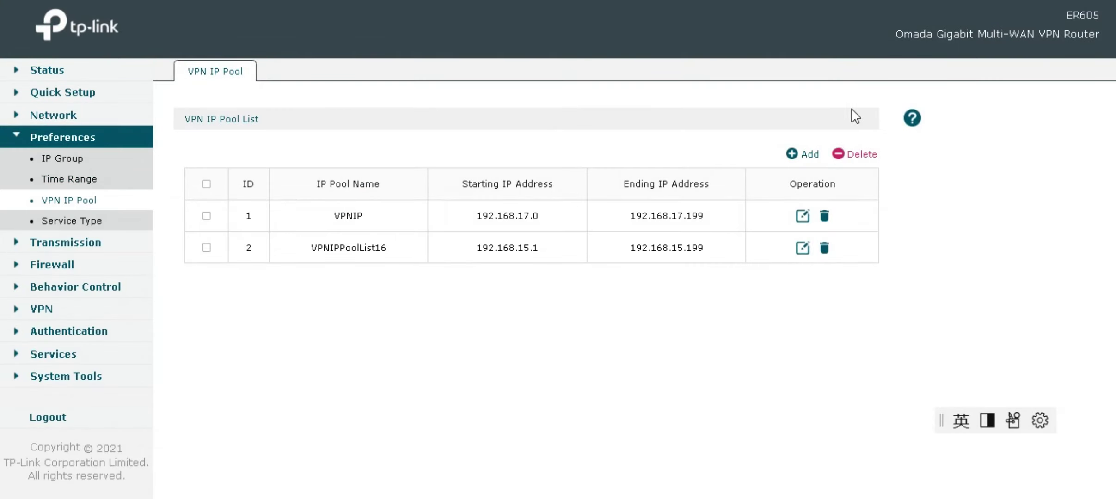
pyautogui.click(807, 155)
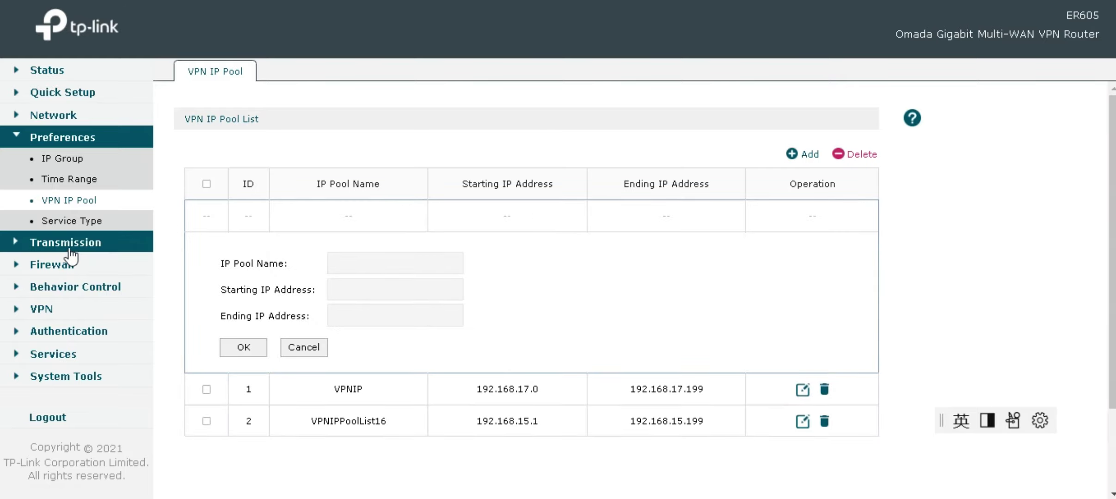
pyautogui.click(74, 223)
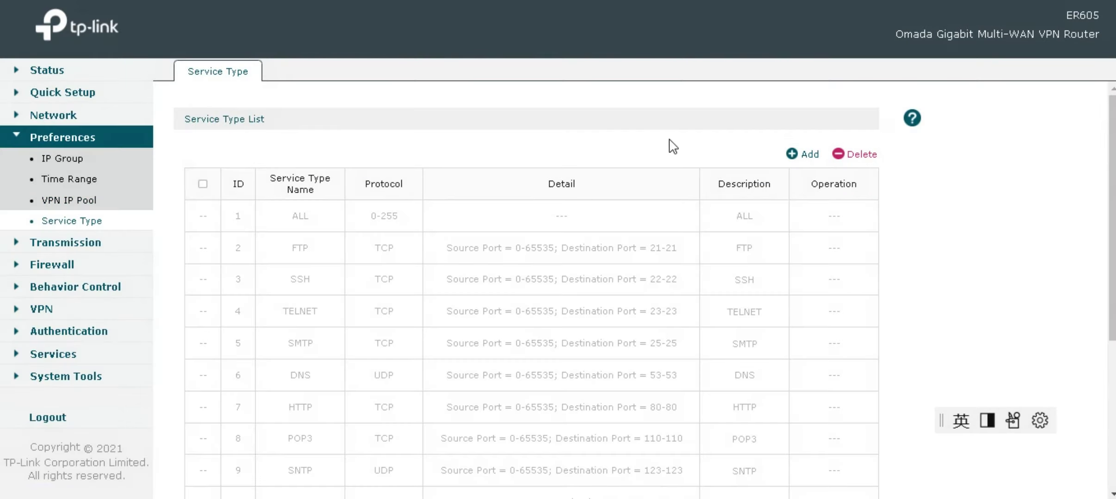
pyautogui.click(792, 155)
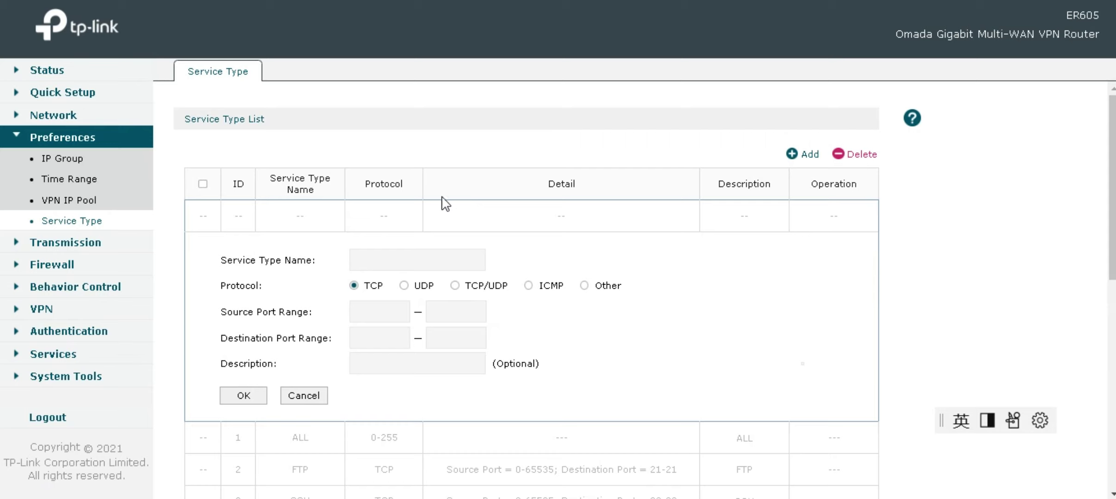
# - Examine the Transmission section's NAT pages for One-to-One NAT, Port Triggering, NAT-DMZ and ALG
pyautogui.click(19, 244)
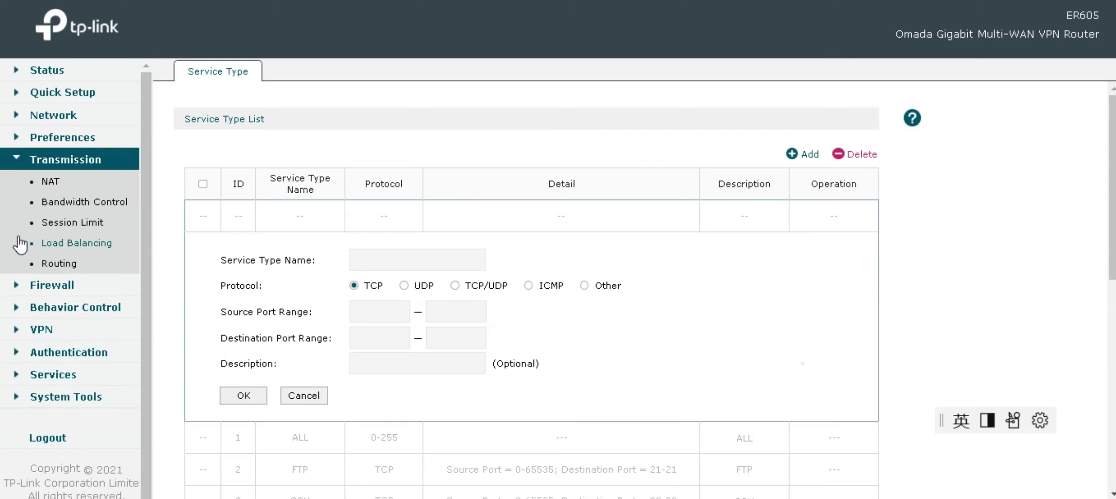
pyautogui.click(50, 181)
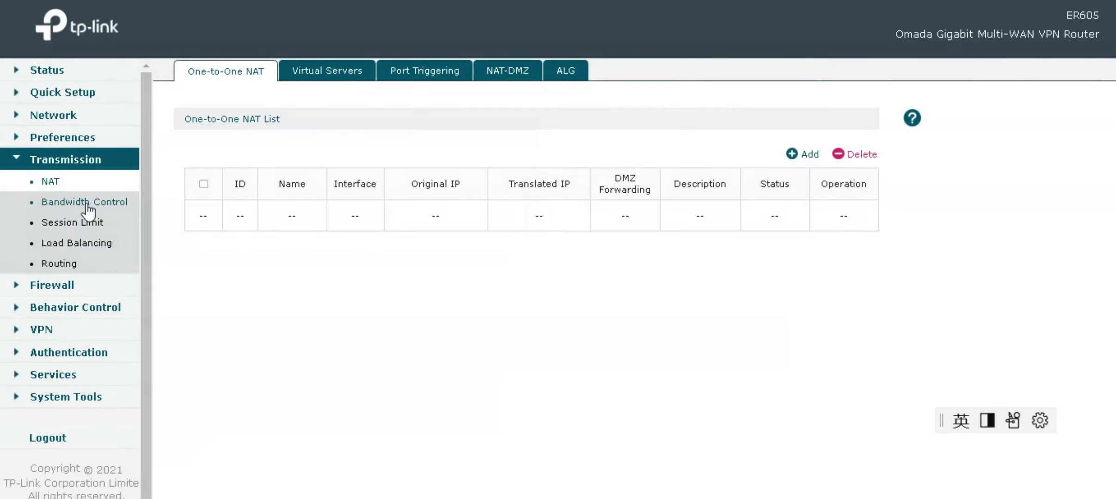
pyautogui.click(427, 69)
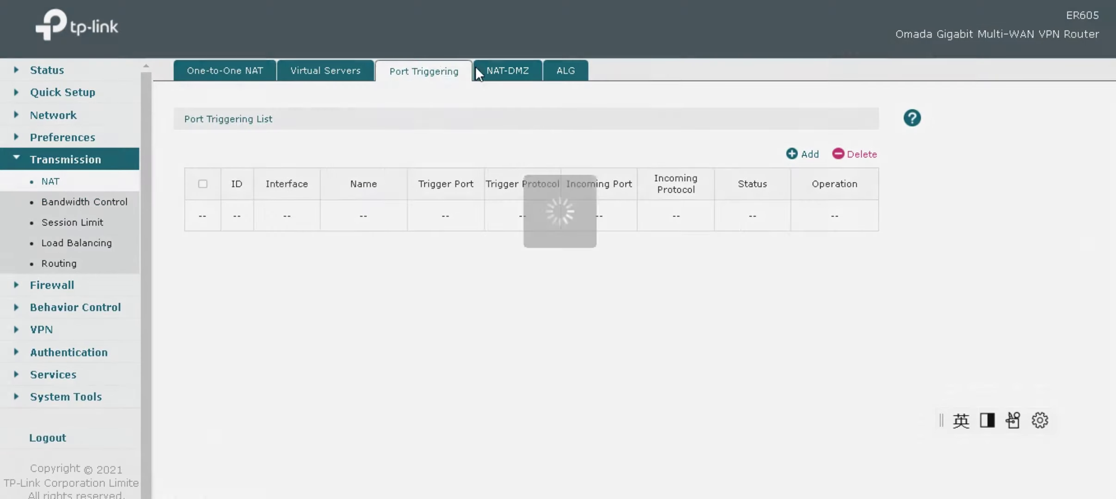
pyautogui.click(509, 67)
pyautogui.click(576, 66)
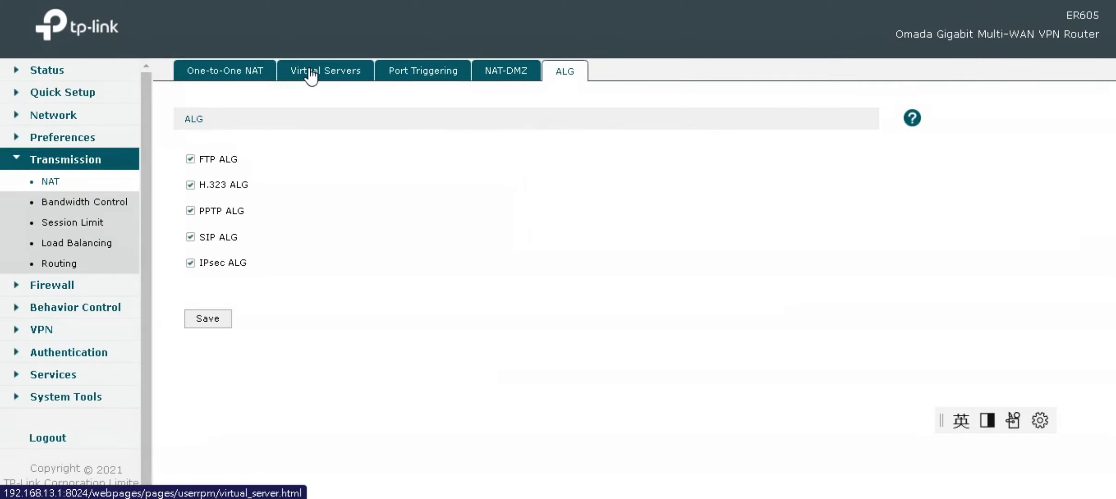
# - Review the Transmission section's Bandwidth Control, Session Limit, Load Balancing and Routing pages, including session monitoring, link backup and online detection
pyautogui.click(90, 202)
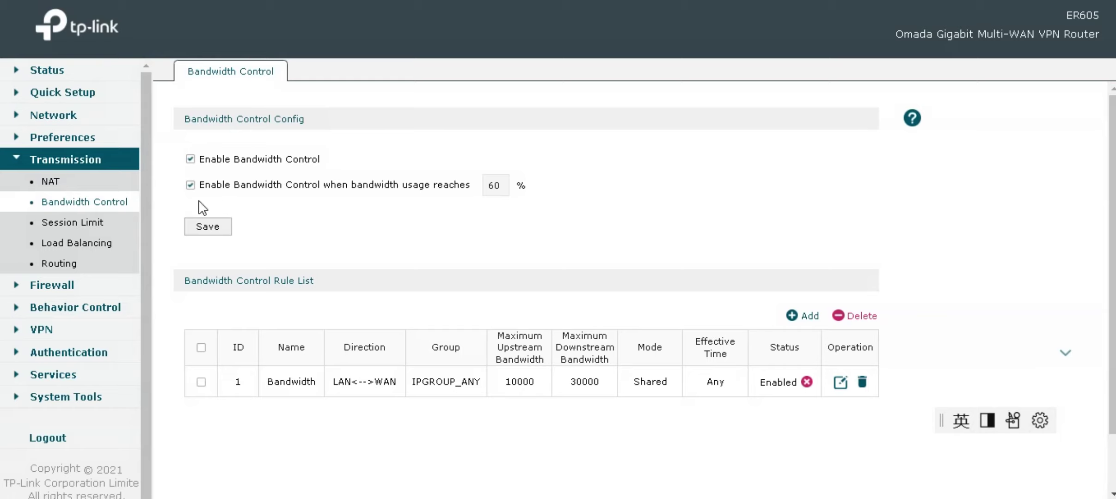
pyautogui.click(69, 223)
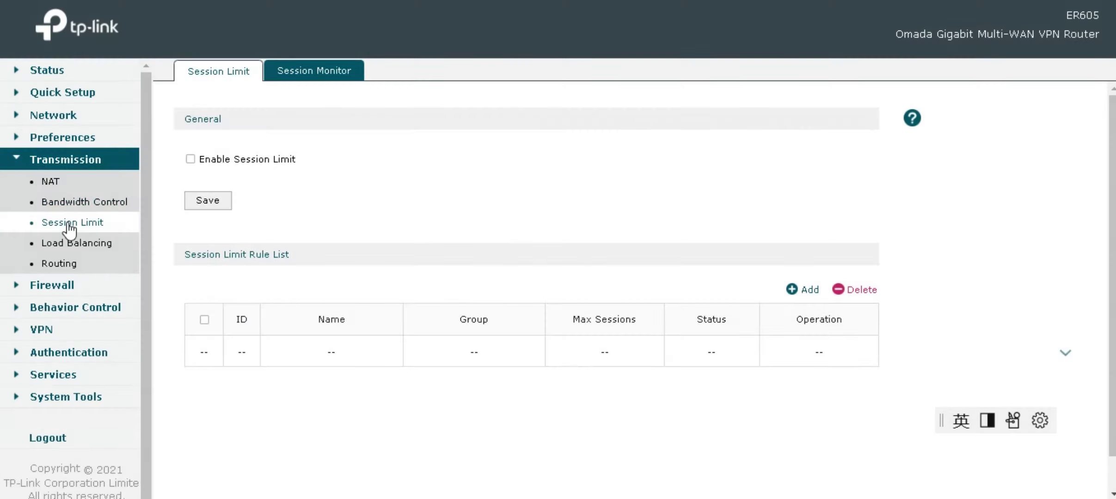
pyautogui.click(319, 77)
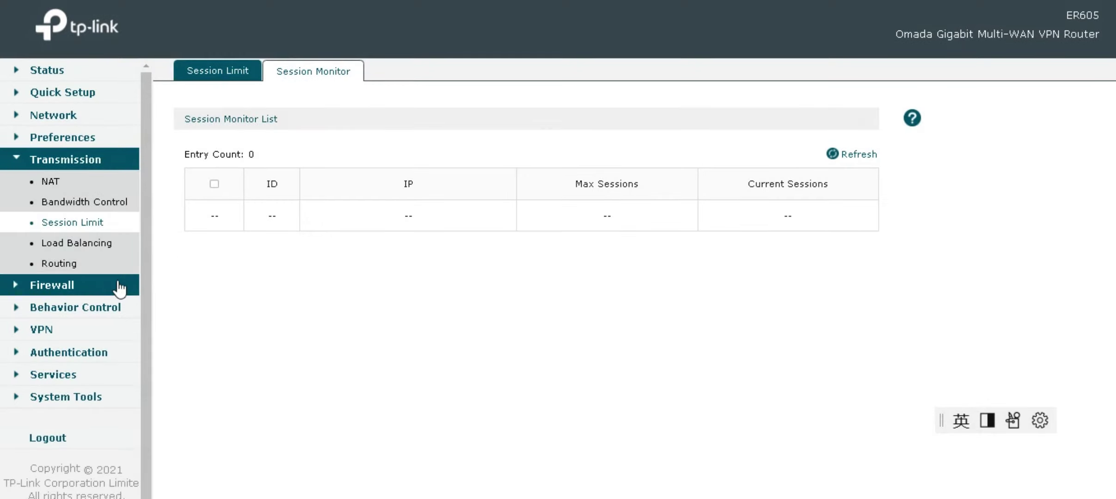
pyautogui.click(83, 244)
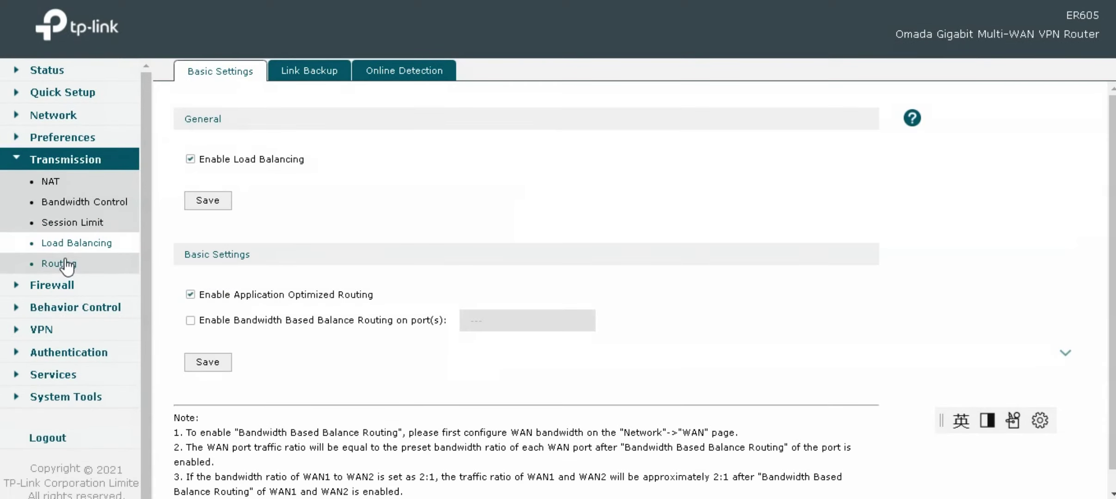
pyautogui.click(329, 74)
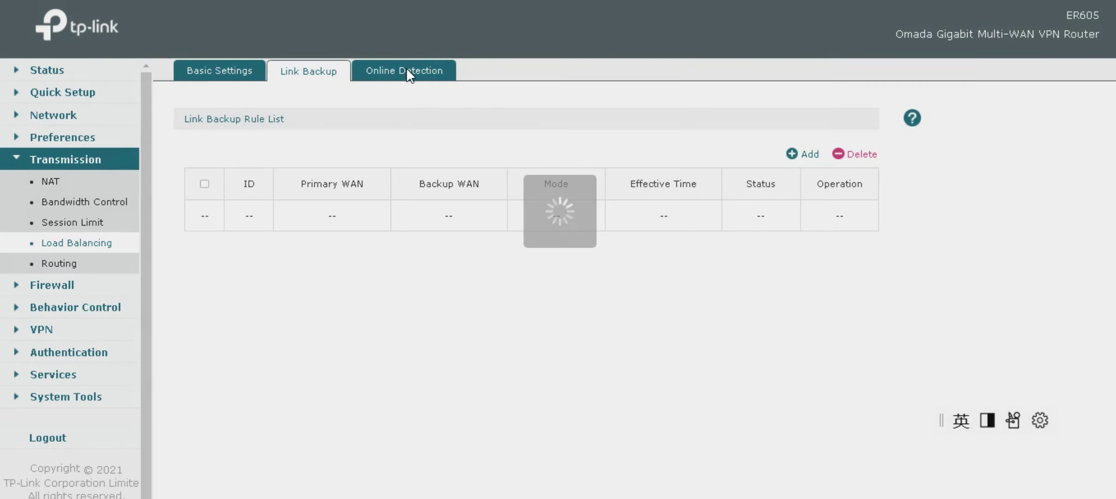
pyautogui.click(406, 70)
pyautogui.click(91, 262)
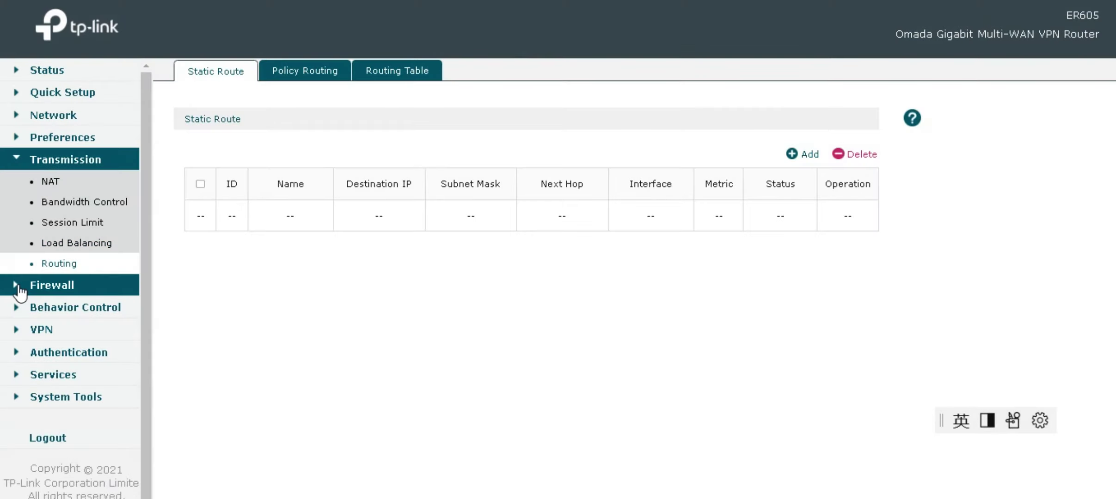
# - Look through the Firewall section's Attack Defense, Access Control and Anti ARP Spoofing pages, including ARP Scanning and the ARP List
pyautogui.click(19, 286)
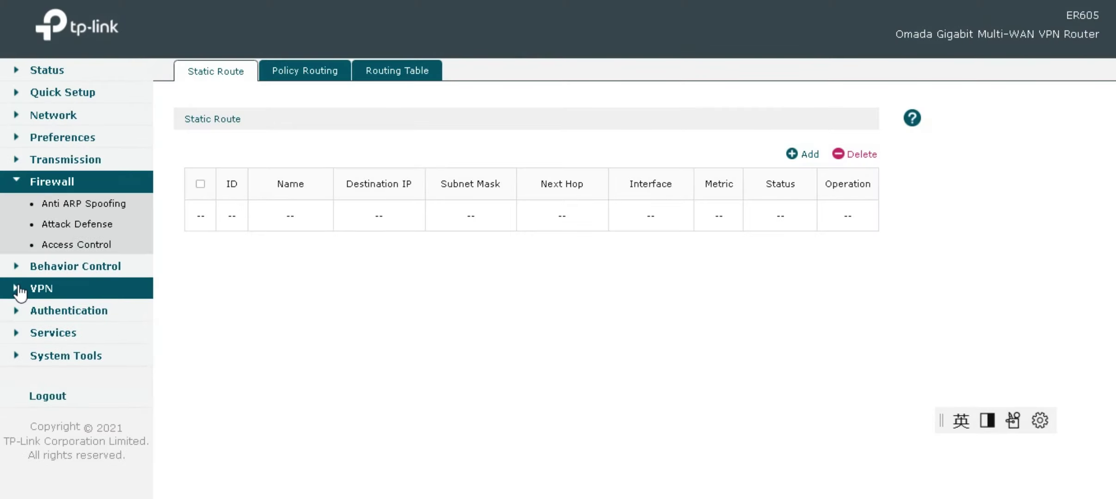
pyautogui.click(86, 226)
pyautogui.click(82, 244)
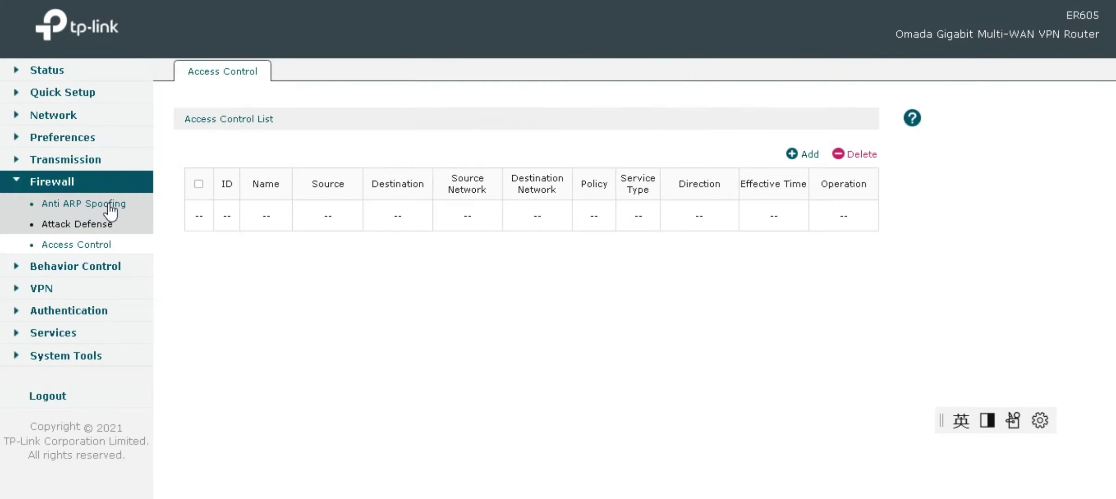
pyautogui.doubleClick(108, 202)
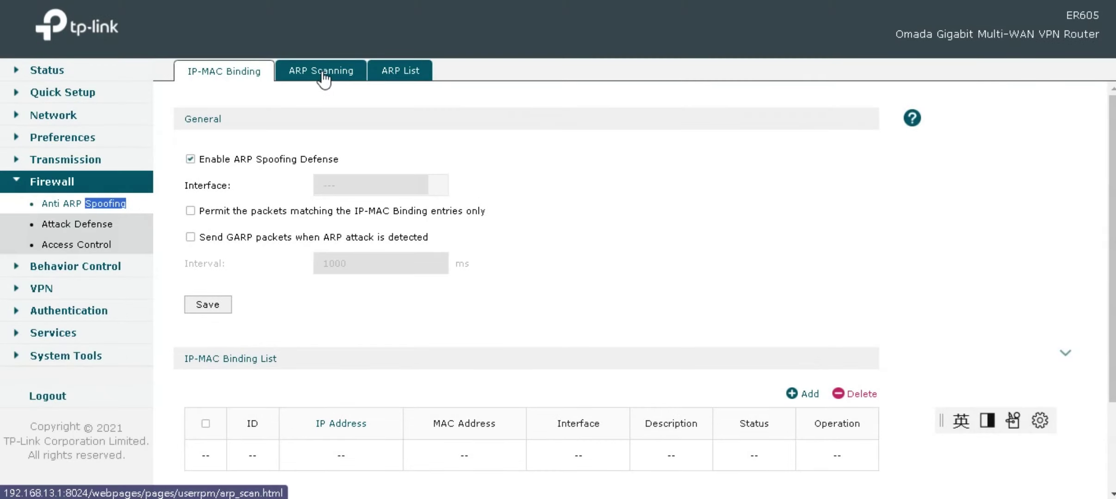
pyautogui.click(324, 78)
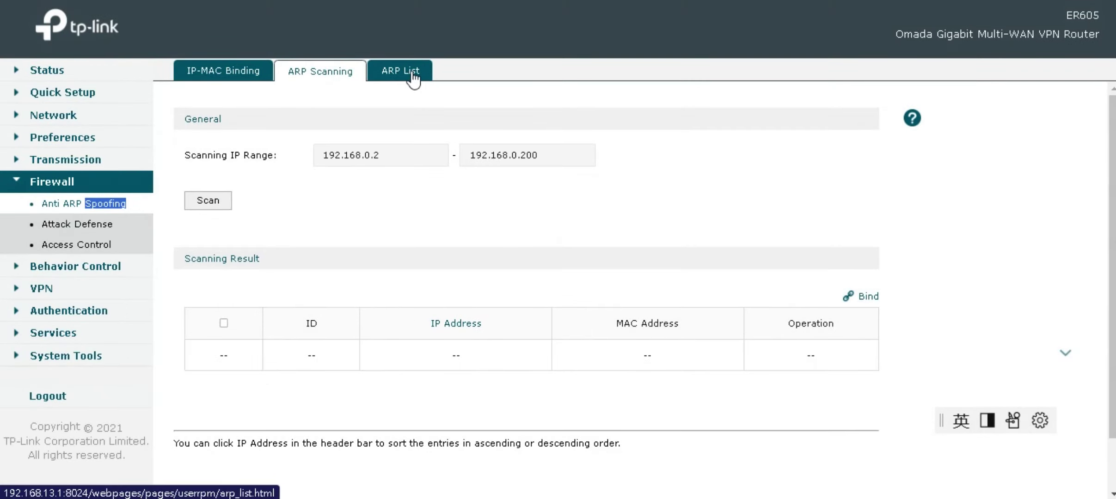
pyautogui.click(410, 71)
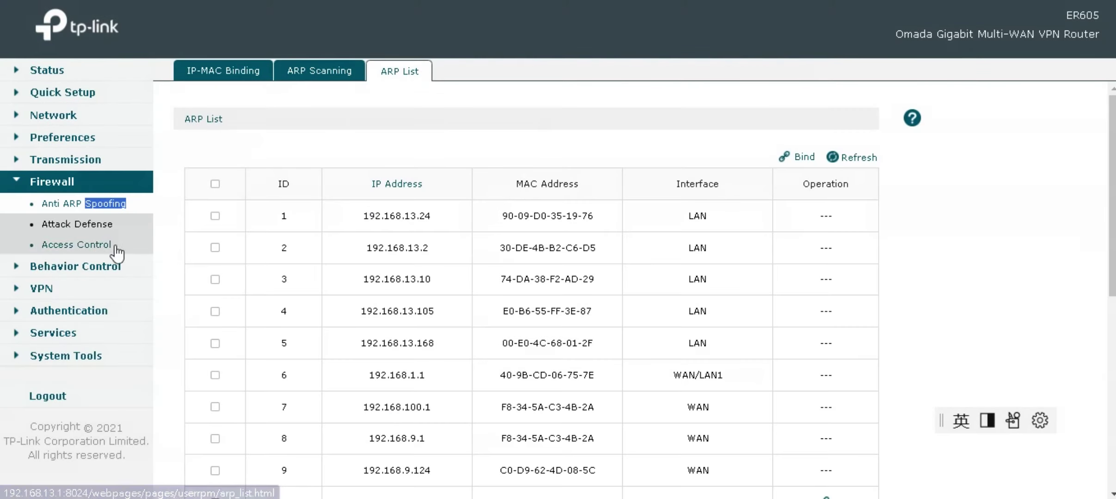
# - View the Behavior Control section's Web Filtering and Web Security pages
pyautogui.click(15, 270)
pyautogui.click(79, 226)
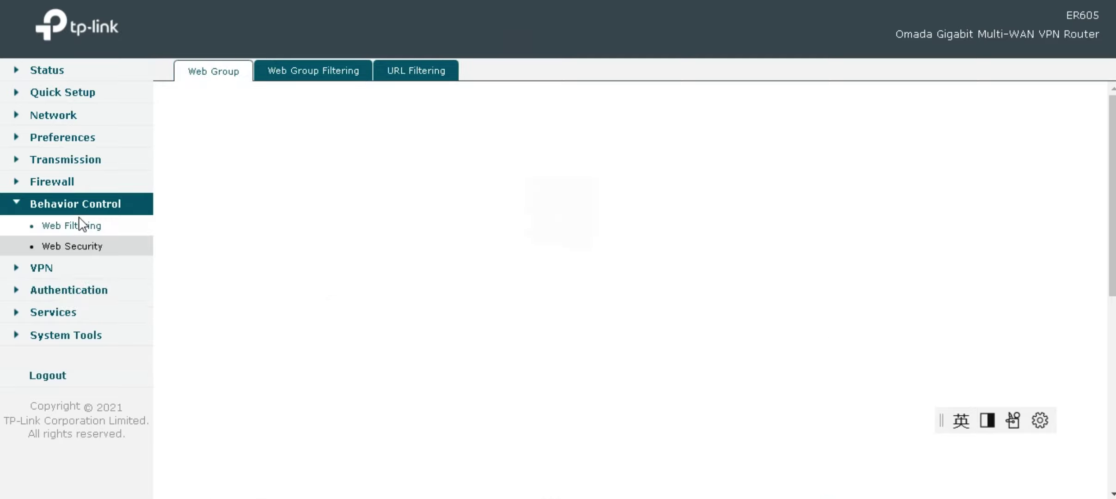
pyautogui.click(84, 248)
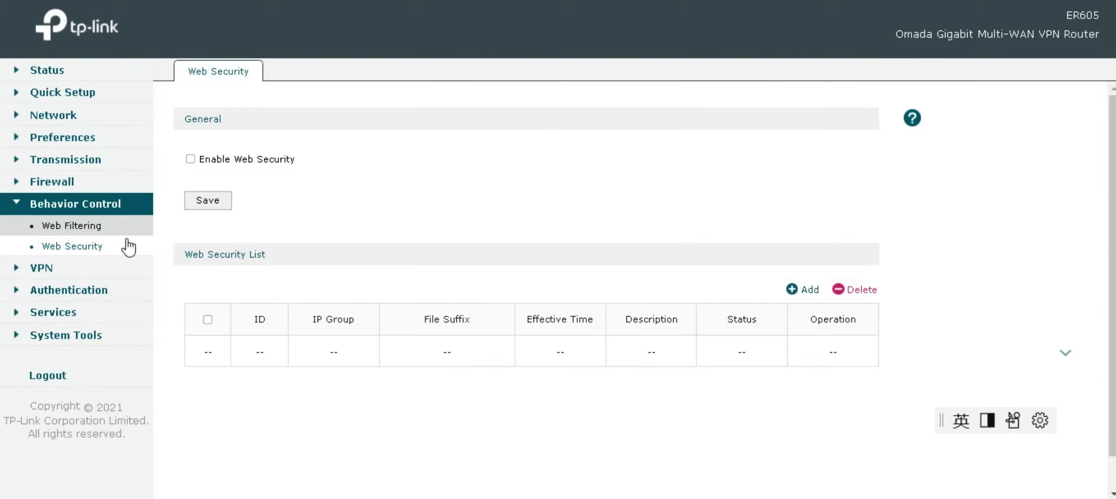
# - Review the VPN section's IPsec policy list, PPTP and OpenVPN server lists, and user account list
pyautogui.click(19, 269)
pyautogui.click(54, 249)
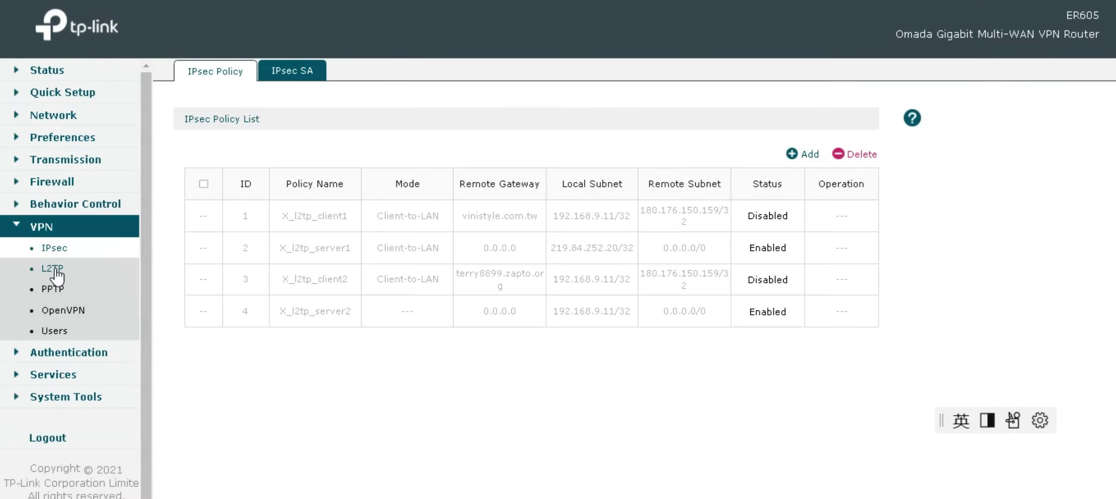
pyautogui.click(54, 289)
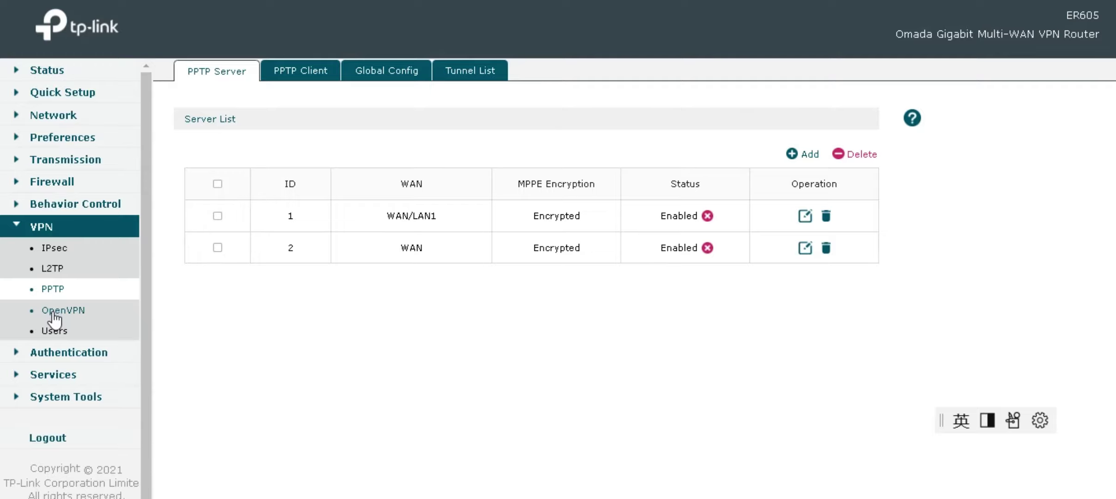
pyautogui.click(57, 311)
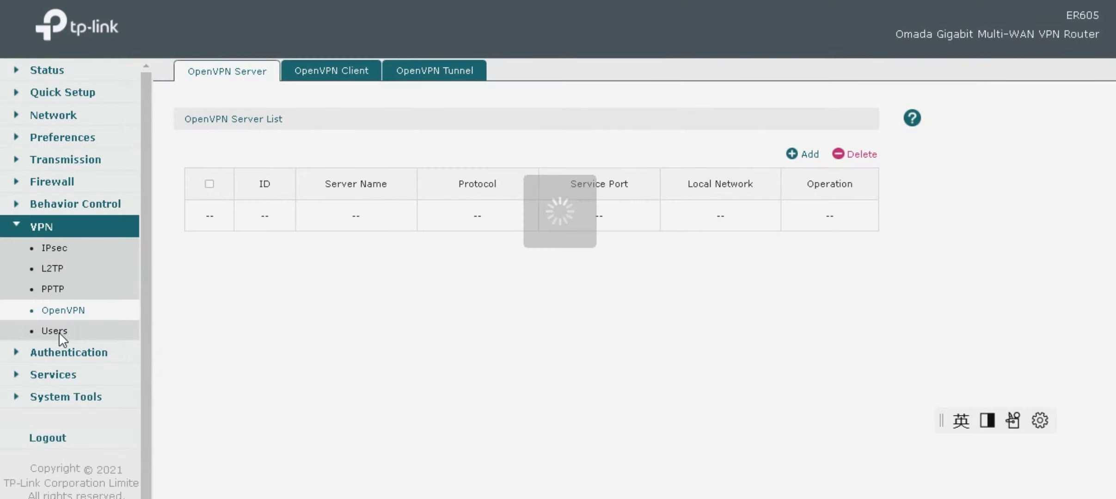
pyautogui.click(57, 332)
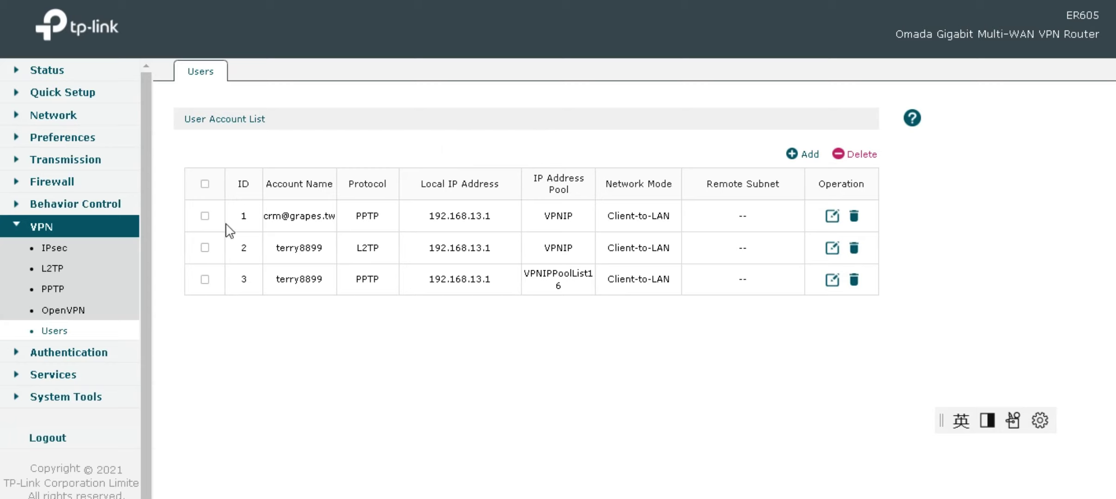
# - Review the VPN section's PPTP server list, client list, global configuration and tunnel list, and the VPN user account list
pyautogui.click(51, 288)
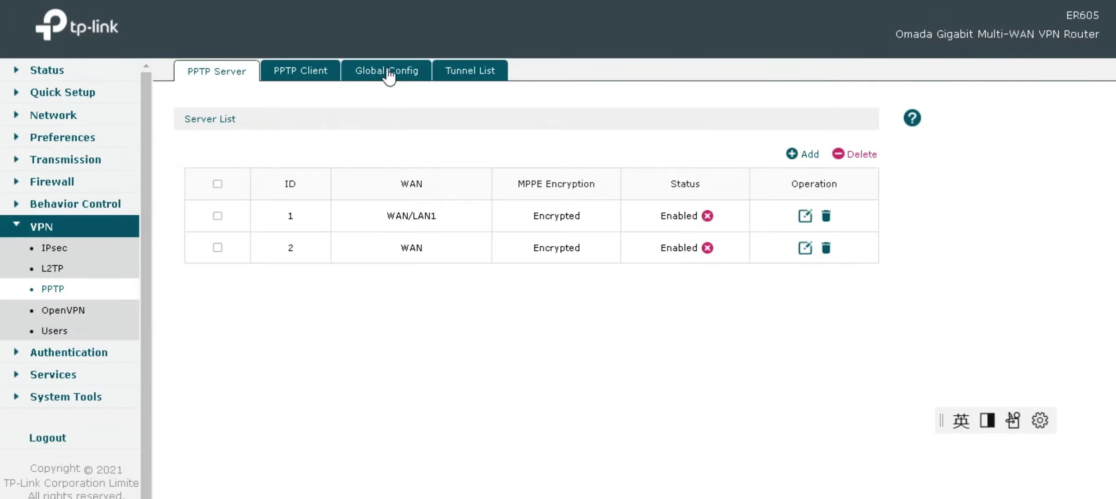
pyautogui.click(300, 73)
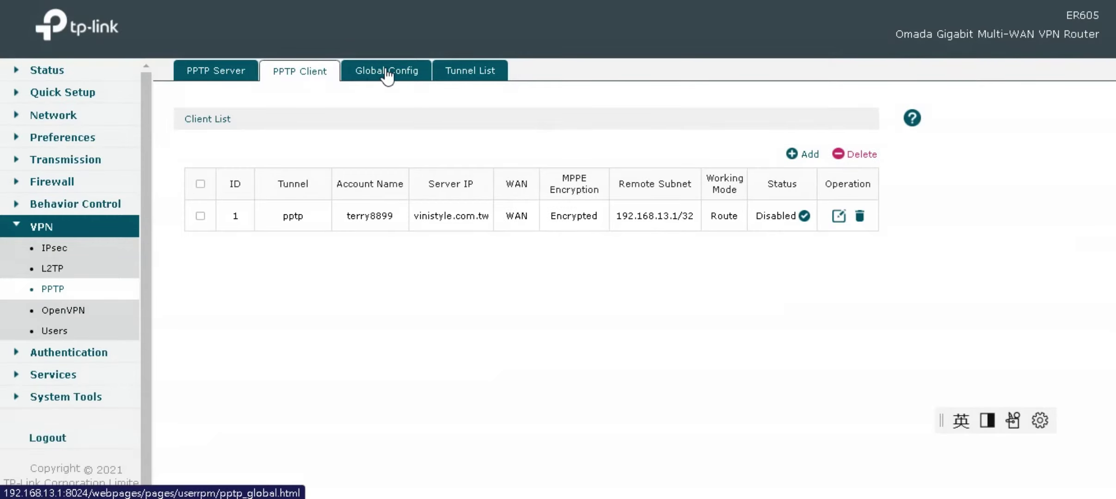
pyautogui.click(387, 70)
pyautogui.click(455, 69)
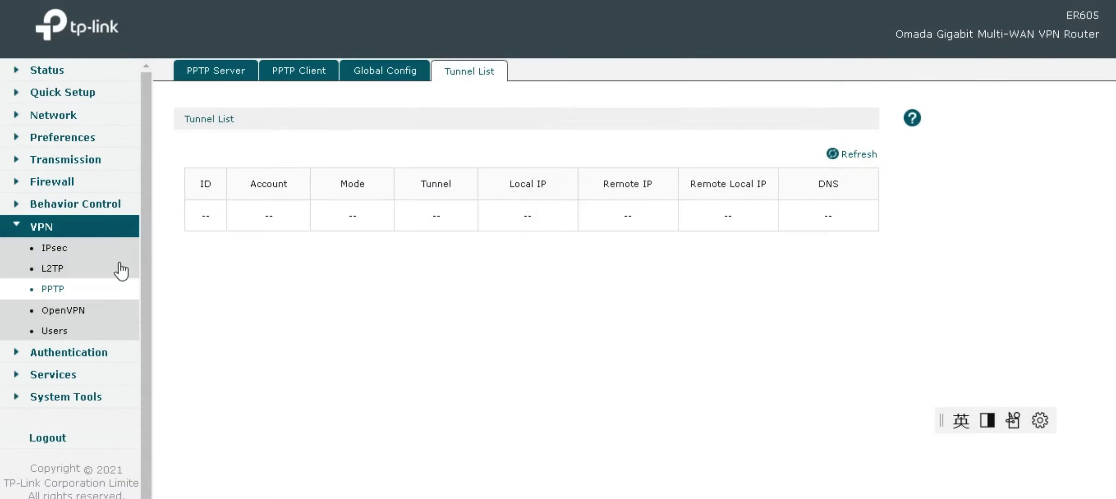
pyautogui.click(59, 333)
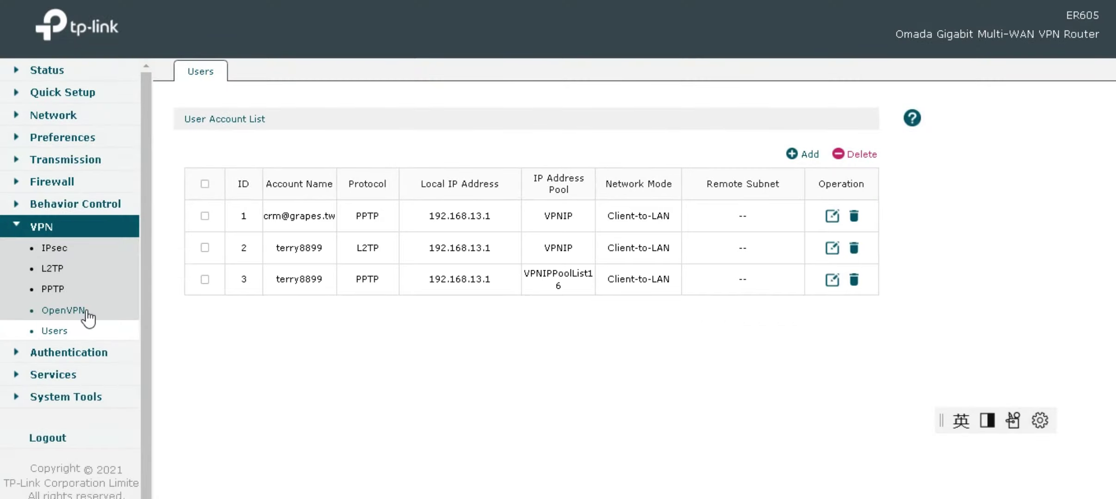
# - View the Authentication section's Web Authentication, Guest Resources, User Management and Authentication Status pages
pyautogui.scroll(-1, 84, 327)
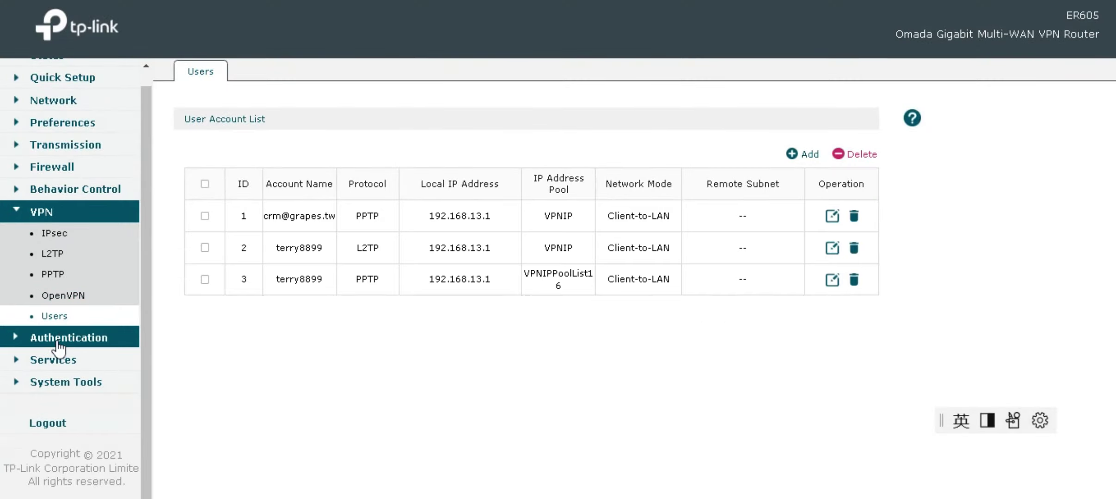
pyautogui.click(64, 339)
pyautogui.click(83, 272)
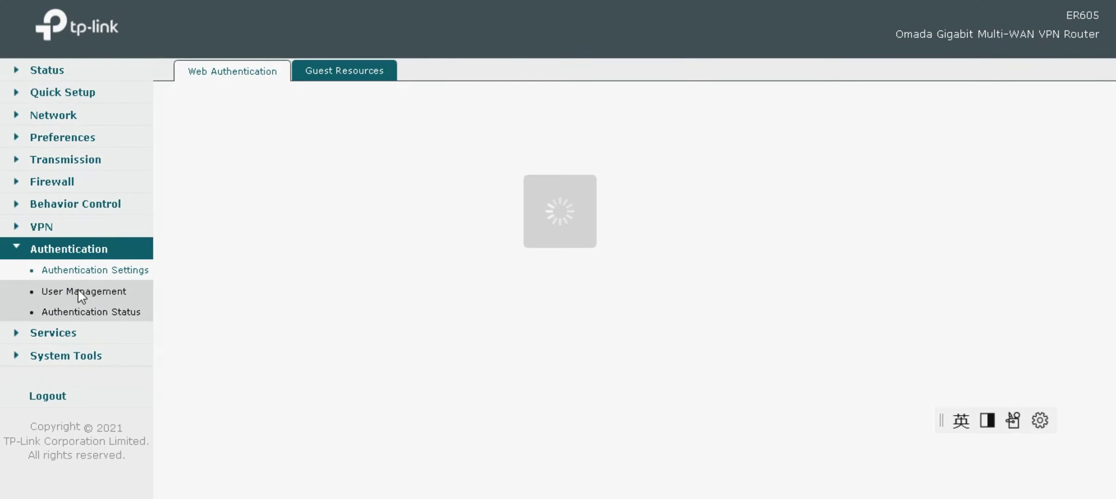
pyautogui.click(358, 73)
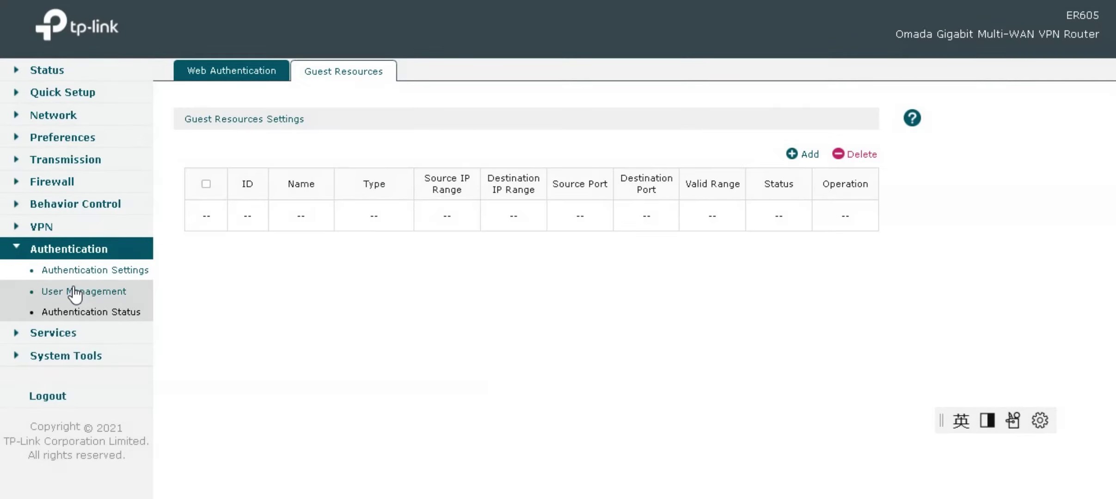
pyautogui.click(74, 292)
pyautogui.click(79, 315)
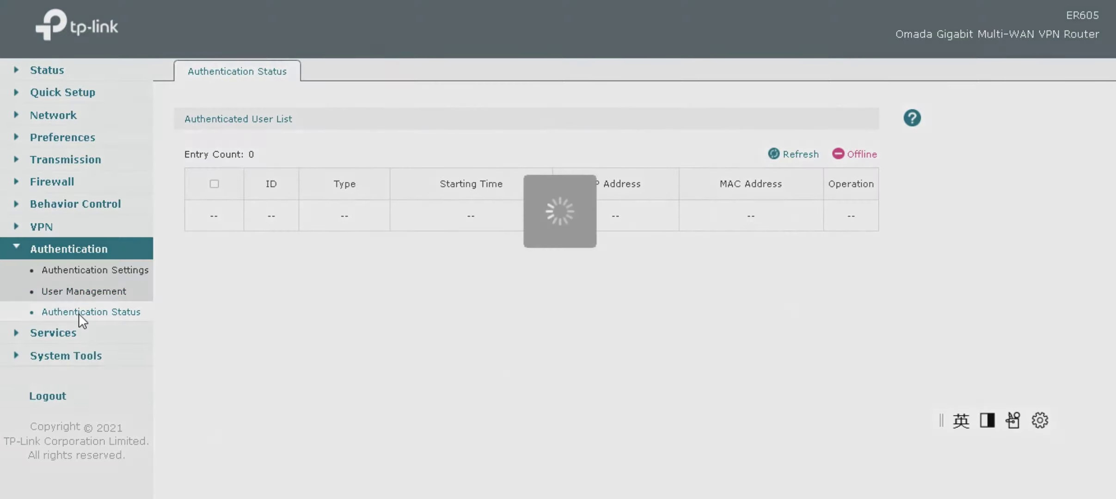
# - View the Services section's Dynamic DNS and UPnP pages
pyautogui.click(57, 332)
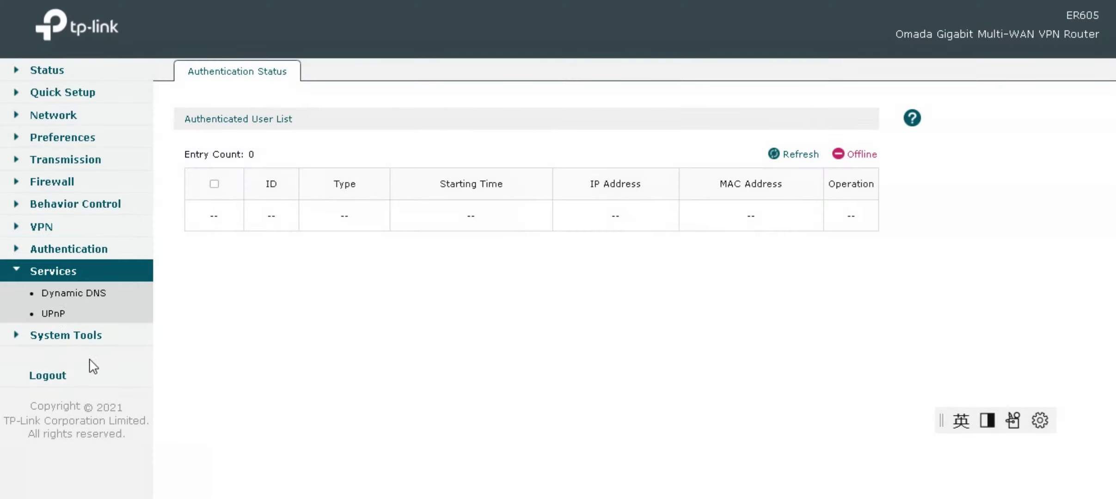
pyautogui.click(69, 293)
pyautogui.click(54, 315)
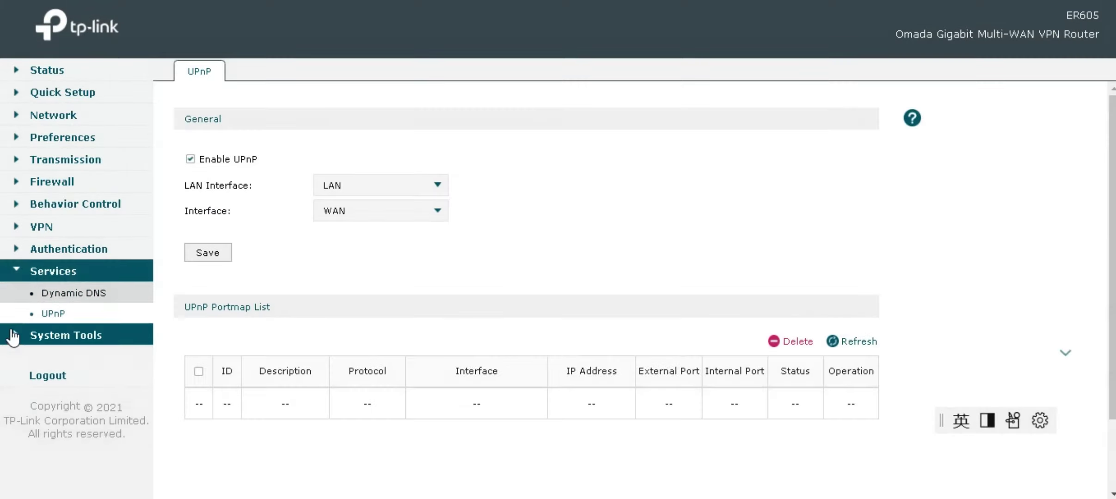
# - Look through the System Tools section's Admin Setup, Controller Settings, SNMP, Diagnostics, Remote Assistance, Time Settings and System Log pages
pyautogui.click(28, 334)
pyautogui.click(76, 317)
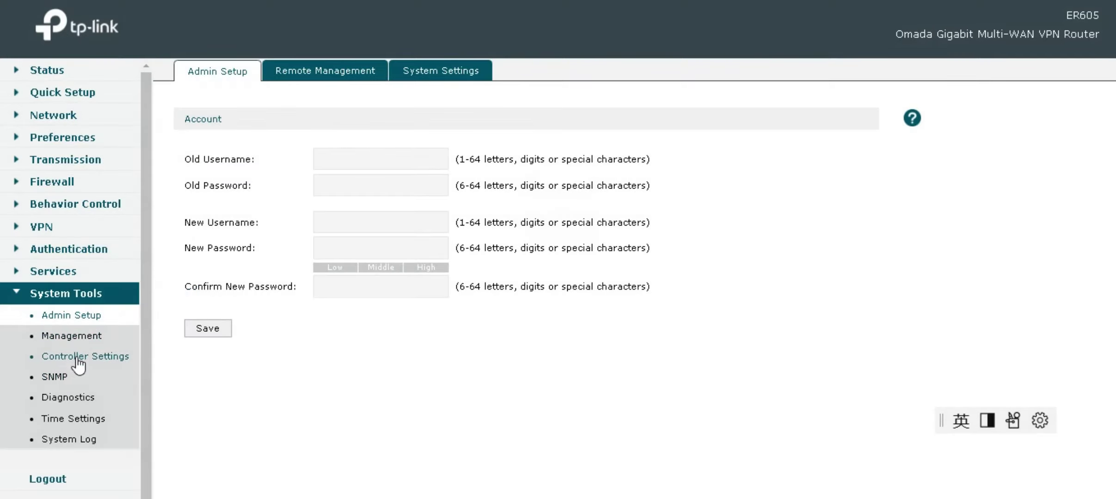
pyautogui.click(79, 361)
pyautogui.click(60, 377)
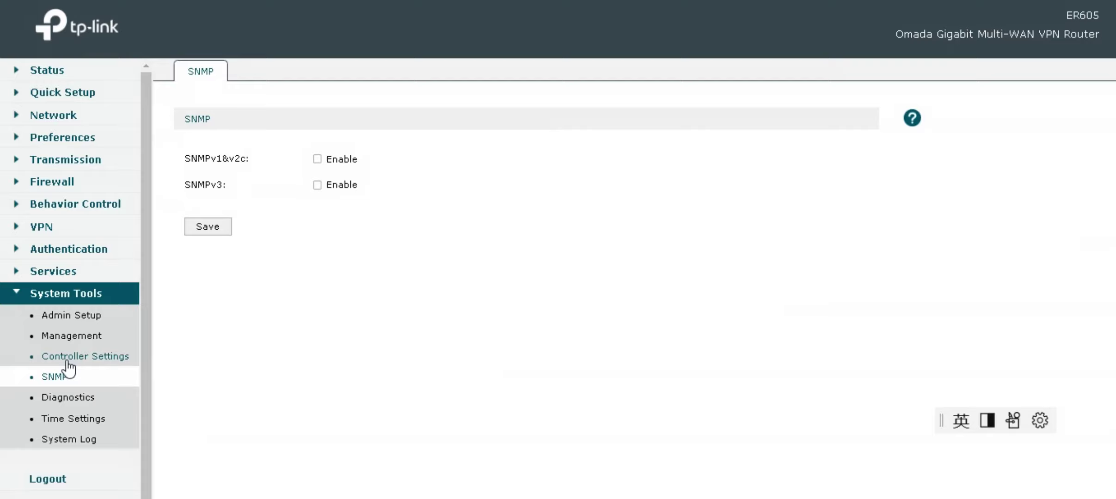
pyautogui.click(57, 401)
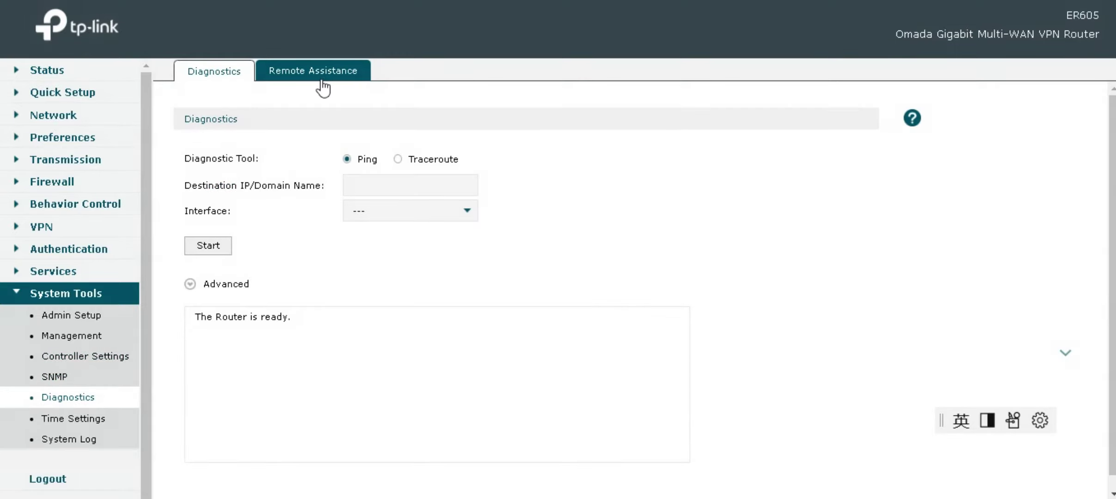
pyautogui.click(321, 76)
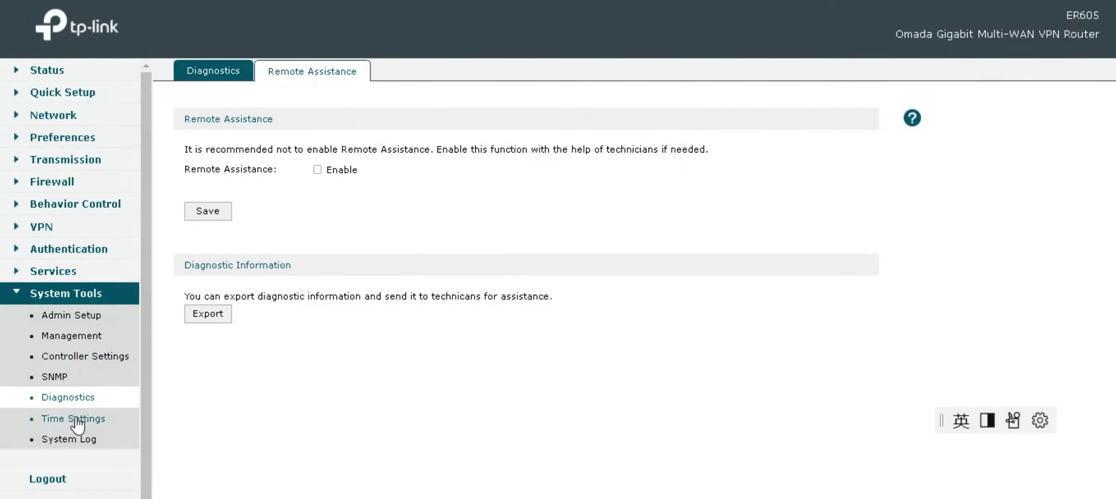
pyautogui.click(76, 420)
pyautogui.click(83, 443)
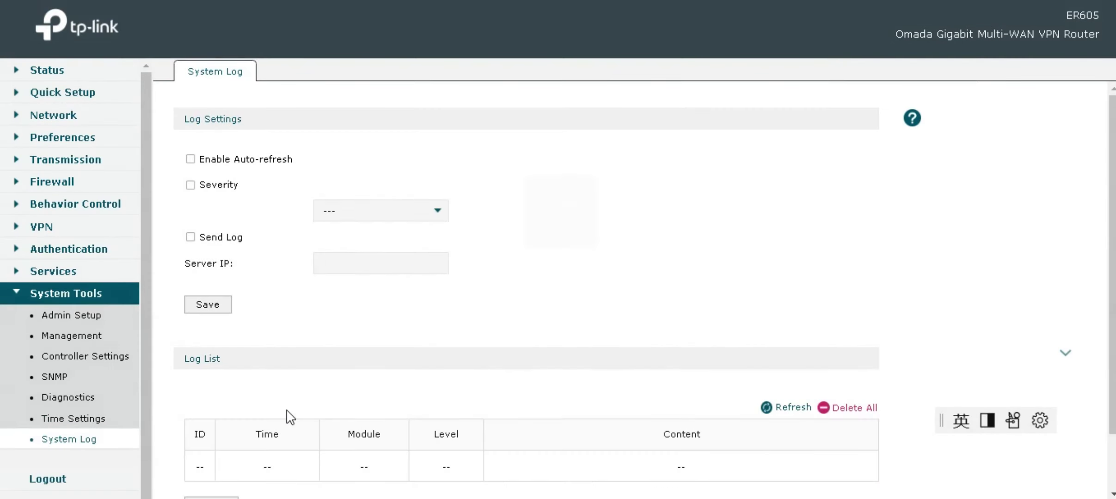
pyautogui.scroll(-5, 476, 291)
pyautogui.scroll(5, 470, 292)
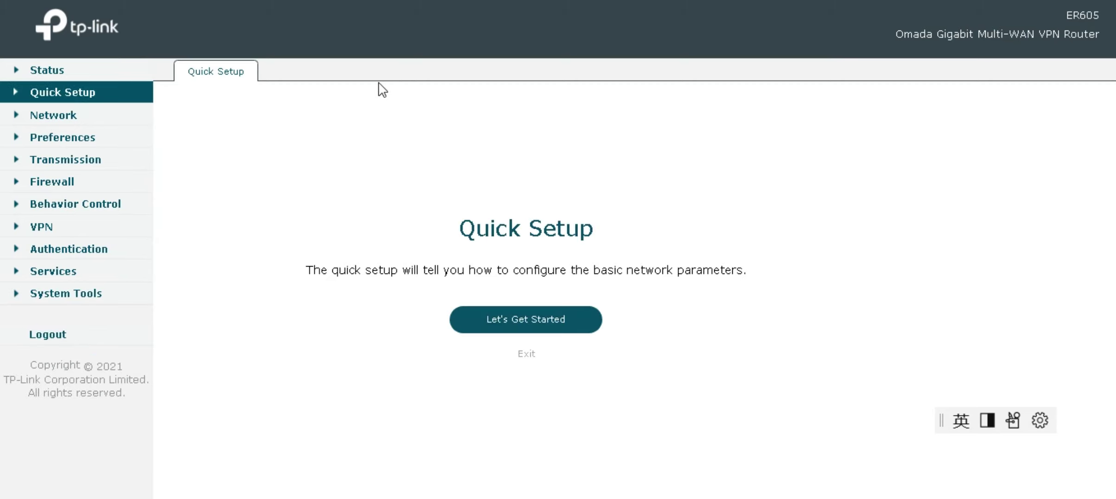
# - Revisit the Status section's System Status, Interface Statistics and IP Statistics pages, and the Quick Setup page
pyautogui.click(48, 71)
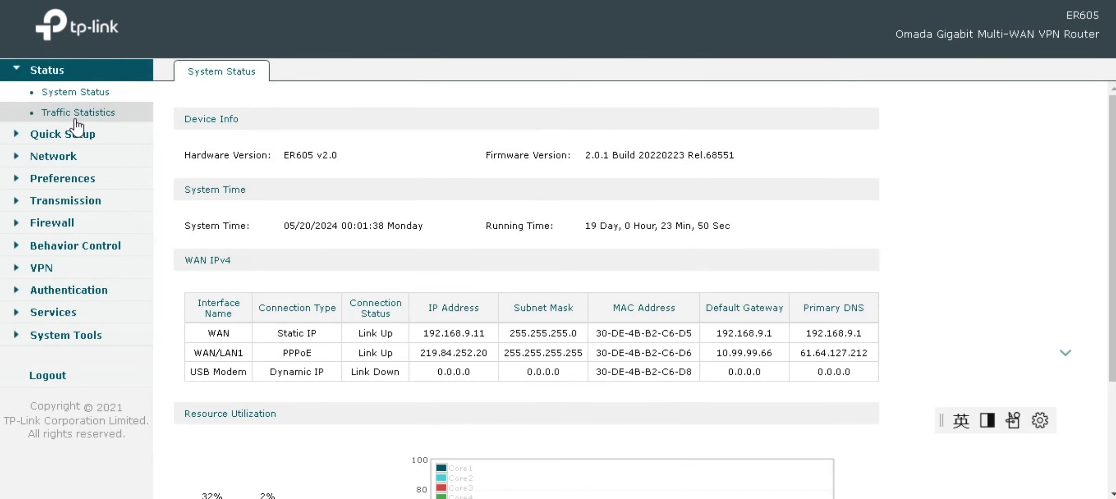
pyautogui.click(75, 119)
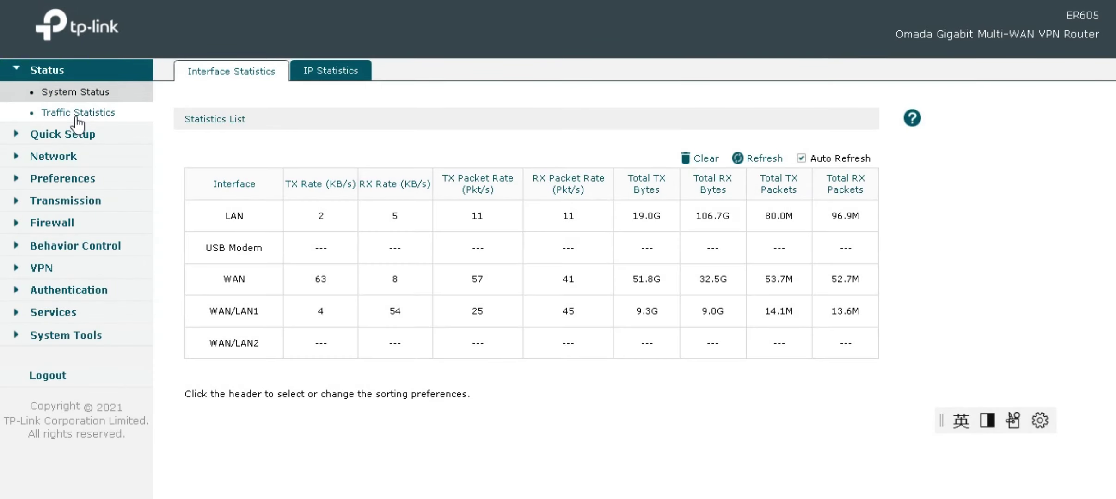
pyautogui.click(338, 74)
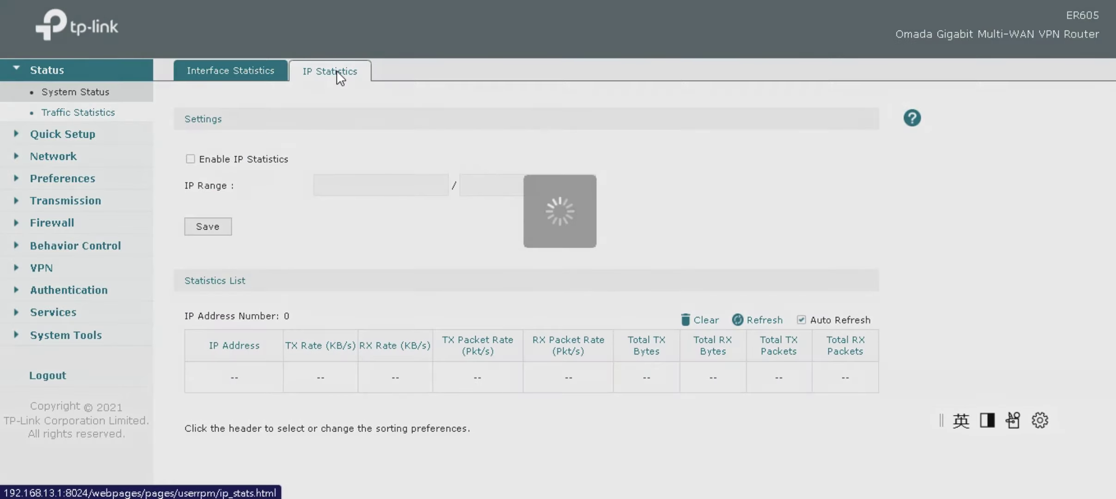
pyautogui.click(91, 95)
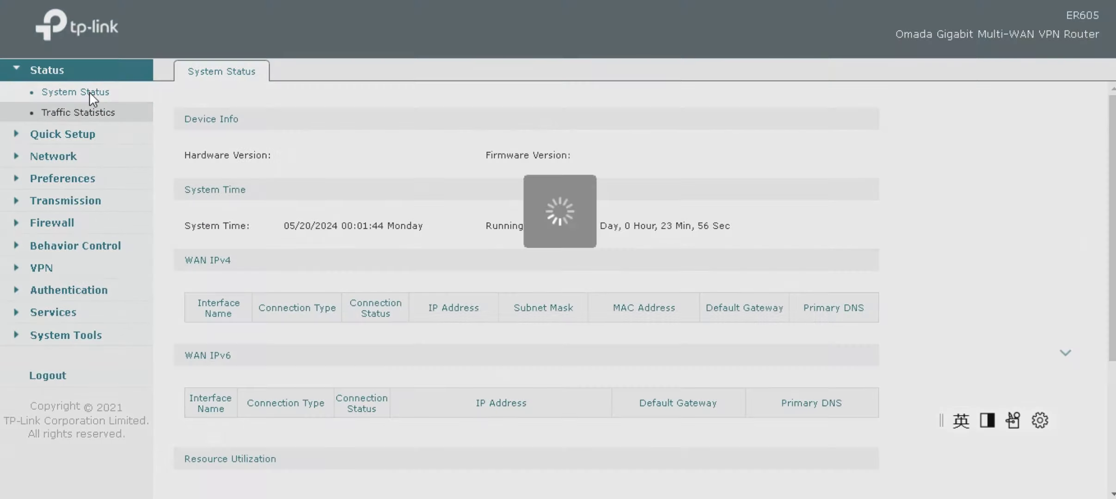
pyautogui.click(16, 139)
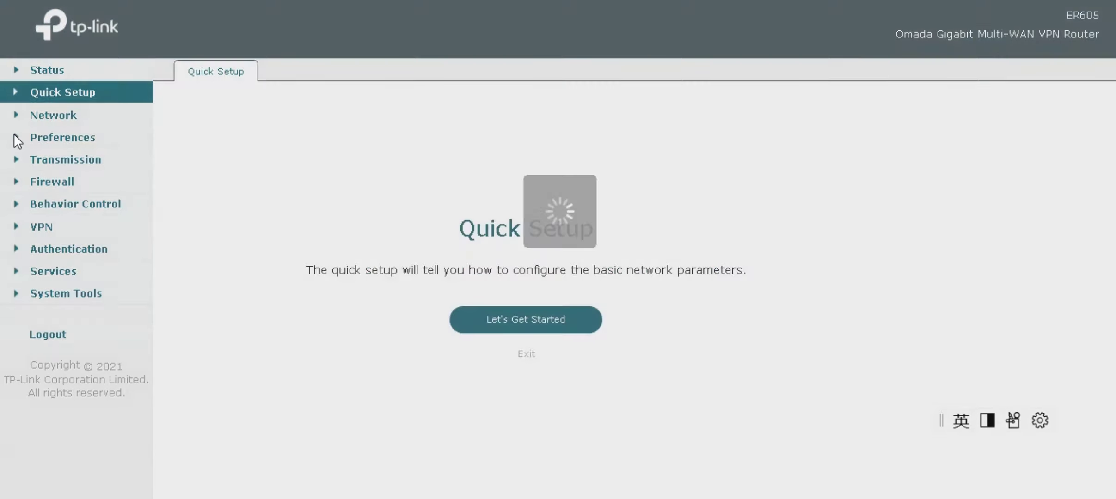
pyautogui.click(16, 95)
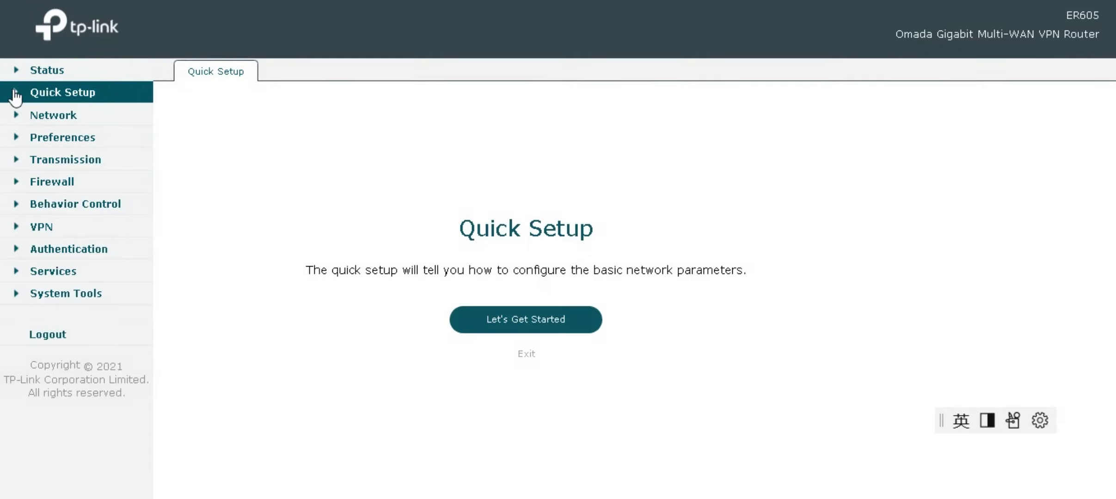
# - Review the Network section's LAN settings, DHCP Client List and Address Reservation pages
pyautogui.click(15, 119)
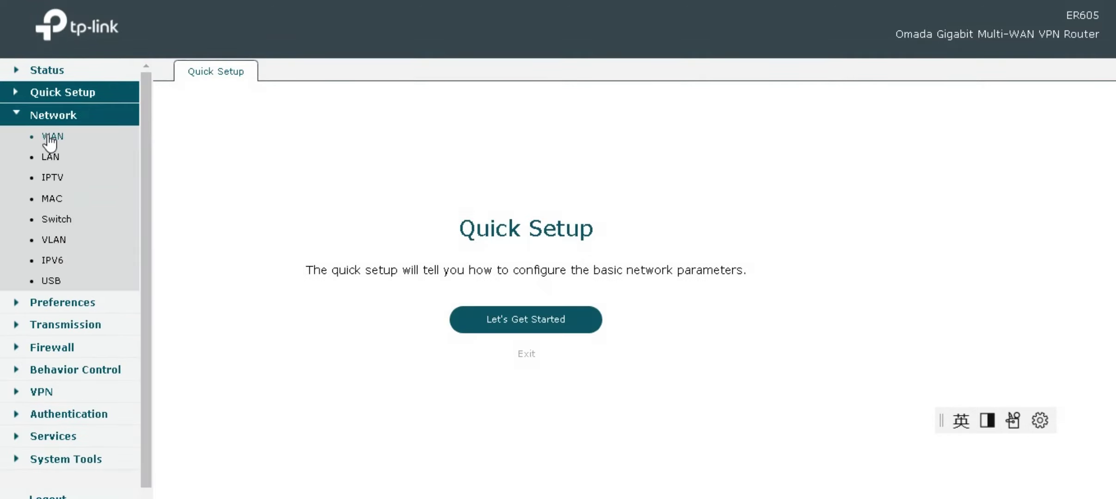
pyautogui.click(61, 158)
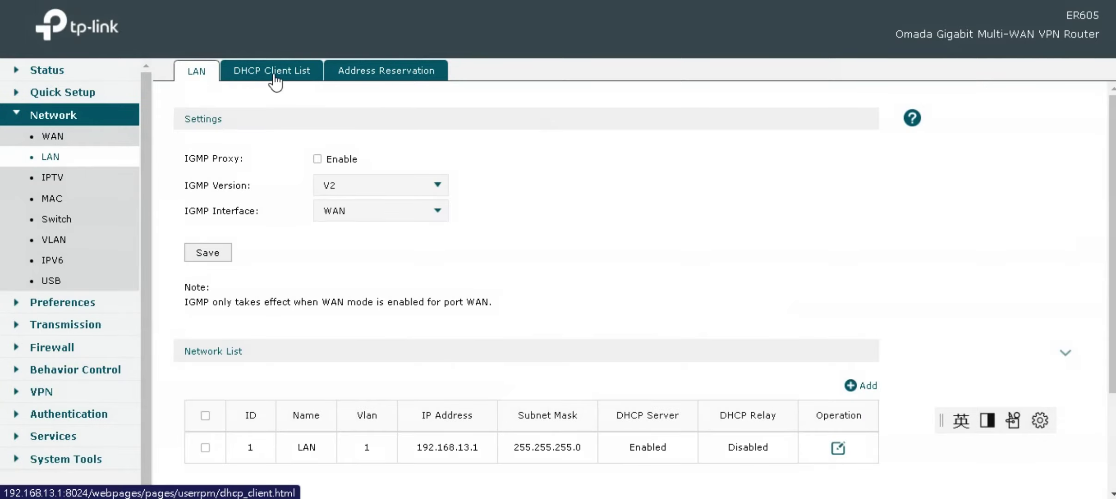
pyautogui.click(274, 76)
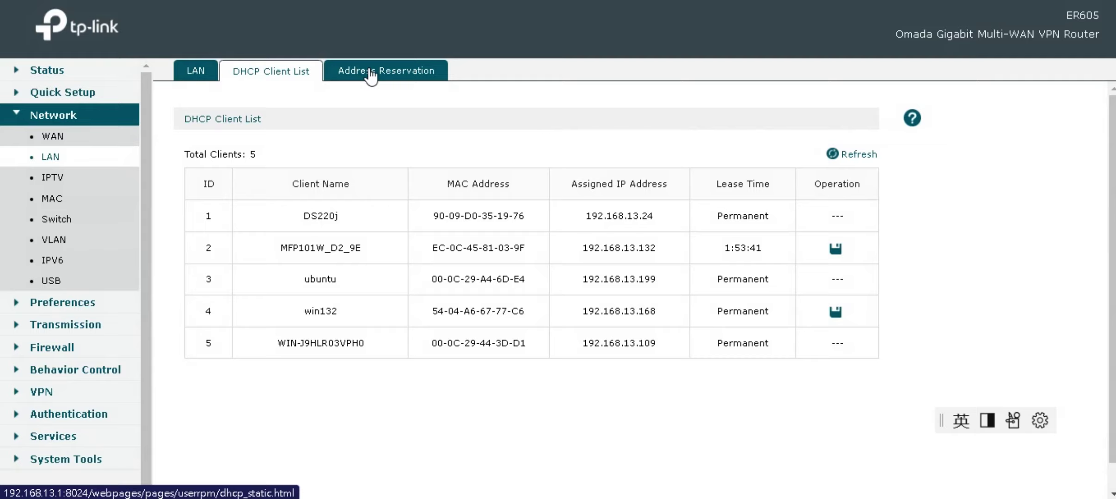
pyautogui.click(370, 72)
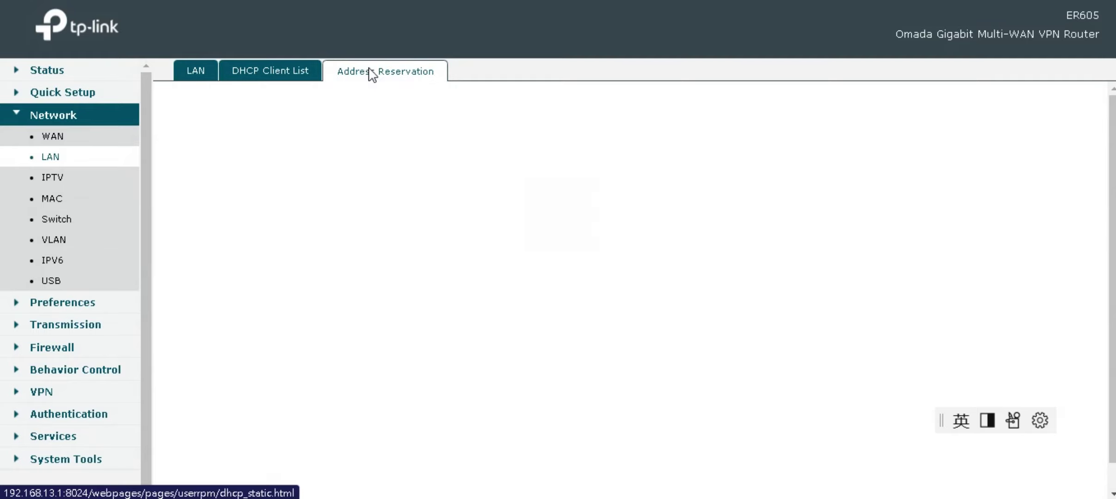
# - View the Network section's IPTV, MAC, Switch, VLAN, IPv6 and USB modem pages
pyautogui.click(62, 180)
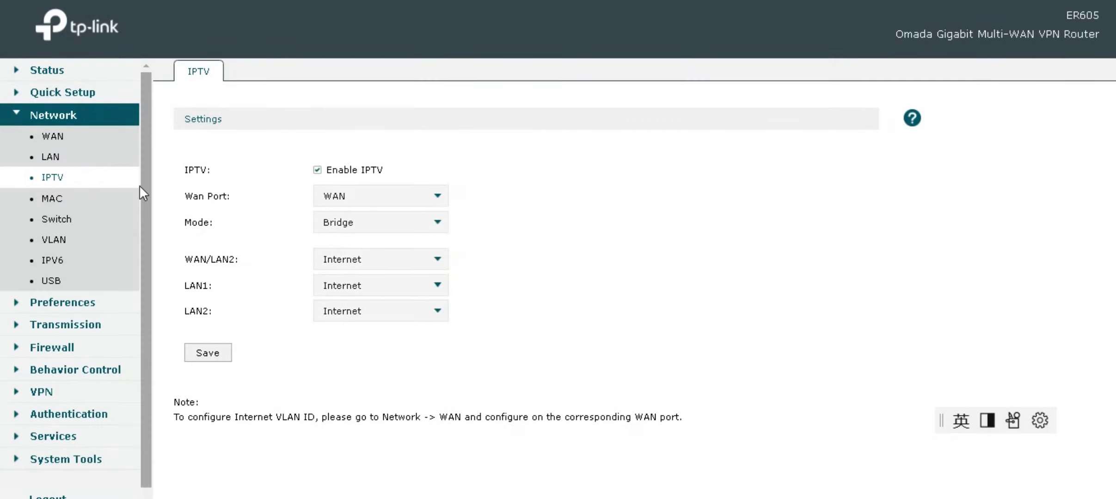
pyautogui.click(53, 200)
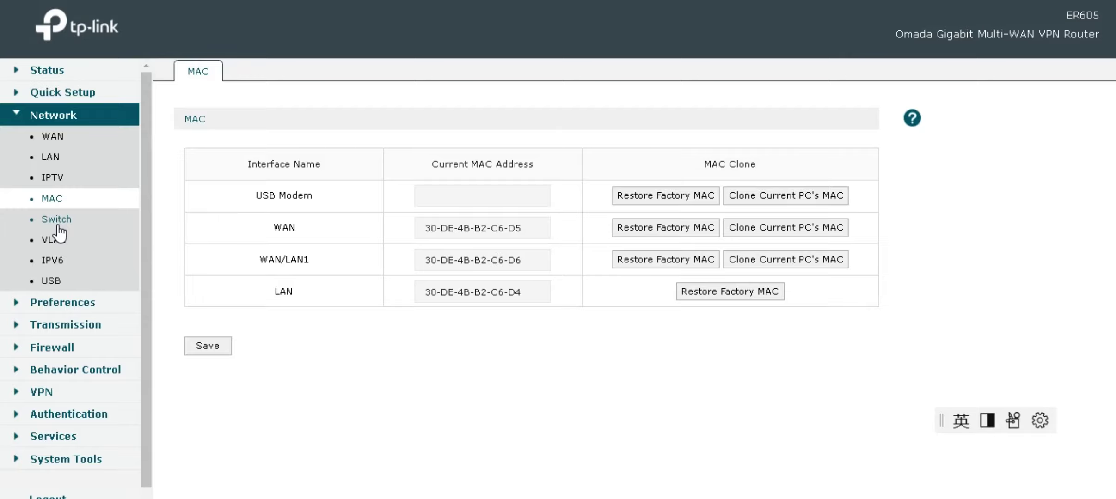
pyautogui.click(58, 221)
pyautogui.click(51, 243)
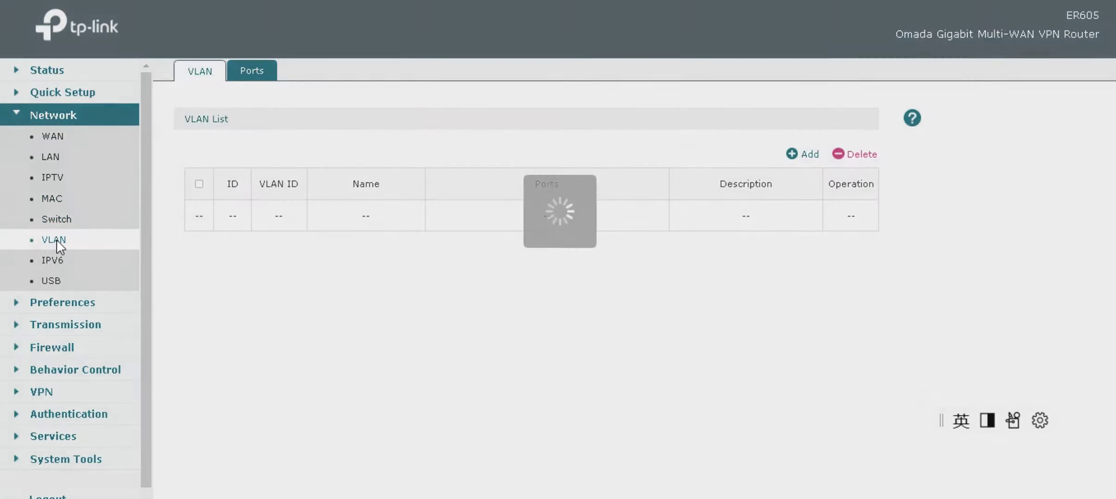
pyautogui.click(54, 261)
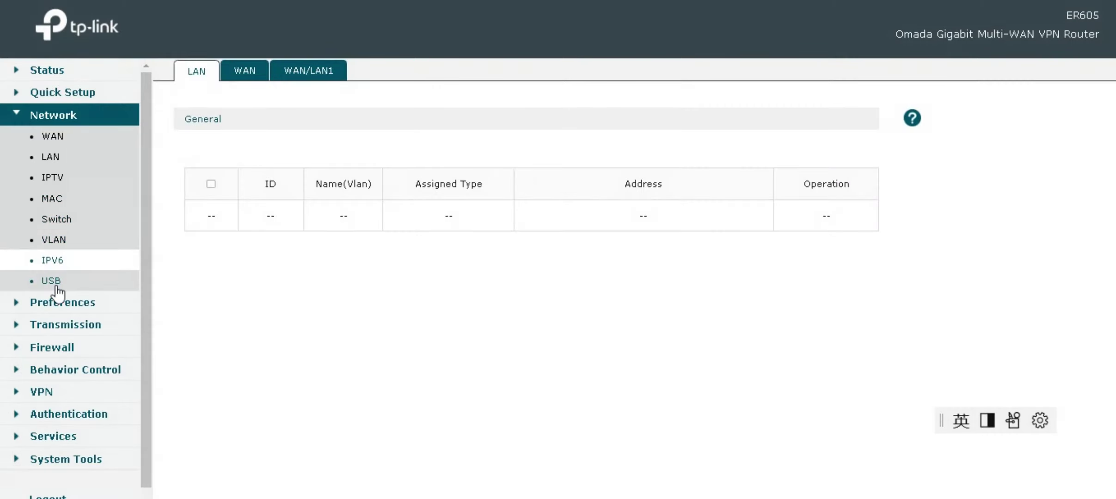
pyautogui.click(69, 281)
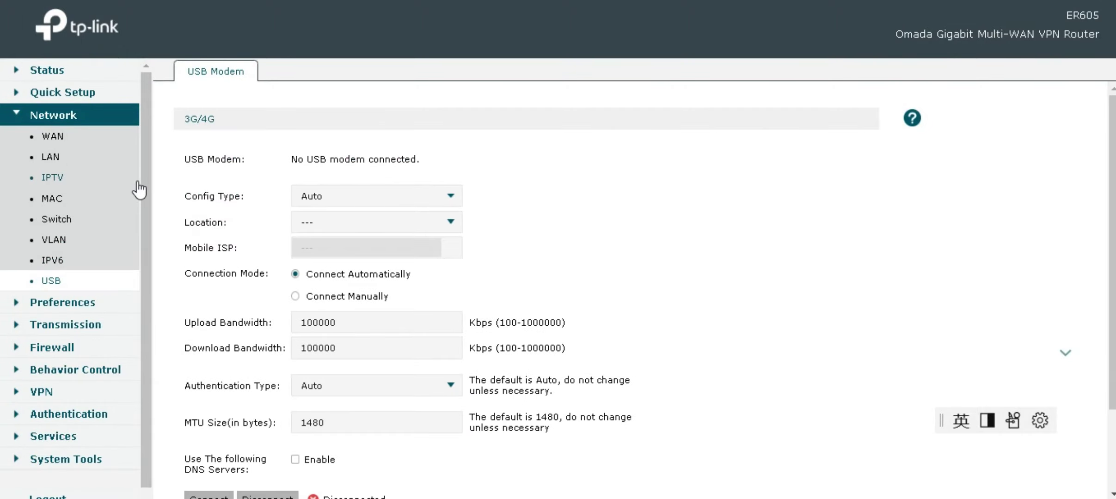
# - Examine the VLAN list and VLAN port settings, and the switch's Mirror, Port Config and Port Status pages
pyautogui.click(78, 238)
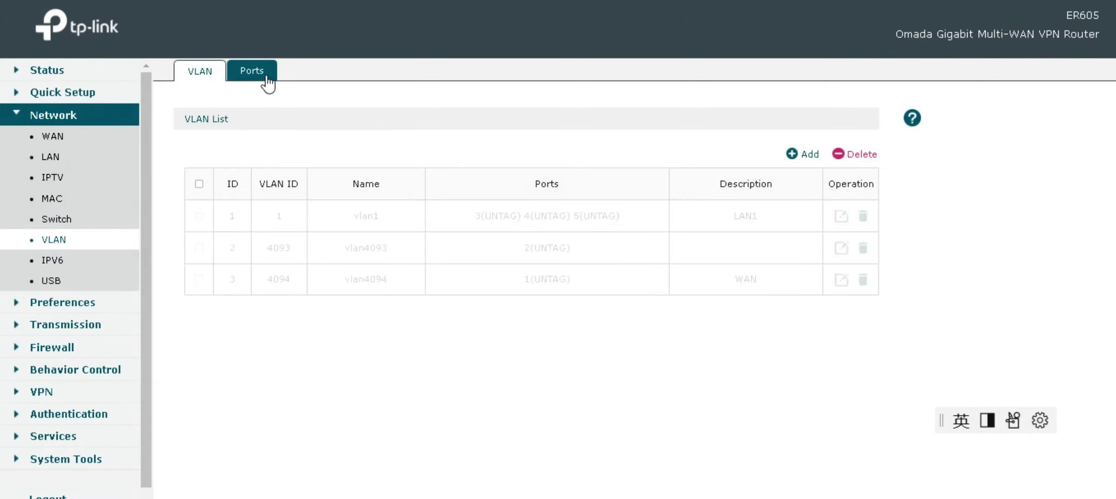
pyautogui.click(252, 70)
pyautogui.click(199, 73)
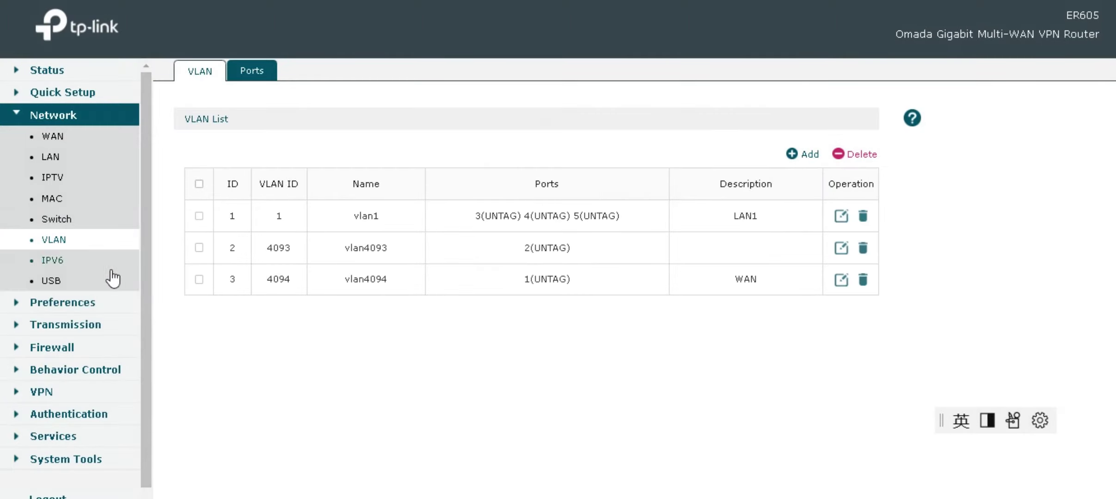
pyautogui.click(56, 219)
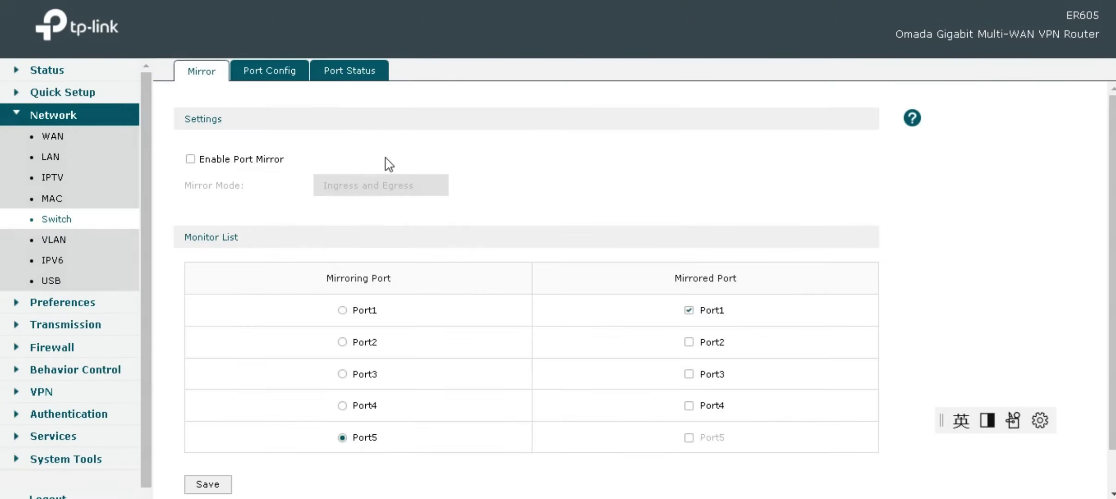
pyautogui.click(296, 79)
pyautogui.click(356, 73)
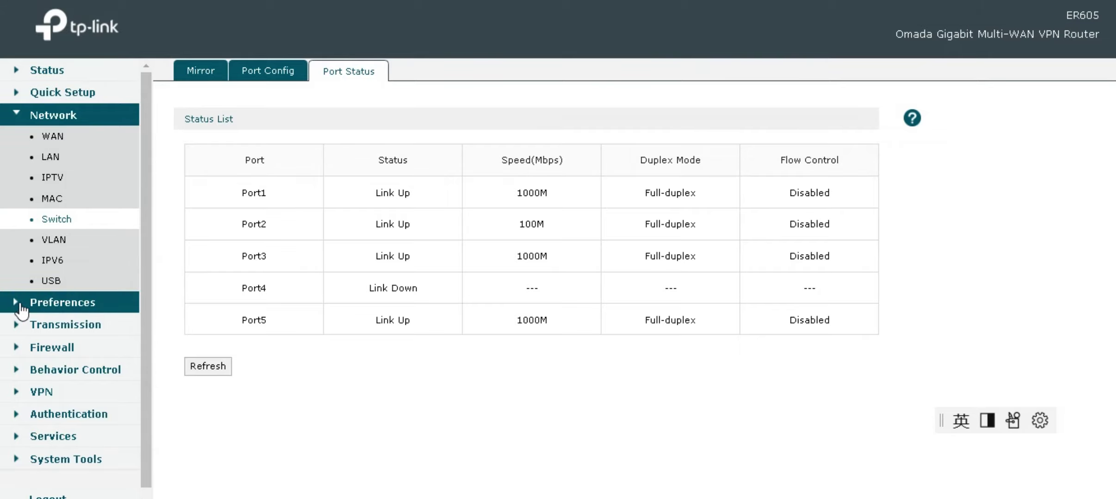
# - View the Preferences section's IP Group, IP Address and Time Range lists
pyautogui.click(20, 306)
pyautogui.click(64, 160)
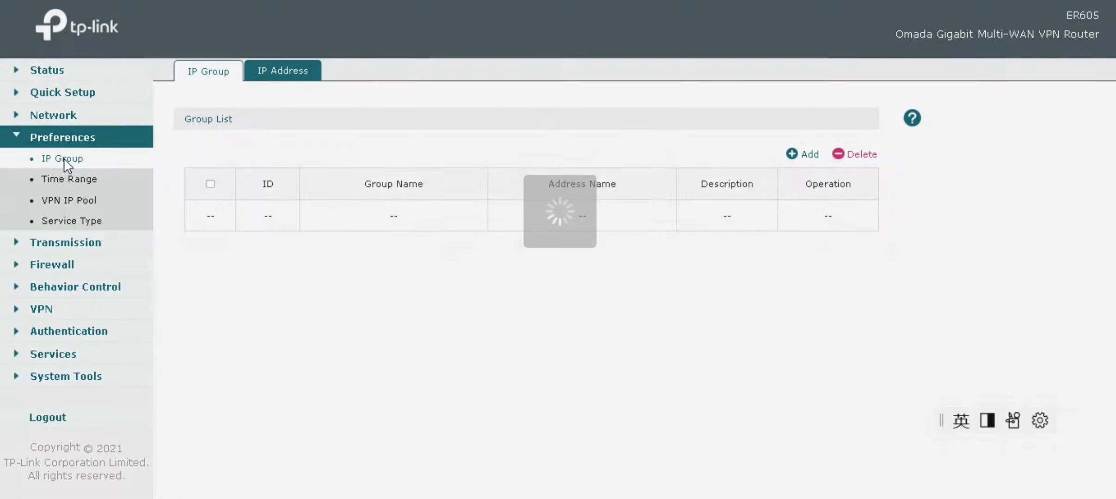
pyautogui.click(281, 72)
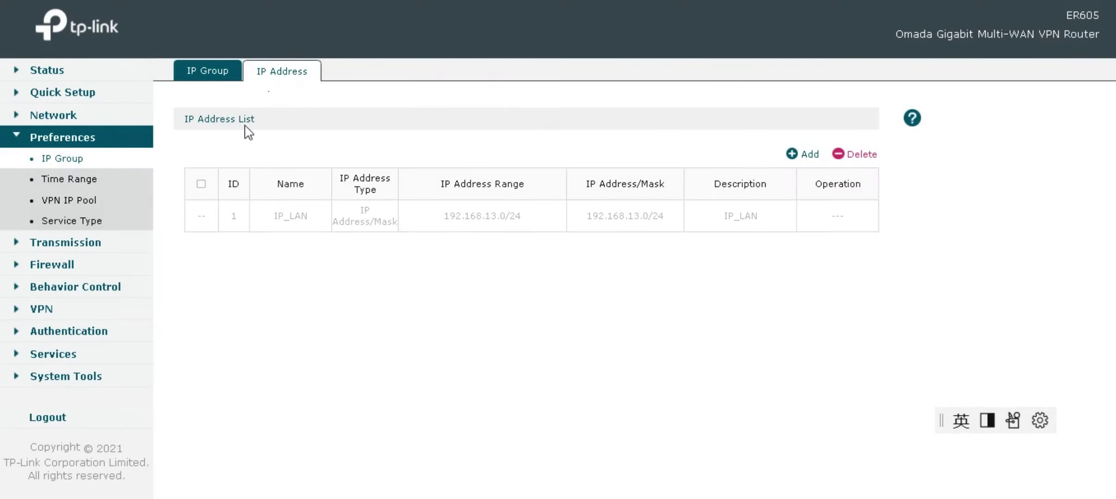
pyautogui.click(81, 179)
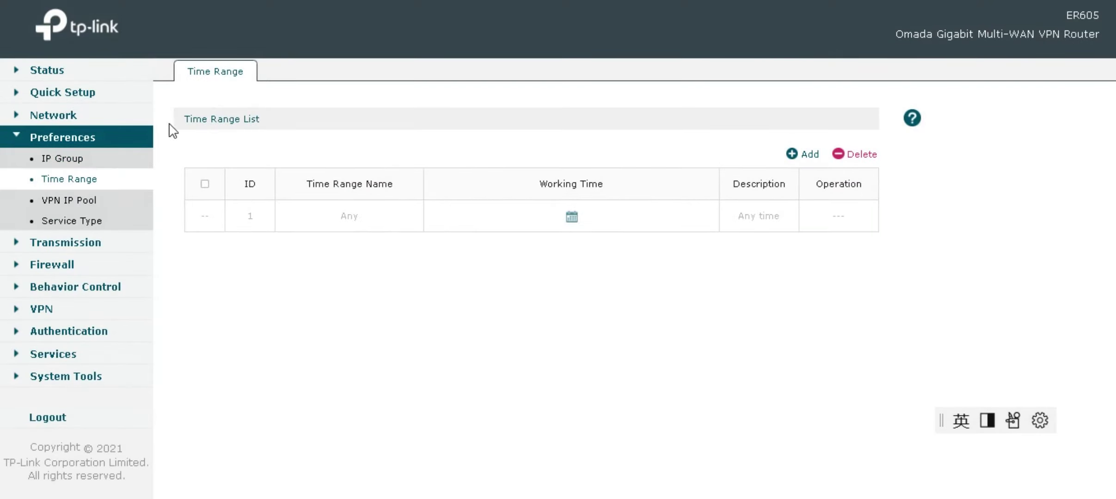
# - Review the VPN IP Pool and Service Type lists in Preferences, opening a blank new-entry form in each
pyautogui.click(77, 202)
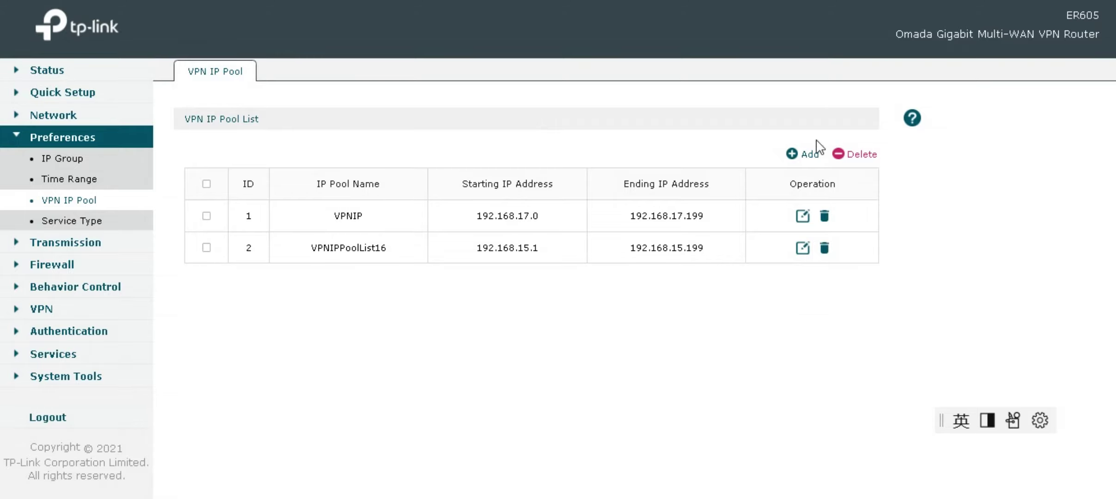
pyautogui.click(805, 155)
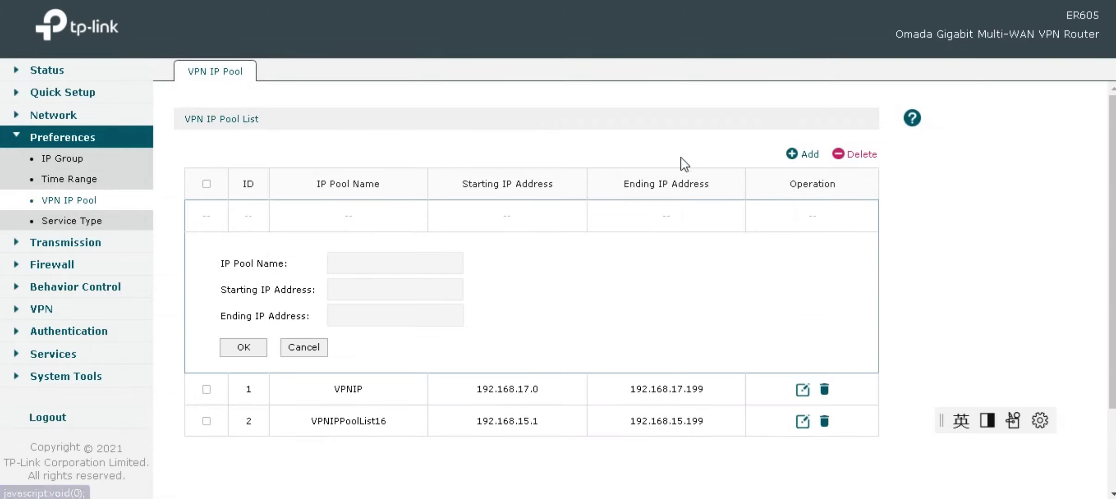
pyautogui.click(73, 222)
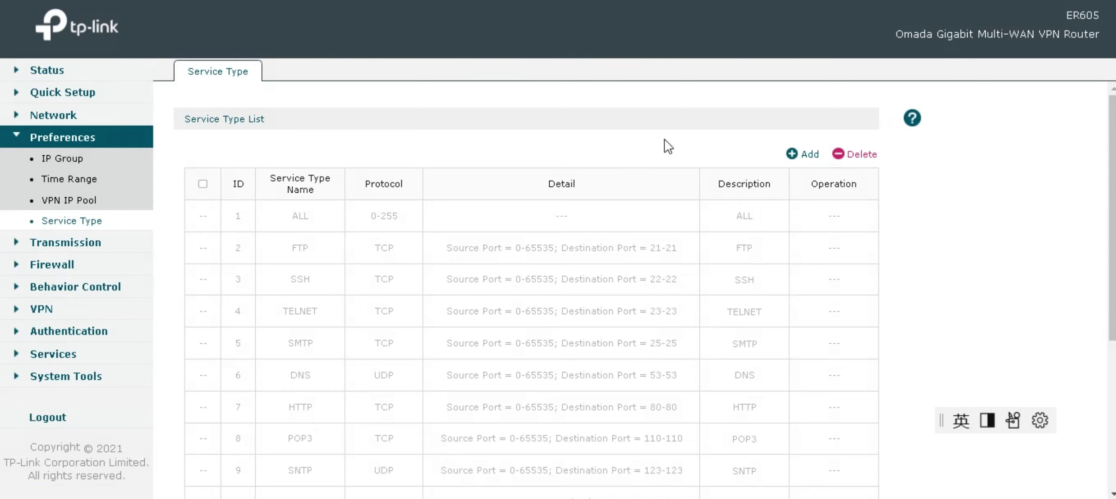
pyautogui.click(792, 155)
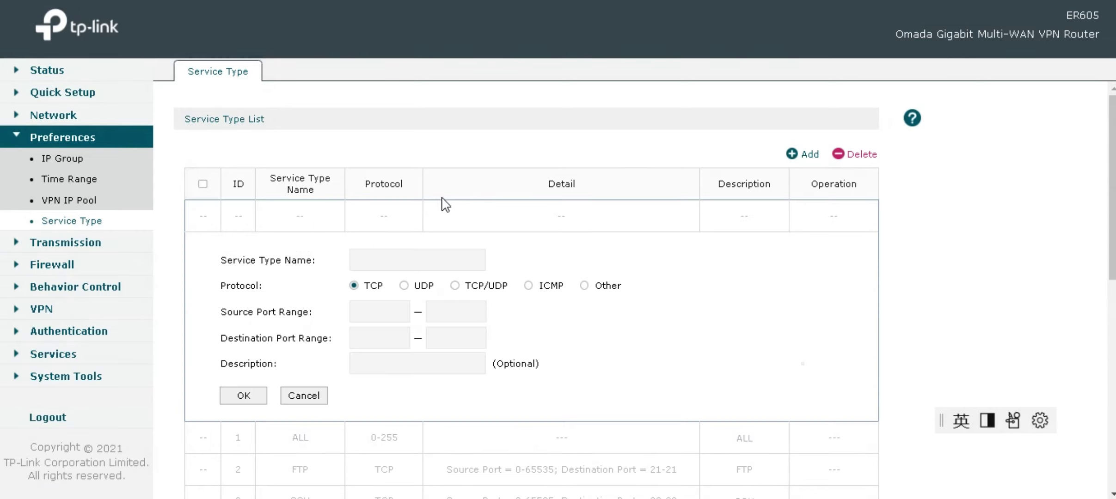
# - Review the Transmission section's NAT pages: One-to-One NAT, Port Triggering, NAT-DMZ and ALG
pyautogui.click(18, 243)
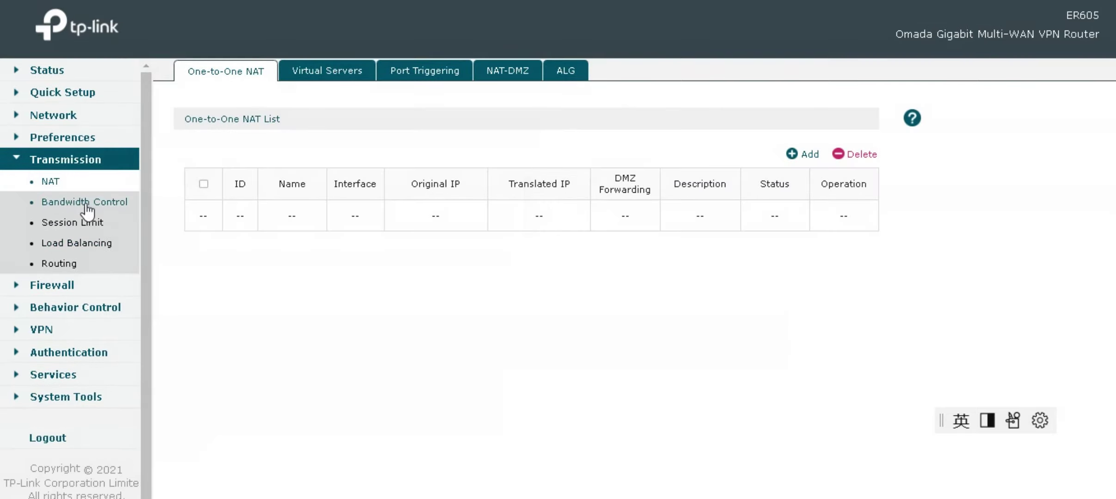
pyautogui.click(409, 71)
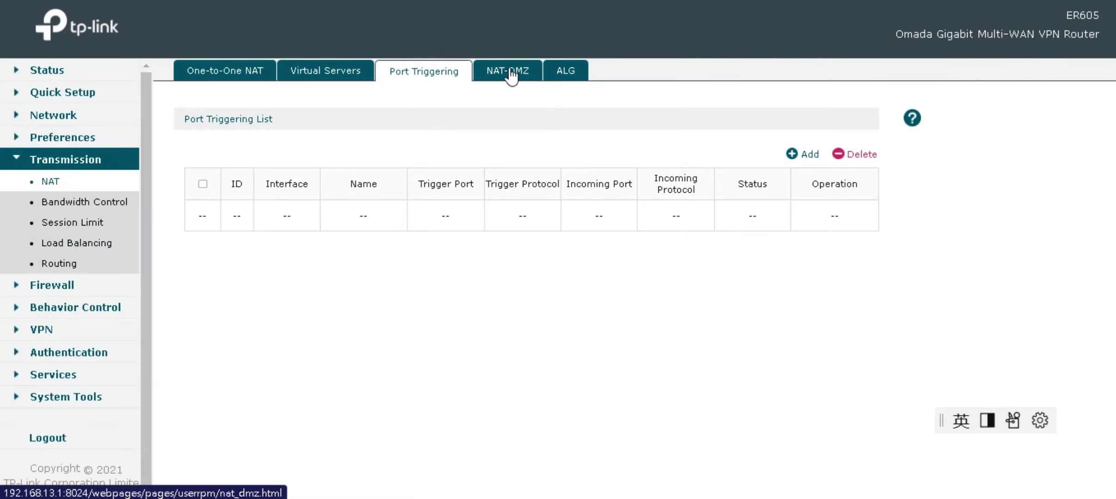
pyautogui.click(508, 69)
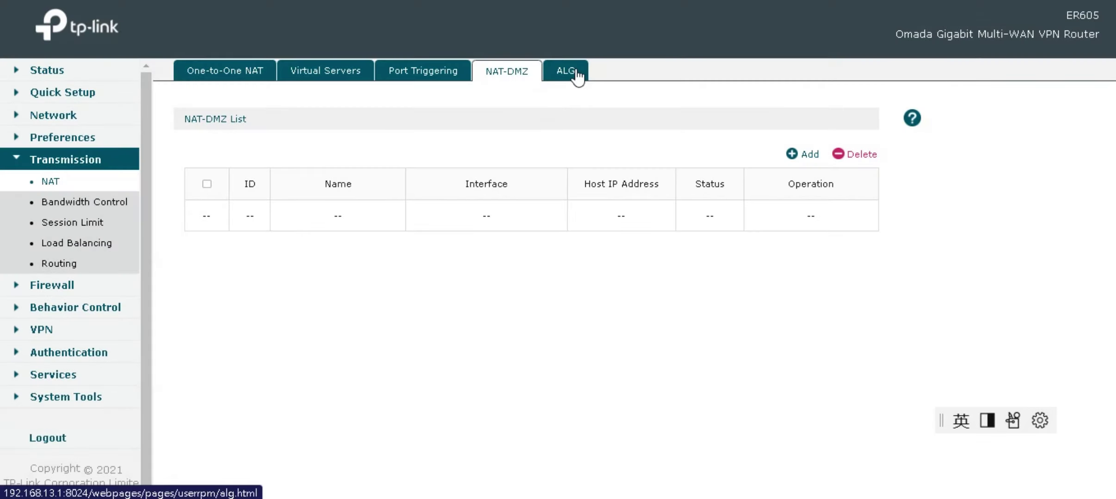
pyautogui.click(573, 70)
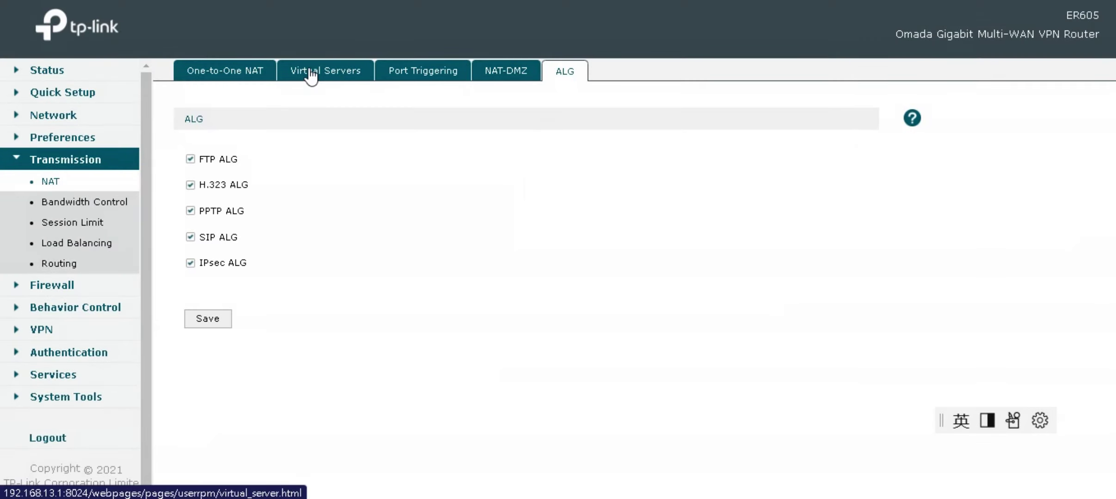
# - View the Transmission section's Bandwidth Control, Session Limit and Session Monitor pages
pyautogui.click(83, 203)
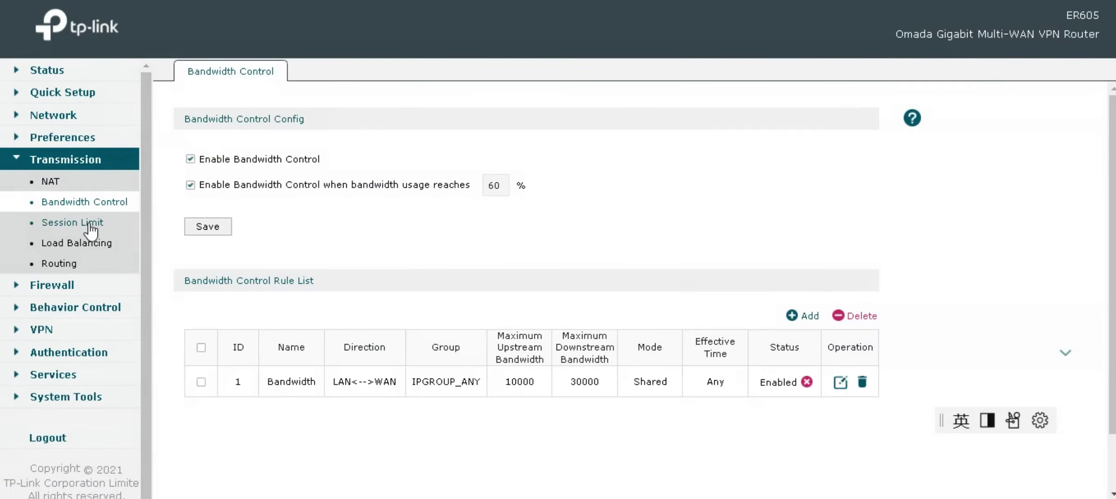
pyautogui.click(69, 224)
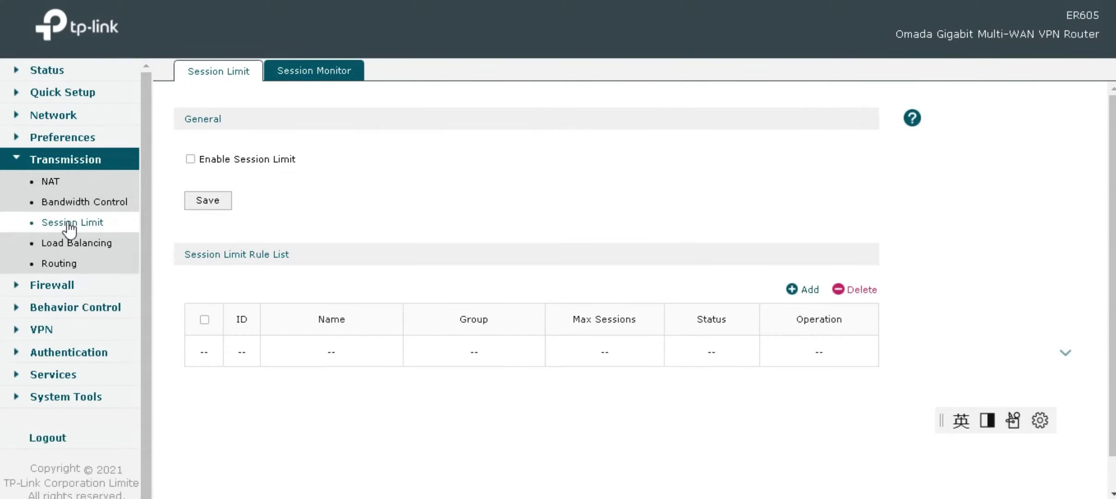
pyautogui.click(320, 74)
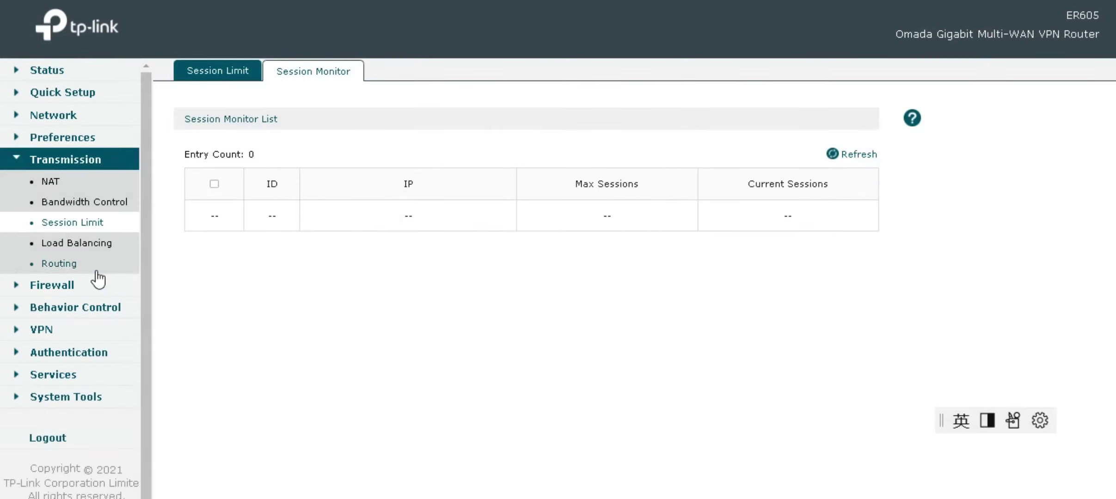
# - Review the Load Balancing basic settings, Link Backup and Online Detection pages, and the Static Route list under Routing
pyautogui.click(83, 245)
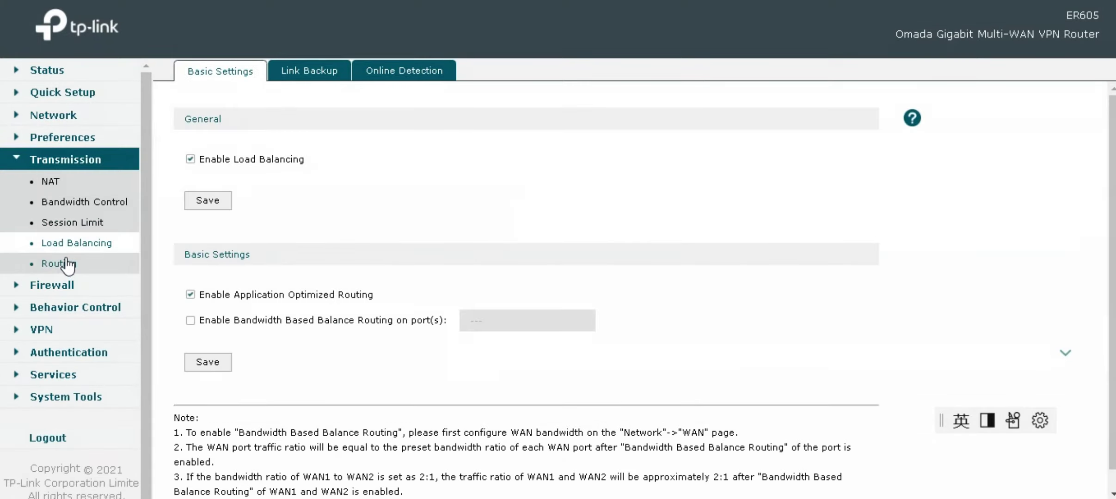
pyautogui.click(331, 76)
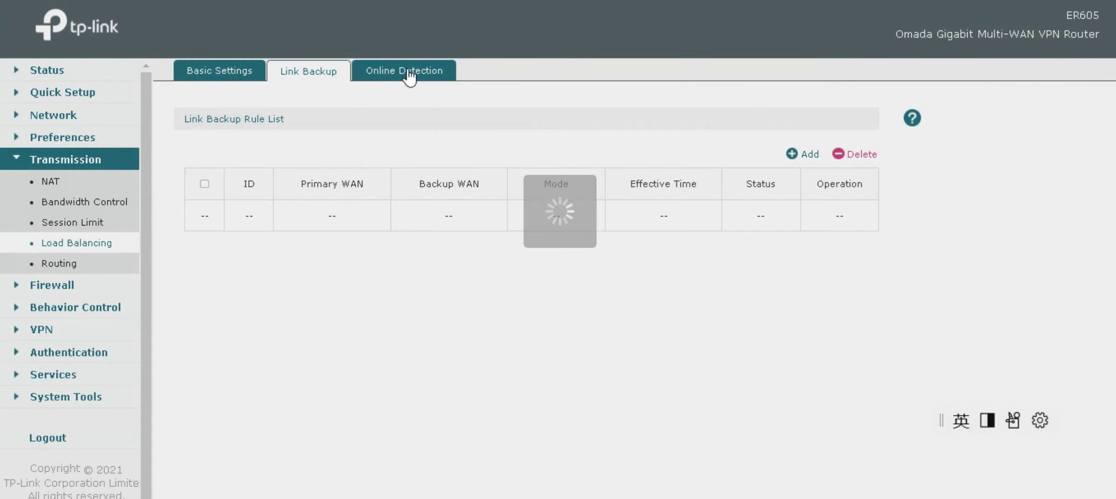
pyautogui.click(404, 71)
pyautogui.click(35, 263)
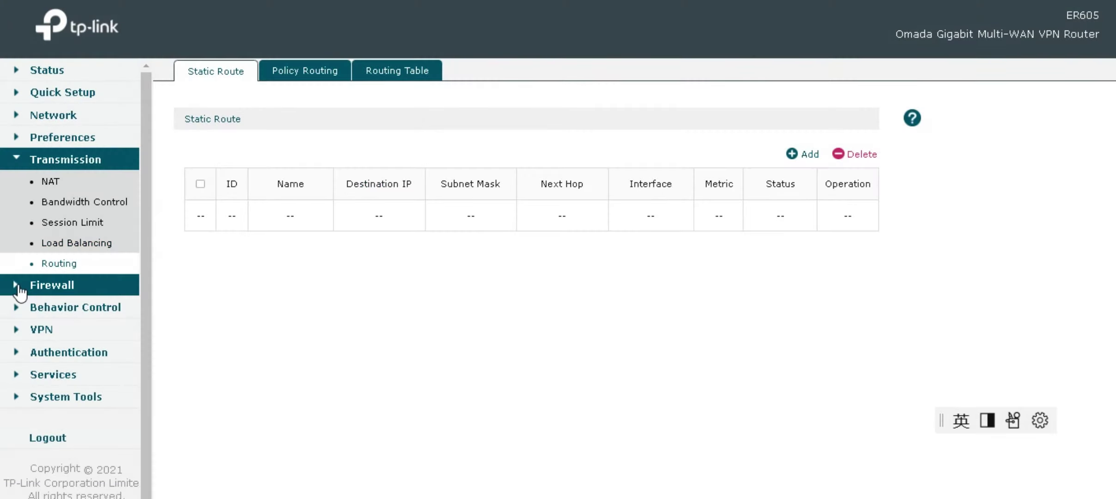
# - Review the Firewall pages for Anti ARP Spoofing, Attack Defense and Access Control, including the ARP scanning page and ARP list
pyautogui.click(19, 286)
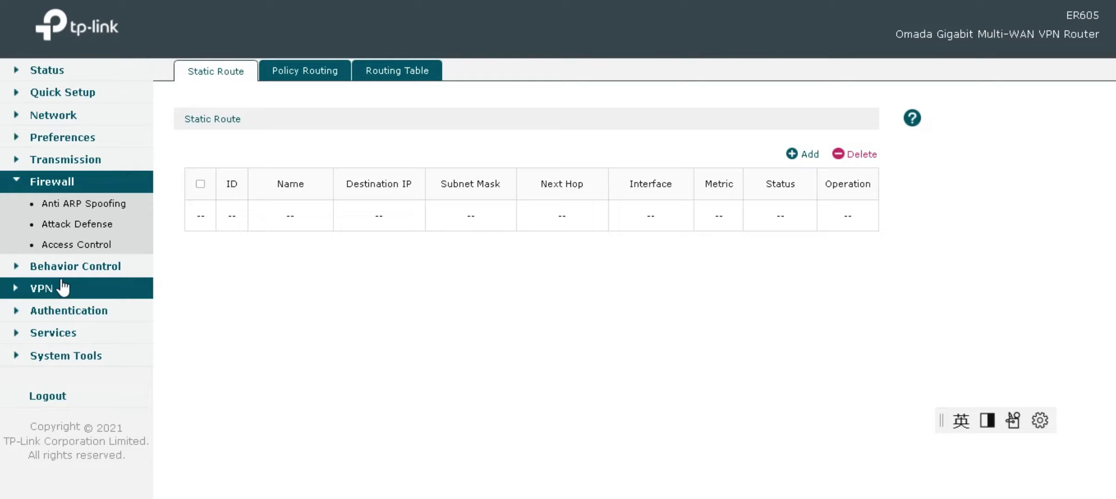
pyautogui.click(93, 204)
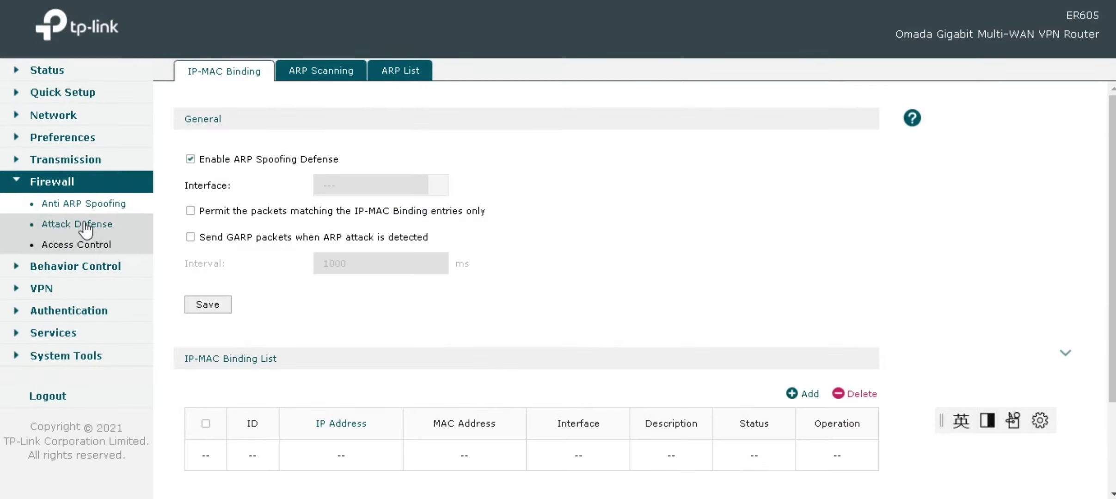
pyautogui.click(86, 225)
pyautogui.click(83, 247)
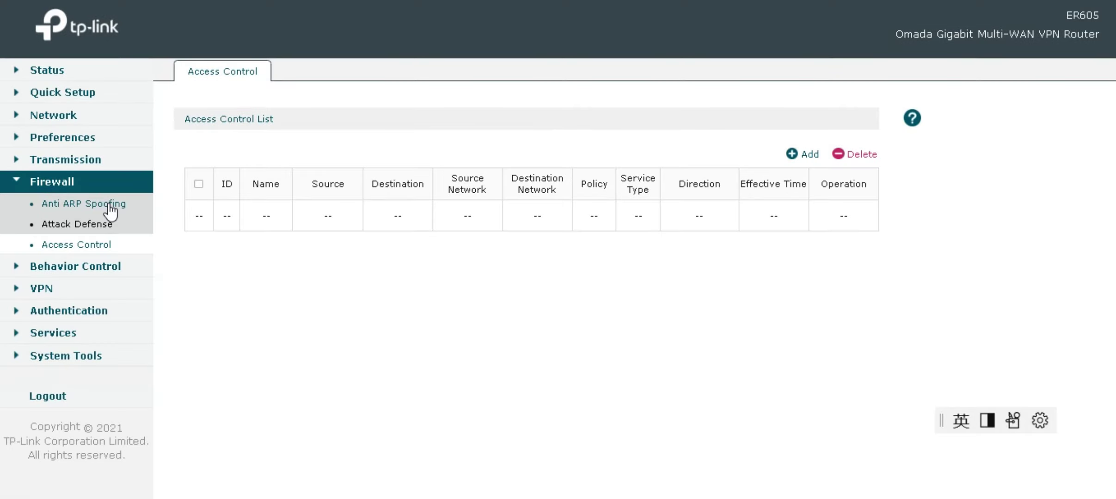
pyautogui.doubleClick(108, 204)
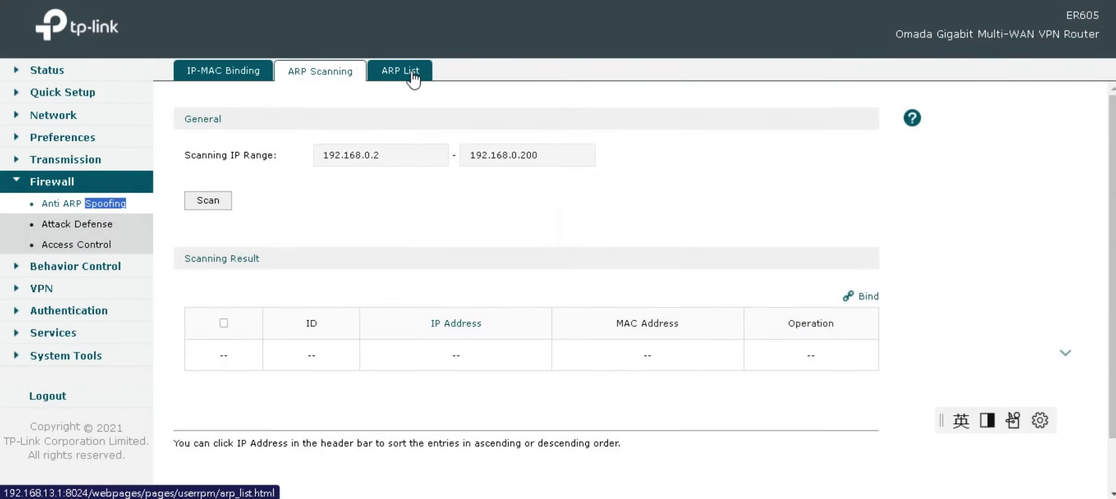
pyautogui.click(413, 74)
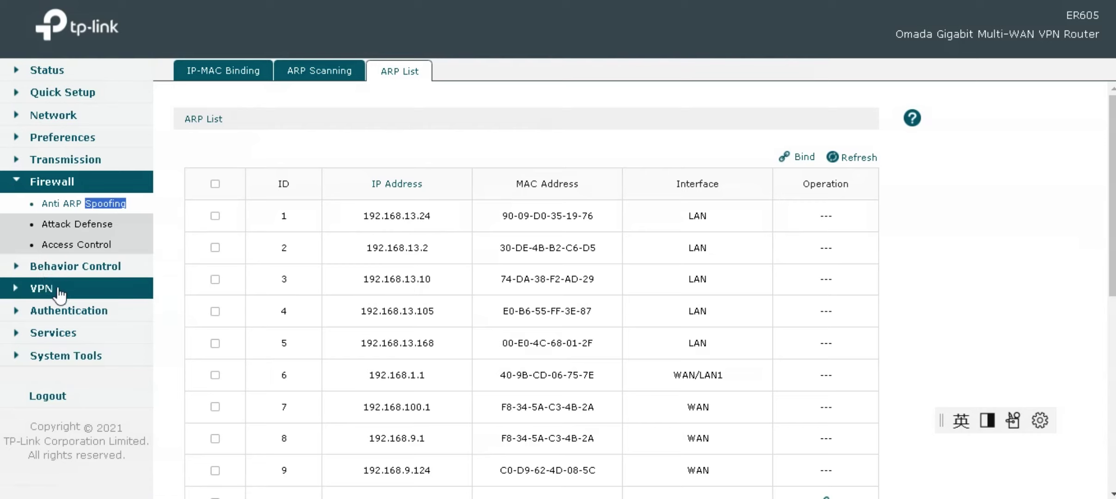
# - Review the Behavior Control pages for Web Filtering and Web Security
pyautogui.click(28, 267)
pyautogui.click(76, 227)
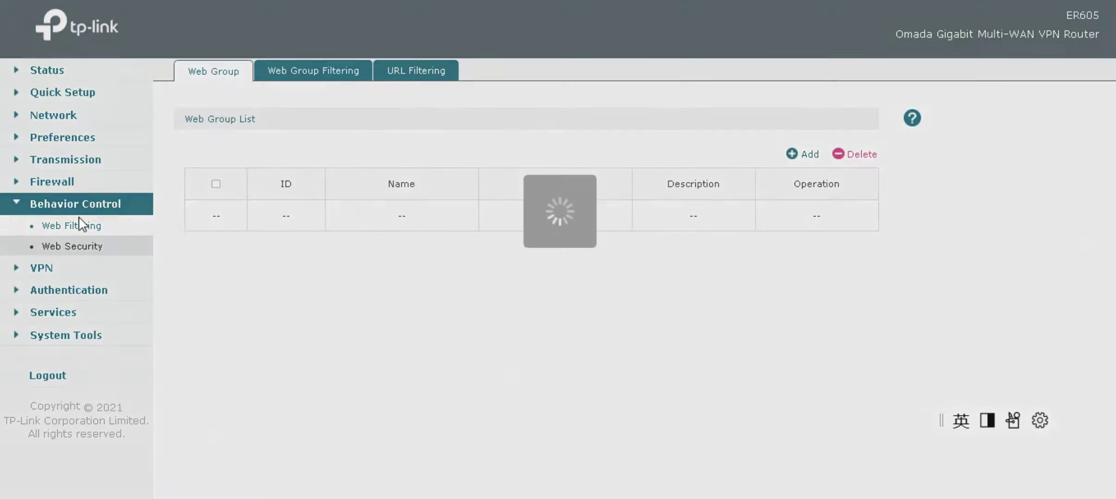
pyautogui.click(83, 250)
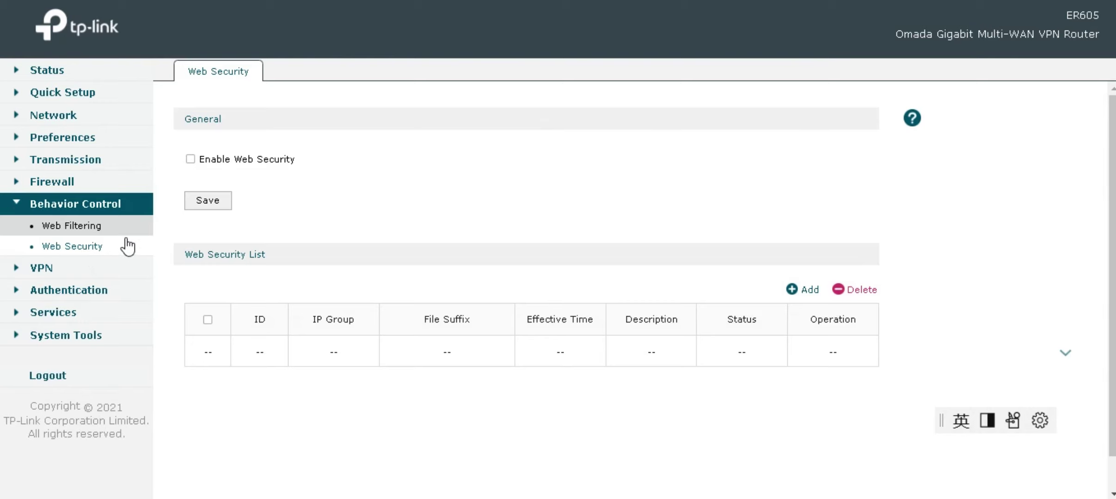
# - Look through the VPN pages for IPsec policies, PPTP servers, OpenVPN servers and VPN user accounts
pyautogui.click(18, 270)
pyautogui.click(54, 250)
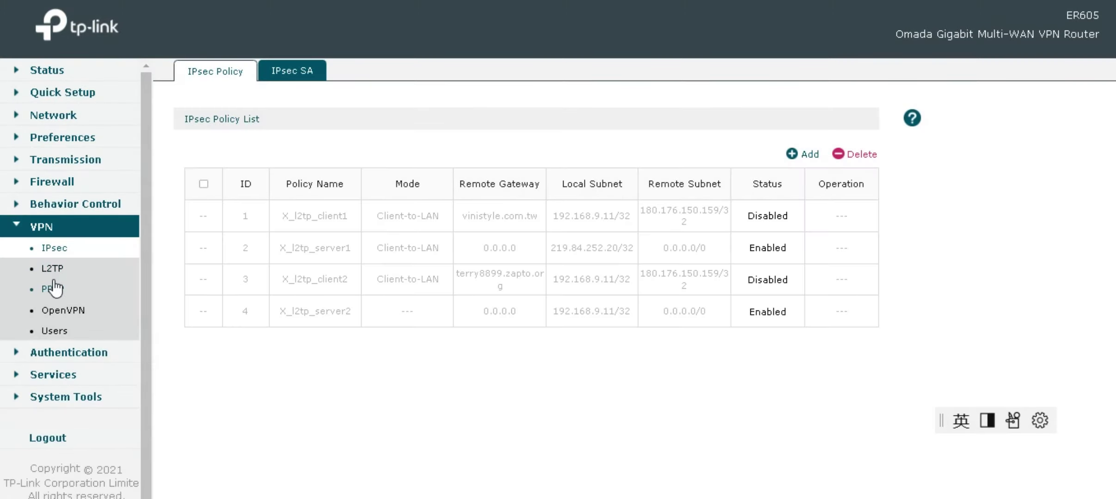
pyautogui.click(54, 290)
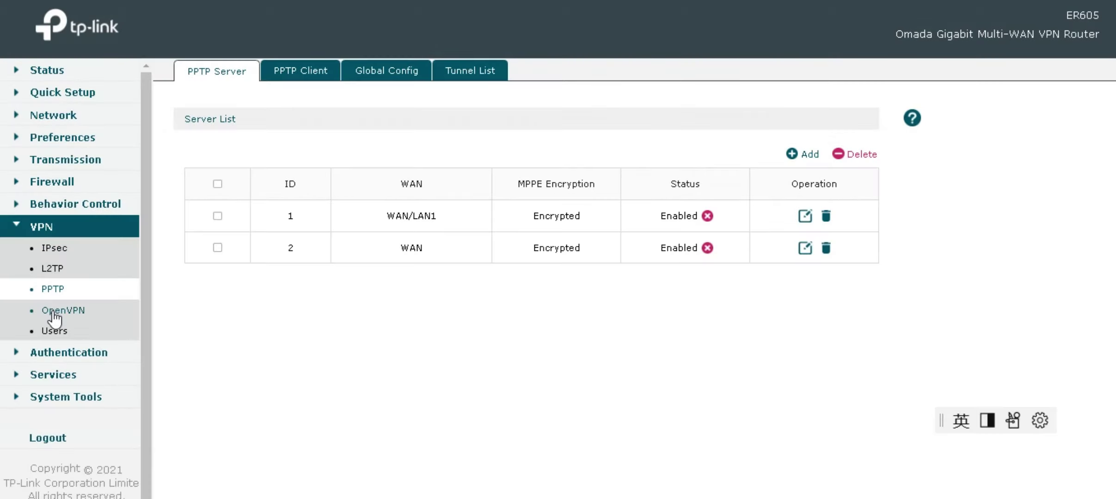
pyautogui.click(54, 312)
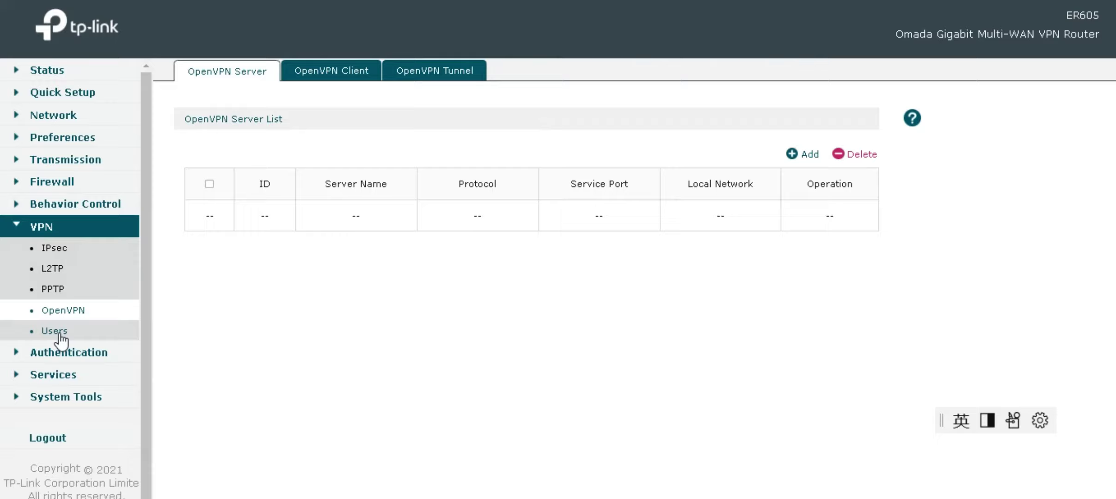
pyautogui.click(57, 331)
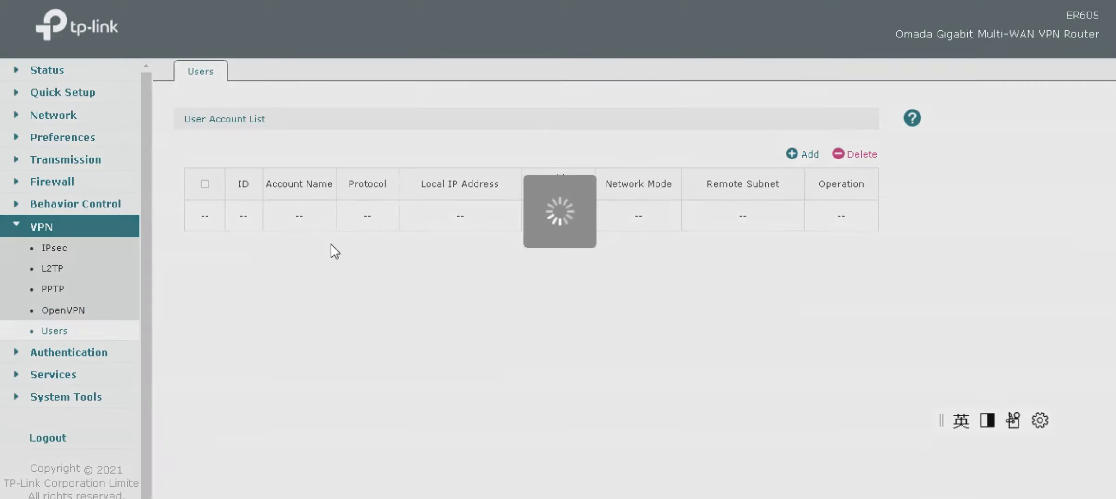
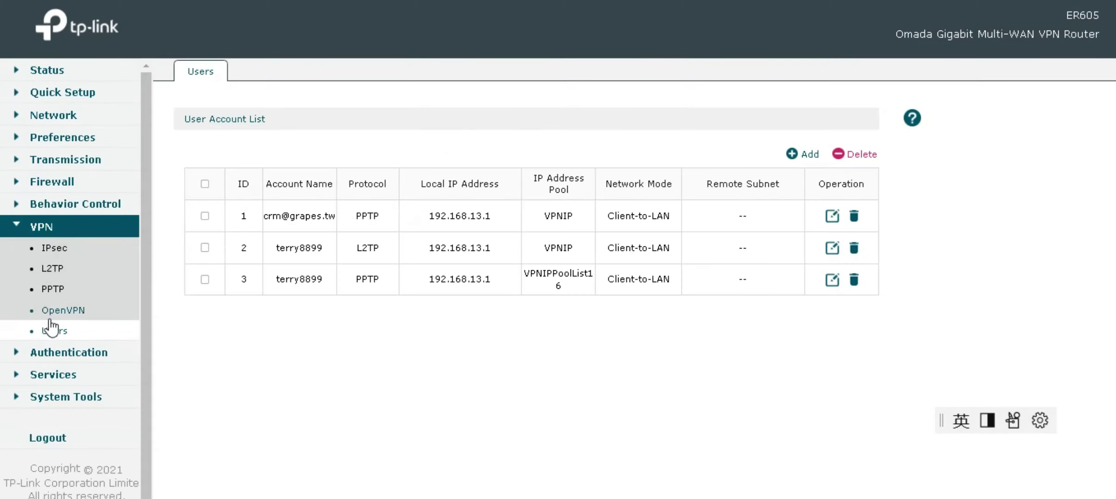
# - Check the PPTP client list, global configuration and tunnel list, and return to the VPN user account list
pyautogui.click(52, 283)
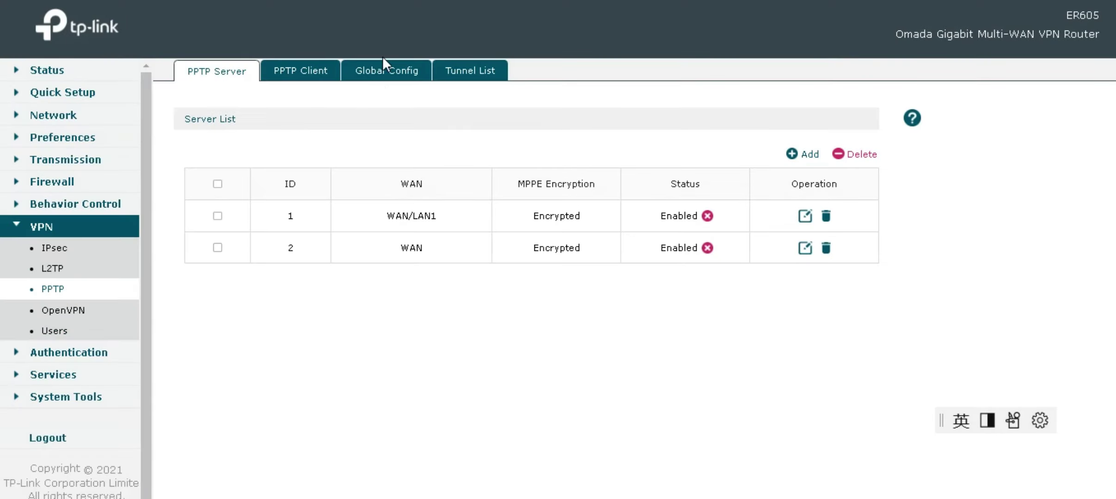
pyautogui.click(298, 74)
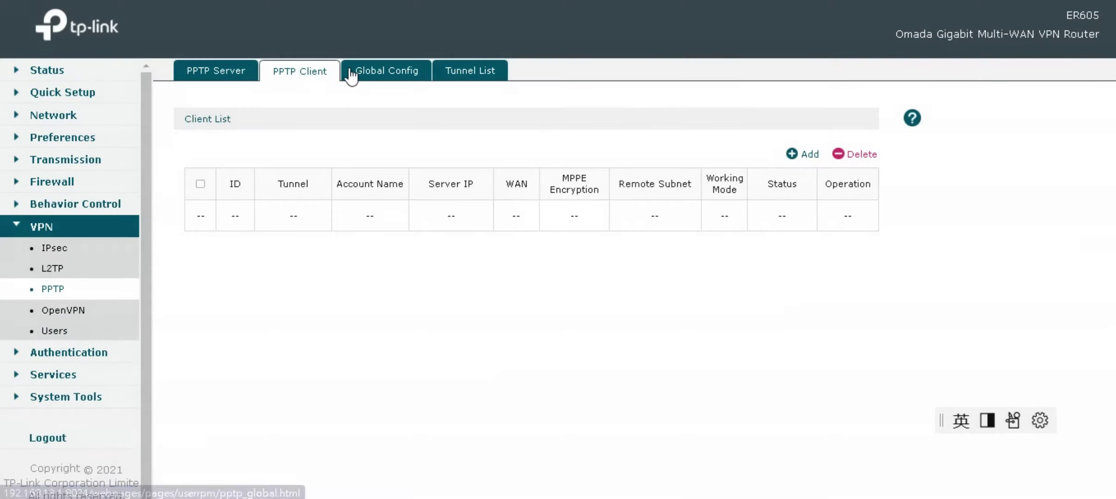
pyautogui.click(387, 76)
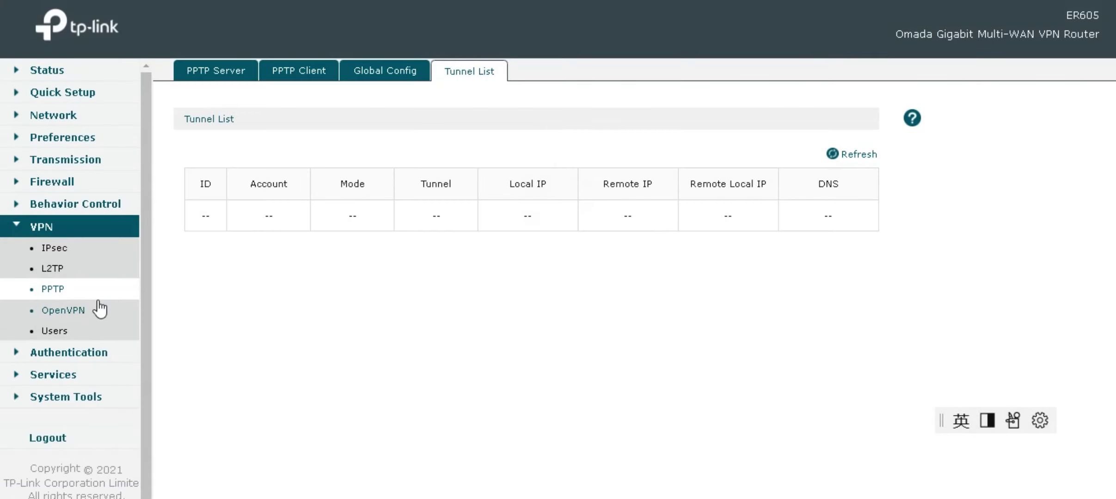
pyautogui.click(71, 332)
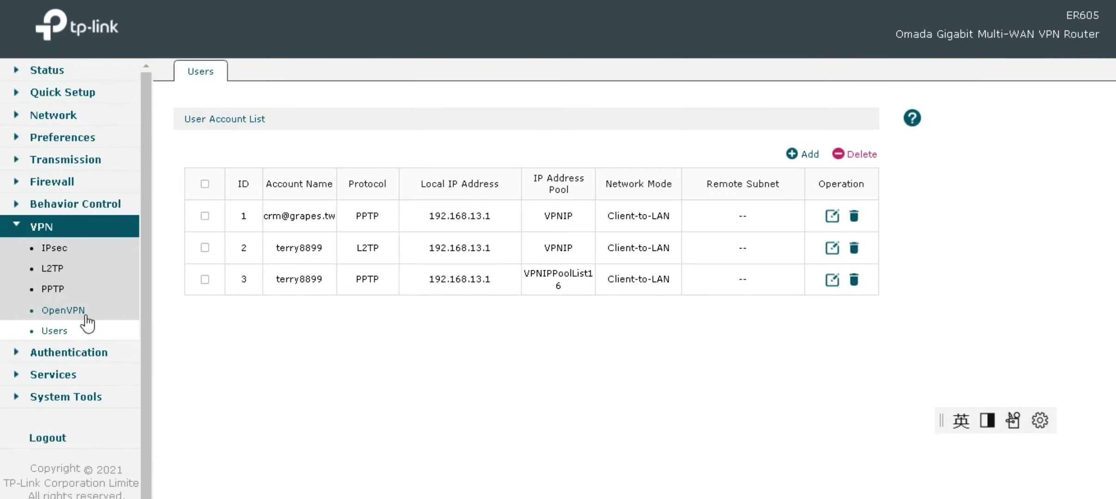
pyautogui.scroll(-1, 78, 323)
# - Review the Authentication settings, guest resources, user management and status pages, plus the Dynamic DNS and UPnP services
pyautogui.click(61, 338)
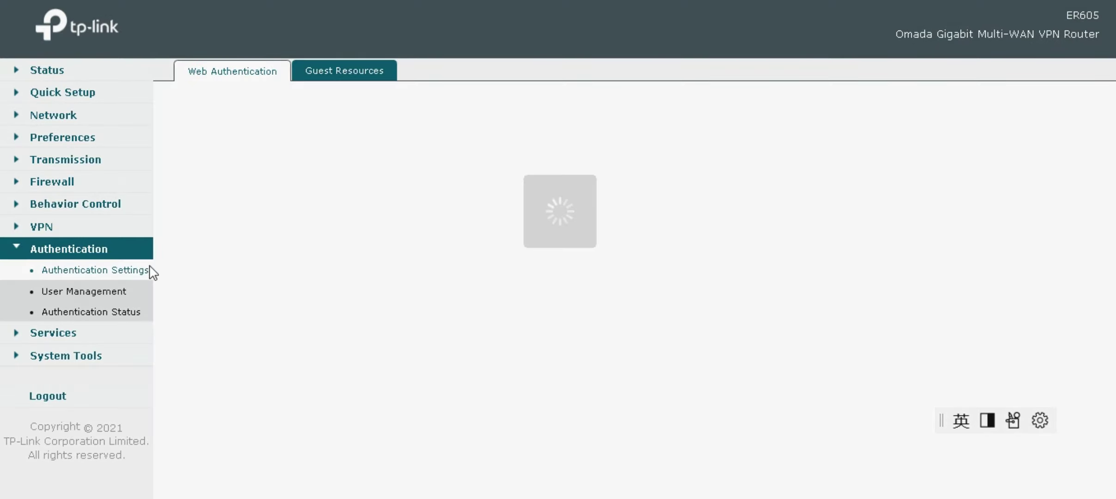
pyautogui.click(352, 78)
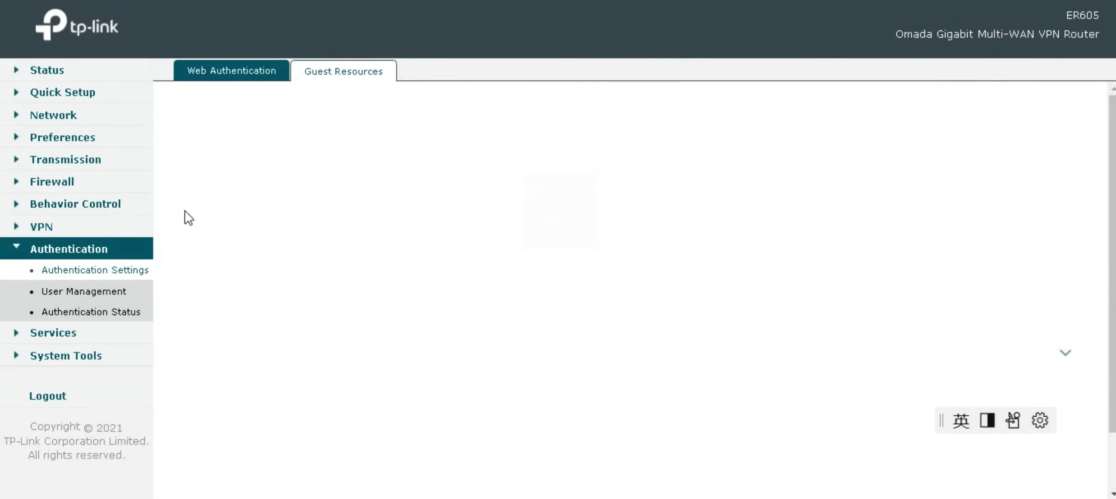
pyautogui.click(74, 292)
pyautogui.click(80, 313)
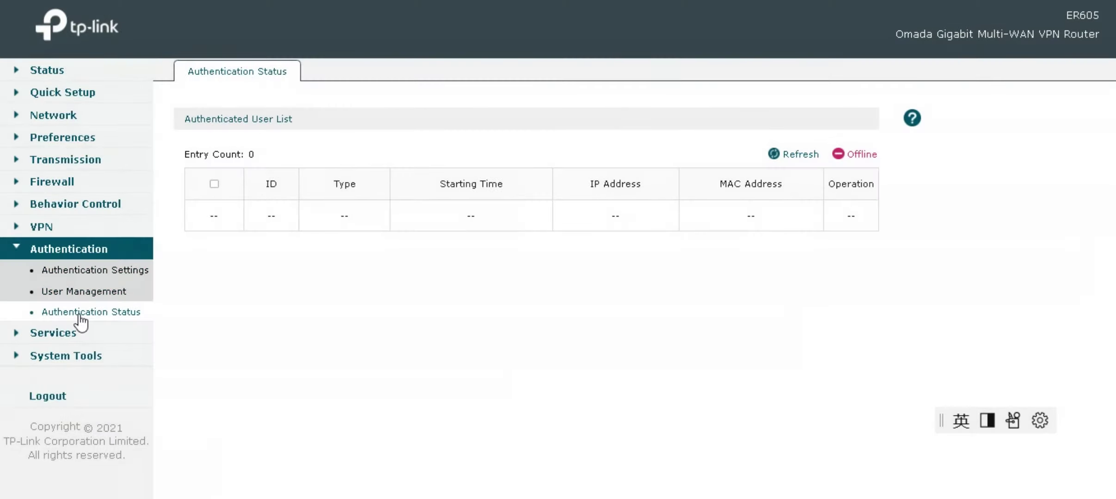
pyautogui.click(67, 340)
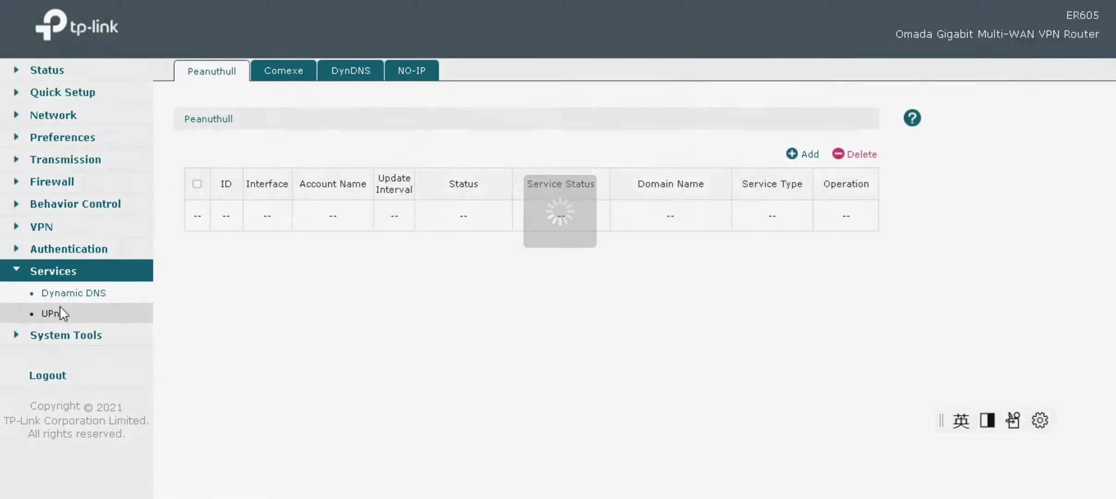
pyautogui.click(57, 316)
# - Look through the System Tools pages for Admin Setup, Controller Settings, SNMP, Diagnostics and Remote Assistance
pyautogui.click(73, 336)
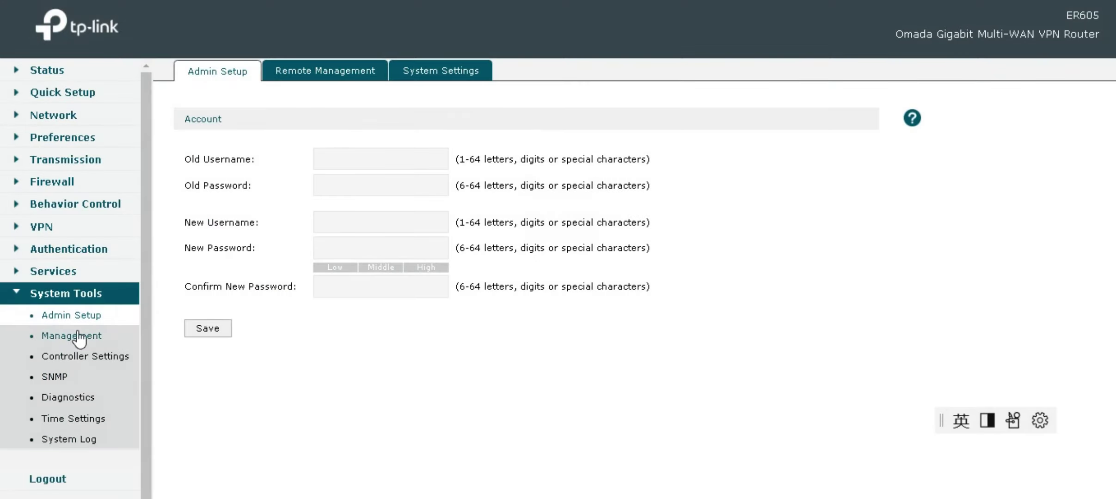
pyautogui.click(81, 355)
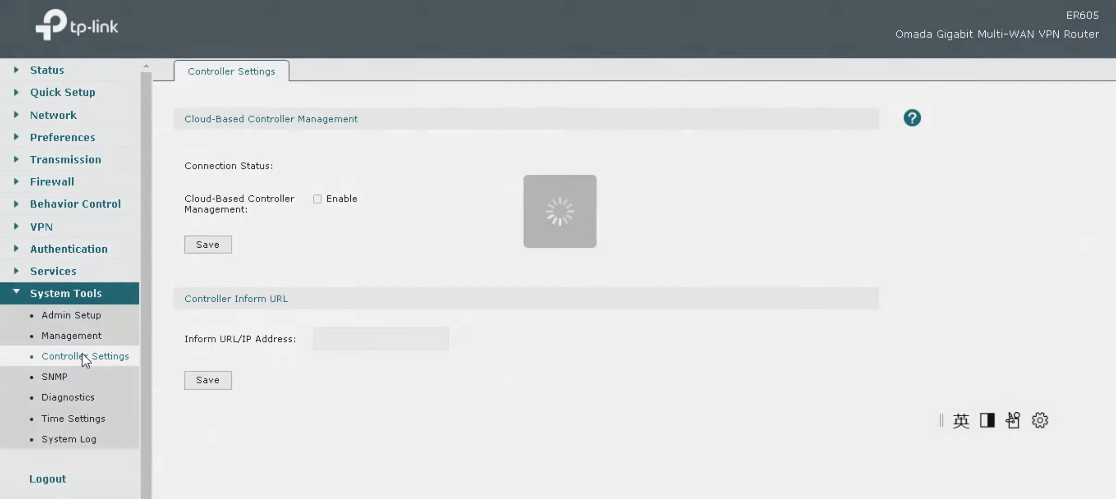
pyautogui.click(67, 372)
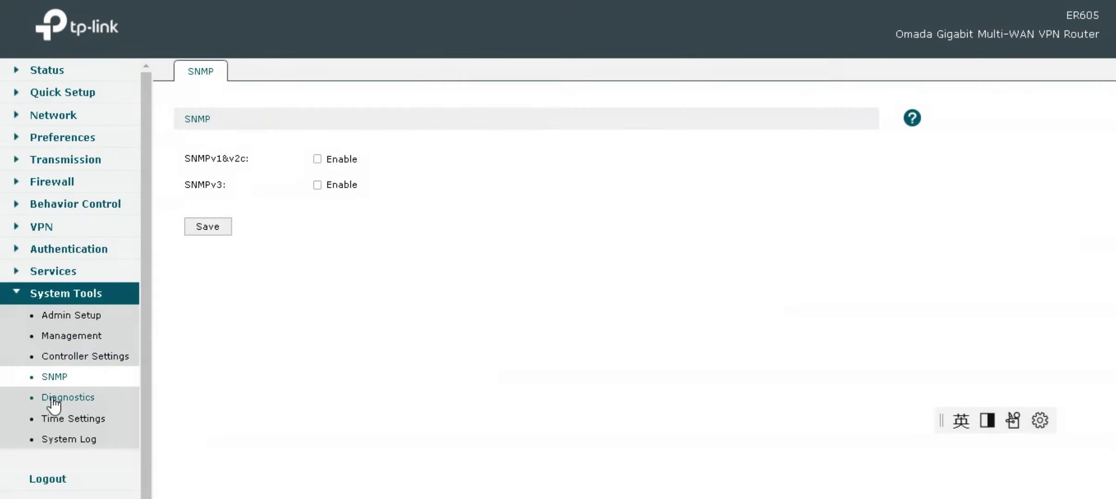
pyautogui.click(54, 399)
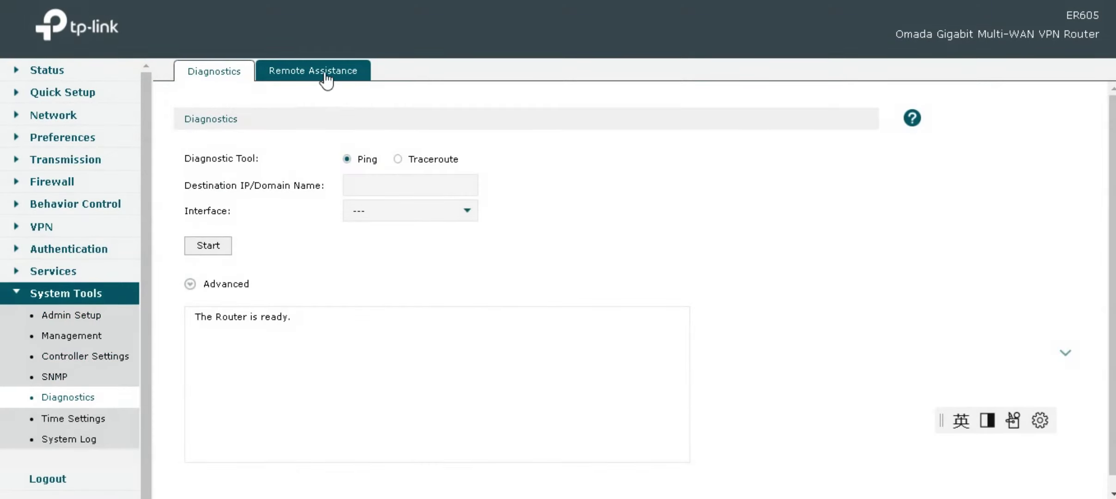
pyautogui.click(324, 73)
# - Review the router's Time Settings and examine the System Log settings and log list
pyautogui.click(76, 421)
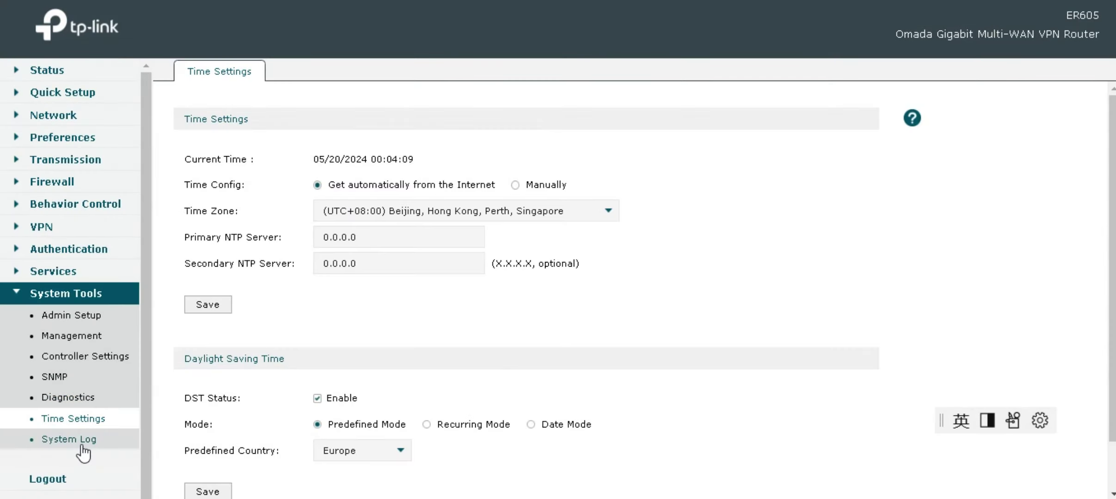
pyautogui.click(82, 442)
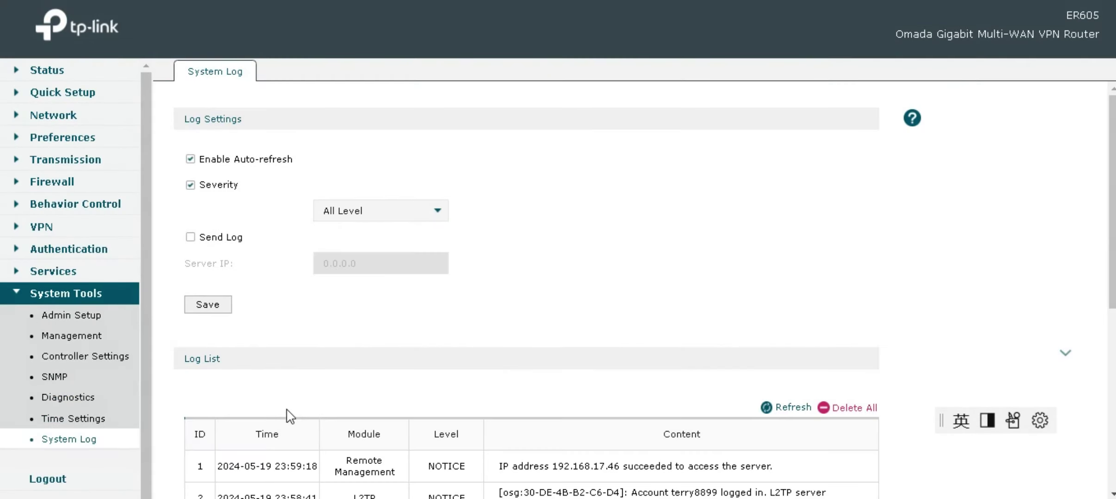
pyautogui.scroll(-5, 468, 291)
pyautogui.scroll(5, 469, 291)
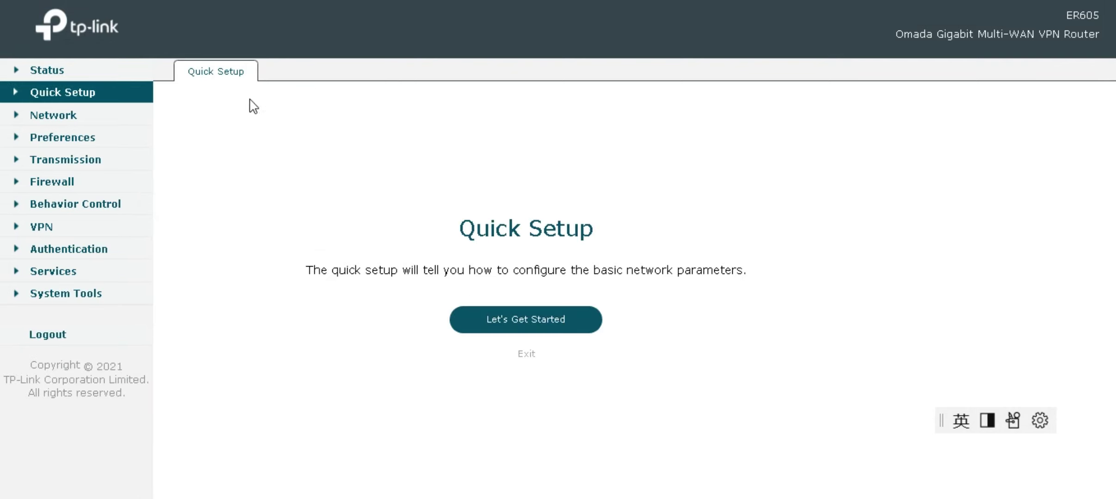
# - Check the System Status overview and the interface and IP traffic statistics, ending back on System Status
pyautogui.click(66, 74)
pyautogui.click(74, 92)
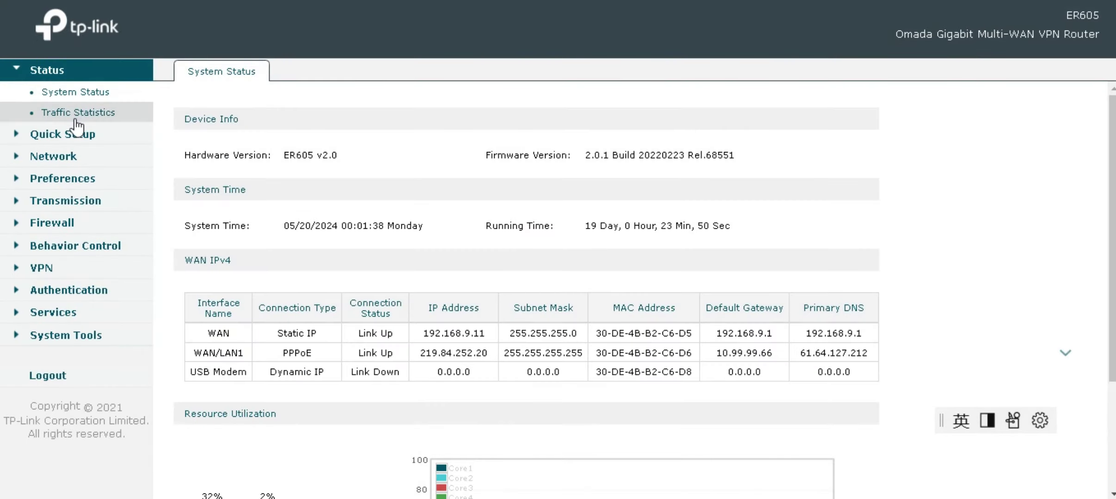
pyautogui.click(76, 116)
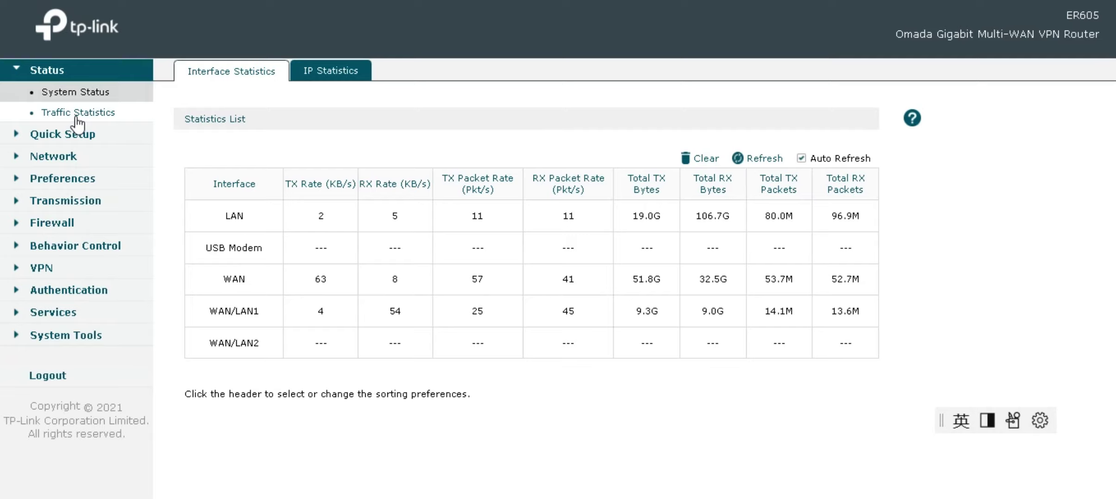
pyautogui.click(338, 73)
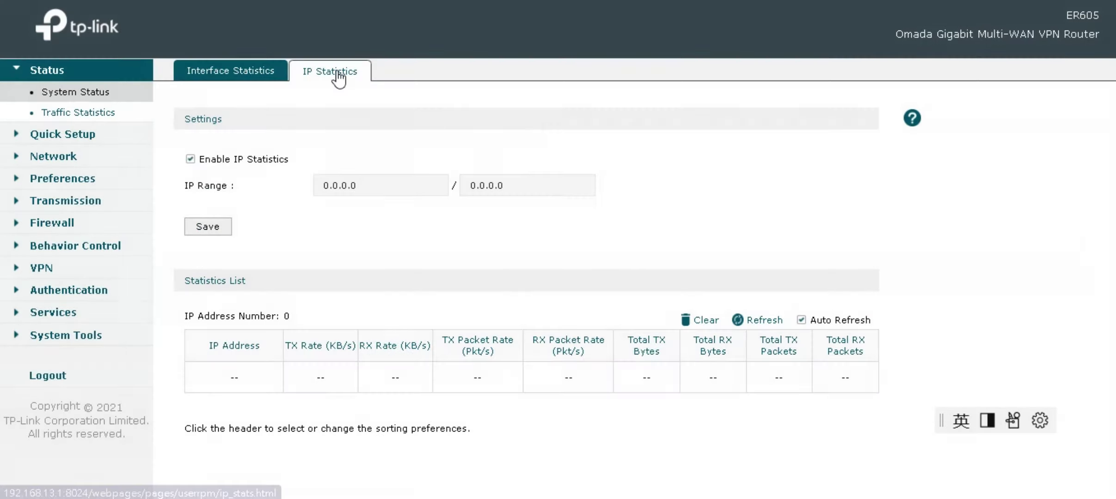
pyautogui.click(88, 91)
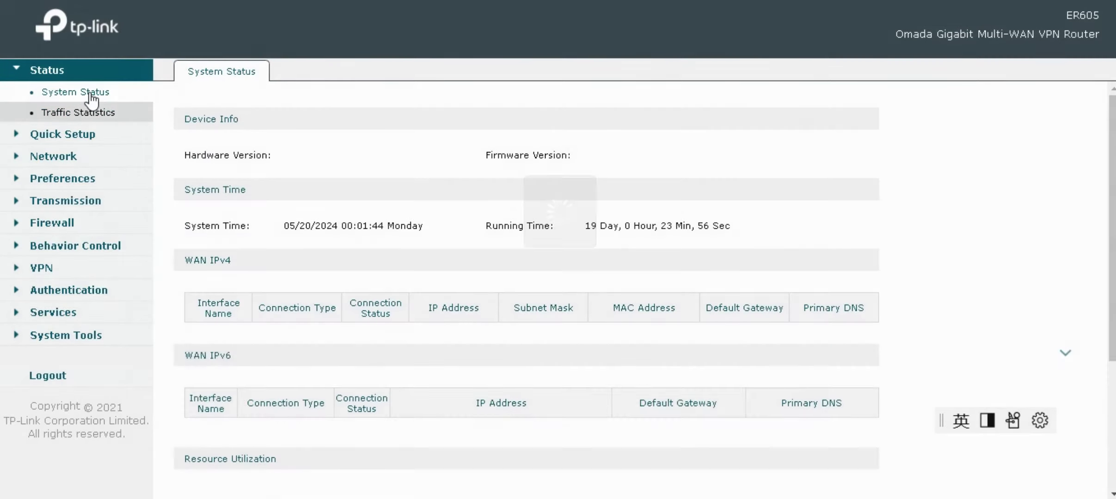
# - View the Quick Setup start page and open the LAN settings of the Network section
pyautogui.click(17, 139)
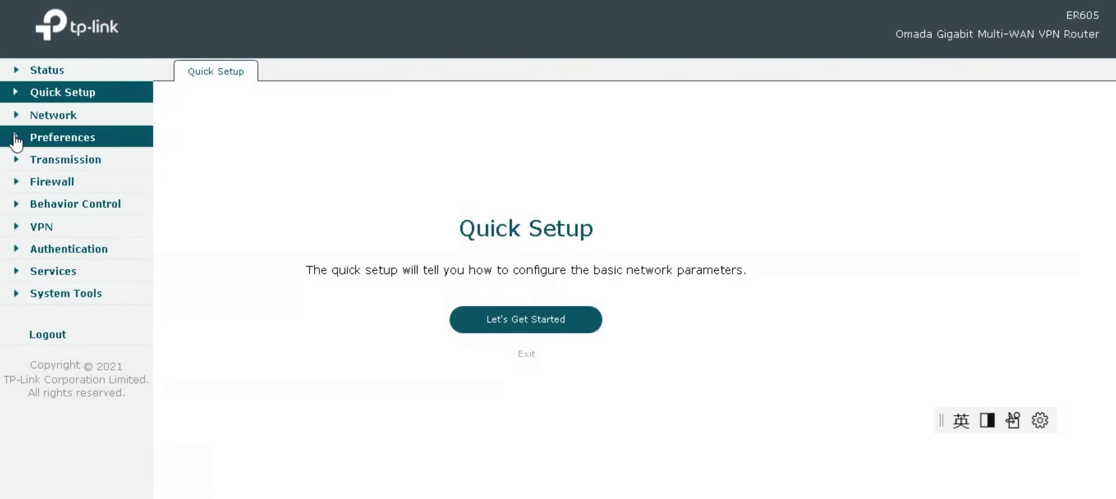
pyautogui.click(14, 97)
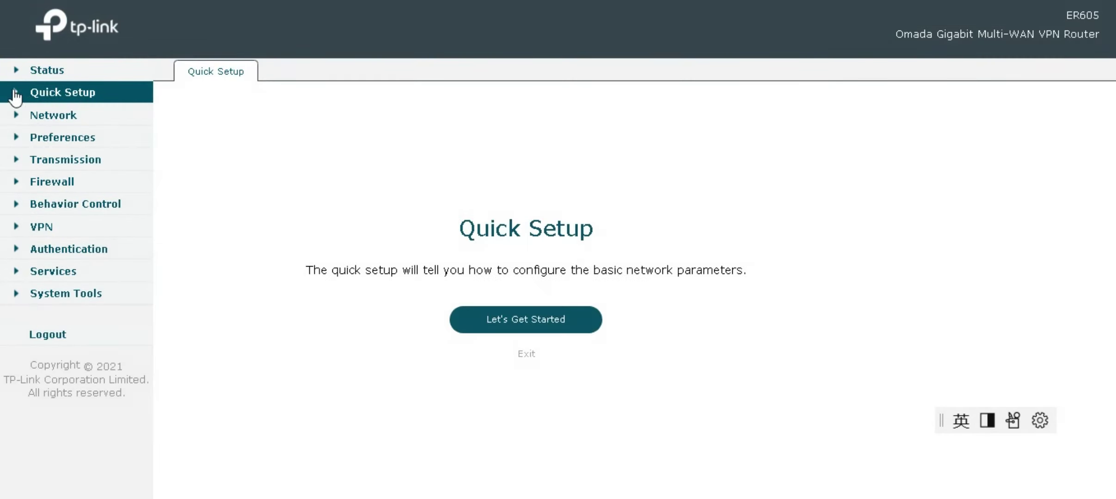
pyautogui.click(14, 115)
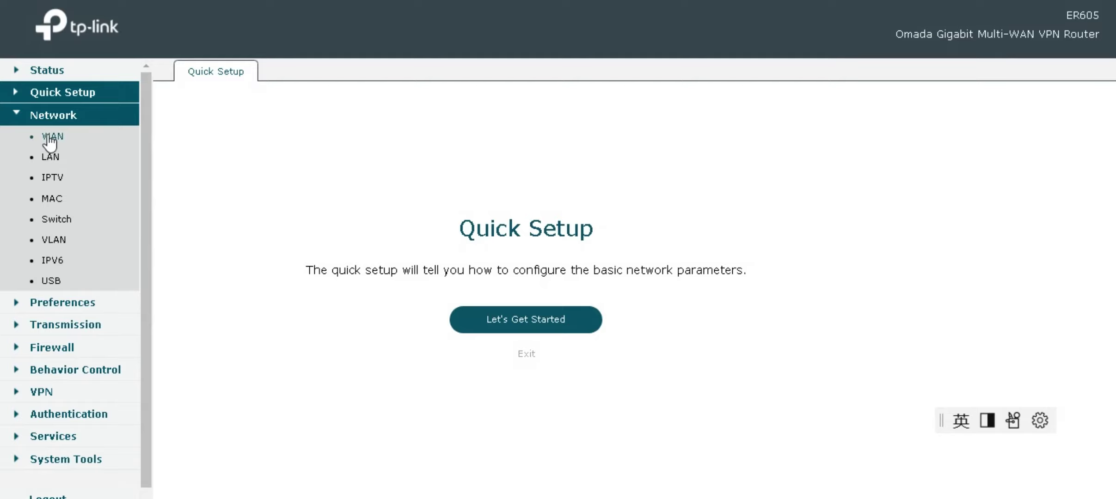
pyautogui.click(63, 157)
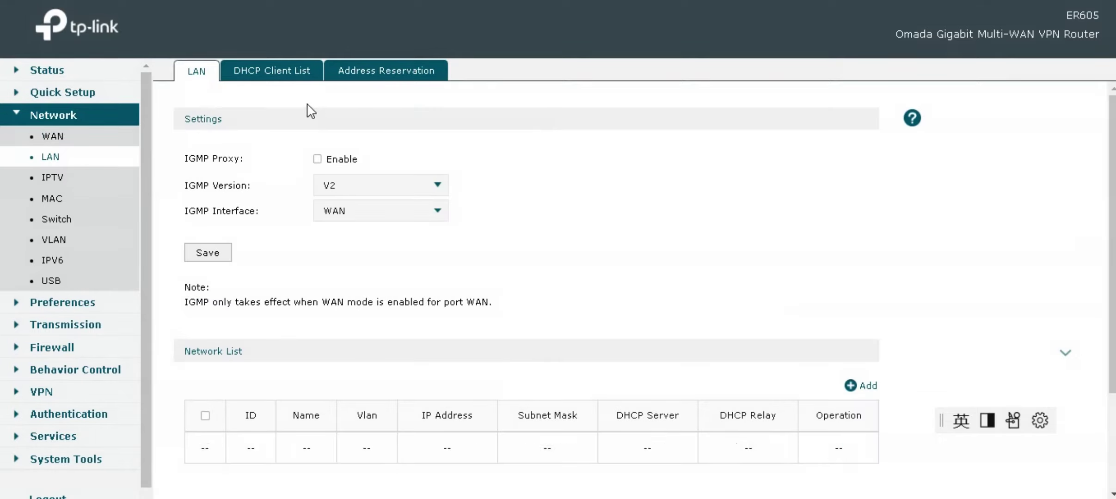
# - Review the LAN's DHCP client list and address reservations, along with the Network section's IPTV and MAC settings
pyautogui.click(274, 76)
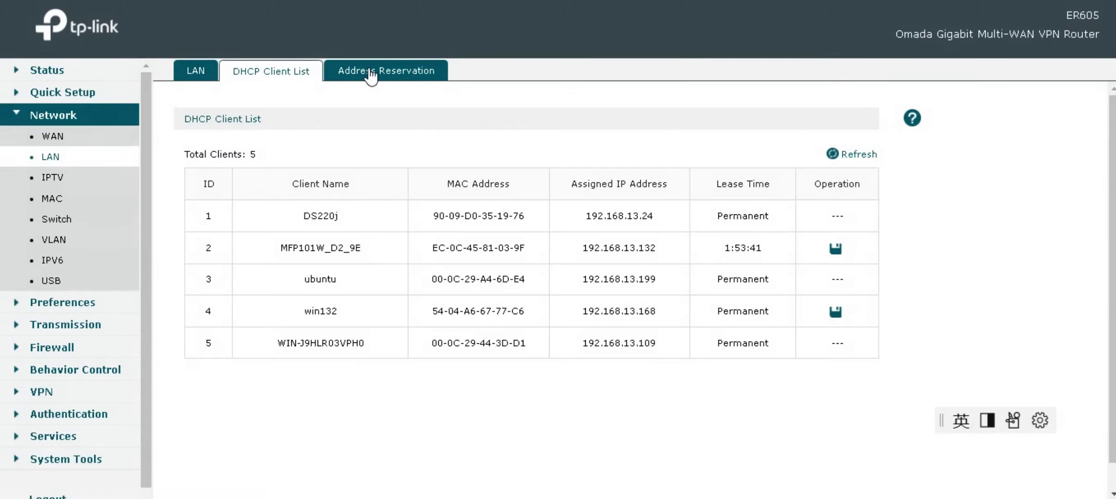
pyautogui.click(369, 74)
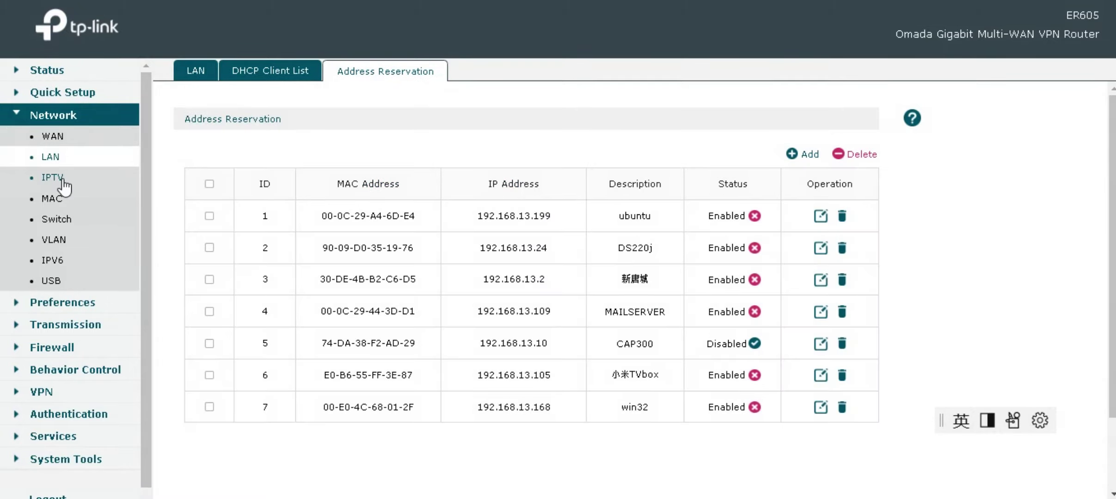
pyautogui.click(55, 178)
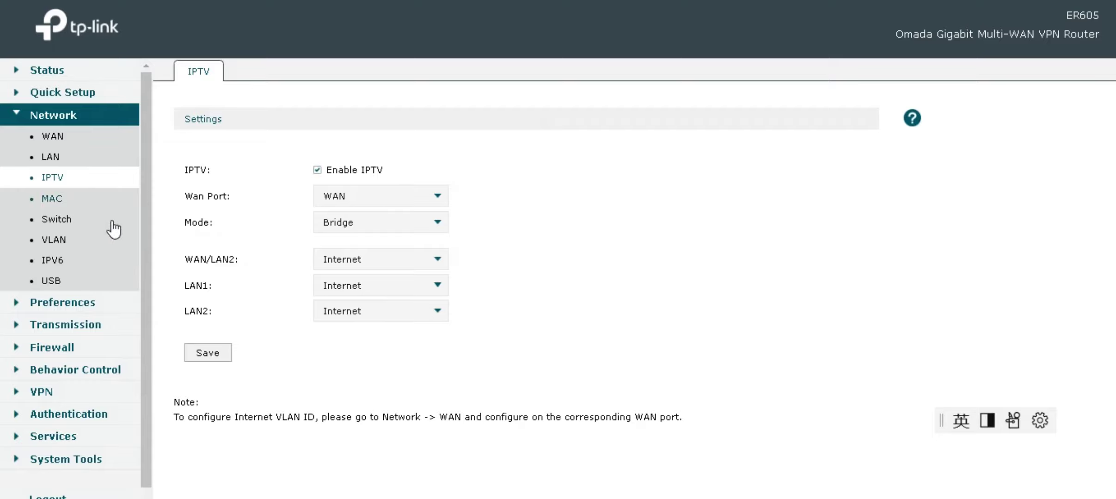
pyautogui.click(55, 200)
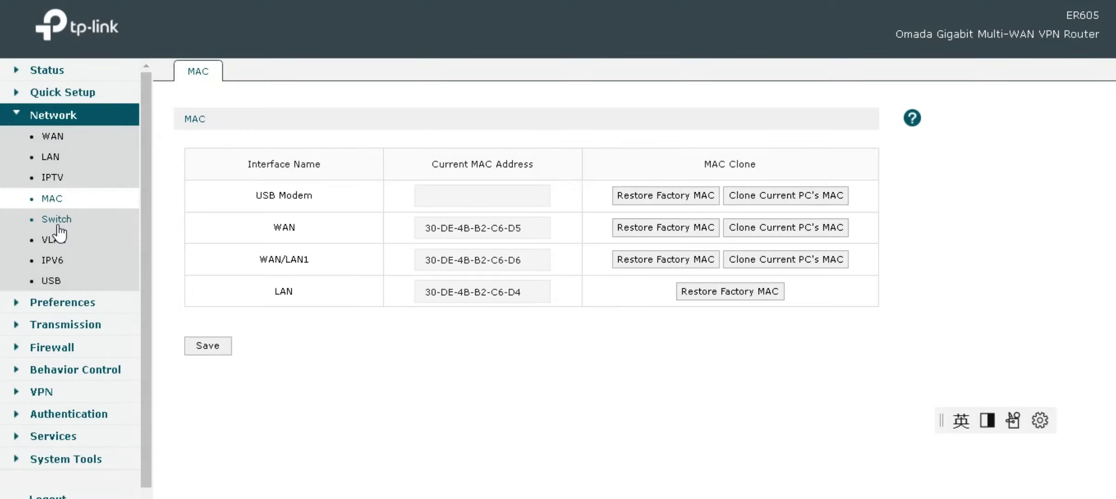
# - Look through the Network section's Switch, VLAN, IPV6 and USB modem pages
pyautogui.click(56, 222)
pyautogui.click(52, 247)
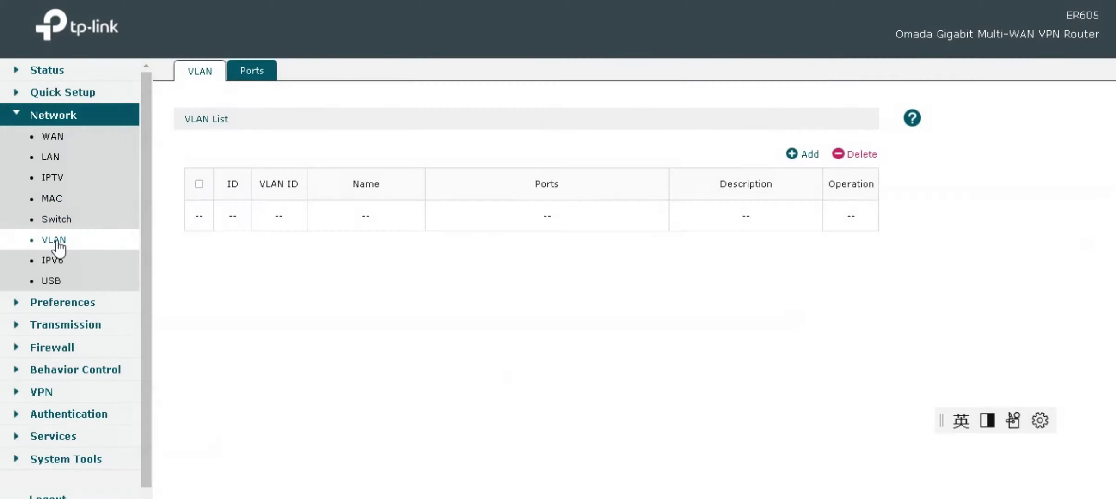
pyautogui.click(53, 262)
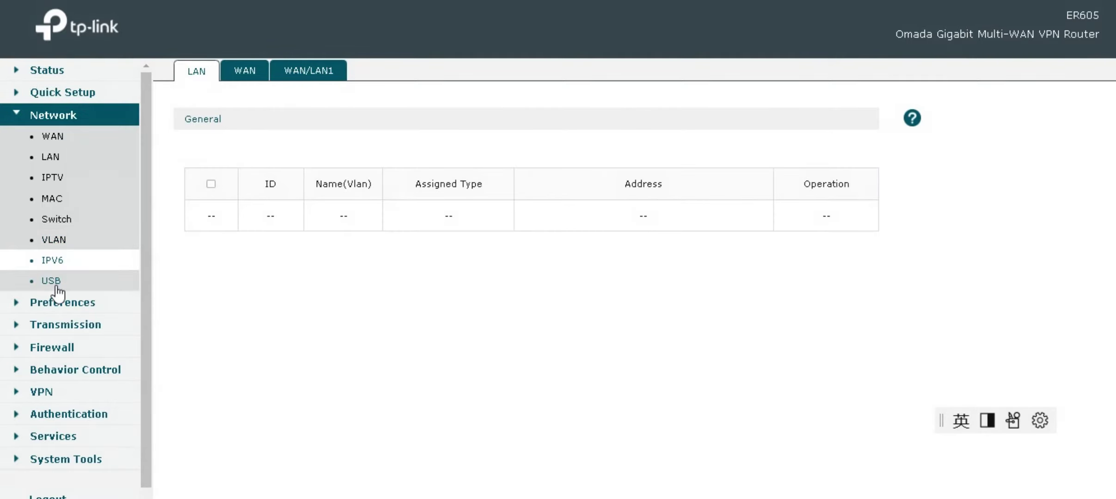
pyautogui.click(69, 281)
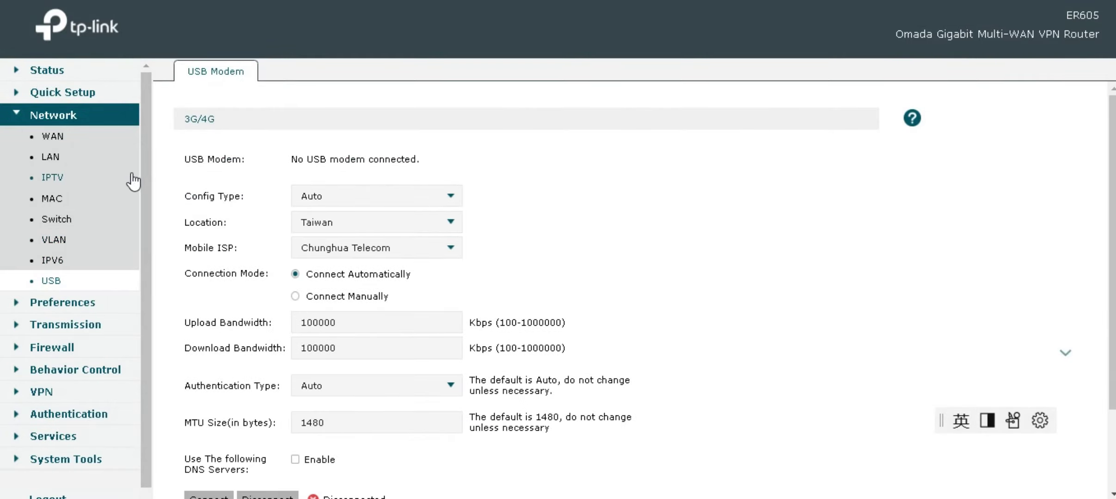
# - Examine the VLAN list and VLAN ports, and the switch's Mirror, Port Config and Port Status pages
pyautogui.click(66, 245)
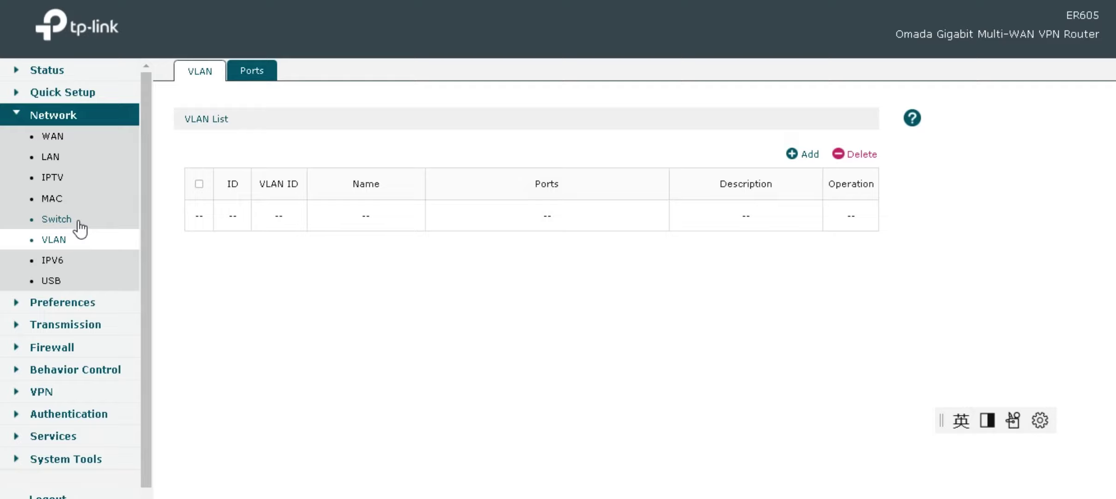
pyautogui.click(252, 73)
pyautogui.click(200, 73)
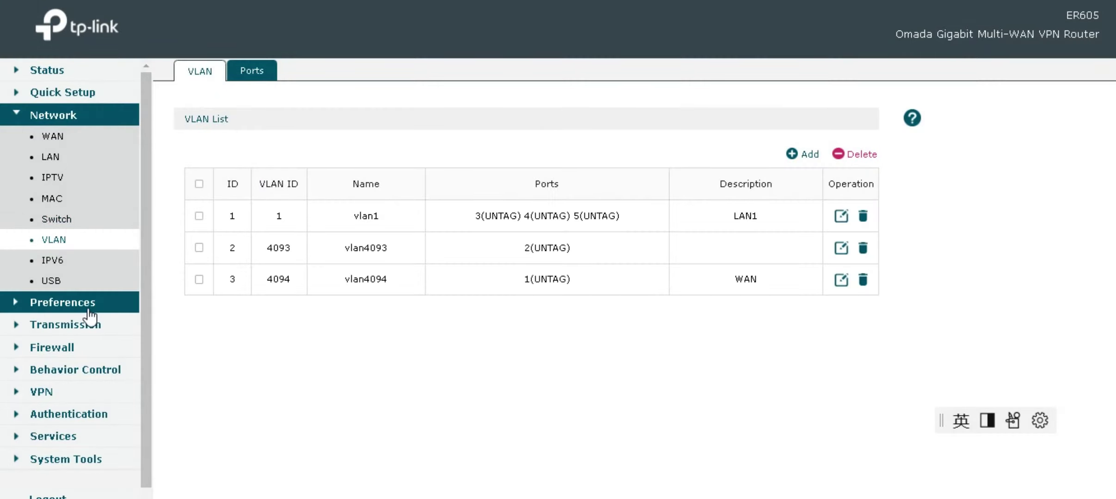
pyautogui.click(74, 219)
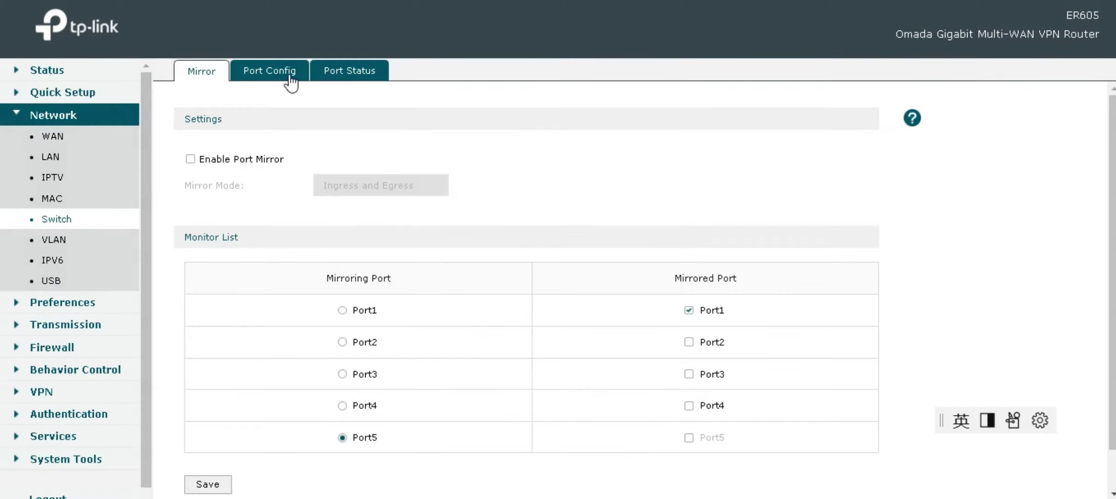
pyautogui.click(290, 83)
pyautogui.click(354, 79)
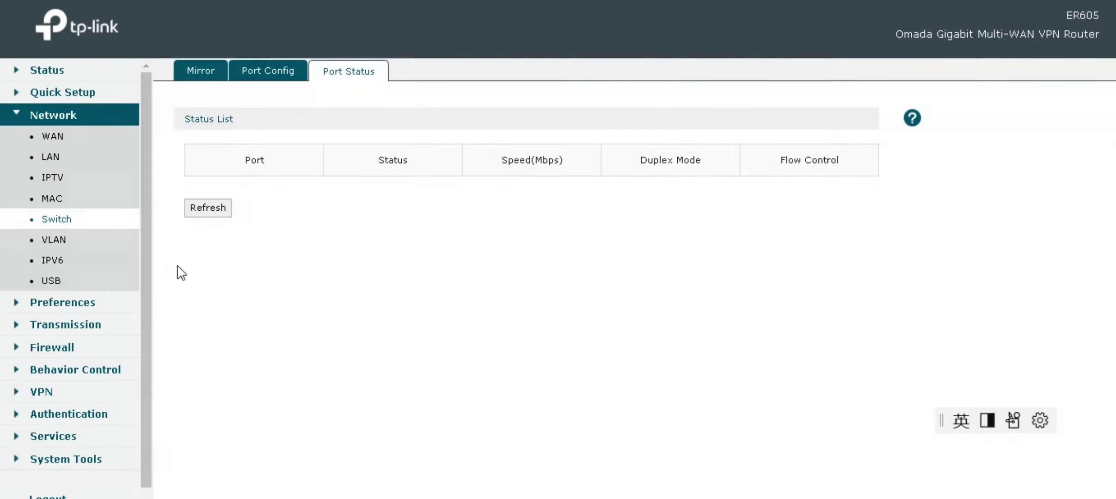
# - Check the IP Group, IP Address and Time Range lists in the Preferences section
pyautogui.click(21, 305)
pyautogui.click(60, 160)
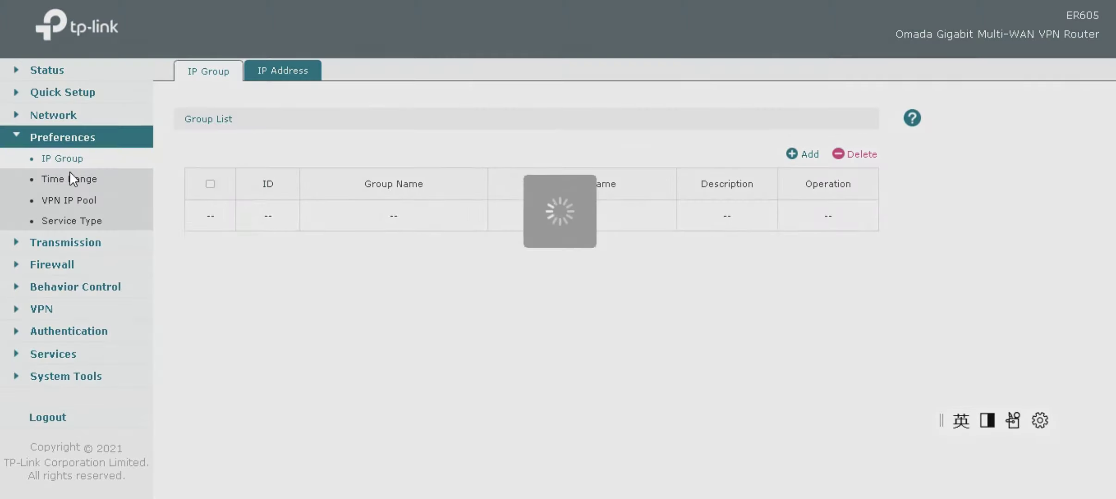
pyautogui.click(282, 70)
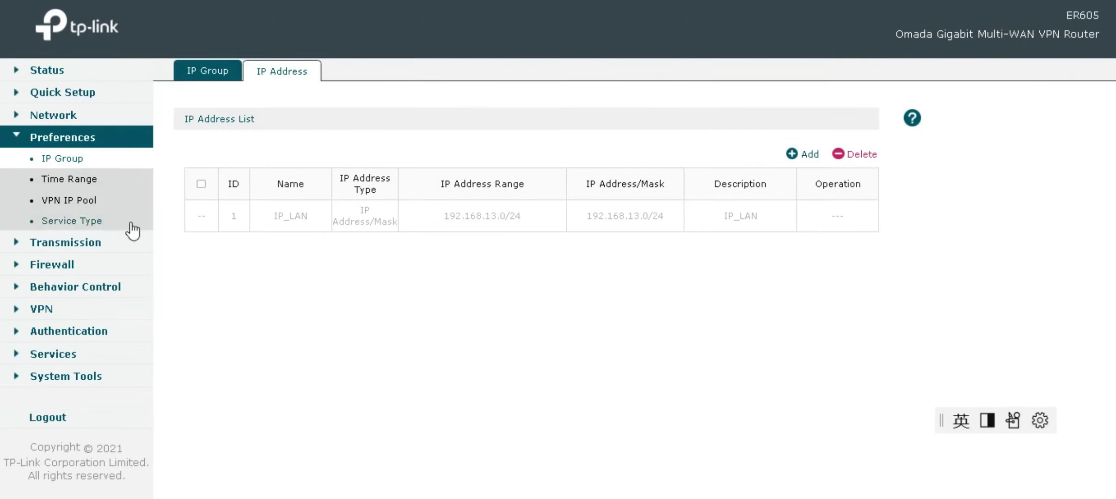
pyautogui.click(69, 179)
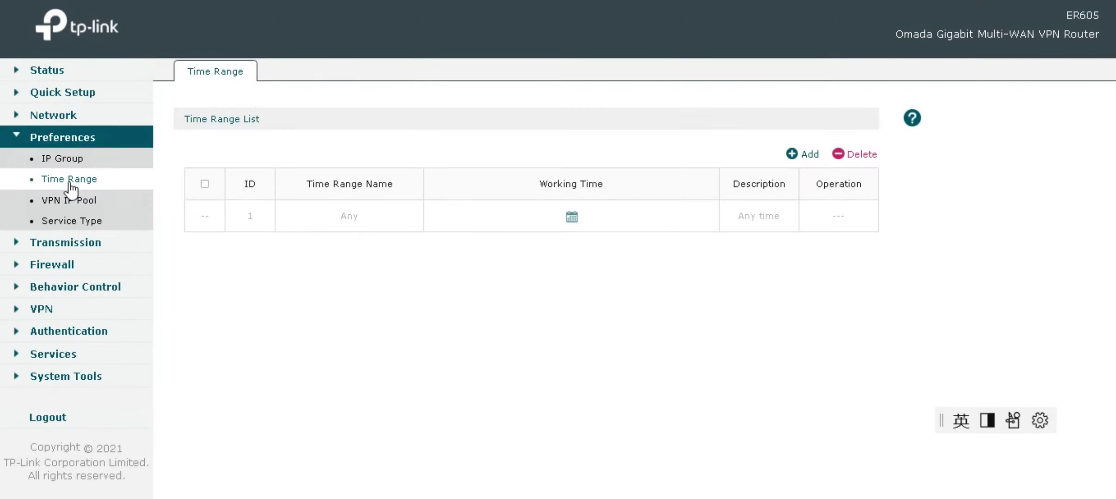
# - View the VPN IP Pool and Service Type lists, opening a blank new-entry form in each
pyautogui.click(76, 201)
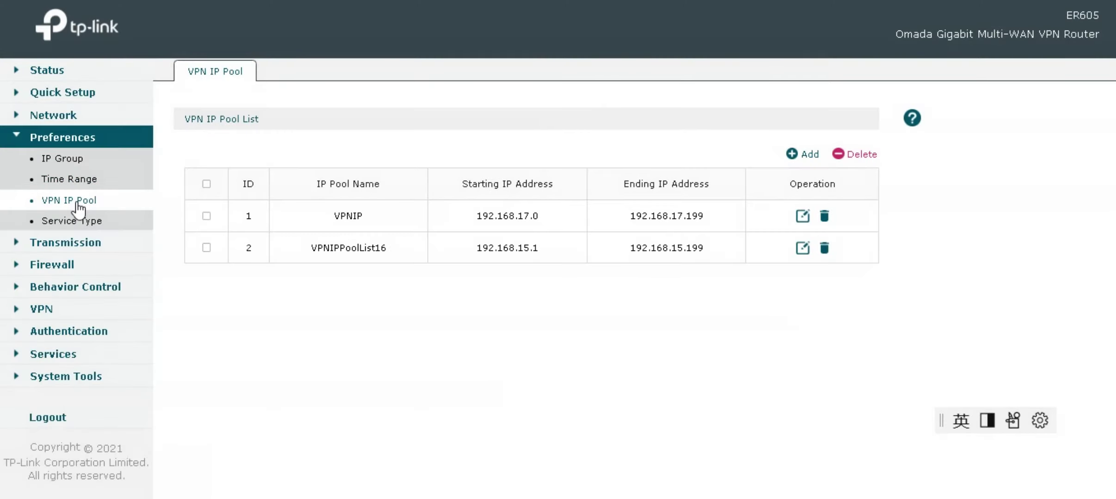
pyautogui.click(810, 154)
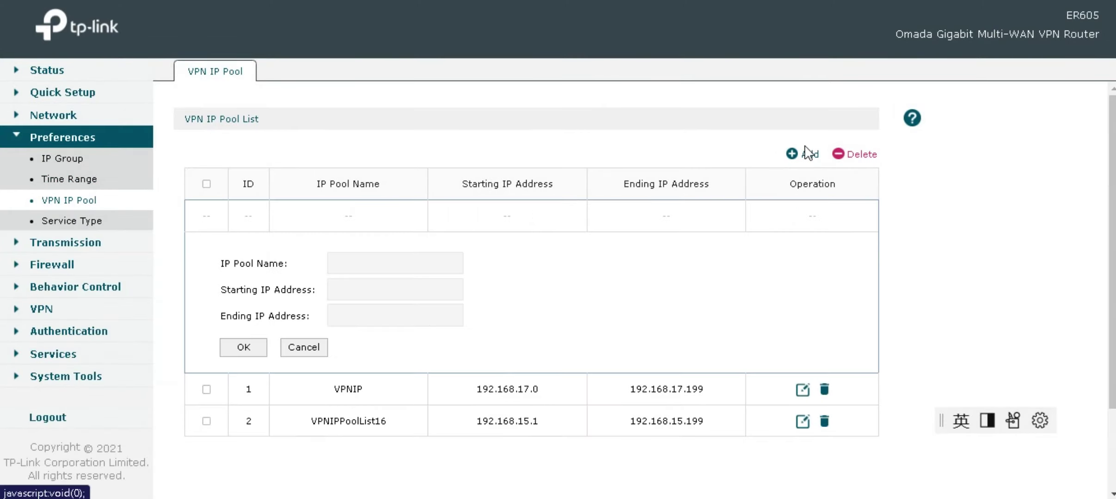
pyautogui.click(72, 221)
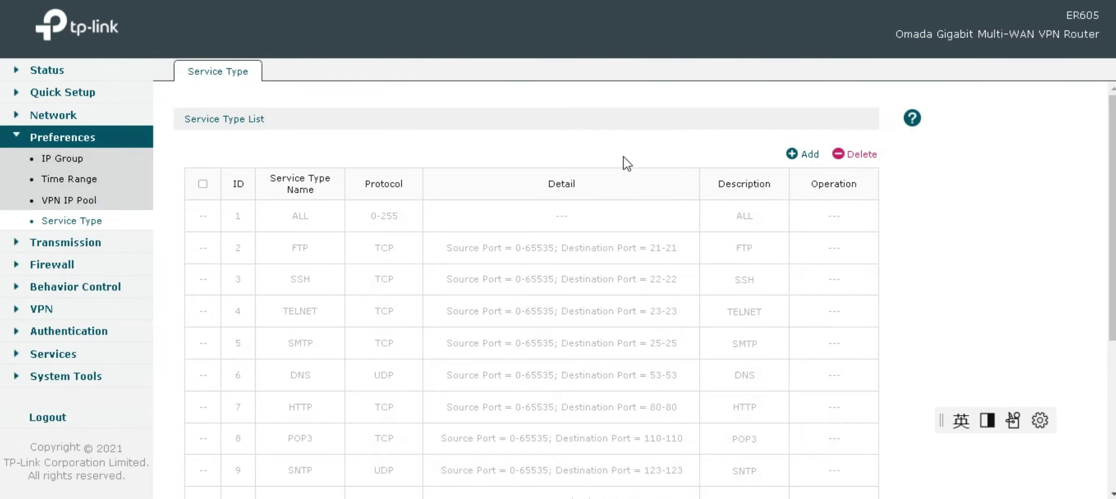
pyautogui.click(794, 157)
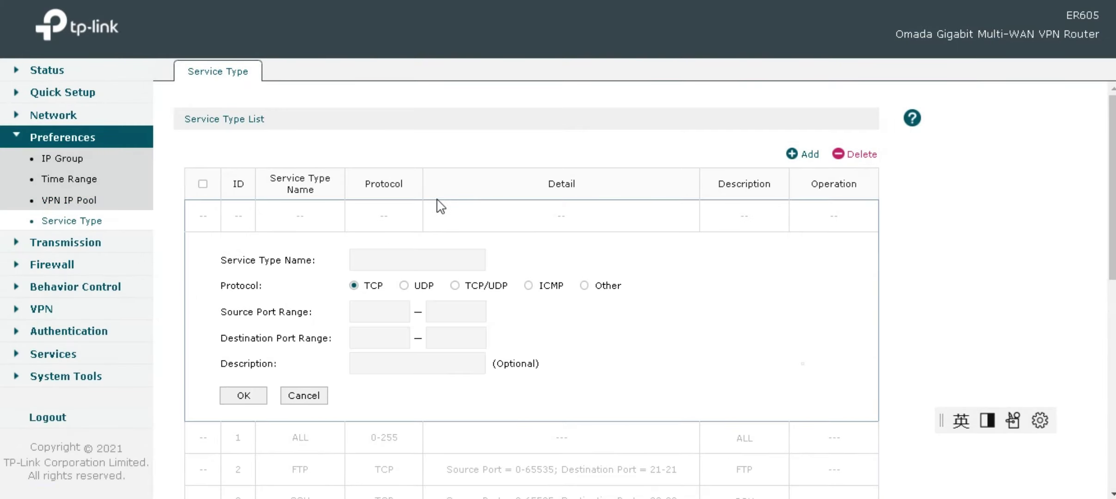
# - Review the Transmission section's NAT pages for One-to-One NAT, Port Triggering, NAT-DMZ and ALG
pyautogui.click(18, 243)
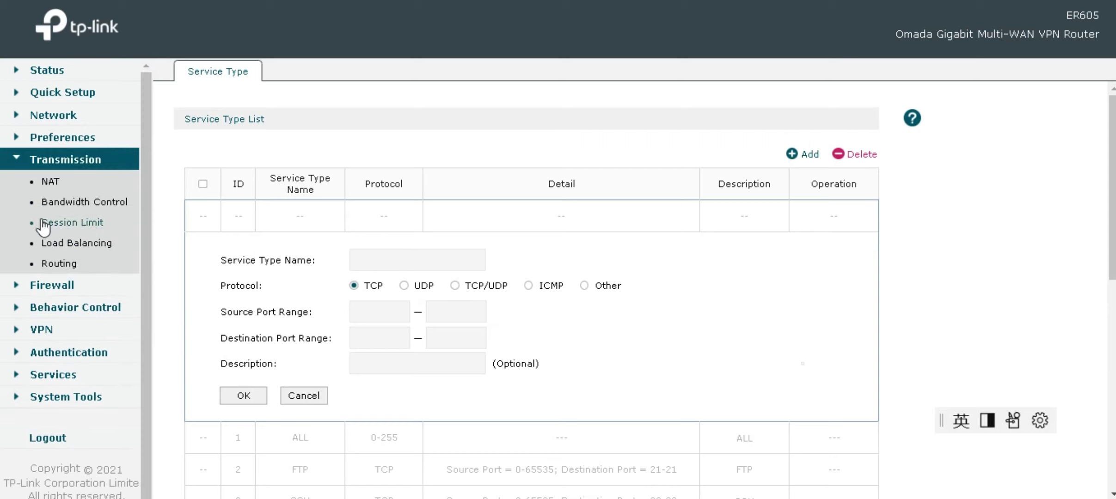
pyautogui.click(52, 182)
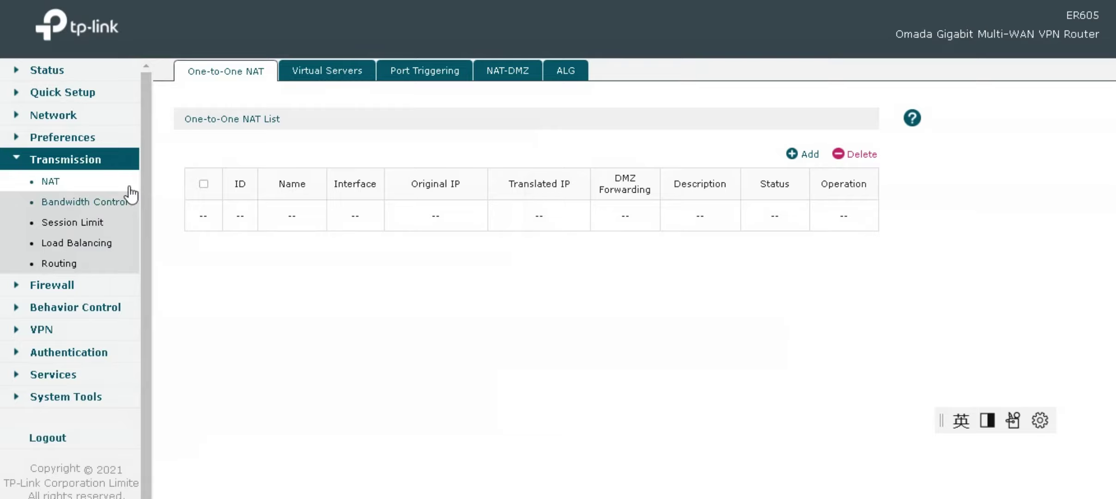
pyautogui.click(413, 73)
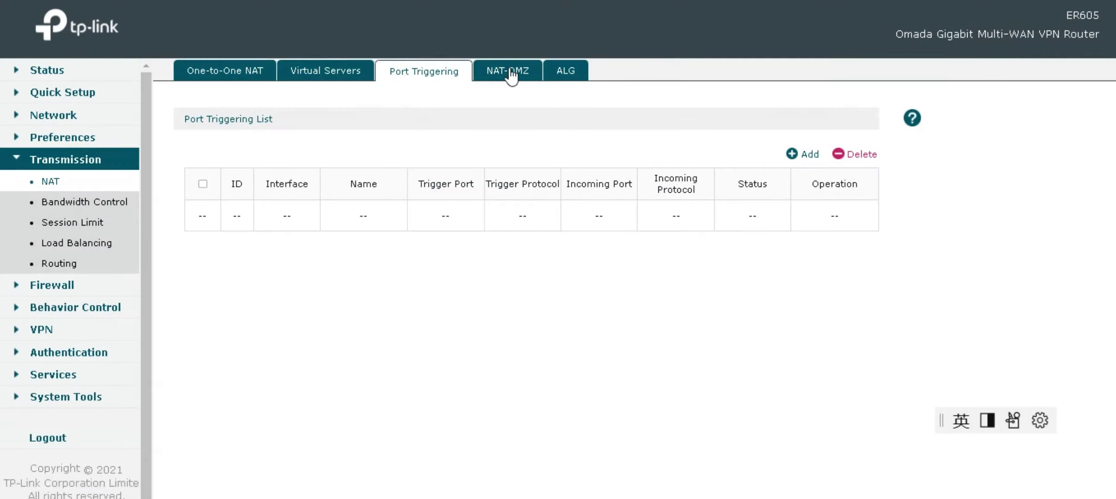
pyautogui.click(508, 68)
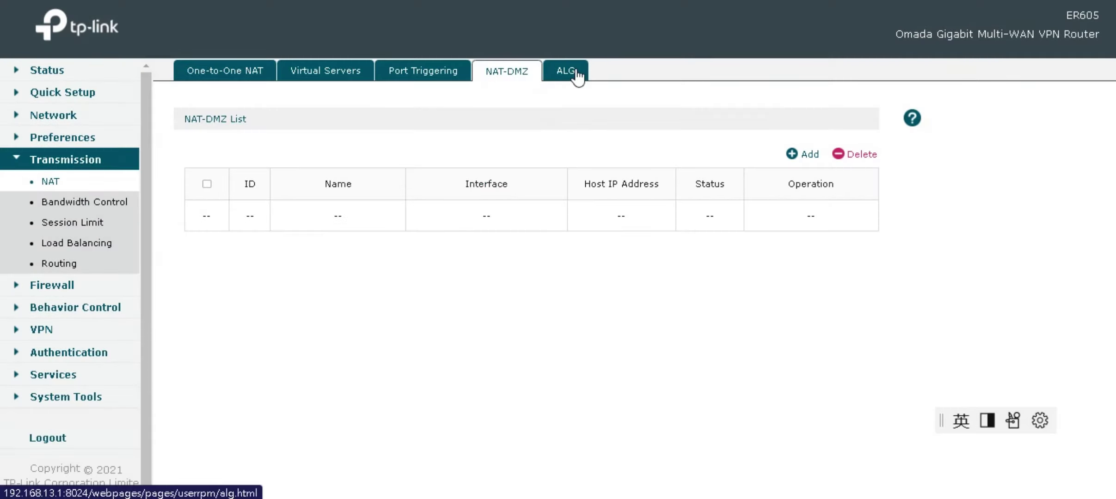
pyautogui.click(575, 68)
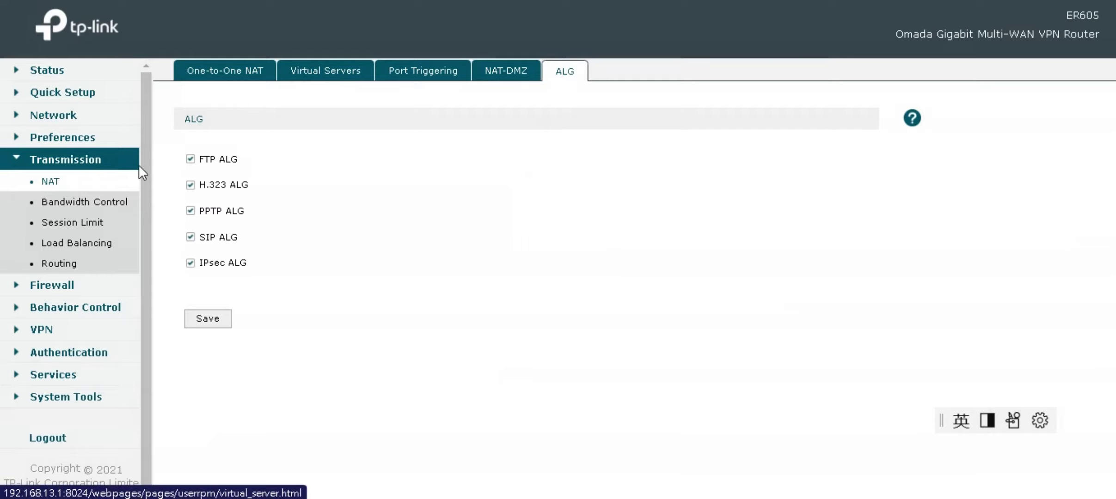
# - Check the Bandwidth Control configuration and rules, the Session Limit settings and the Session Monitor list
pyautogui.click(85, 202)
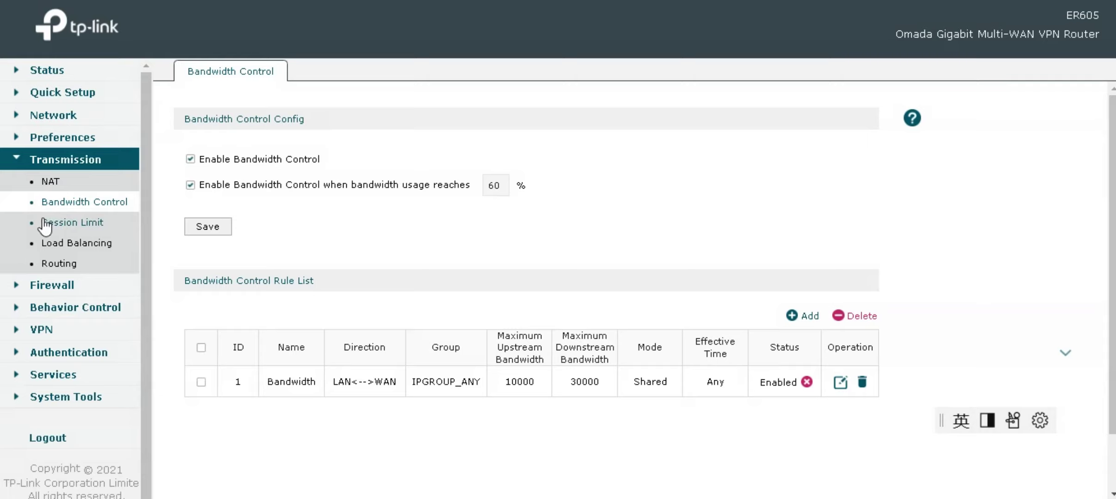
pyautogui.click(69, 223)
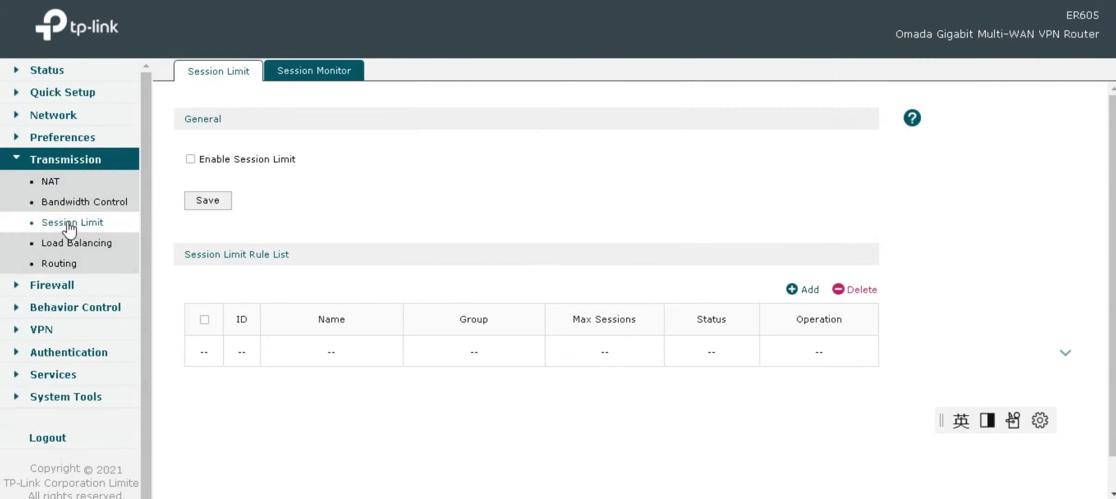
pyautogui.click(350, 79)
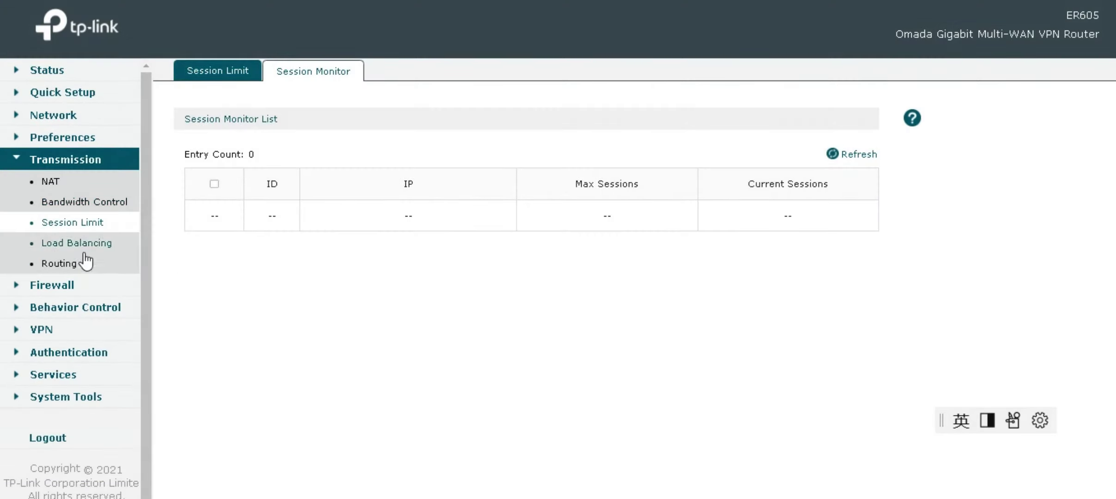
# - View the Load Balancing basic settings, Link Backup and Online Detection pages, and the Static Route list under Routing
pyautogui.click(79, 245)
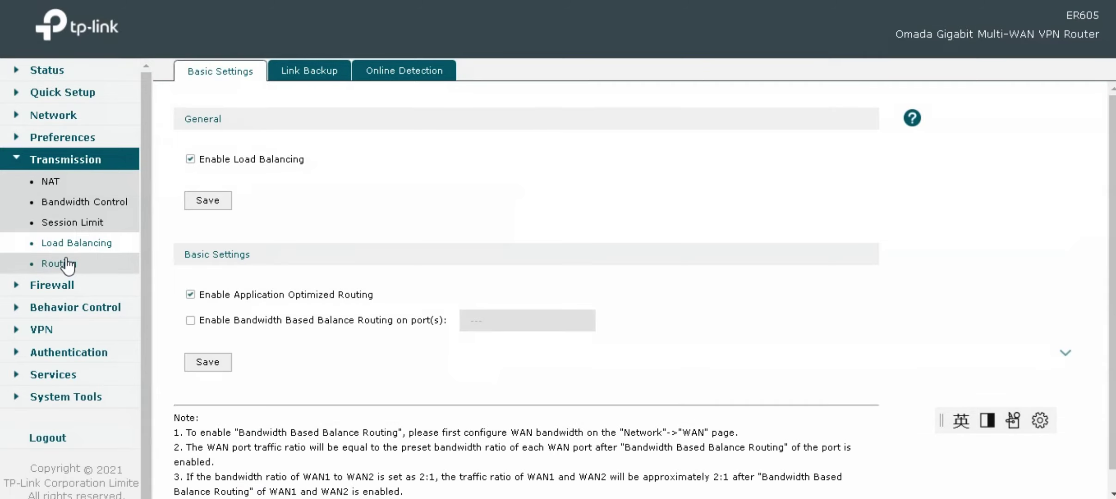
pyautogui.click(332, 73)
pyautogui.click(404, 69)
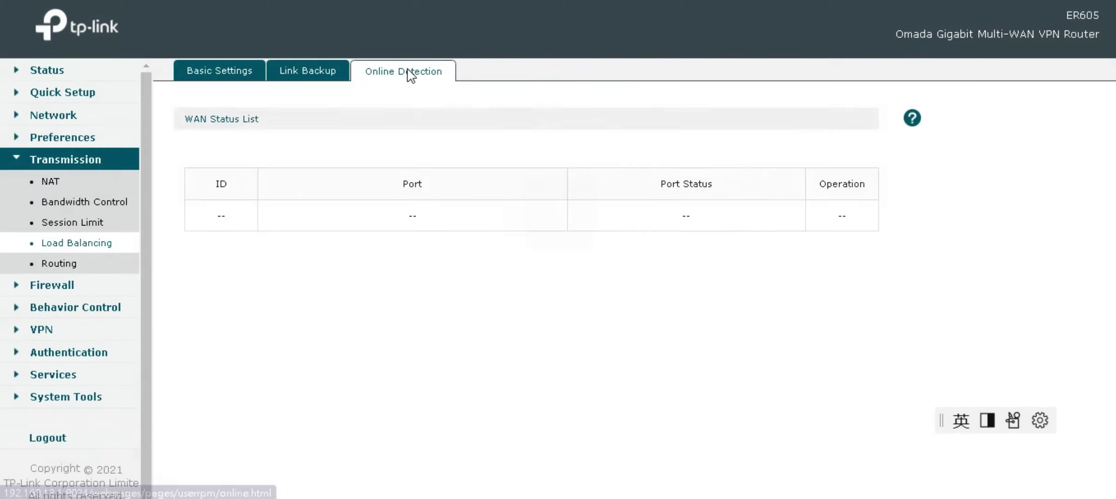
pyautogui.click(65, 262)
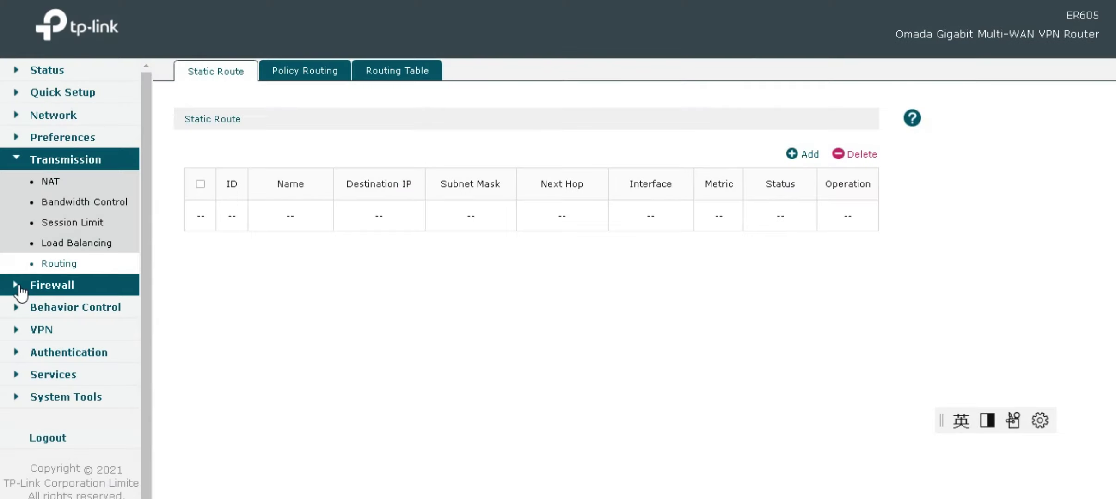
# - Look through the Firewall section's Anti ARP Spoofing, Attack Defense and Access Control pages
pyautogui.click(21, 285)
pyautogui.click(80, 203)
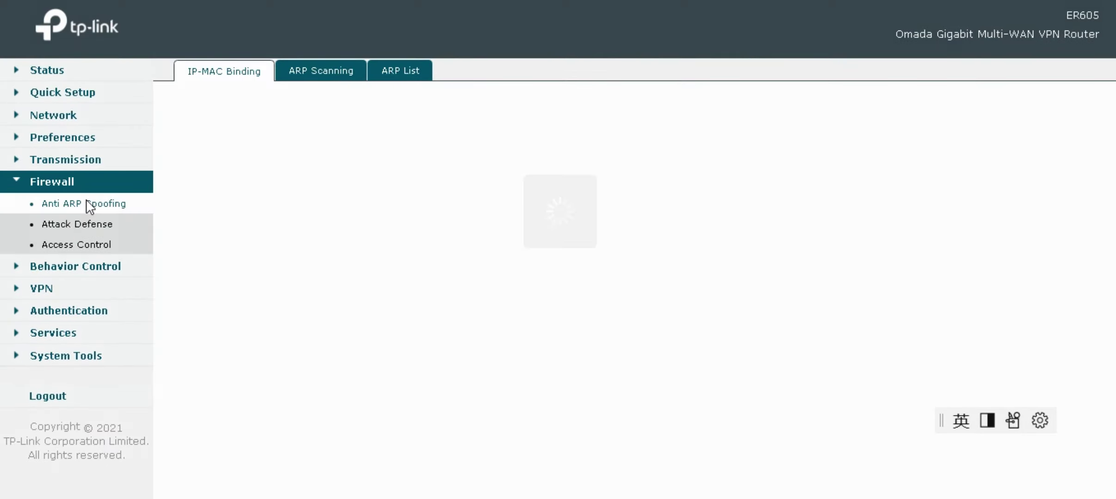
pyautogui.click(85, 225)
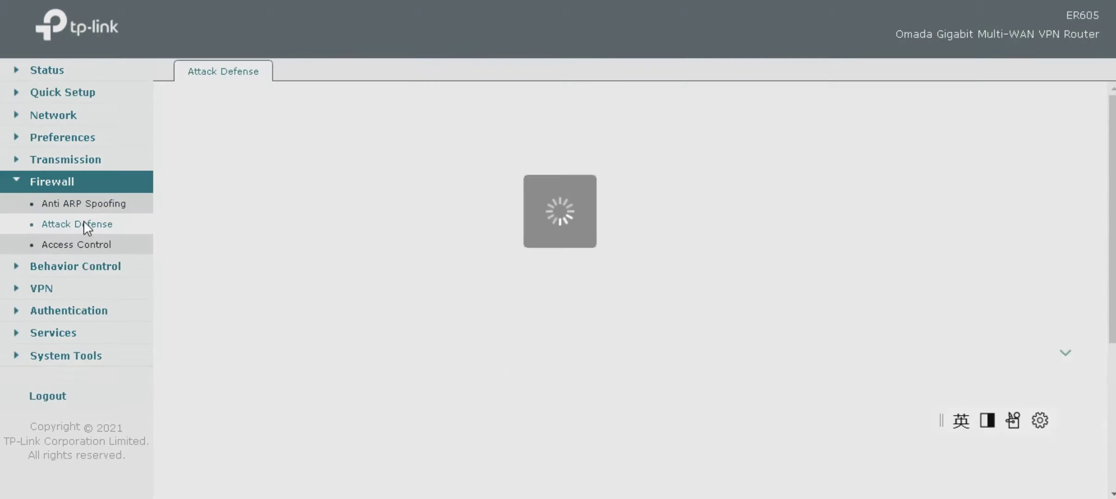
pyautogui.click(84, 244)
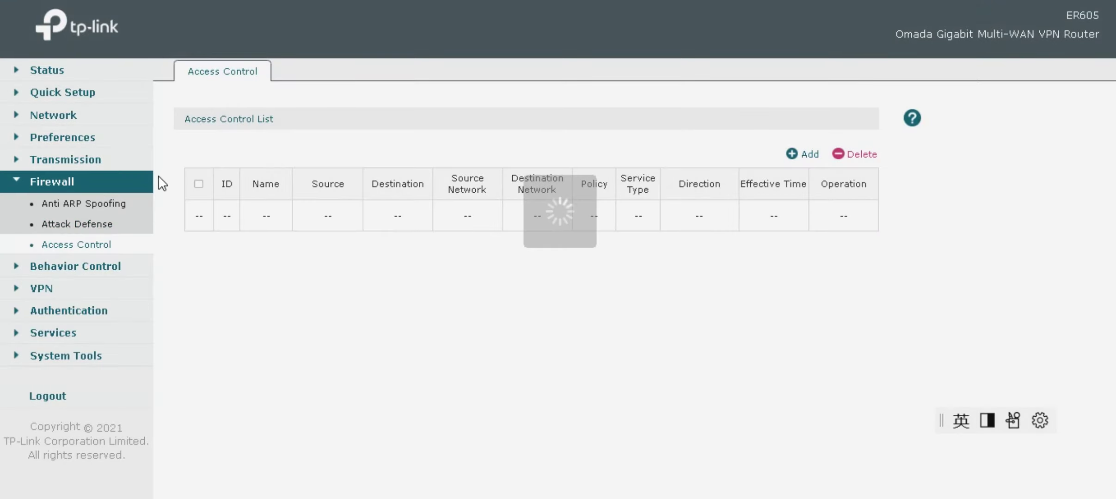
# - Return to Anti ARP Spoofing and examine its IP-MAC Binding, ARP Scanning and ARP List pages
pyautogui.doubleClick(105, 204)
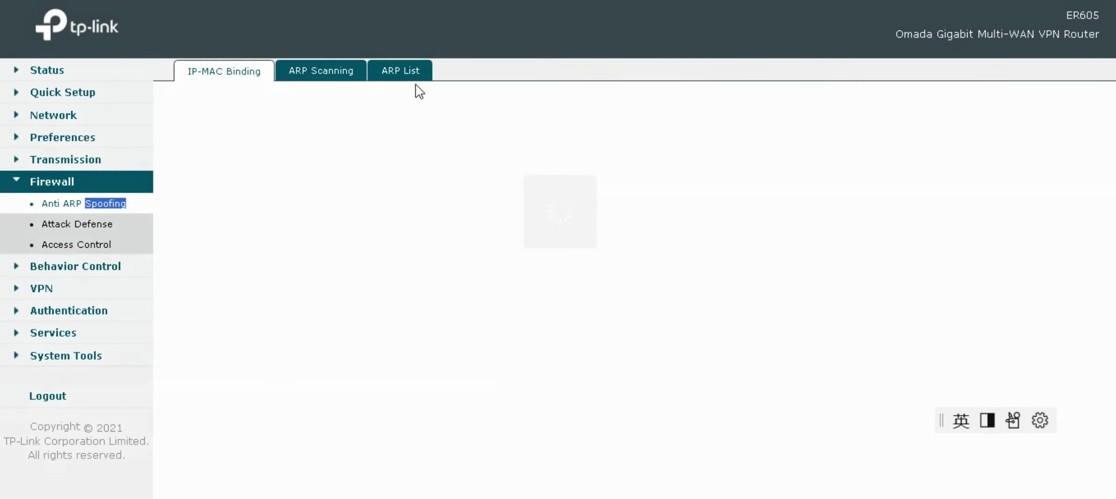
pyautogui.click(324, 79)
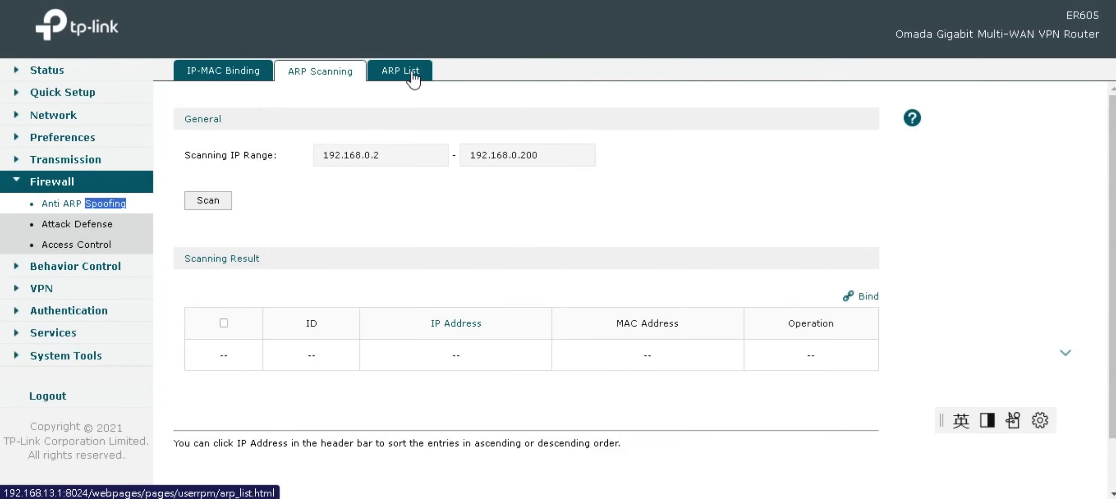
pyautogui.click(412, 73)
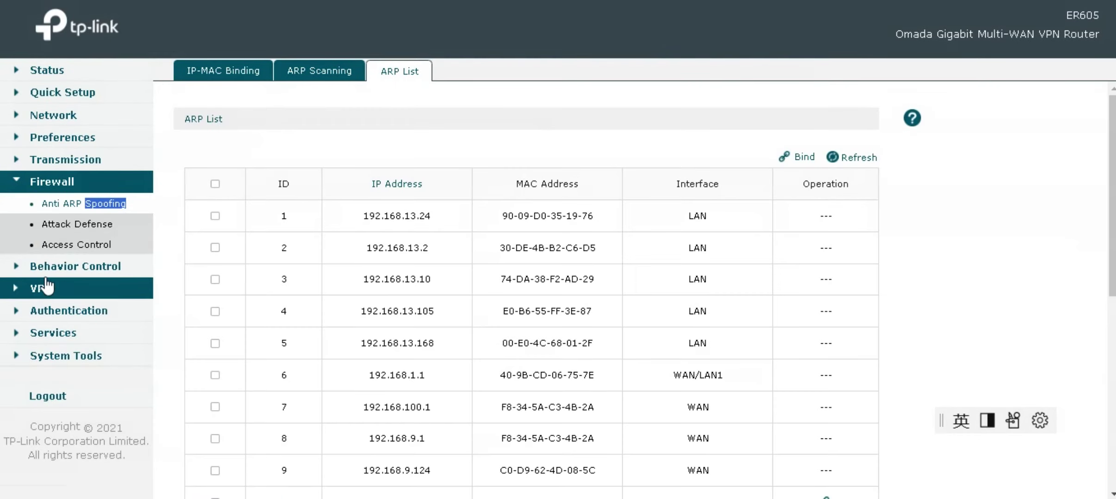
# - View the Web Filtering group list and the Web Security settings under Behavior Control
pyautogui.click(18, 266)
pyautogui.click(80, 226)
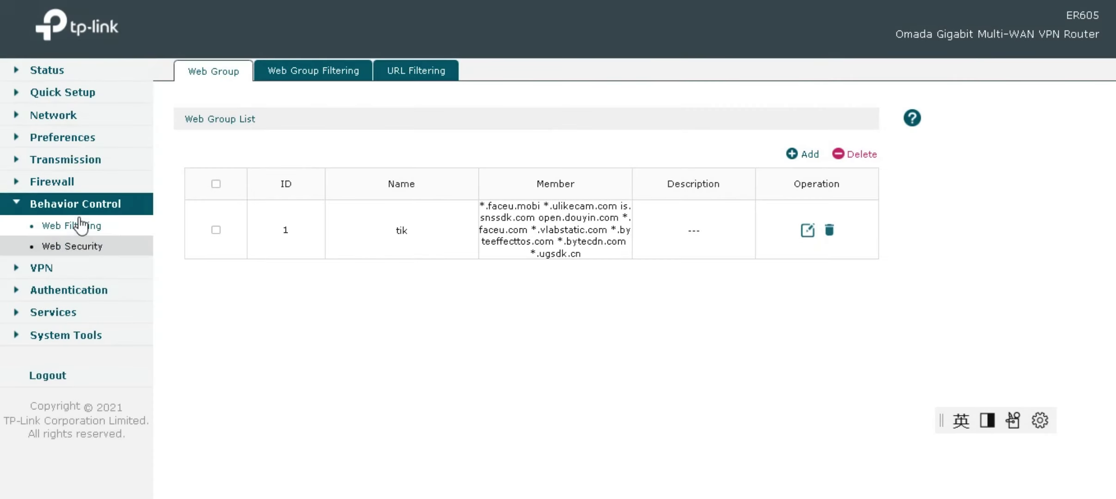
pyautogui.click(84, 249)
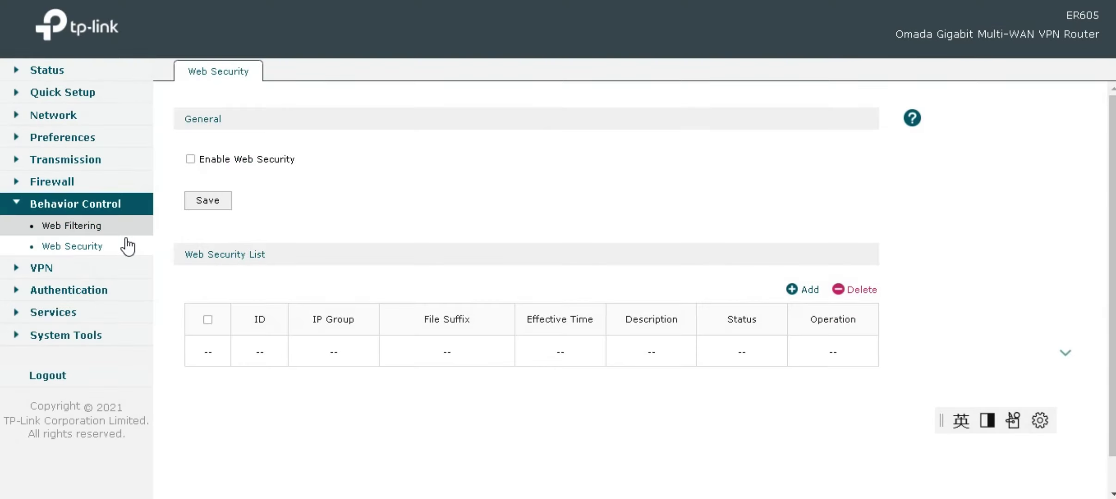
# - Look through the VPN section's PPTP server list, OpenVPN server list and user account list
pyautogui.click(19, 269)
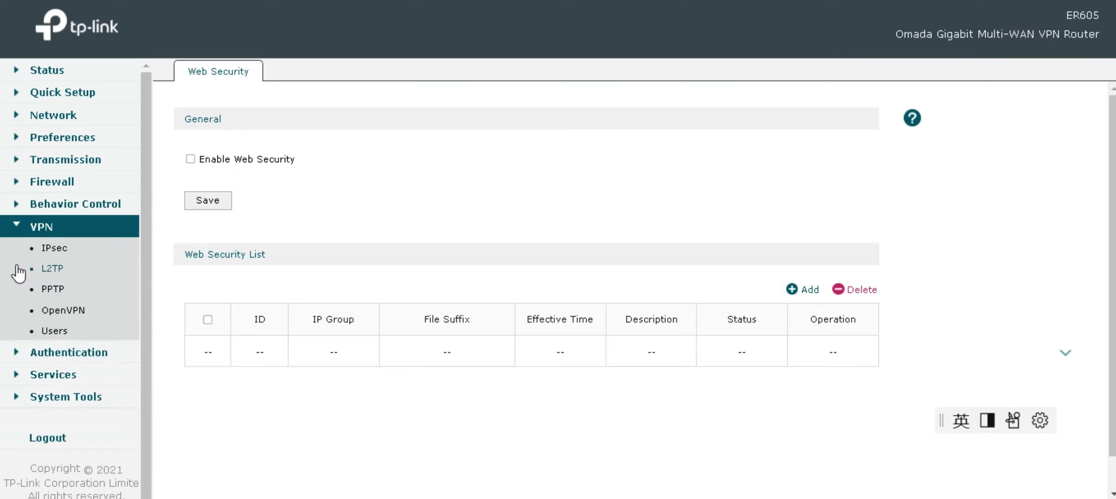
pyautogui.click(55, 291)
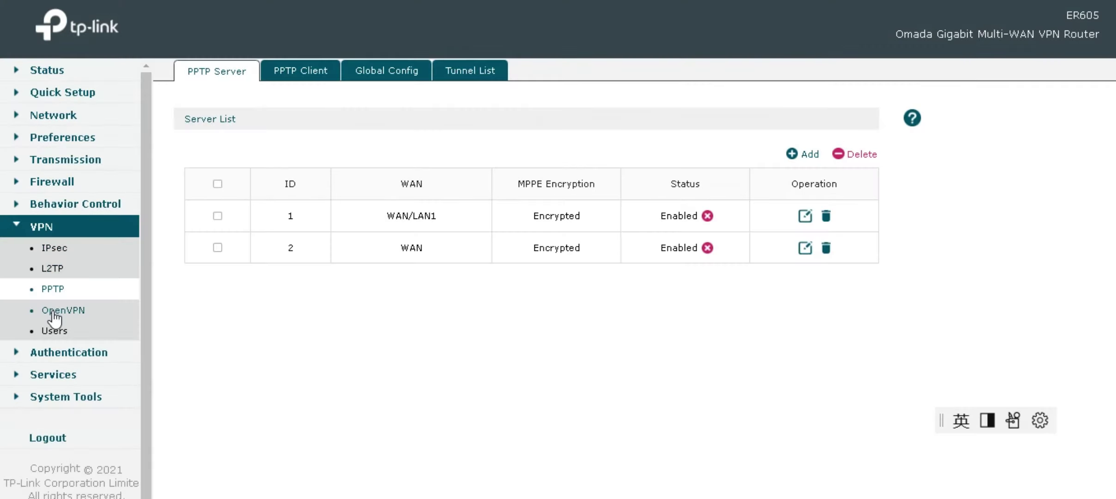
pyautogui.click(52, 312)
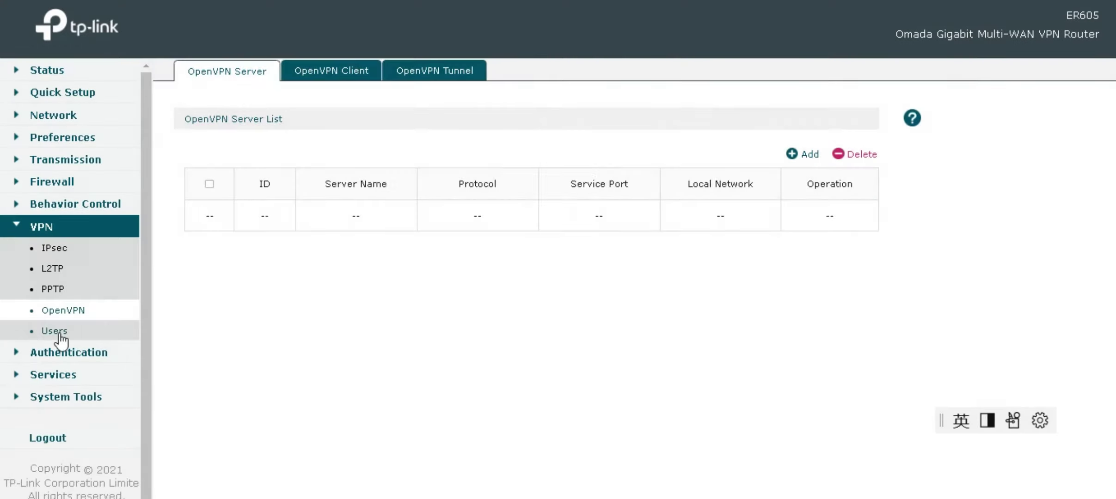
pyautogui.click(57, 331)
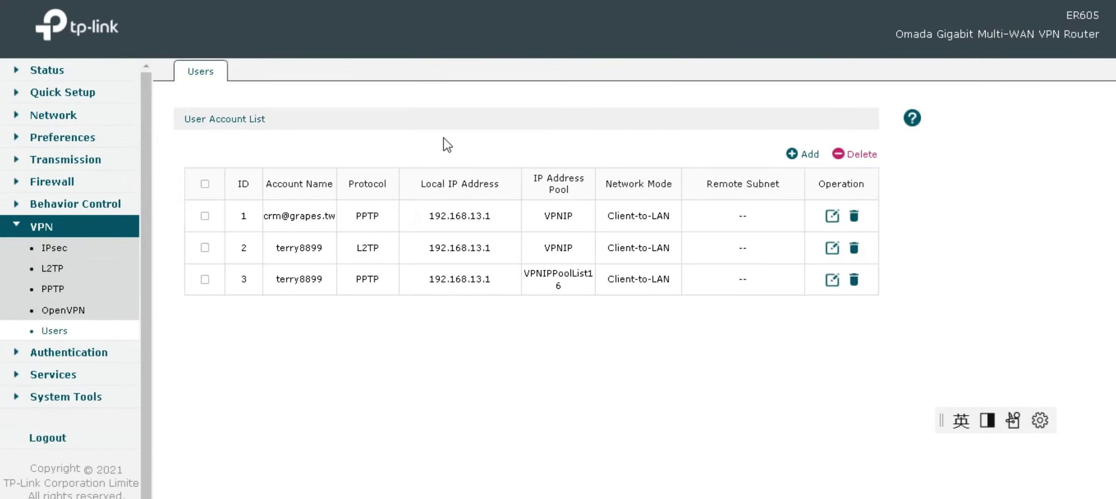
# - Return to PPTP to check its client, global configuration and tunnel list pages, and reopen the VPN user accounts
pyautogui.click(52, 288)
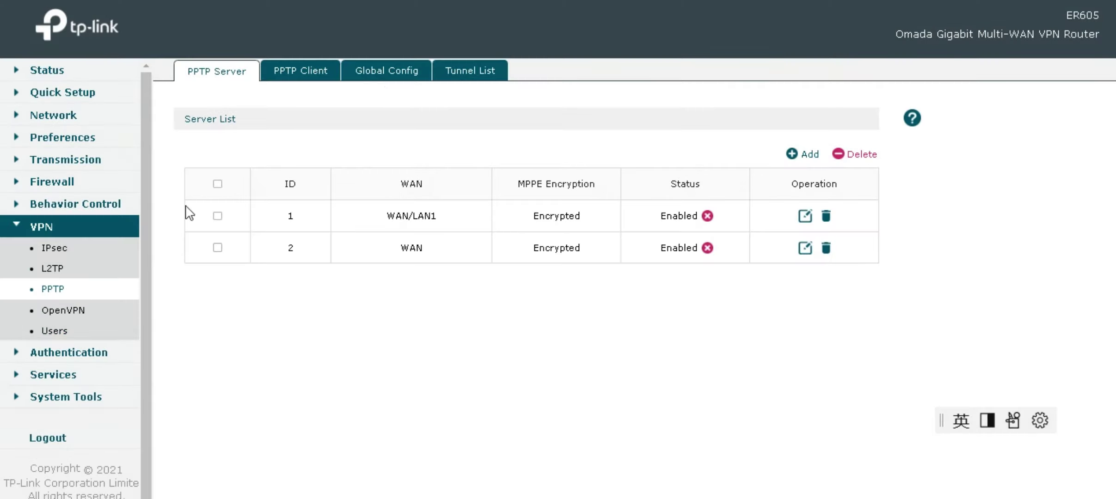
pyautogui.click(290, 74)
pyautogui.click(387, 73)
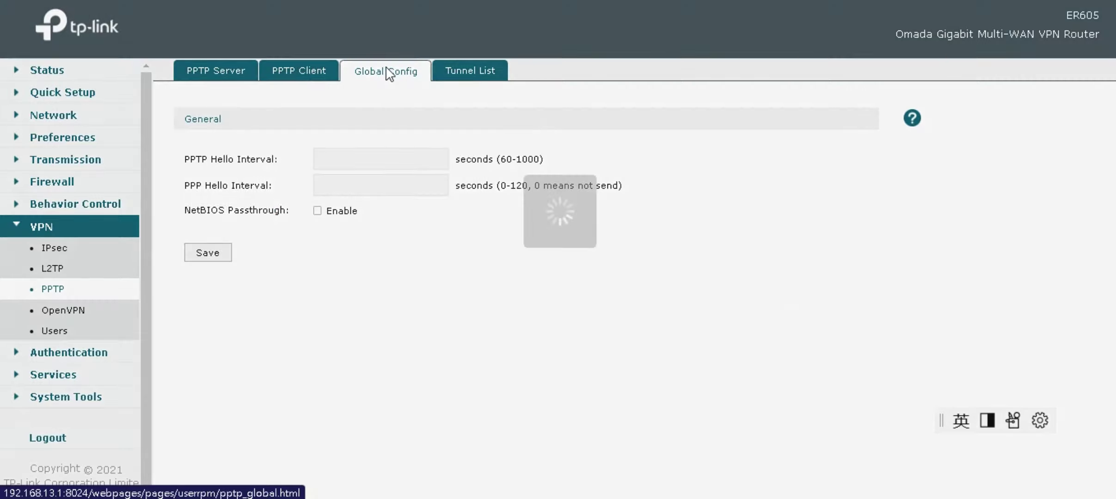
pyautogui.click(456, 73)
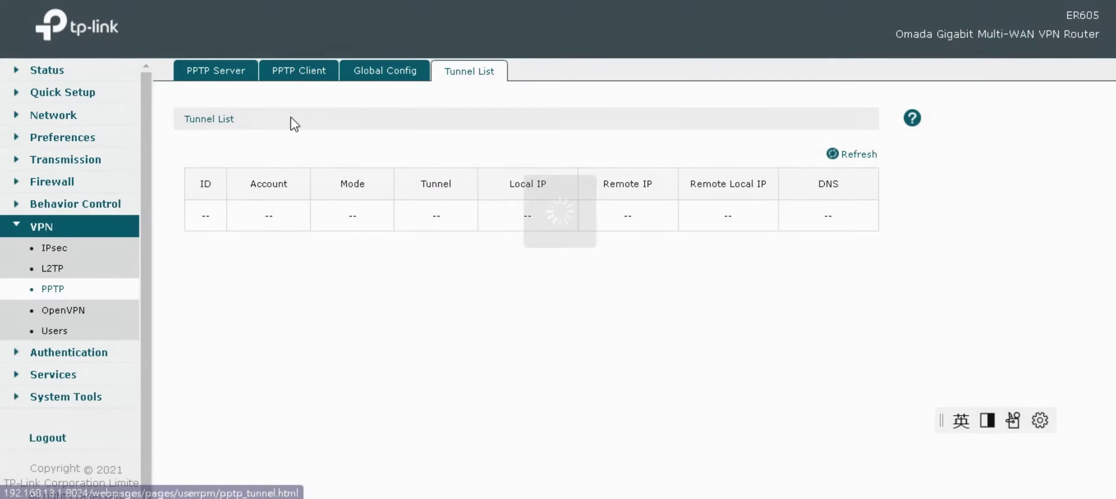
pyautogui.click(62, 332)
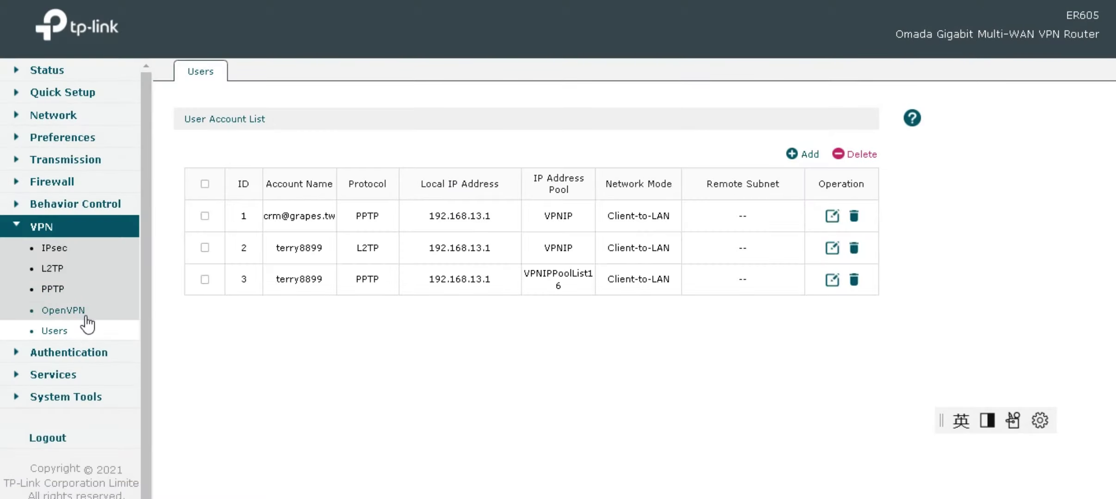
# - Review the Authentication section's Web Authentication settings, Guest Resources, User Management and Authentication Status pages
pyautogui.click(69, 337)
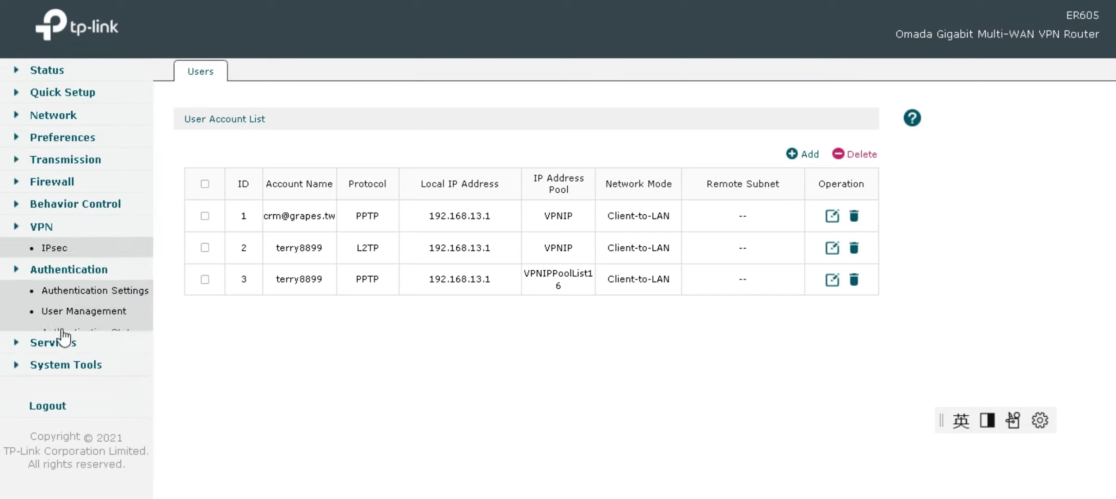
pyautogui.click(71, 277)
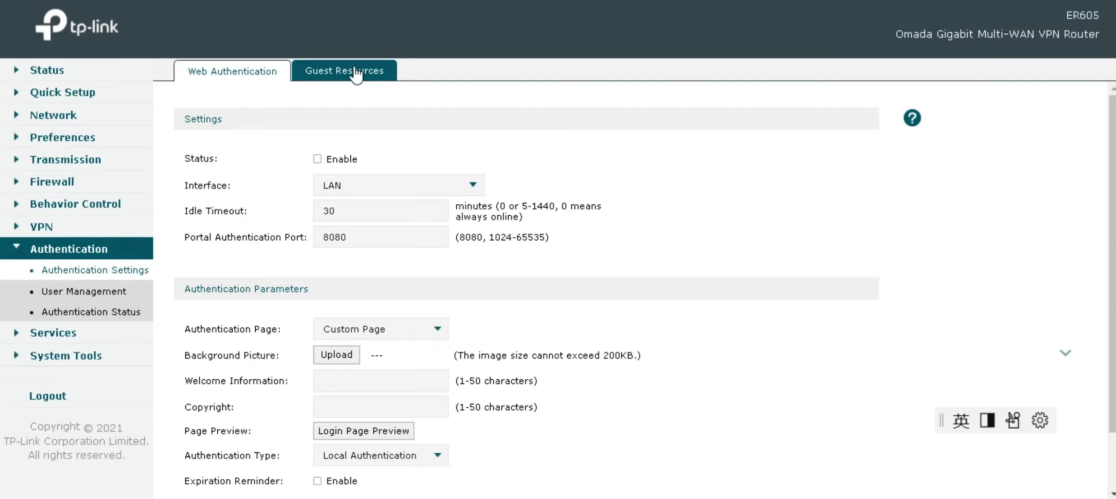
pyautogui.click(356, 74)
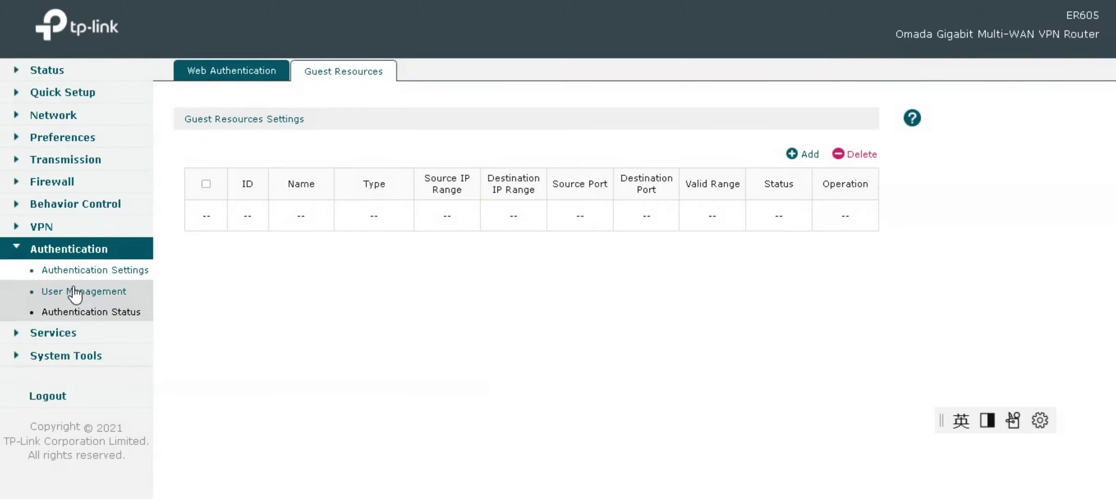
pyautogui.click(75, 290)
pyautogui.click(79, 315)
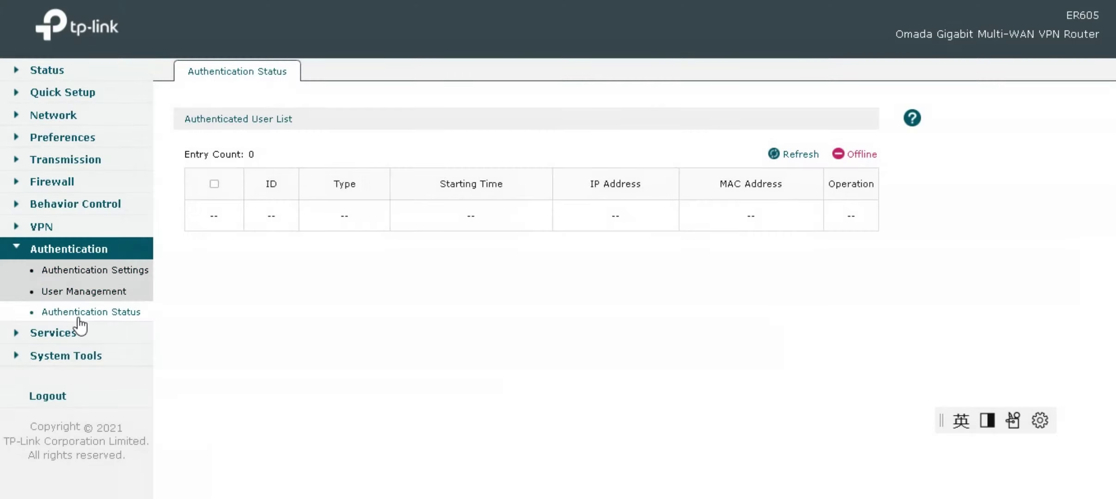
# - View the Dynamic DNS and UPnP pages under Services
pyautogui.click(56, 332)
pyautogui.click(58, 293)
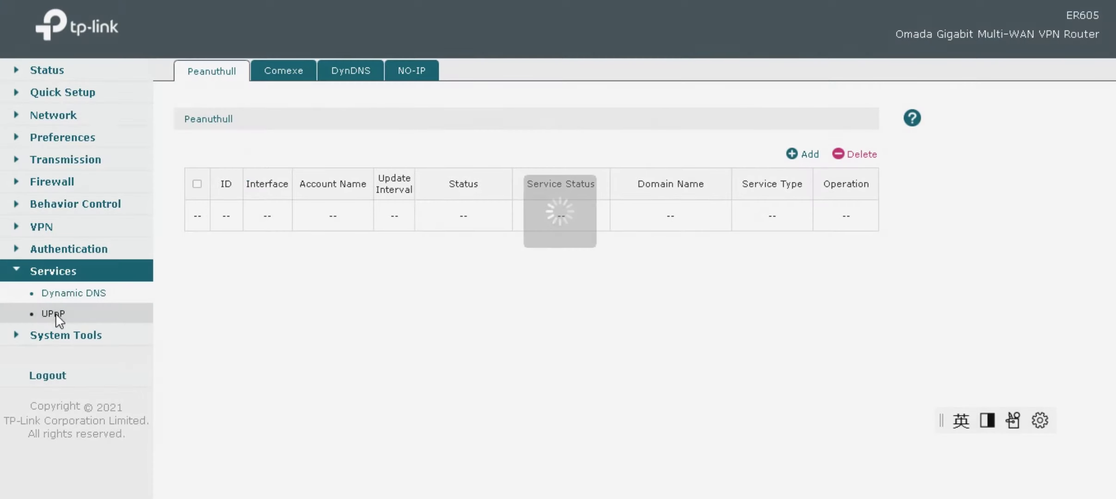
pyautogui.click(55, 313)
# - View the Admin Setup, Controller Settings and SNMP pages under System Tools
pyautogui.click(15, 334)
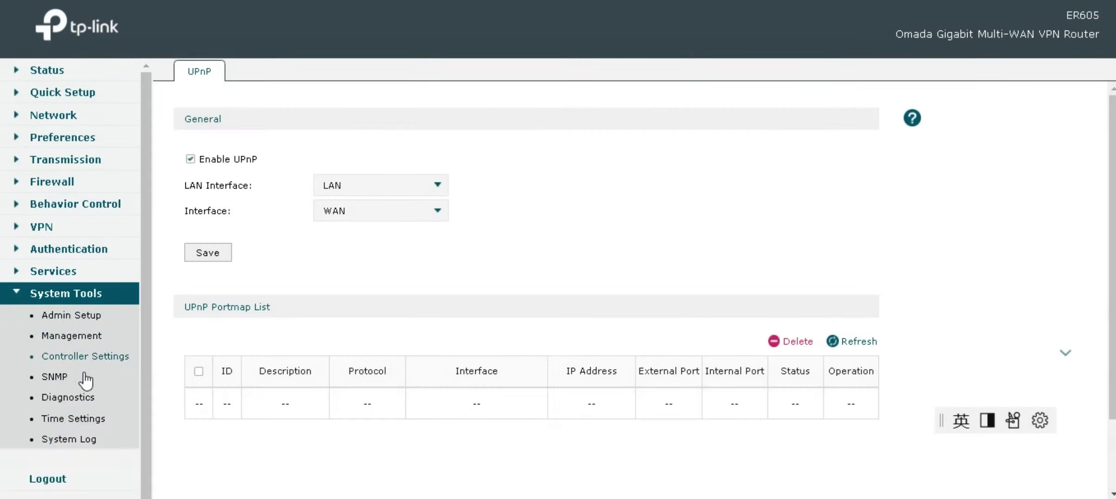
pyautogui.click(72, 315)
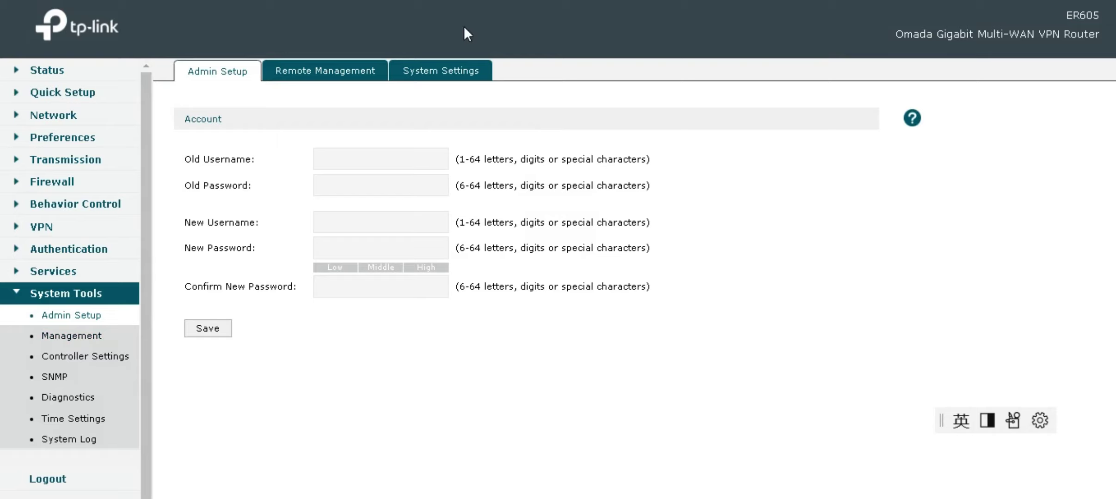
pyautogui.click(76, 360)
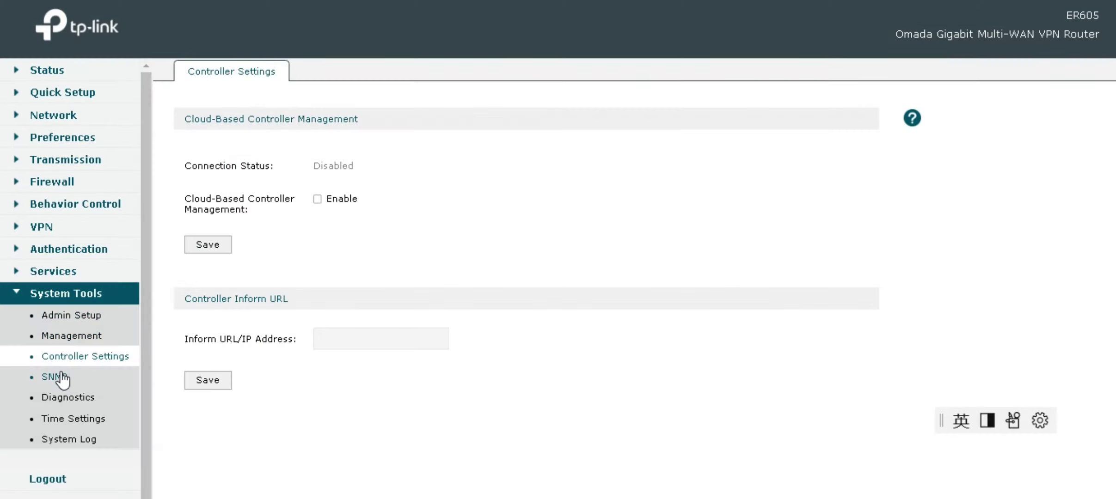
pyautogui.click(70, 372)
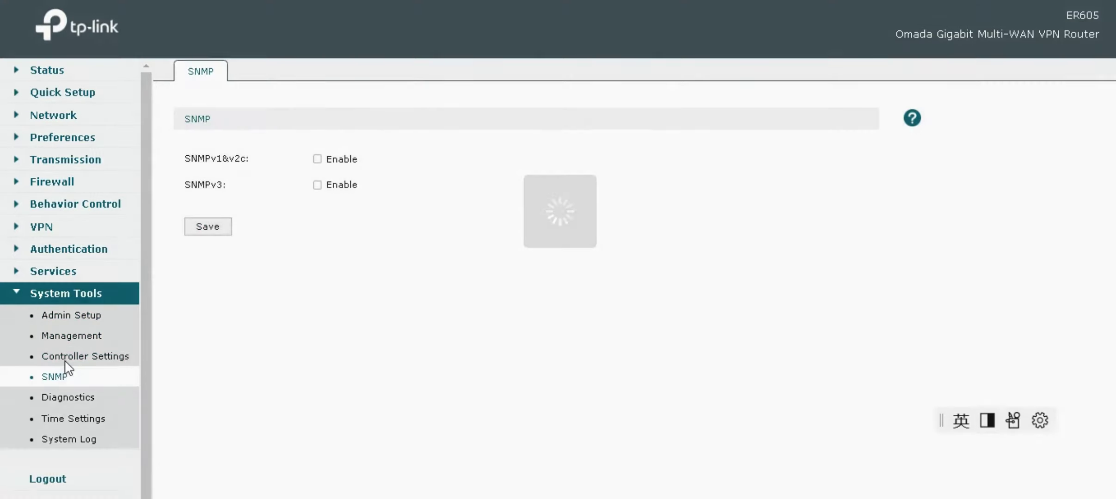
# - Check the Diagnostics section's Remote Assistance page, the Time Settings and the System Log settings and entries
pyautogui.click(60, 398)
pyautogui.click(321, 73)
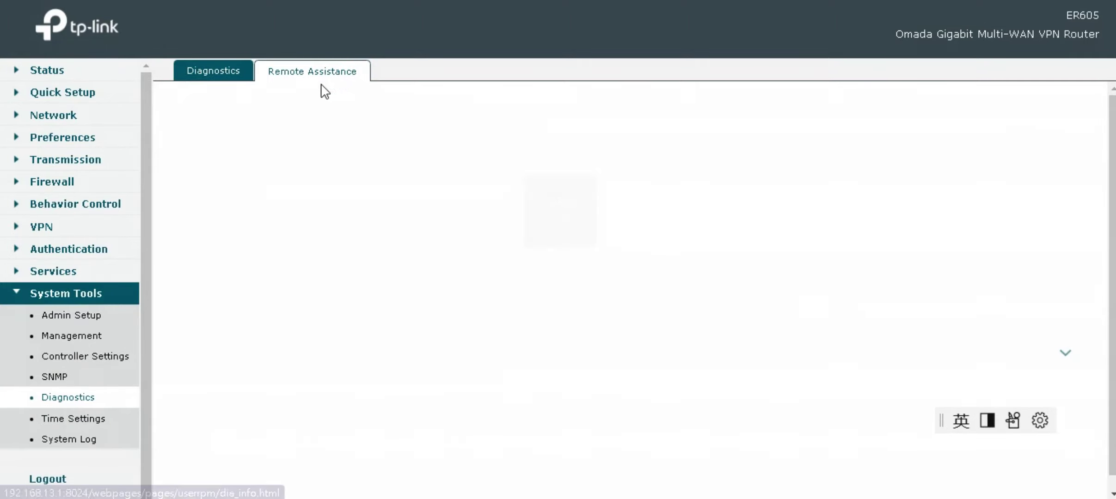
pyautogui.click(77, 421)
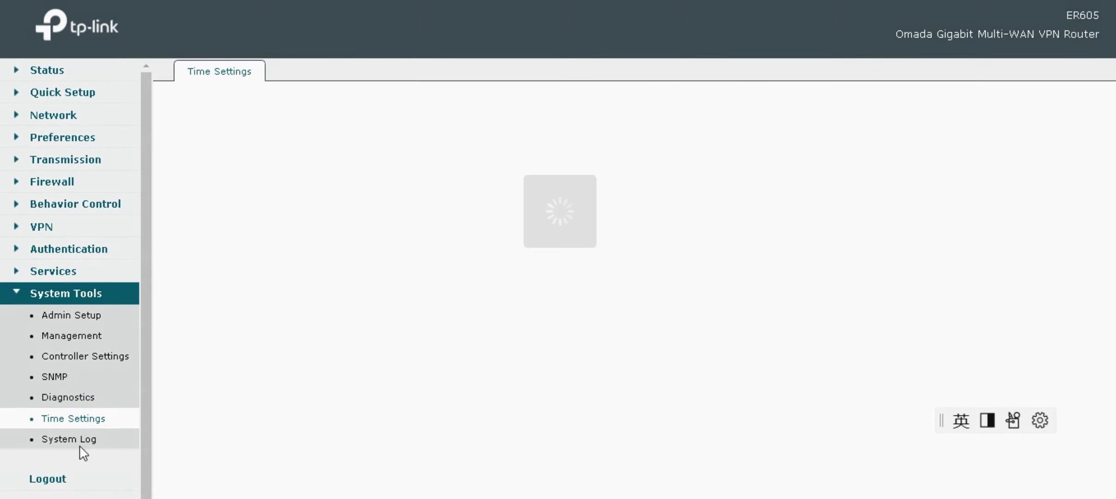
pyautogui.click(82, 441)
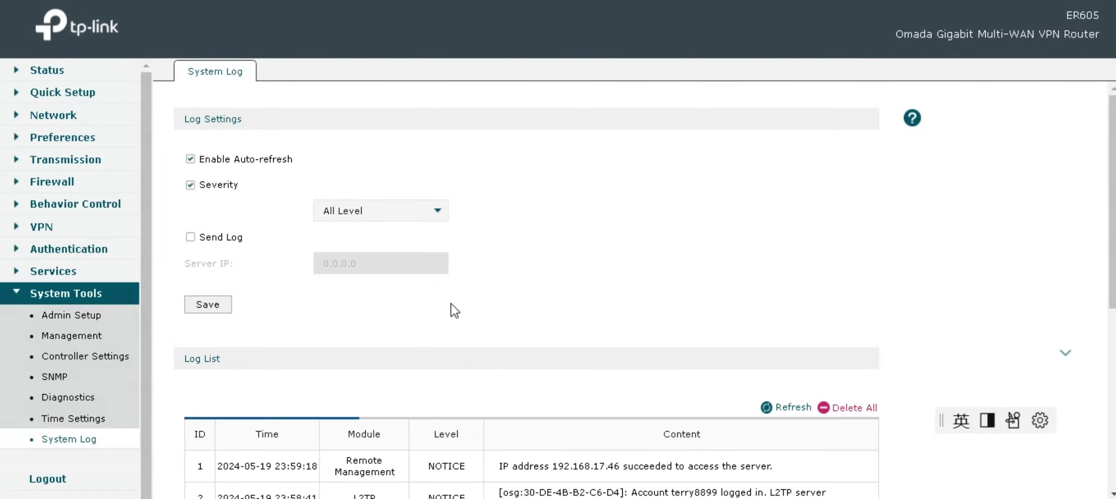
pyautogui.scroll(-5, 462, 300)
pyautogui.scroll(5, 470, 293)
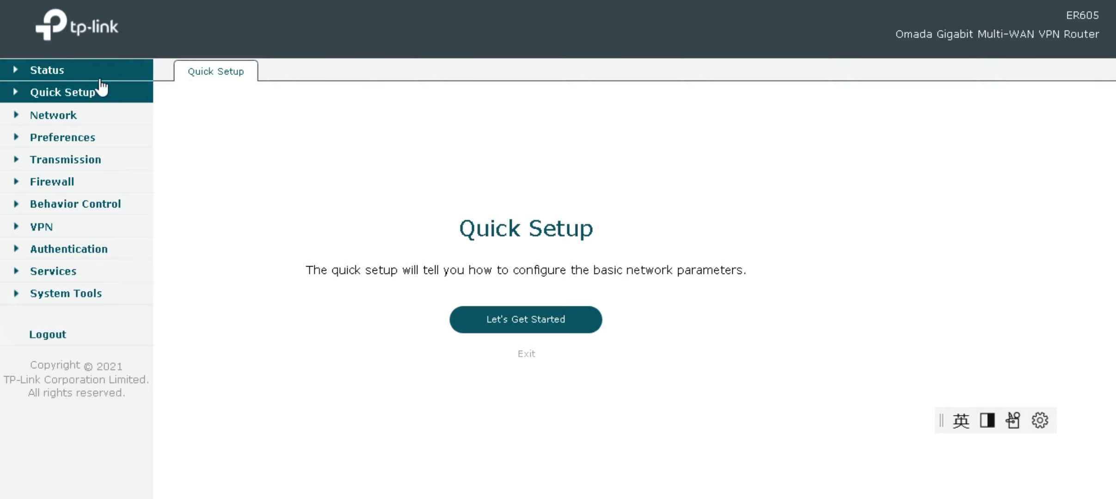
# - Review the System Status page and the Interface and IP Statistics under Traffic Statistics, and return to System Status
pyautogui.click(67, 76)
pyautogui.click(72, 92)
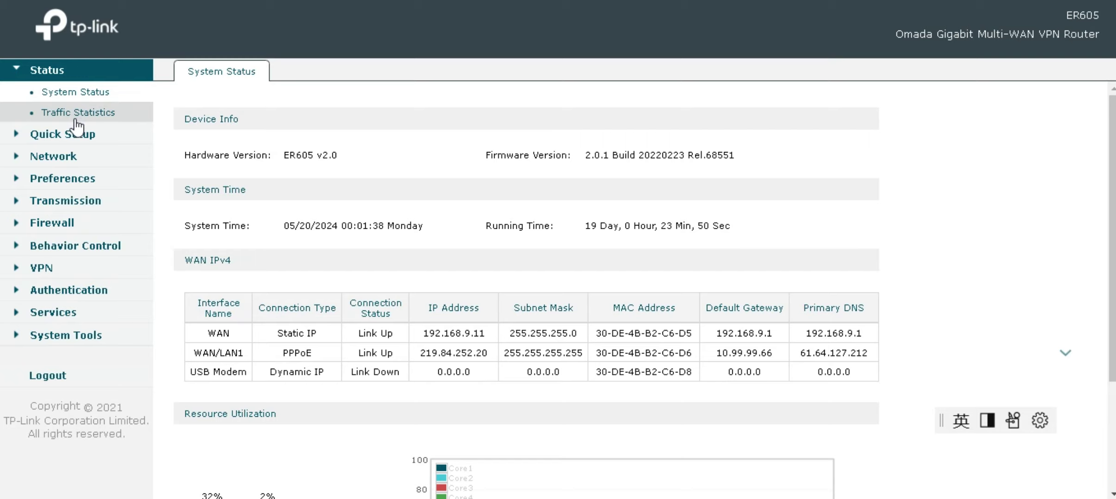
pyautogui.click(79, 121)
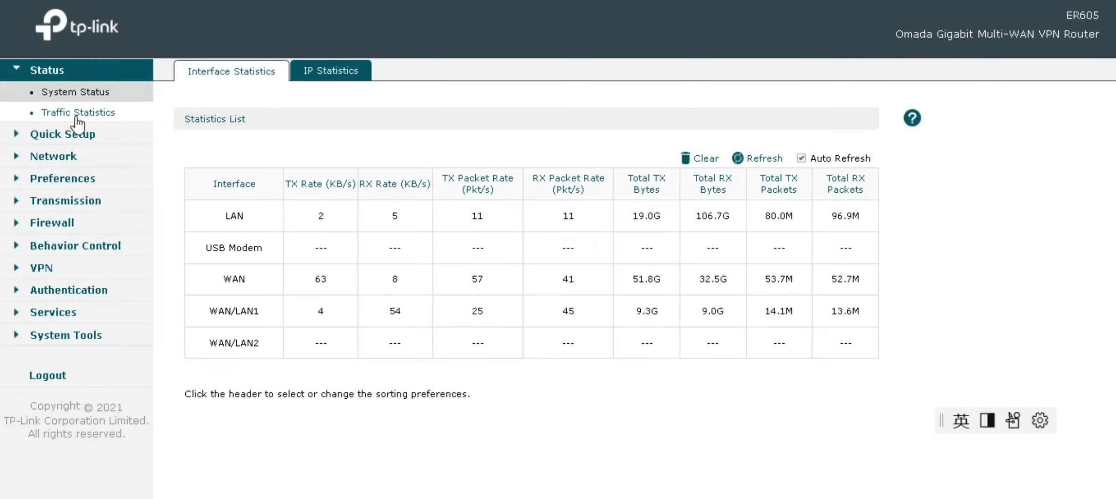
pyautogui.click(338, 76)
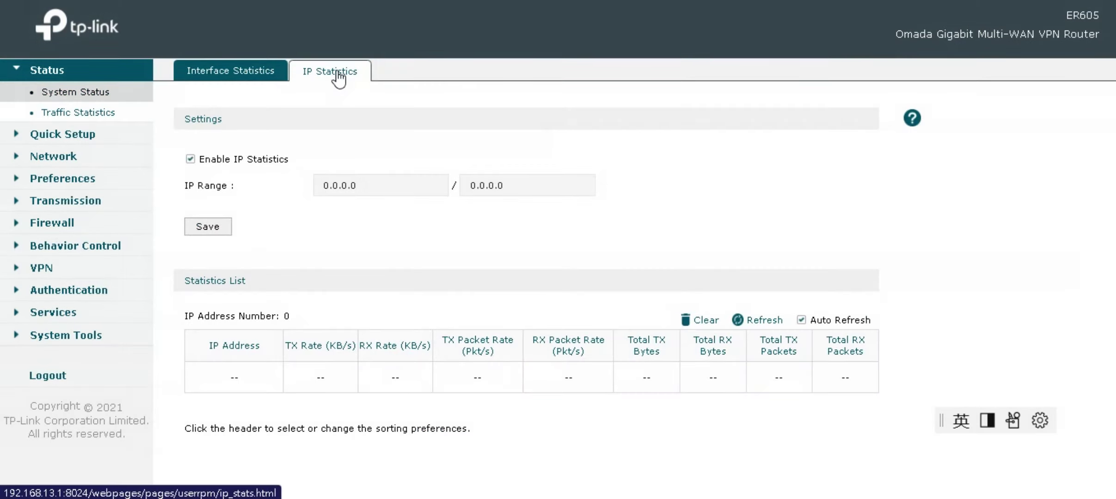
pyautogui.click(89, 92)
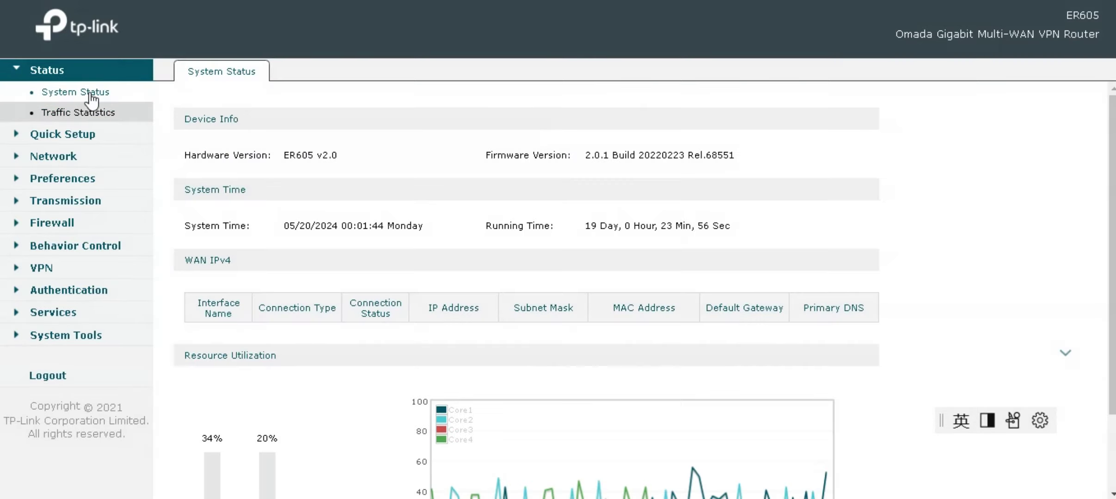
# - View Quick Setup, and examine the Network section's LAN settings, DHCP Client List and Address Reservation pages
pyautogui.click(16, 136)
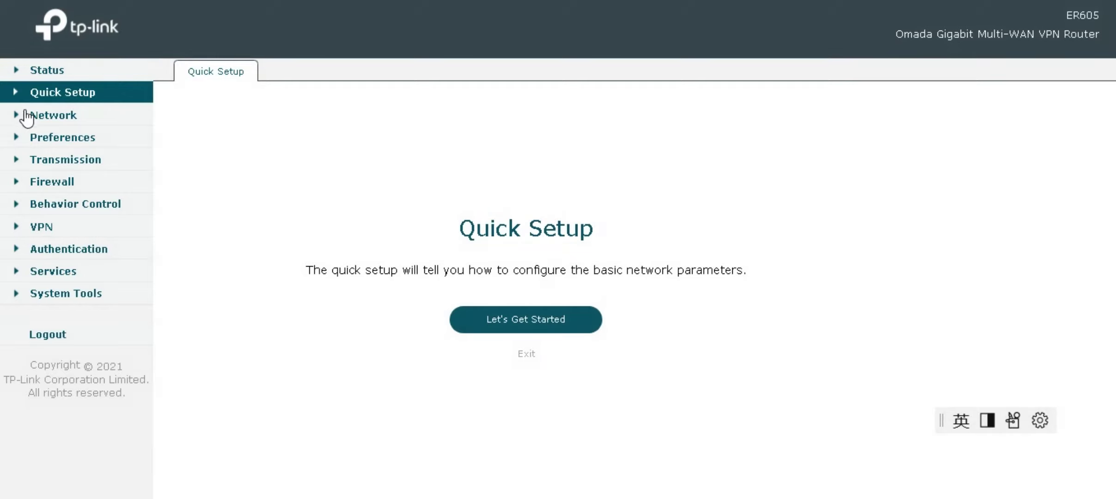
pyautogui.click(15, 118)
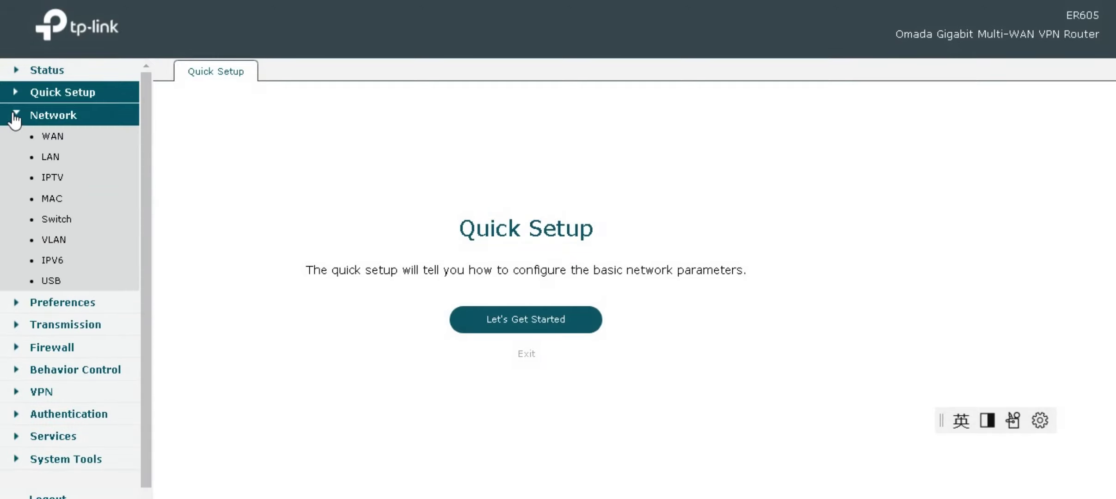
pyautogui.click(58, 156)
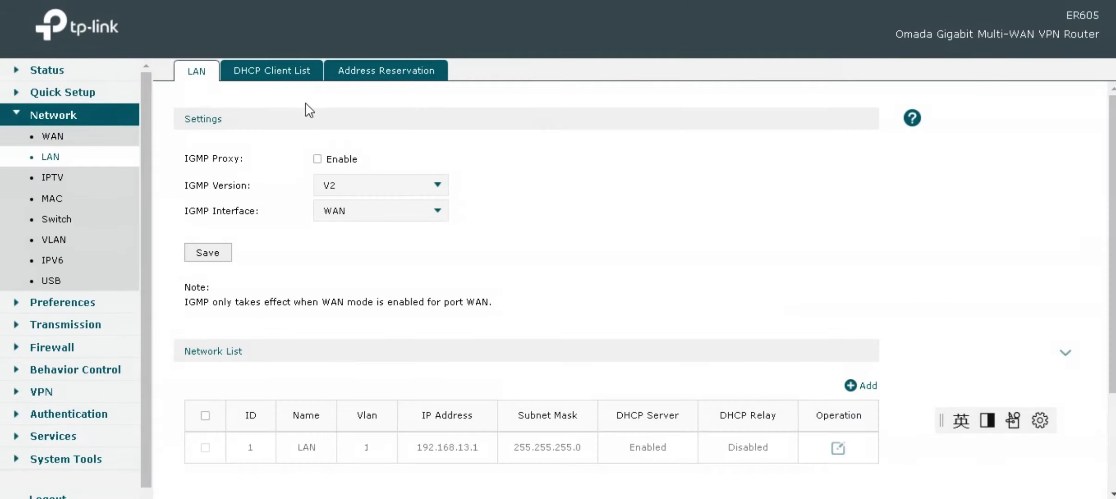
pyautogui.click(274, 75)
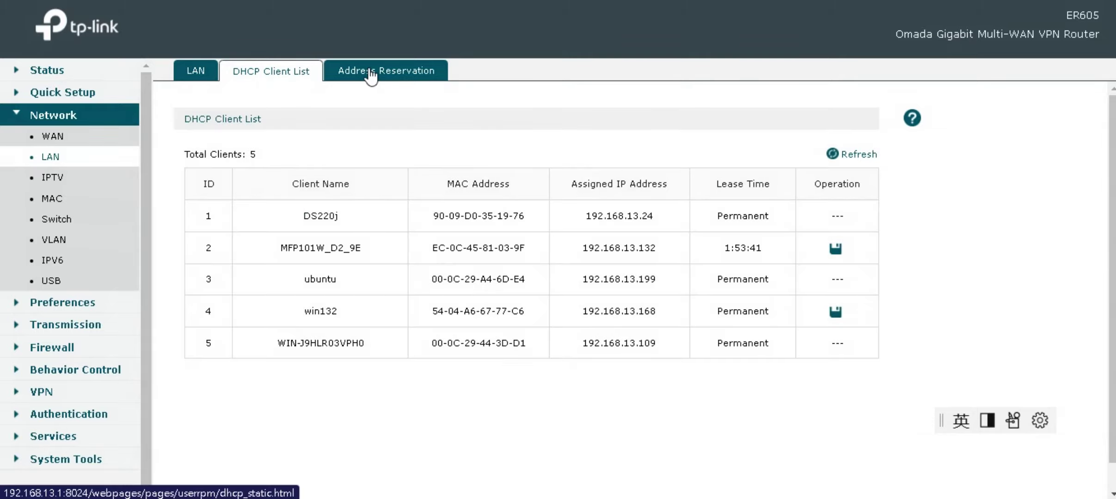
pyautogui.click(370, 74)
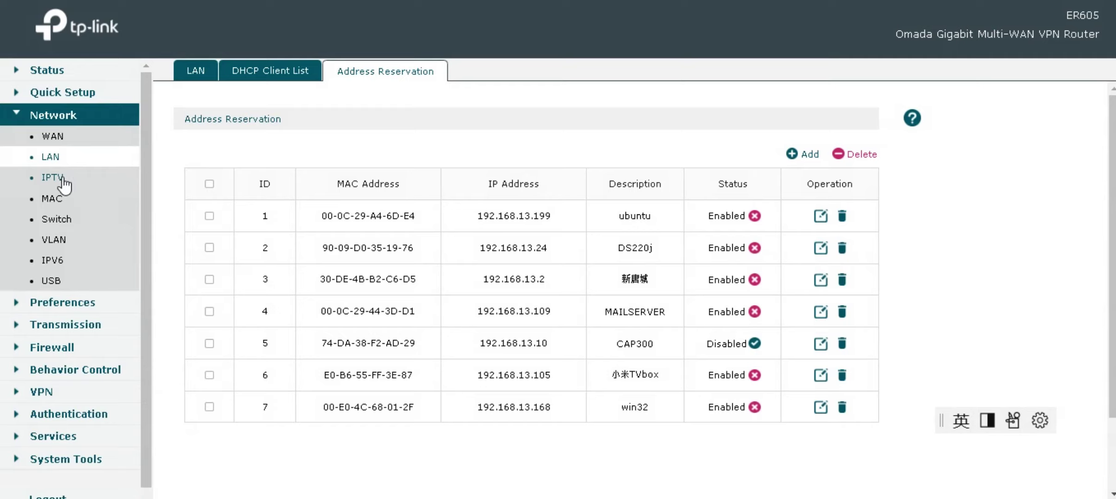
# - Look through the IPTV, MAC, Switch and VLAN pages under Network
pyautogui.click(62, 179)
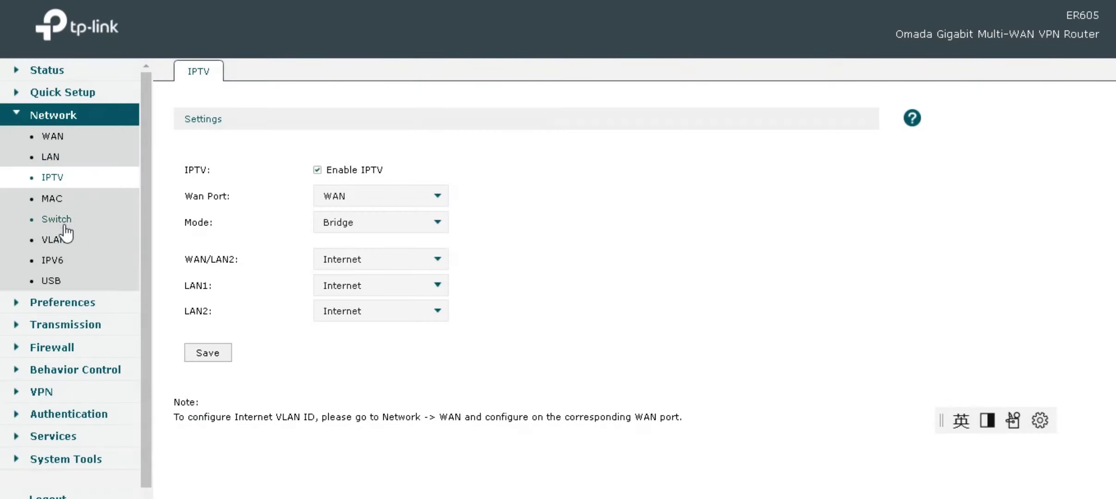
pyautogui.click(52, 200)
pyautogui.click(55, 220)
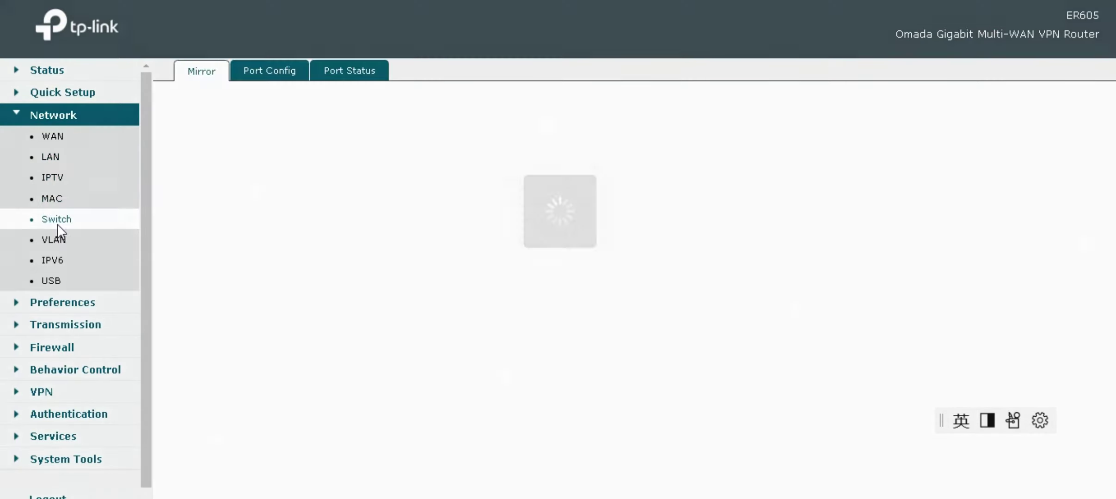
pyautogui.click(52, 243)
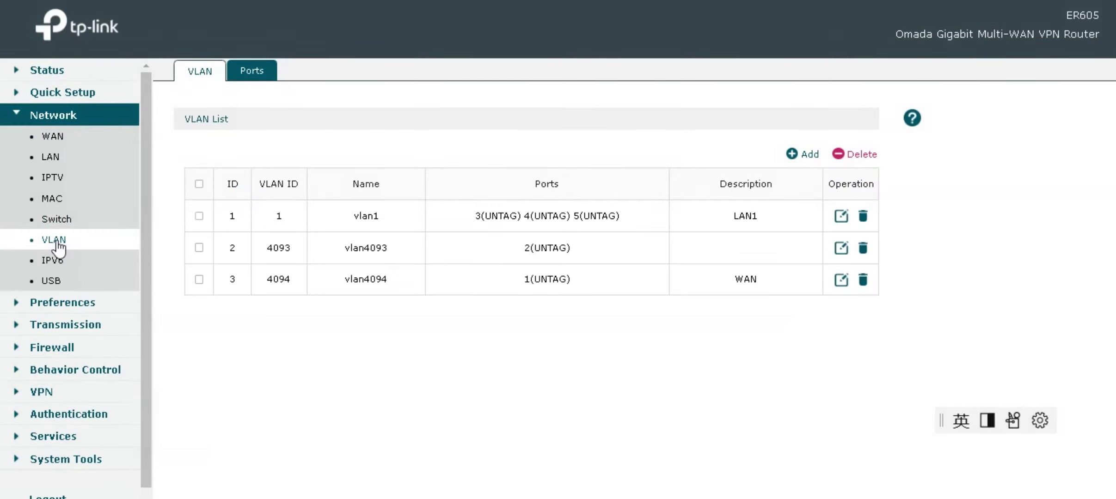
# - View the IPV6 and USB Modem pages under Network, and revisit the VLAN List and its Ports page
pyautogui.click(53, 262)
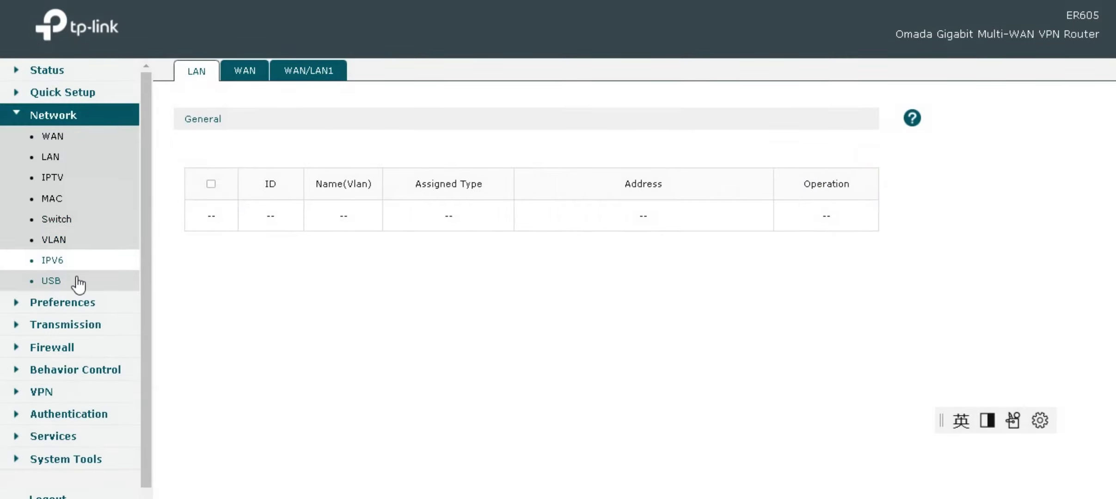
pyautogui.click(79, 282)
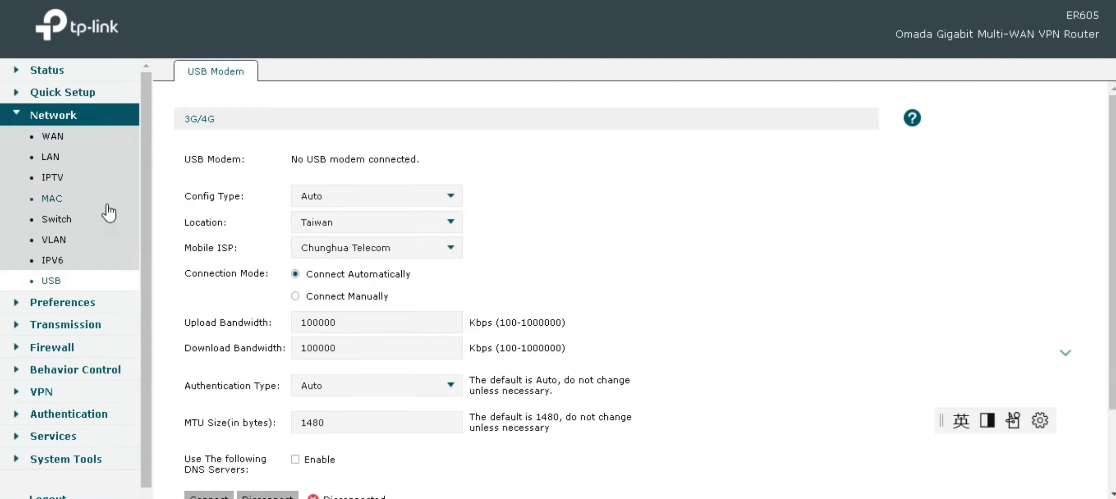
pyautogui.click(72, 242)
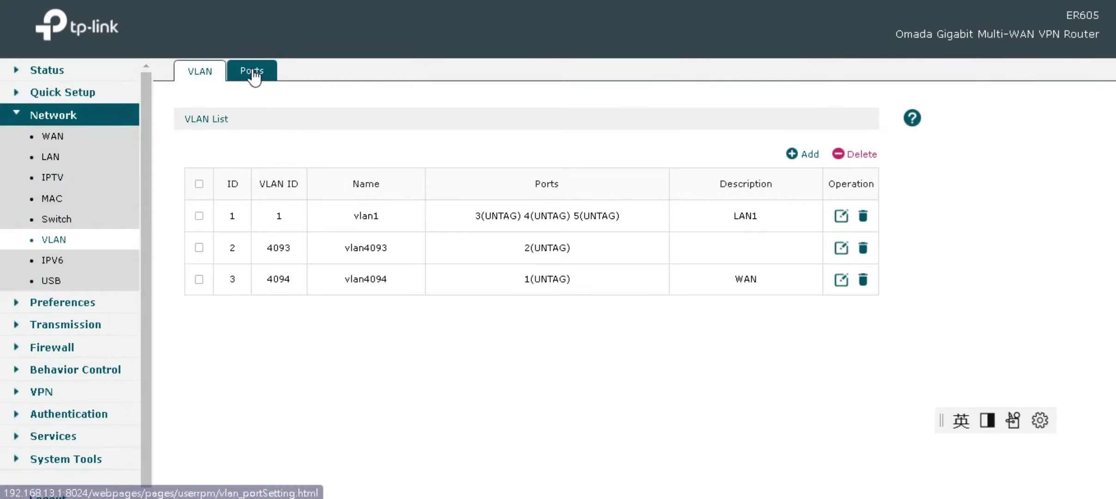
pyautogui.click(254, 73)
pyautogui.click(200, 70)
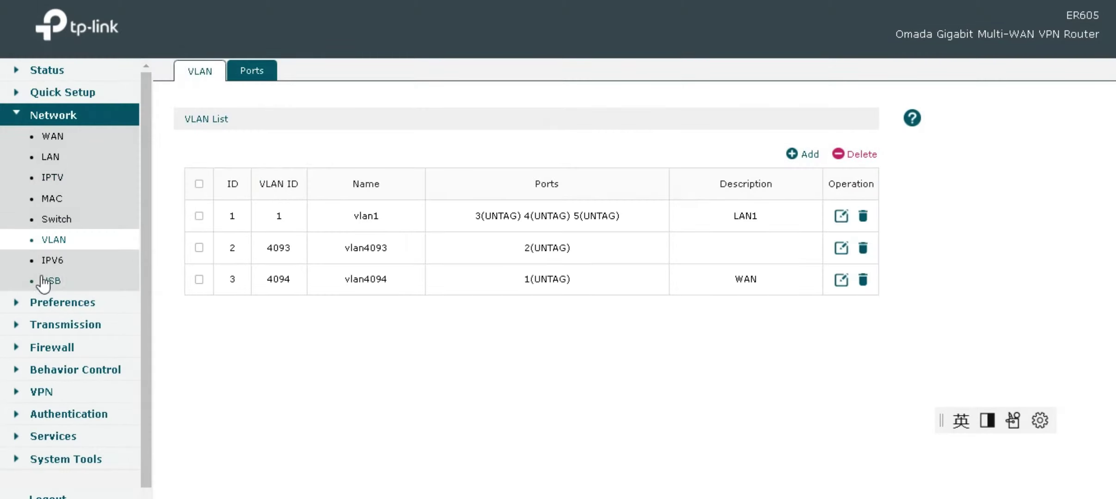
# - Examine the Port Config and Port Status pages of the Network section's Switch settings
pyautogui.click(55, 219)
pyautogui.click(284, 74)
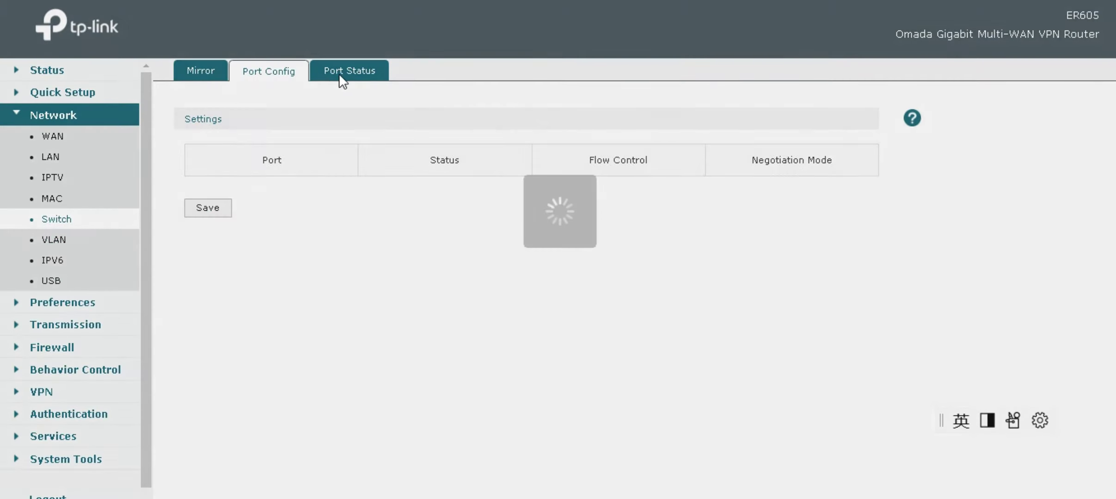
pyautogui.click(343, 73)
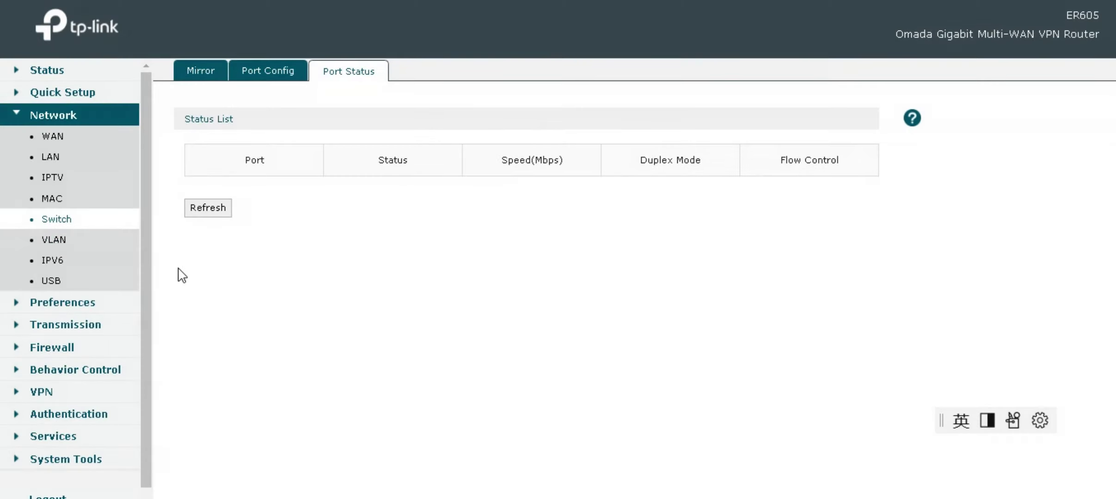
# - Review the IP Group, IP Address and Time Range lists under Preferences
pyautogui.click(20, 310)
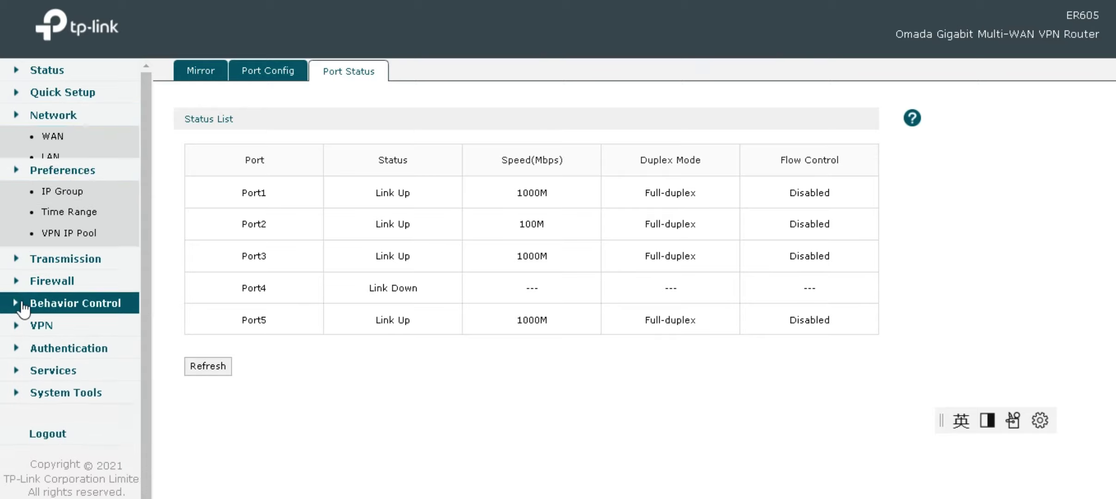
pyautogui.click(65, 161)
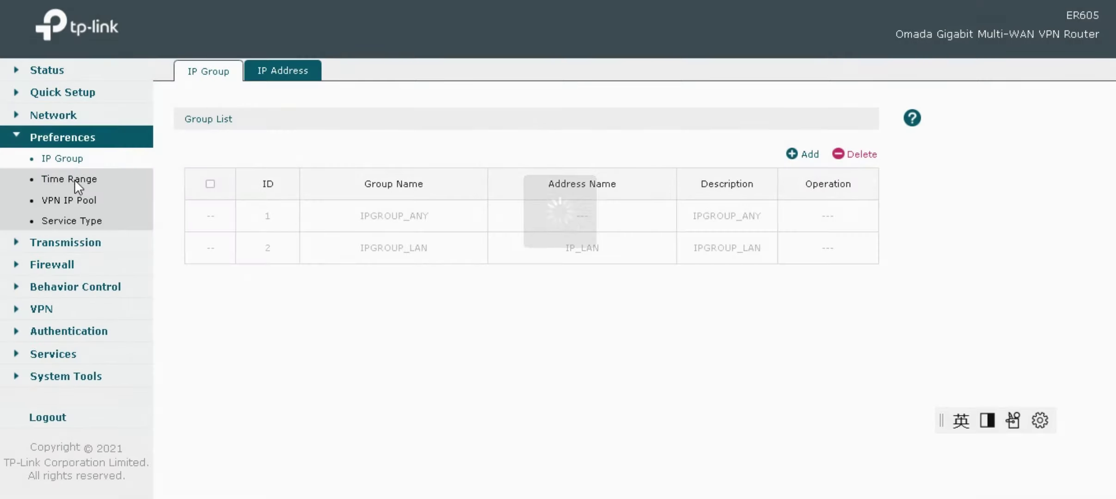
pyautogui.click(279, 73)
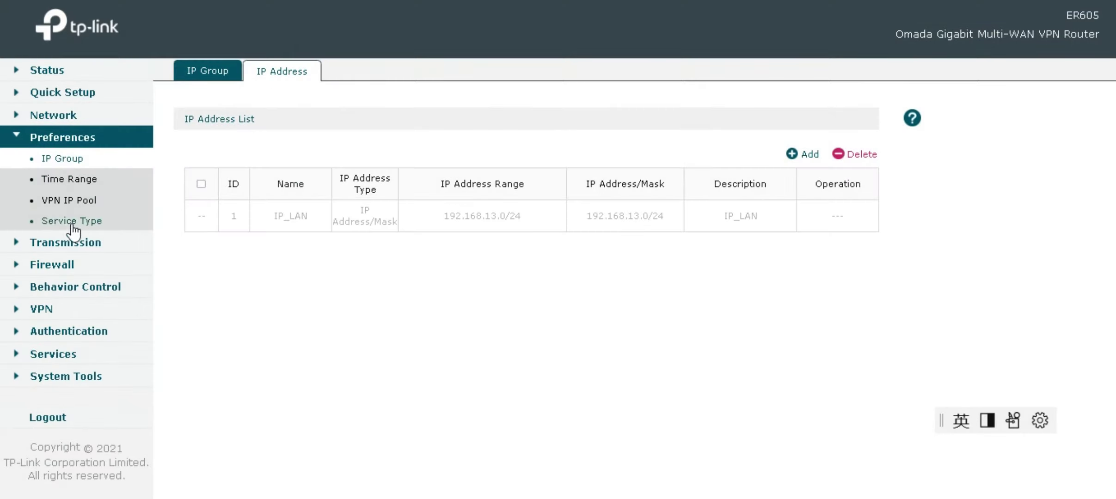
pyautogui.click(74, 180)
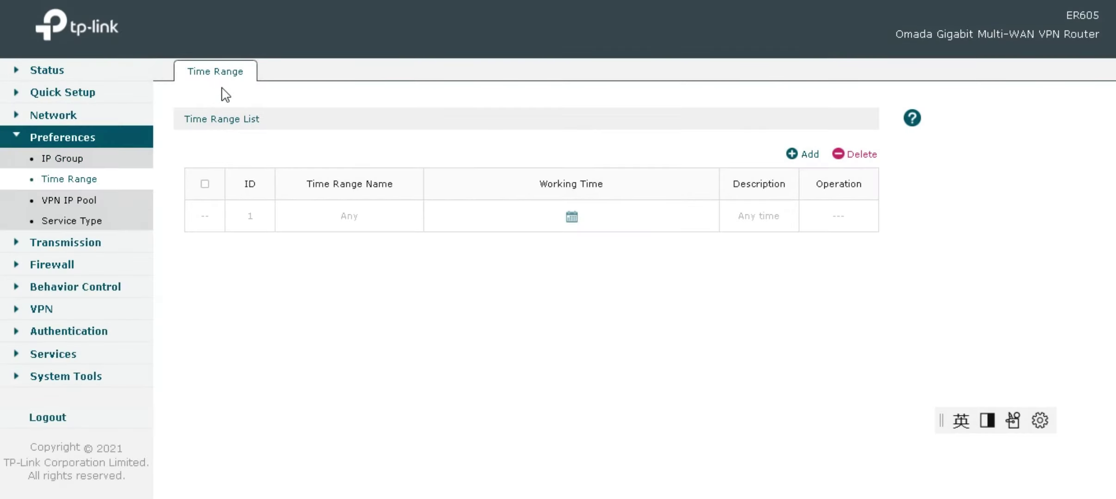
# - Inspect the VPN IP Pool and Service Type lists under Preferences, opening the blank new-entry form in each
pyautogui.click(77, 202)
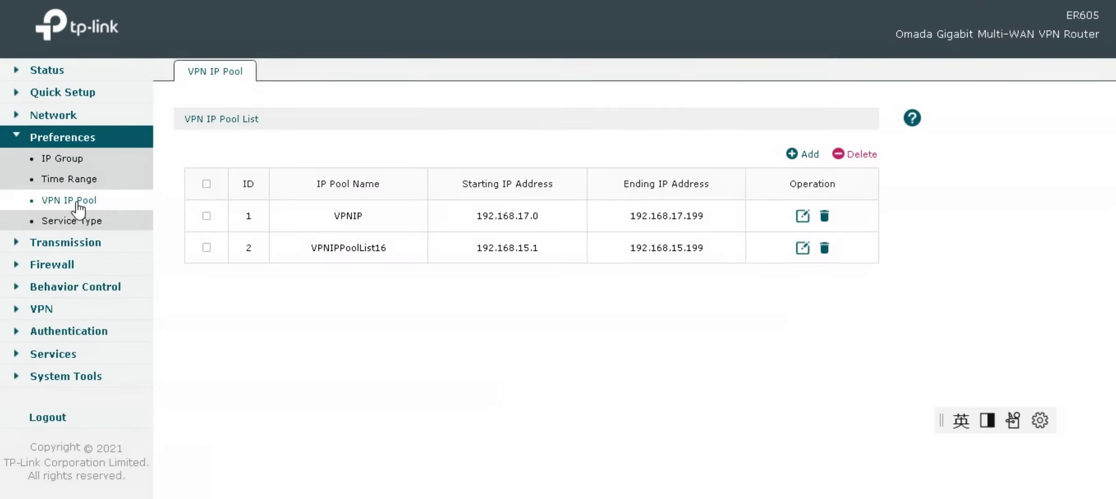
pyautogui.click(806, 157)
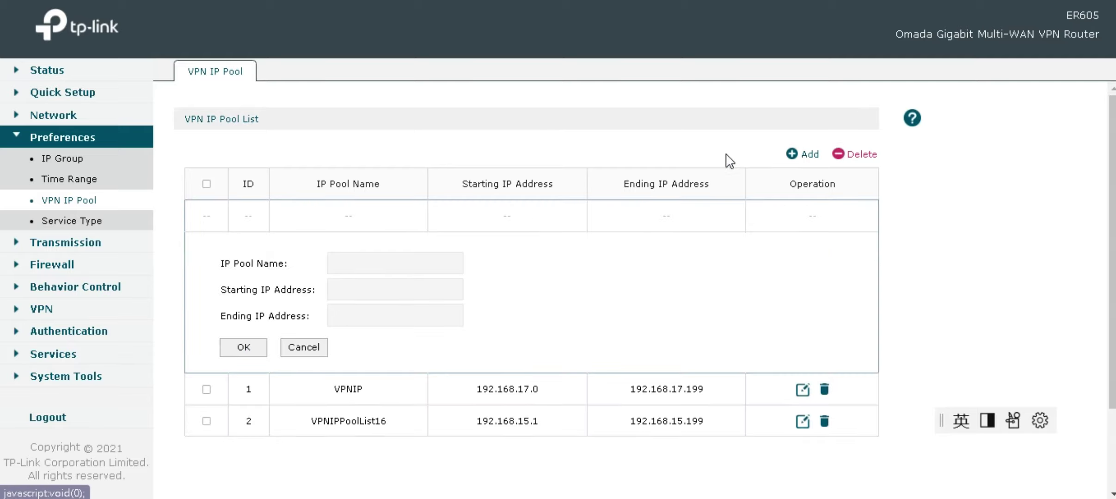
pyautogui.click(75, 224)
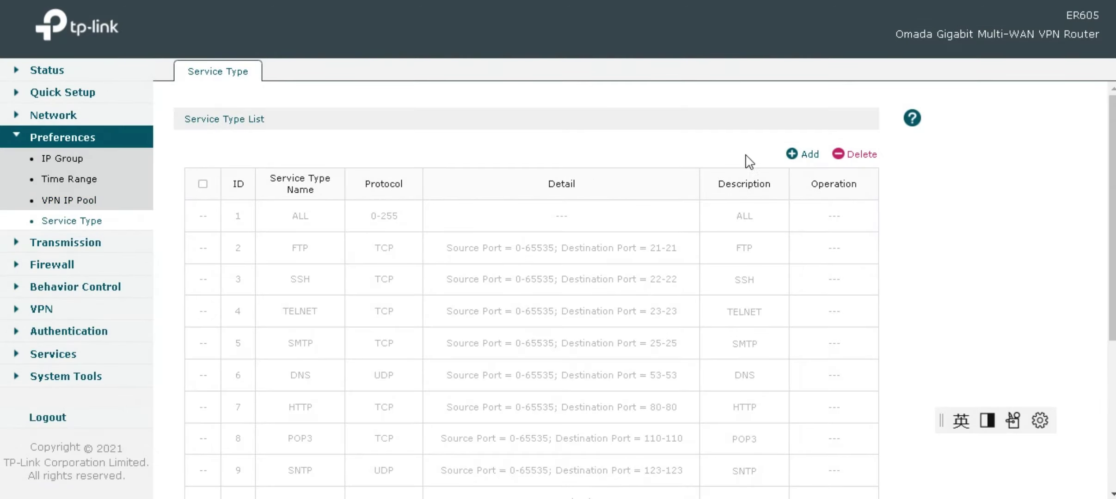
pyautogui.click(792, 154)
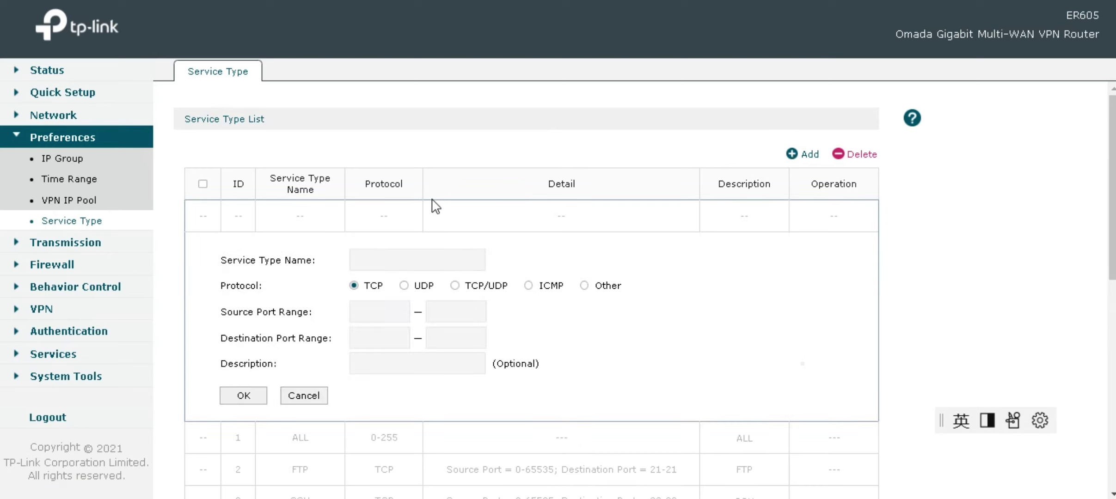
# - Look through the One-to-One NAT, Port Triggering, NAT-DMZ and ALG pages of NAT under Transmission
pyautogui.click(18, 242)
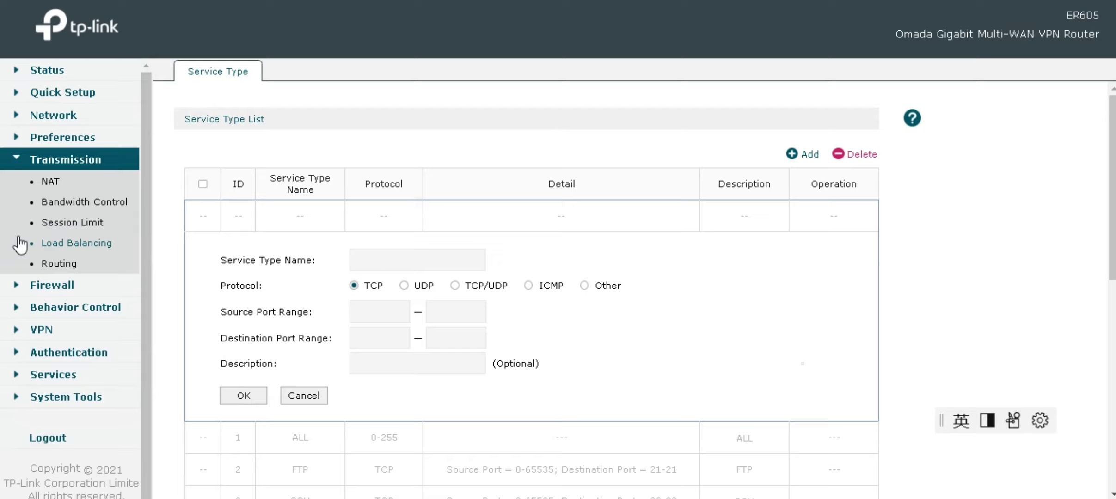
pyautogui.click(61, 182)
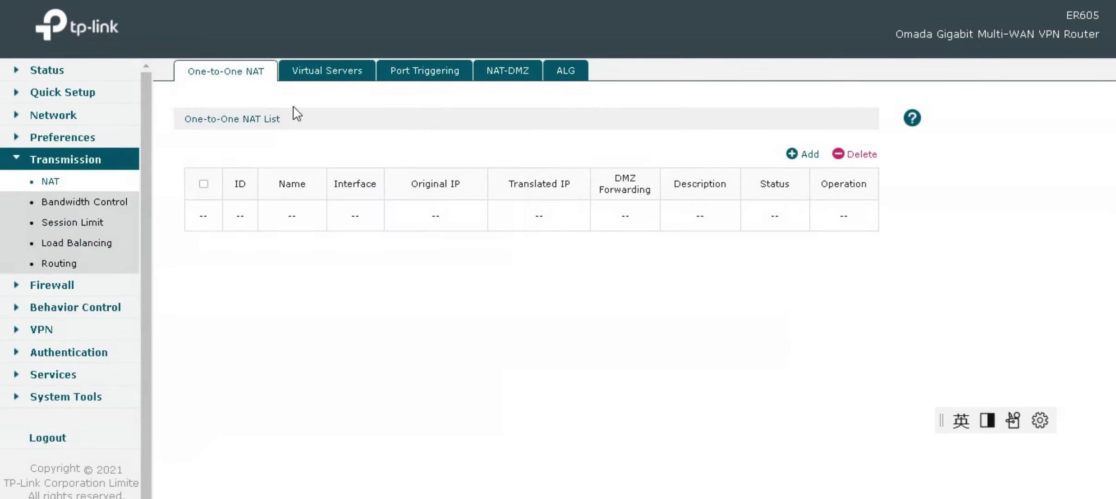
pyautogui.click(414, 67)
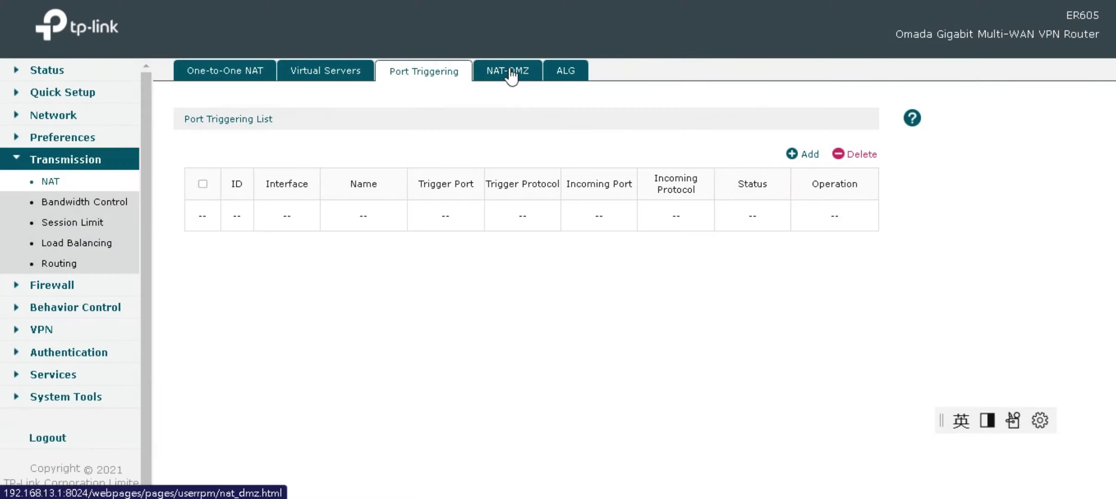
pyautogui.click(511, 68)
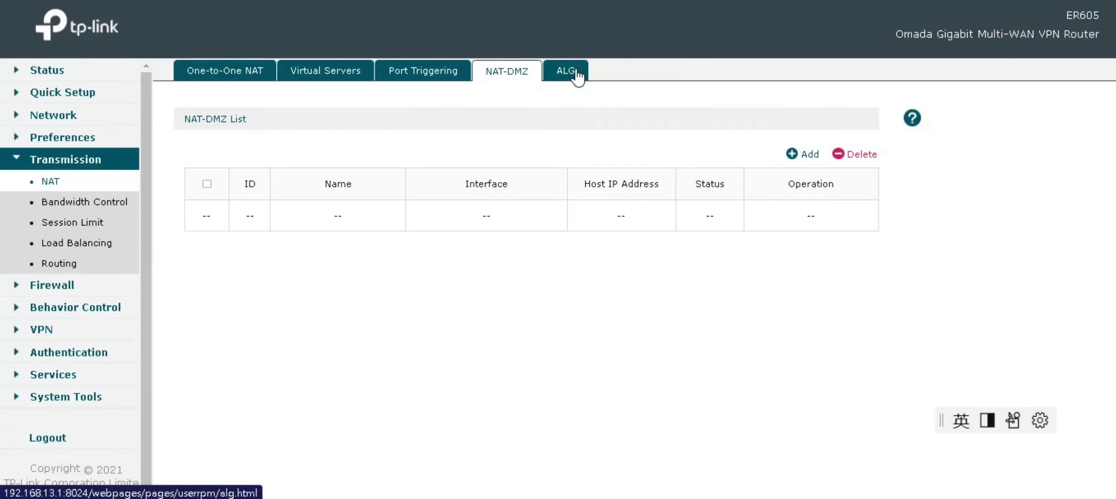
pyautogui.click(577, 67)
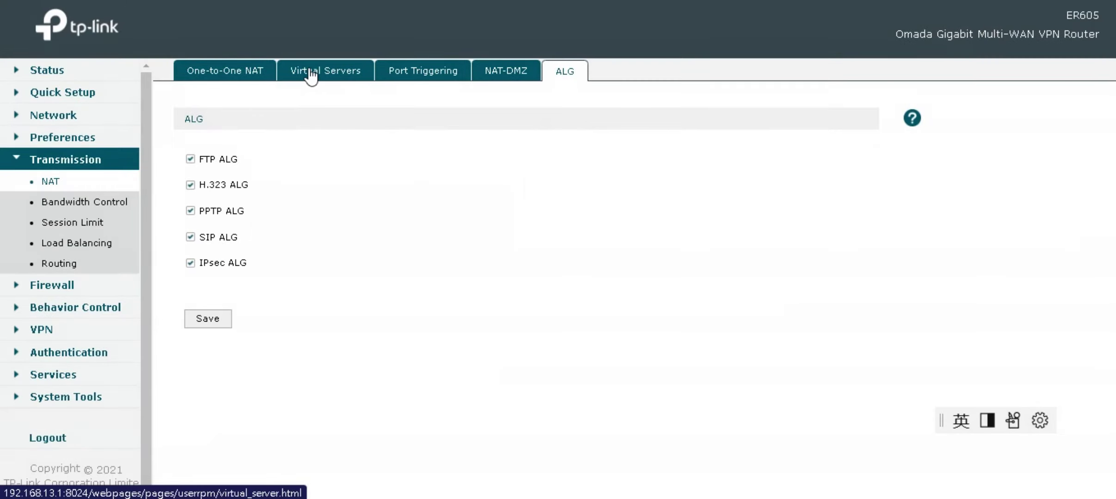
# - Review Transmission's Bandwidth Control, Session Limit and Session Monitor, Load Balancing with Link Backup and Online Detection, and Static Route pages
pyautogui.click(85, 202)
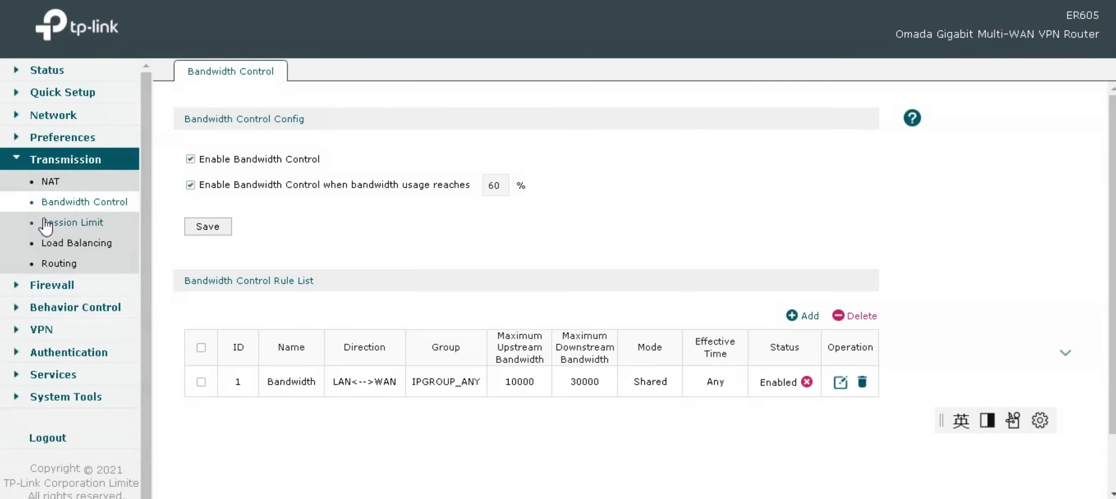
pyautogui.click(70, 223)
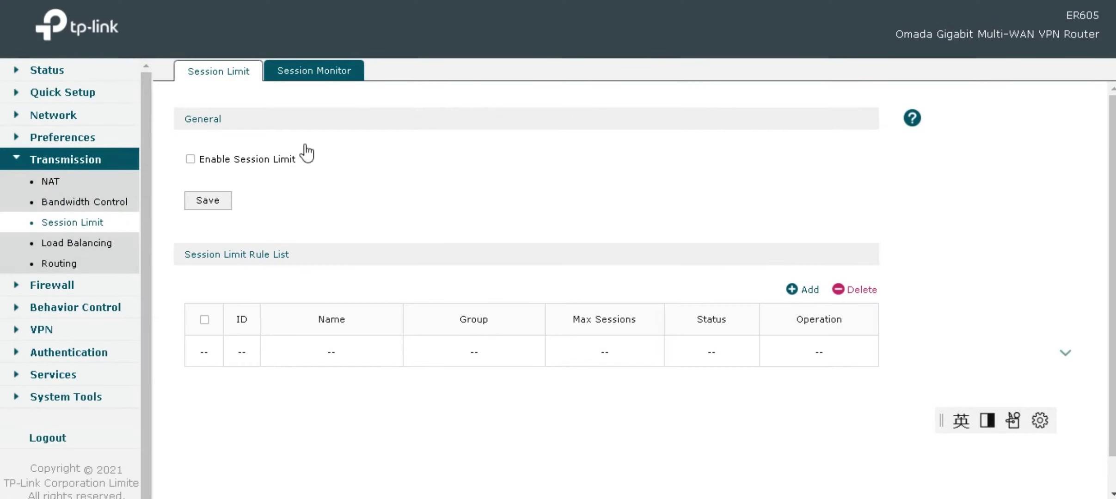
pyautogui.click(319, 74)
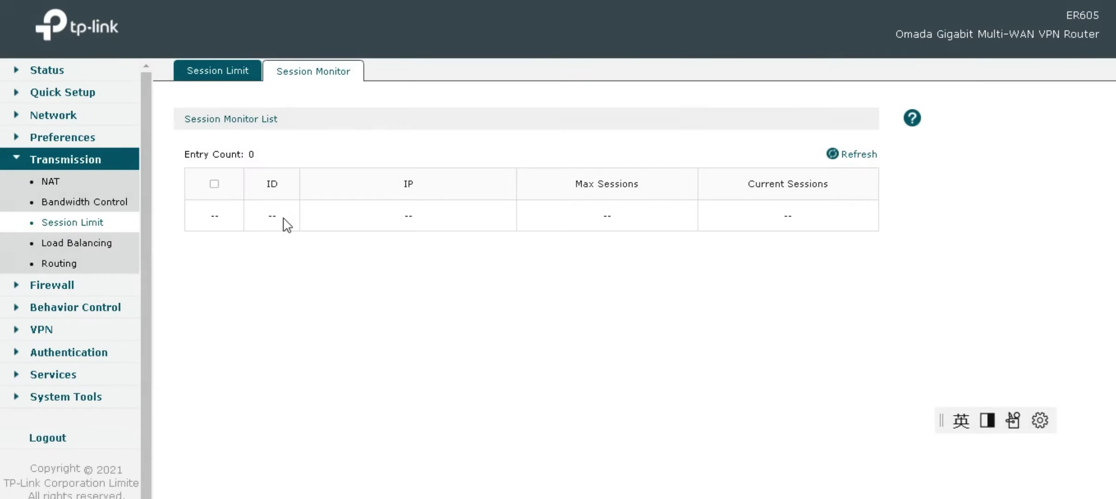
pyautogui.click(76, 244)
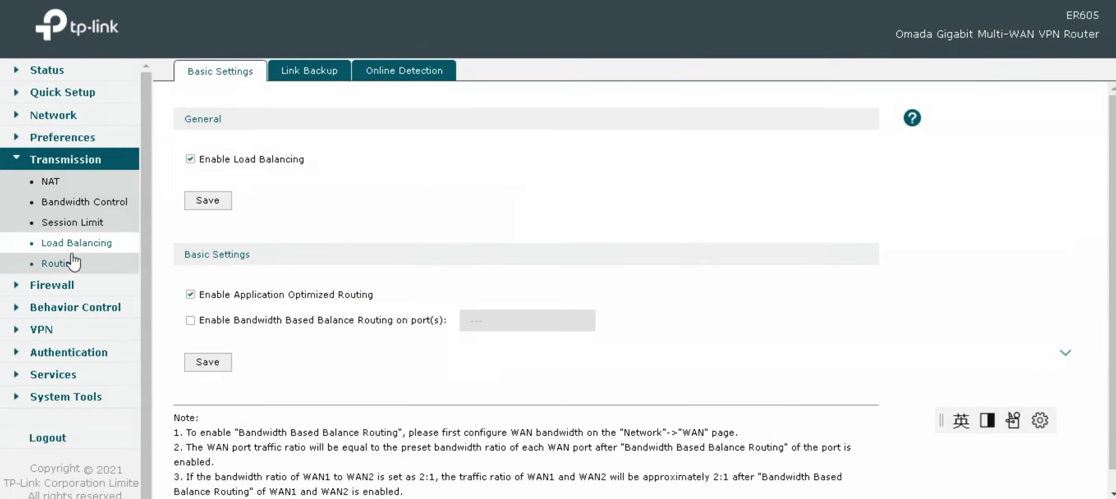
pyautogui.click(330, 71)
pyautogui.click(407, 68)
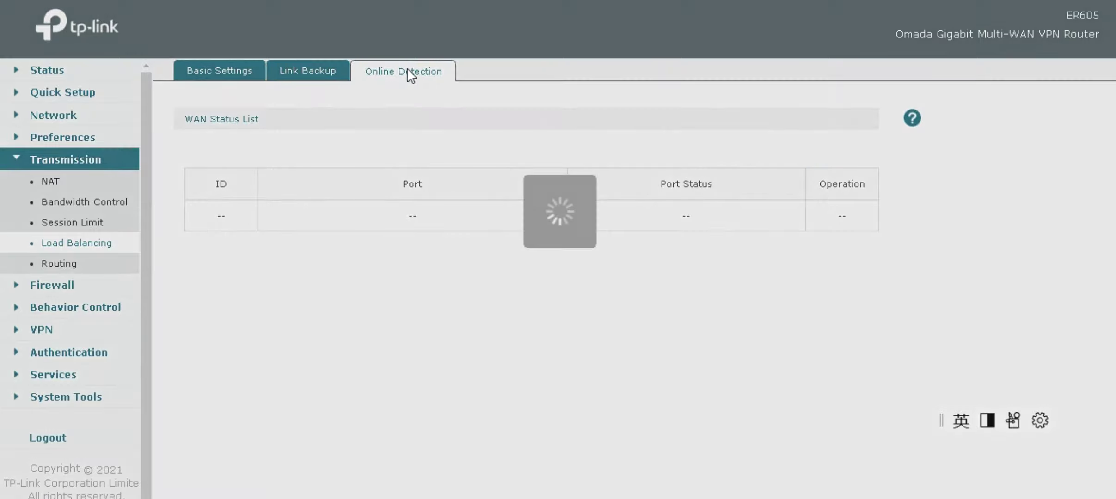
pyautogui.click(65, 263)
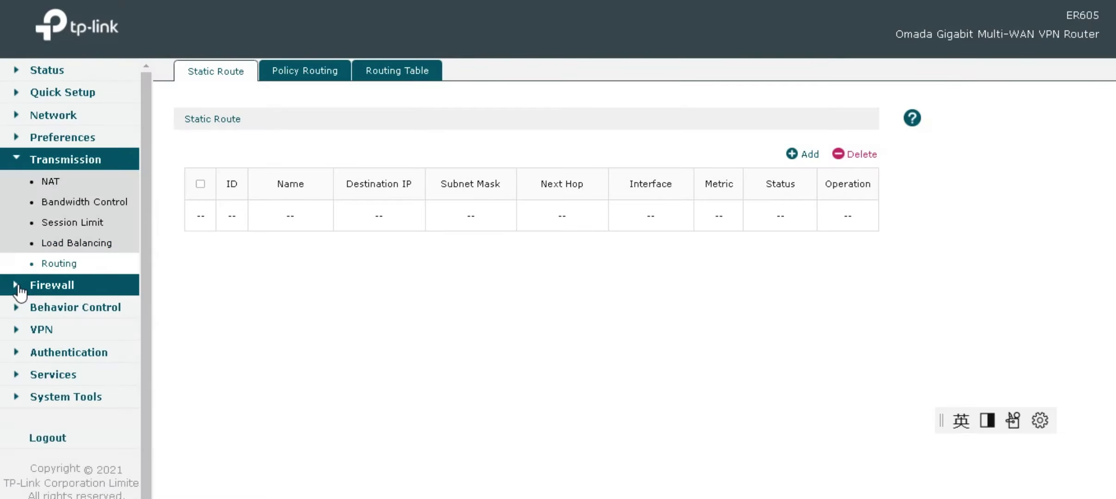
# - Examine the Firewall section's Anti ARP Spoofing, Attack Defense and Access Control pages, including IP-MAC Binding and the ARP List
pyautogui.click(19, 289)
pyautogui.click(90, 204)
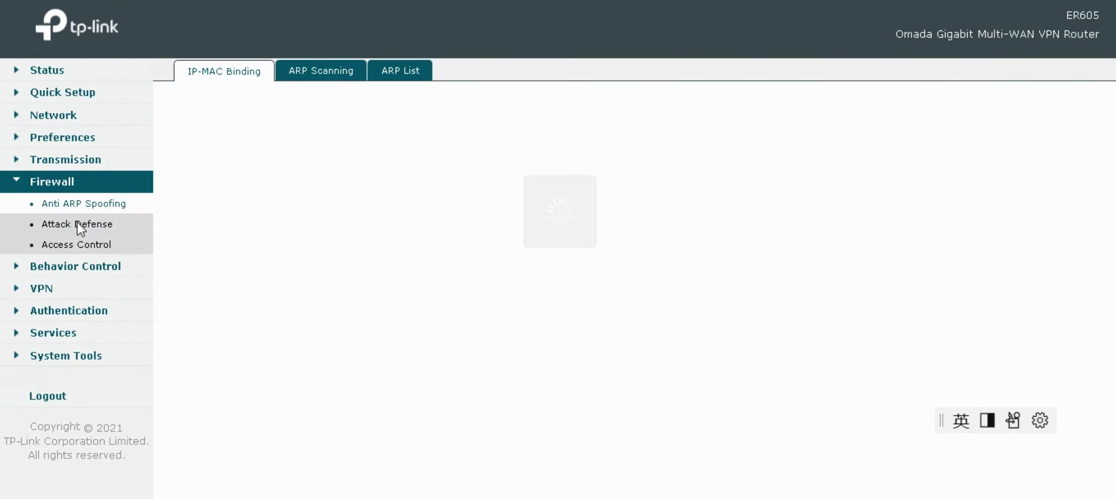
pyautogui.click(85, 225)
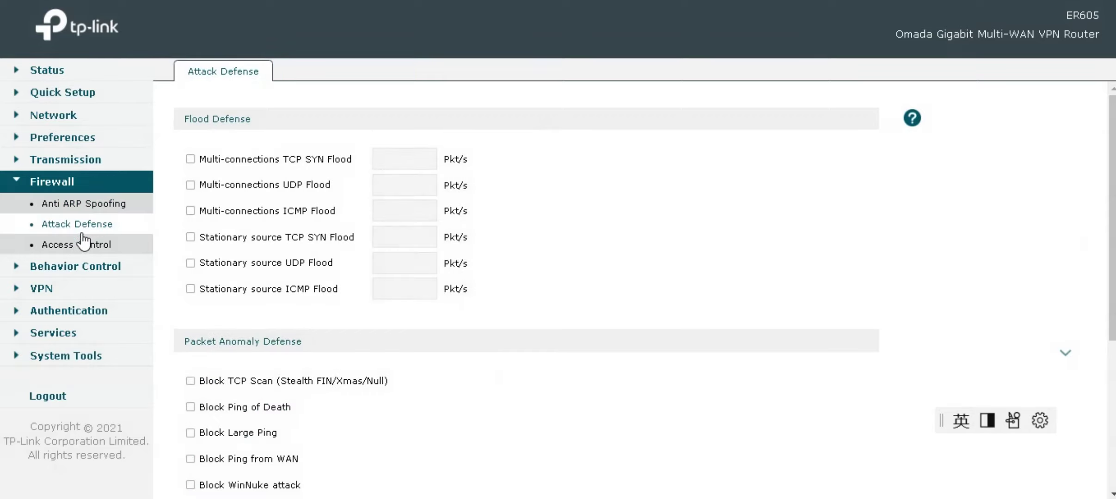
pyautogui.click(82, 245)
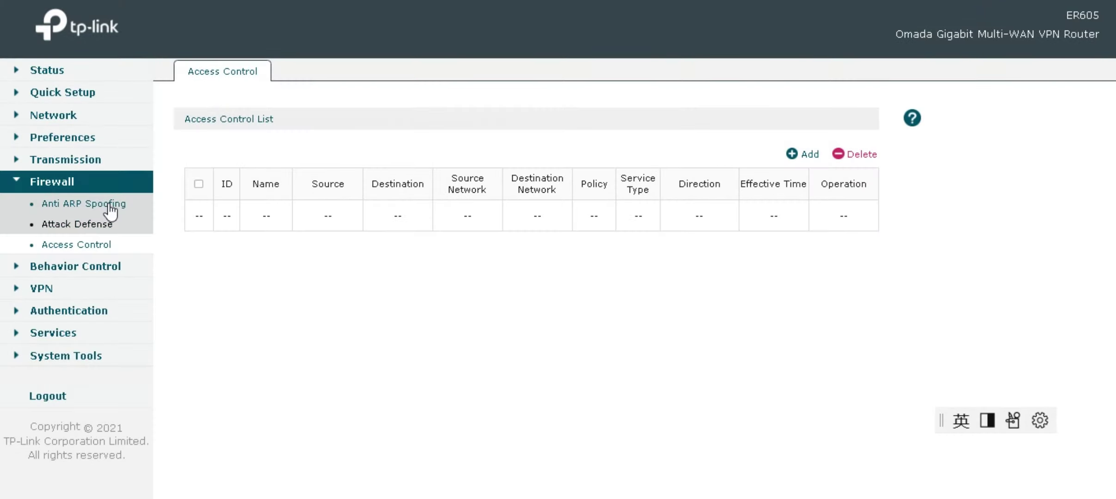
pyautogui.doubleClick(109, 202)
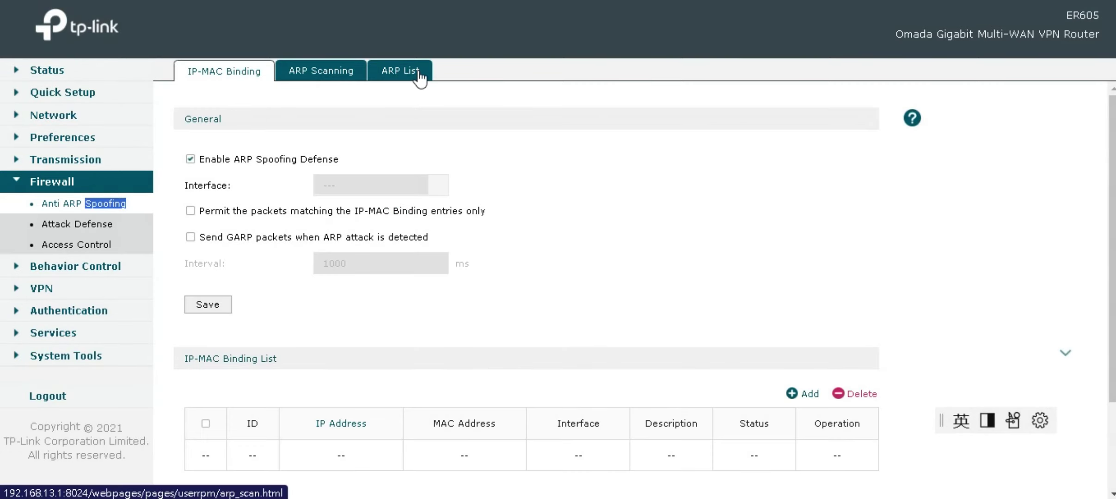
pyautogui.click(411, 71)
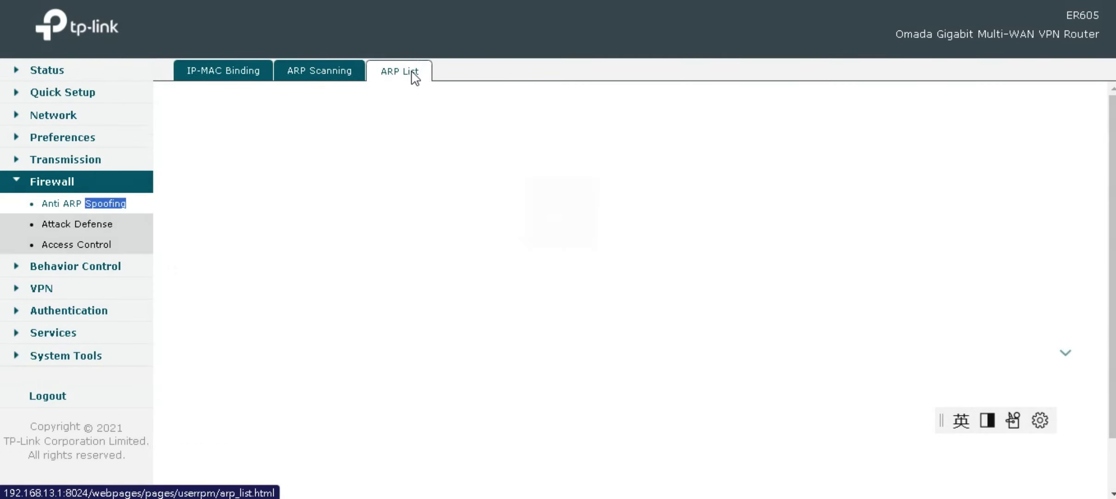
# - Check the Web Filtering group list and the Web Security settings under Behavior Control
pyautogui.click(23, 267)
pyautogui.click(81, 226)
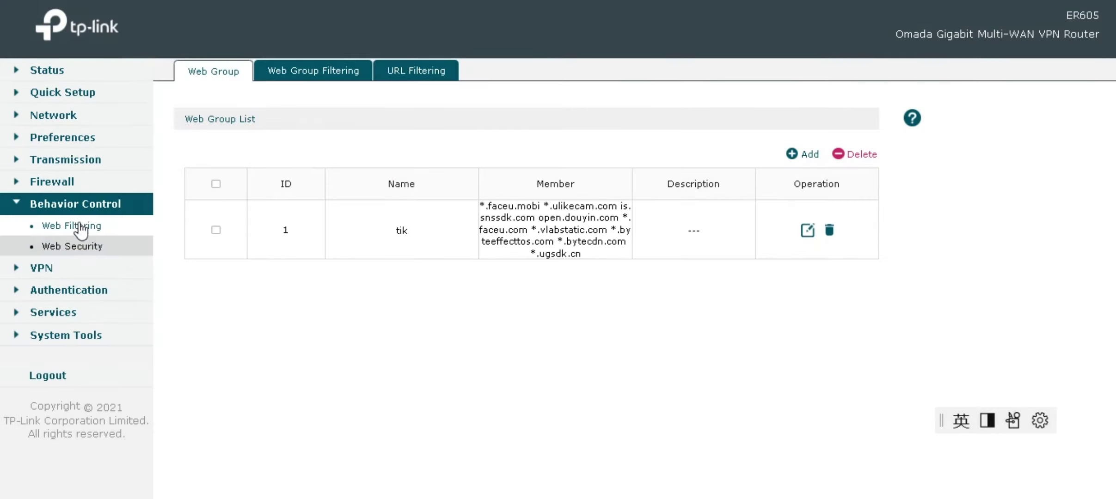
pyautogui.click(84, 250)
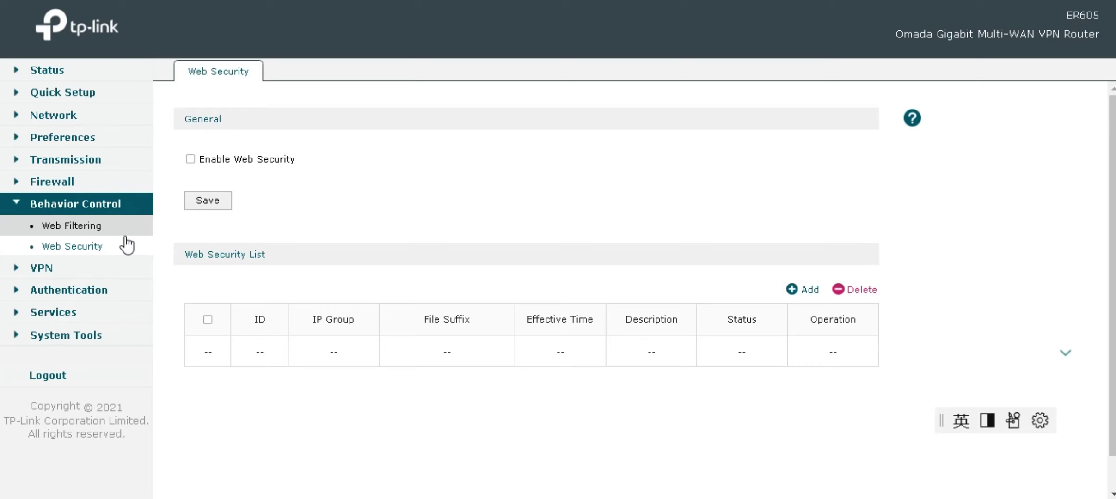
# - View the IPsec Policy, PPTP Server and OpenVPN Server lists in the VPN section
pyautogui.click(18, 268)
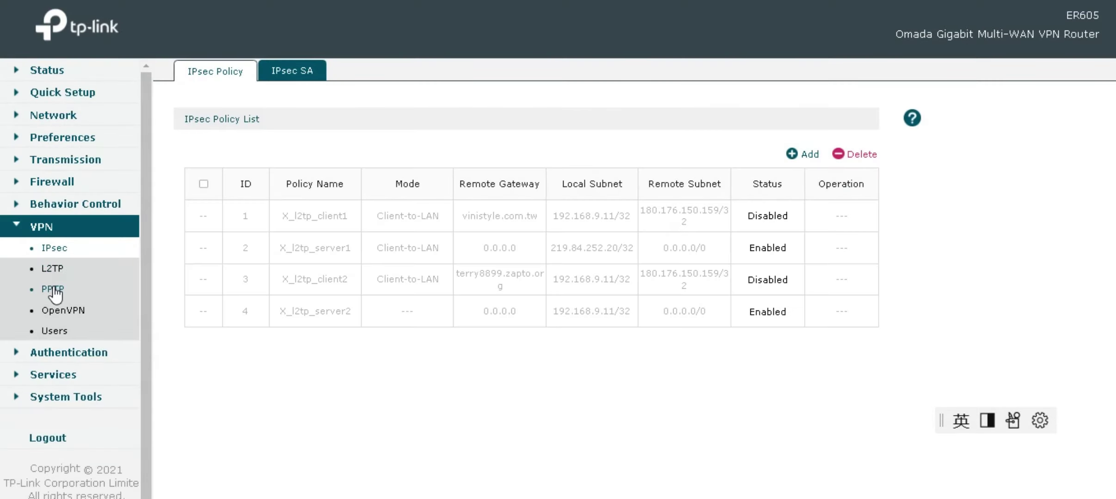
pyautogui.click(54, 290)
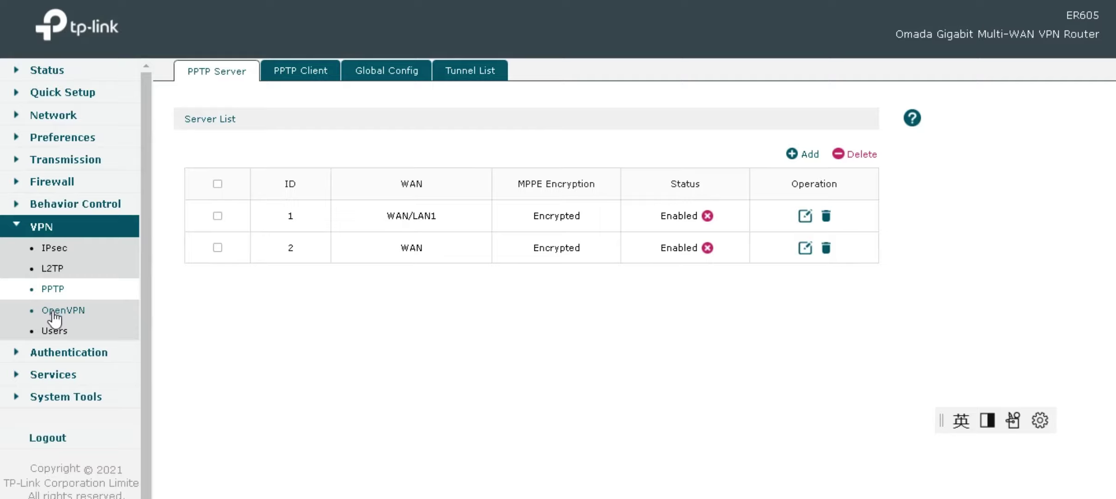
pyautogui.click(53, 313)
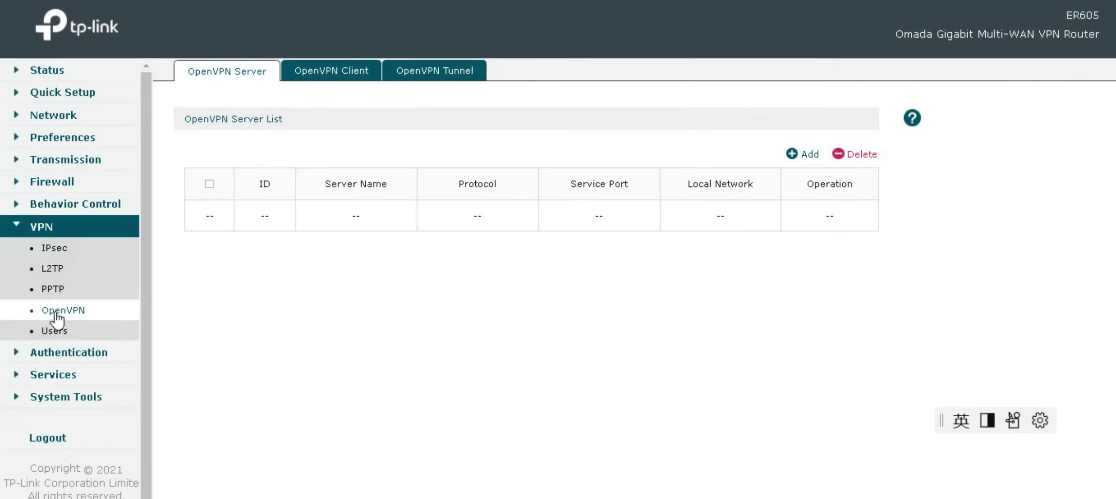
# - Review the VPN user account list and the PPTP Client, Global Config and Tunnel List pages
pyautogui.click(58, 331)
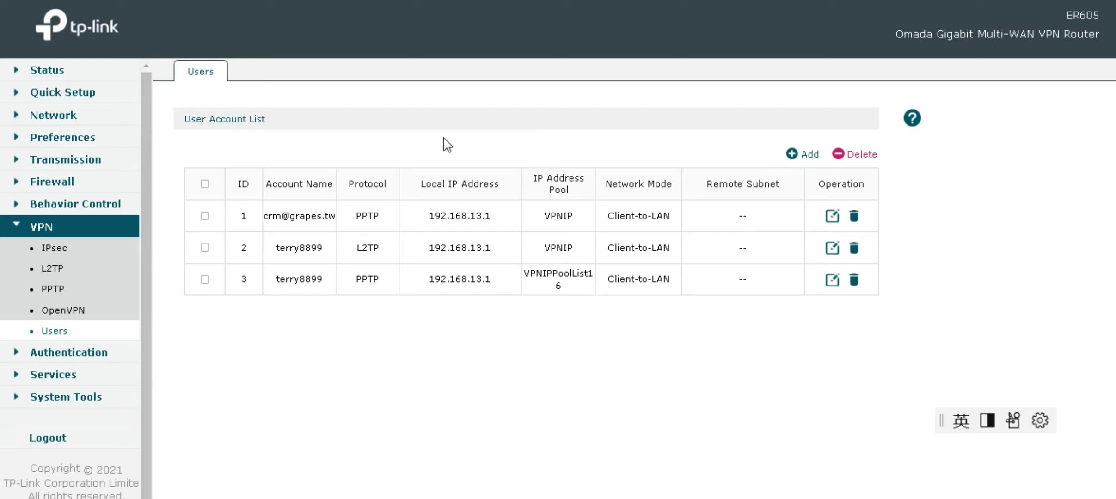
pyautogui.click(52, 289)
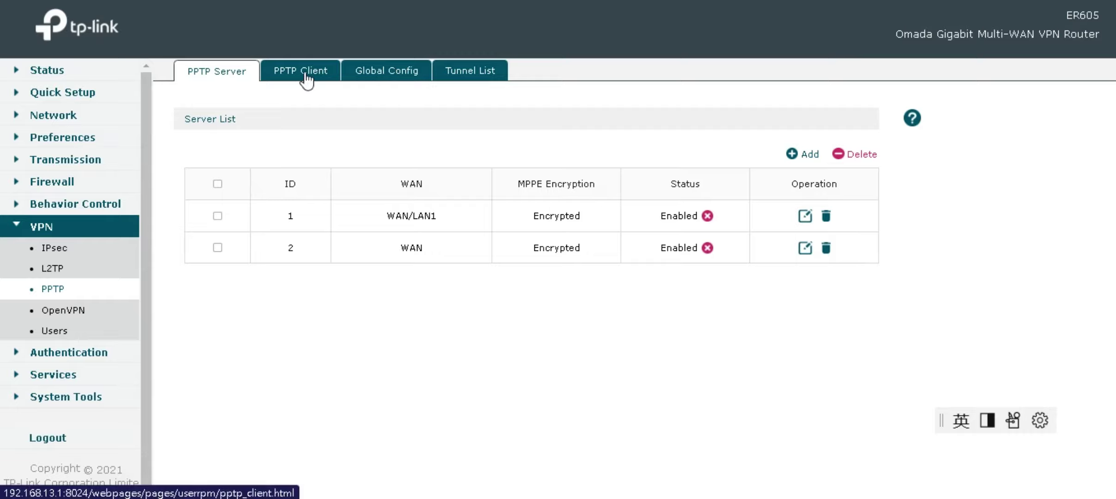
pyautogui.click(306, 78)
pyautogui.click(389, 73)
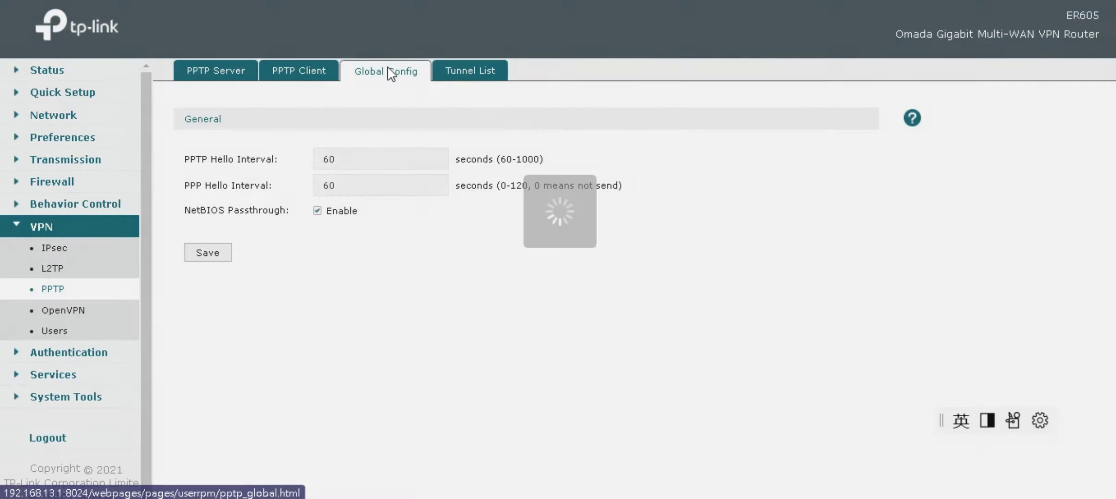
pyautogui.click(457, 71)
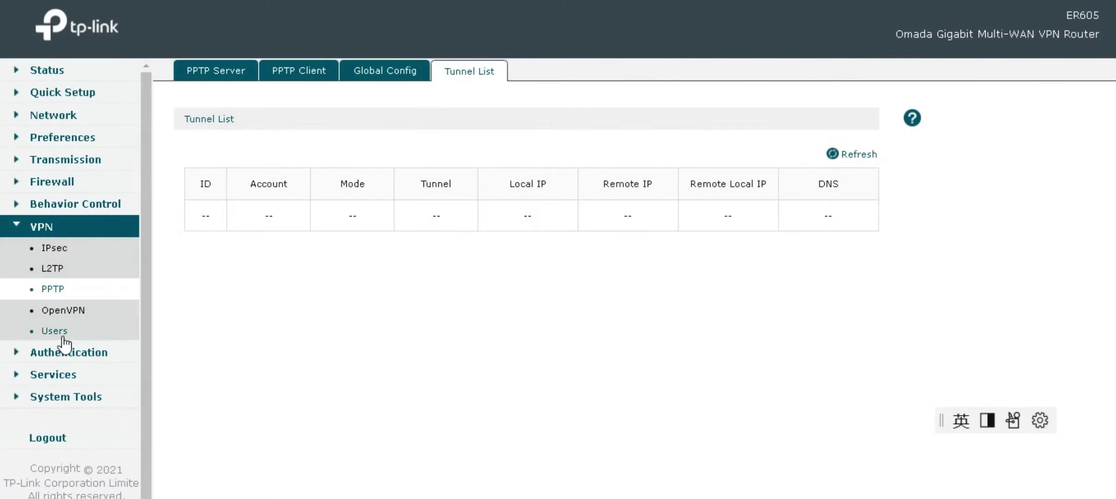
pyautogui.click(63, 339)
pyautogui.scroll(-1, 84, 326)
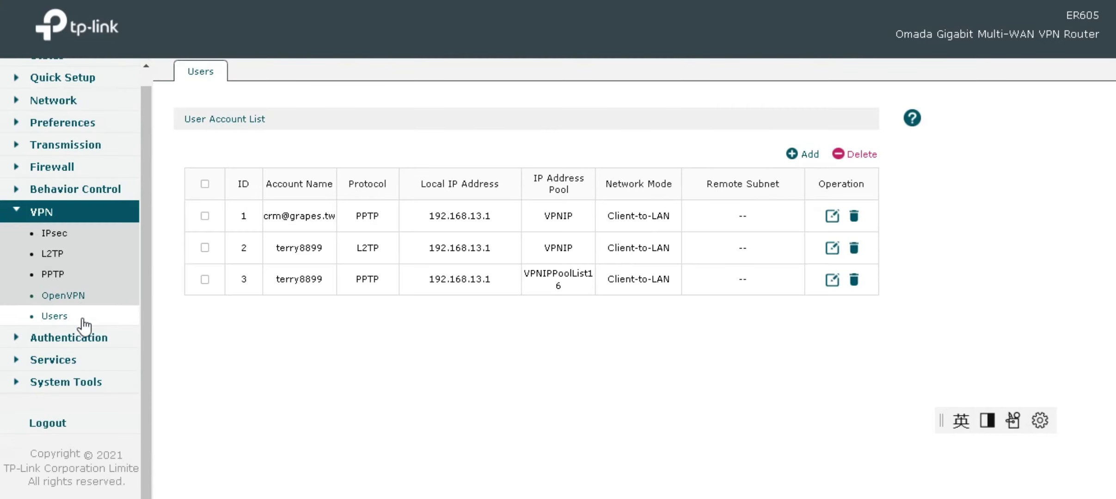
# - Look through Authentication's Web Authentication, Guest Resources, User Management and Authentication Status pages
pyautogui.click(68, 338)
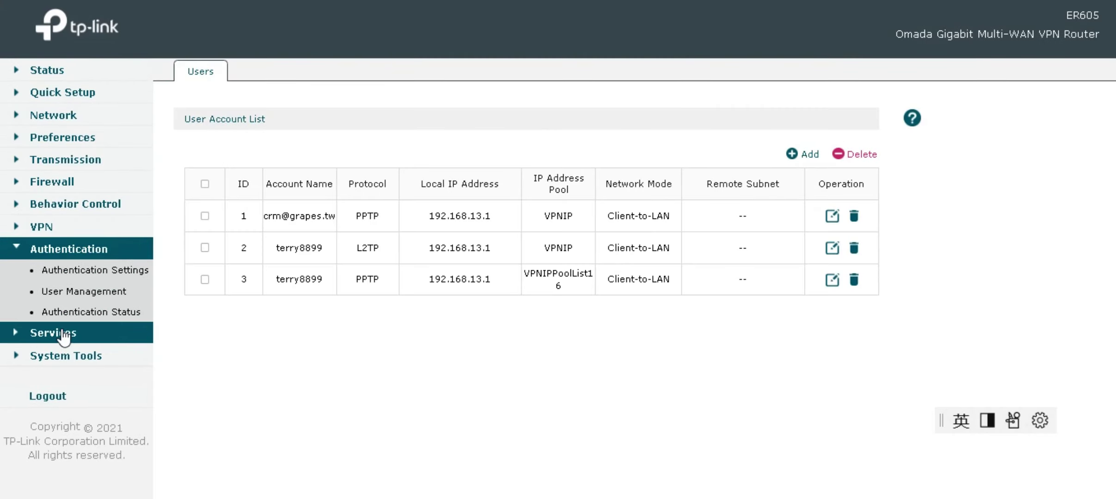
pyautogui.click(70, 271)
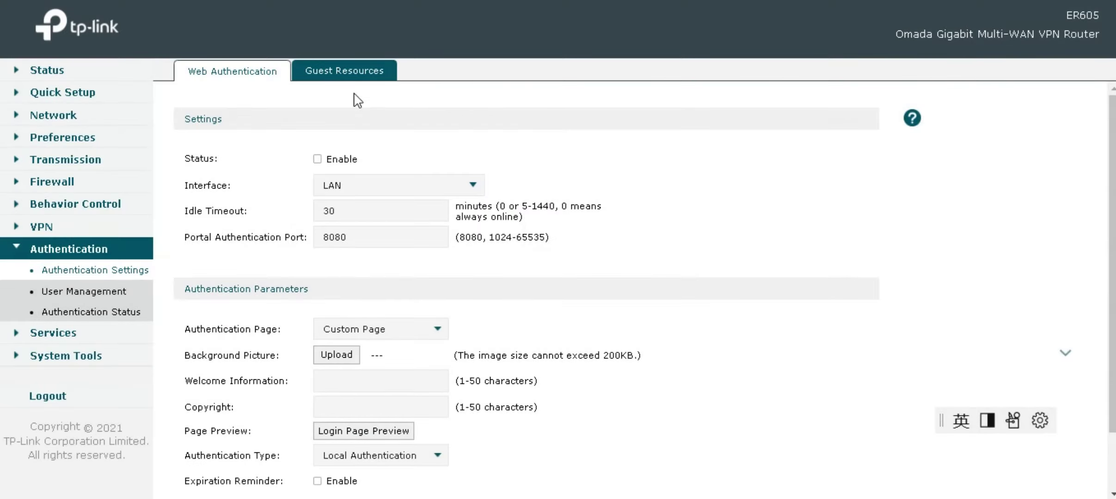
pyautogui.click(351, 70)
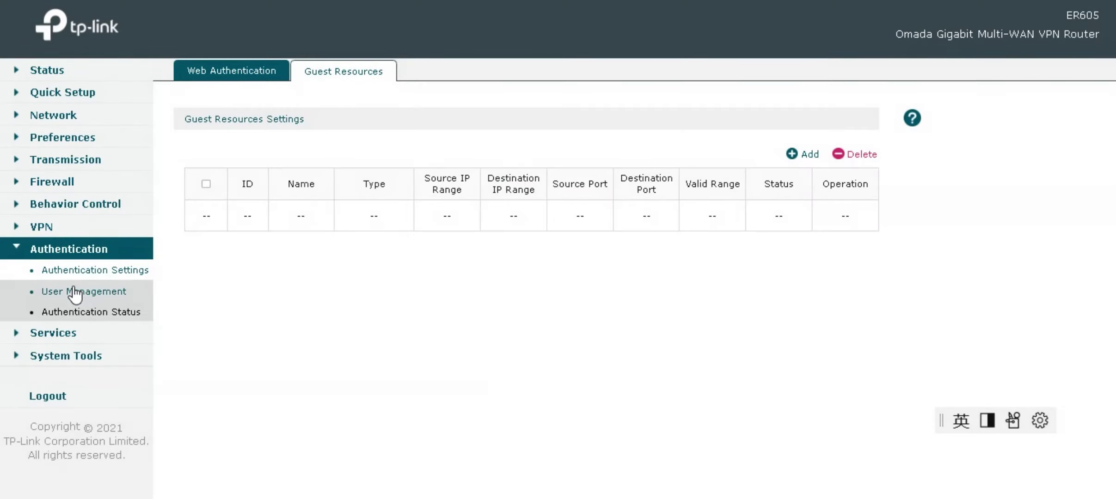
pyautogui.click(76, 292)
pyautogui.click(78, 313)
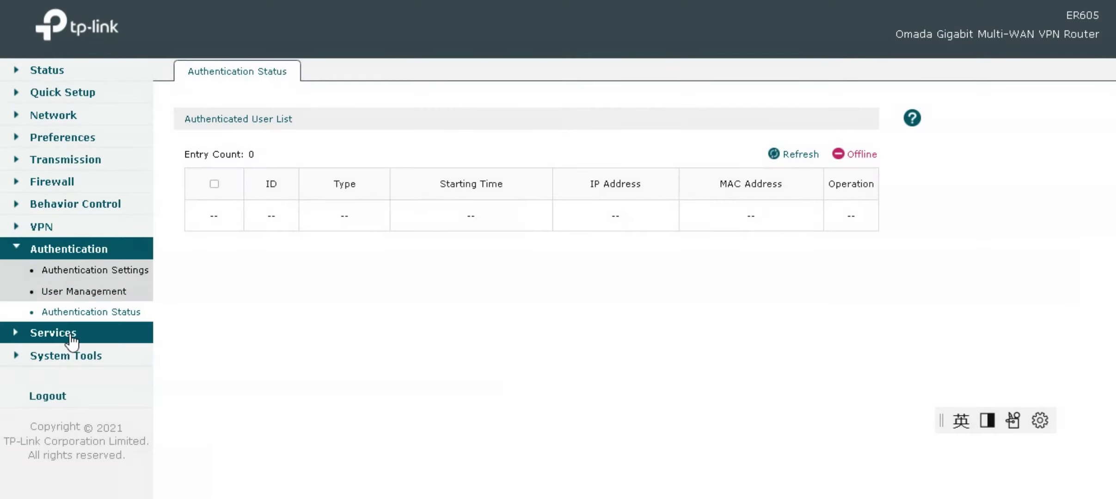
# - Check the Dynamic DNS and UPnP pages under Services
pyautogui.click(58, 339)
pyautogui.click(69, 293)
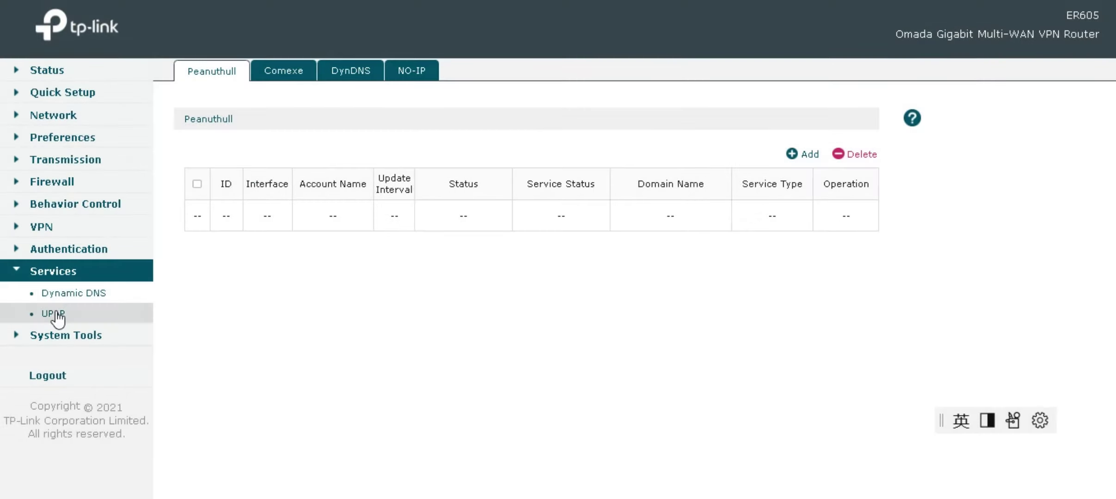
pyautogui.click(55, 315)
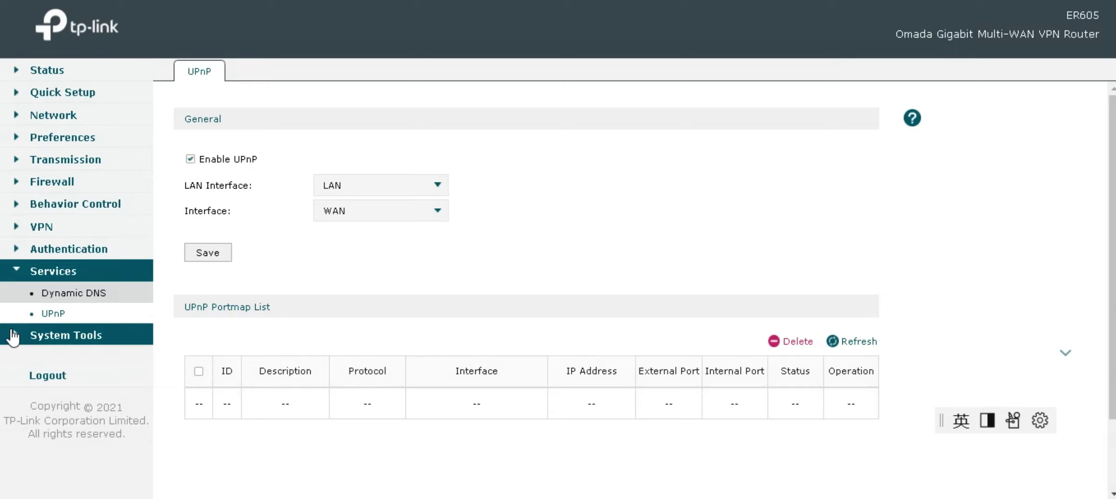
# - Examine System Tools' Admin Setup, Controller Settings, SNMP and Diagnostics pages, including Remote Assistance
pyautogui.click(14, 342)
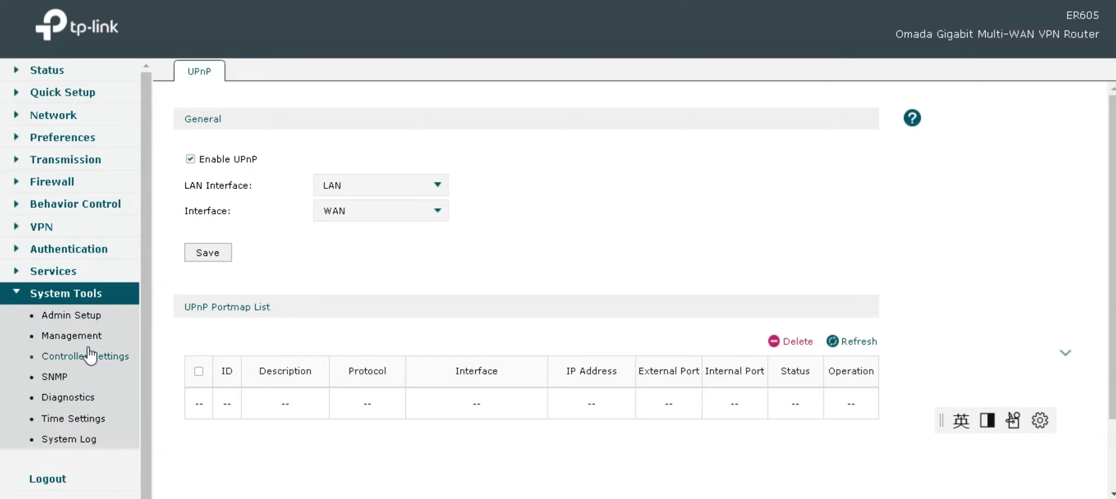
pyautogui.click(71, 316)
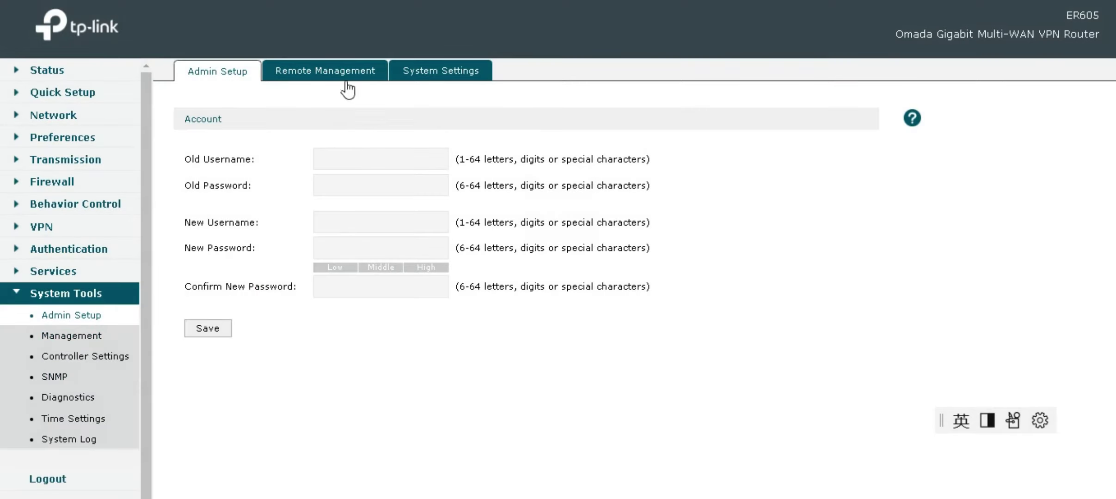
pyautogui.click(76, 359)
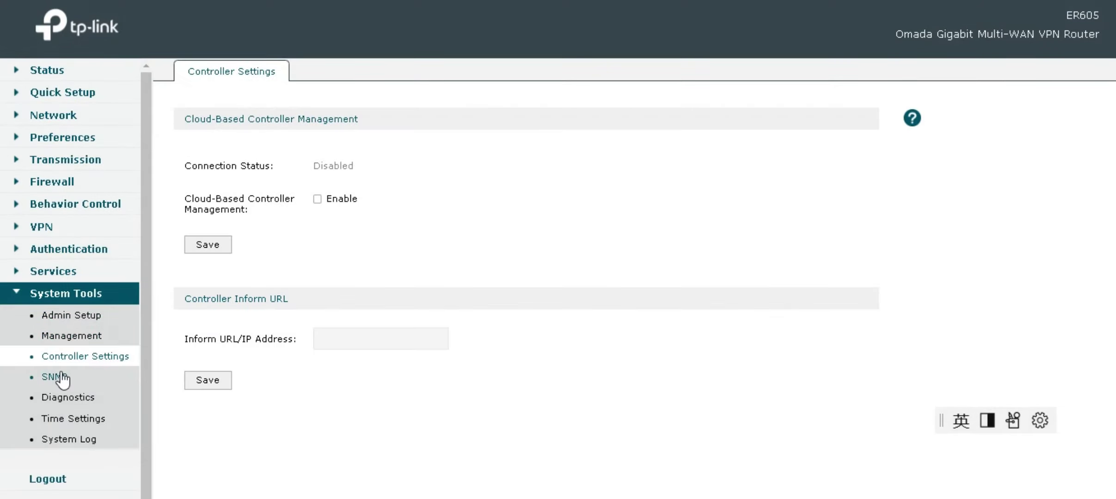
pyautogui.click(65, 374)
pyautogui.click(56, 402)
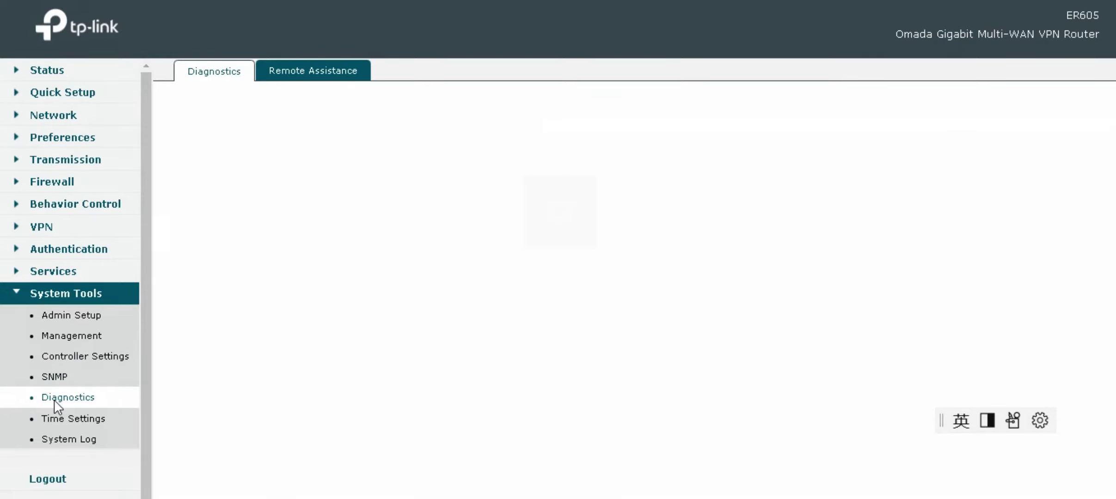
pyautogui.click(322, 79)
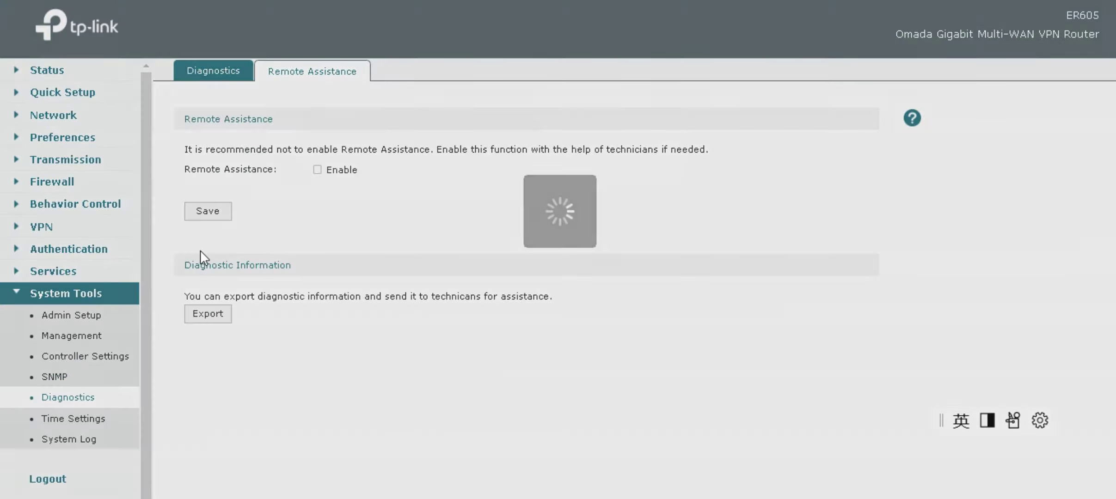
# - View the Time Settings page and read through the System Log's settings and log list
pyautogui.click(78, 418)
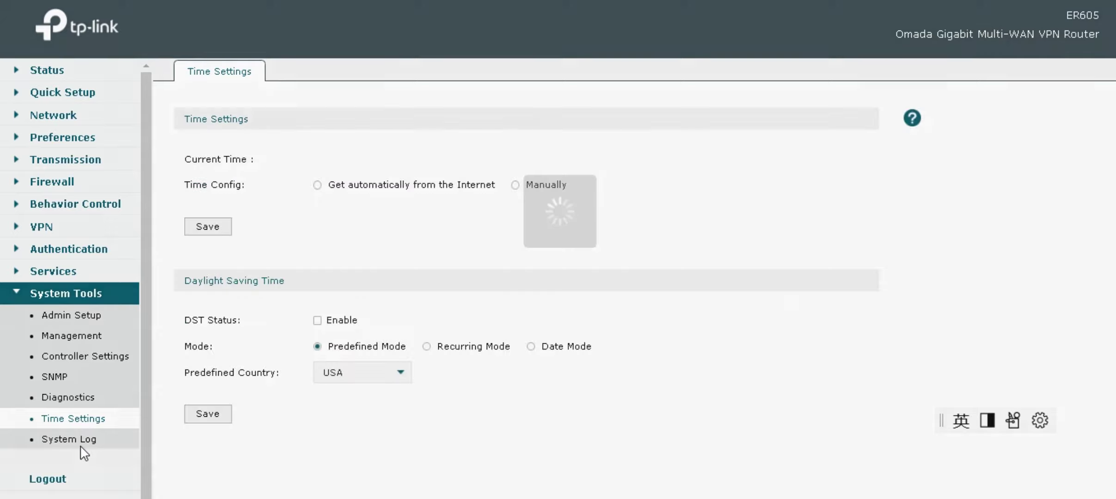
pyautogui.click(83, 441)
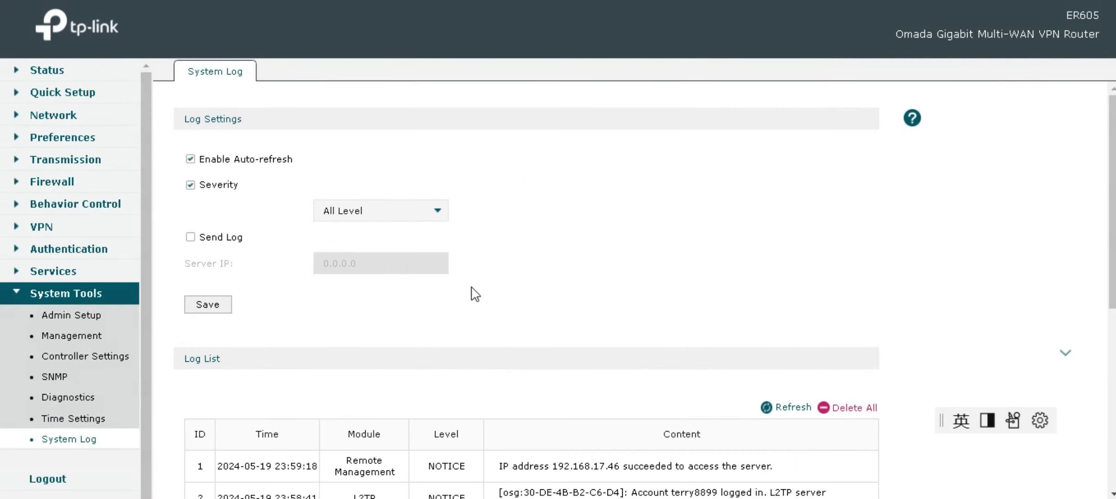
pyautogui.scroll(-5, 469, 294)
pyautogui.scroll(5, 467, 289)
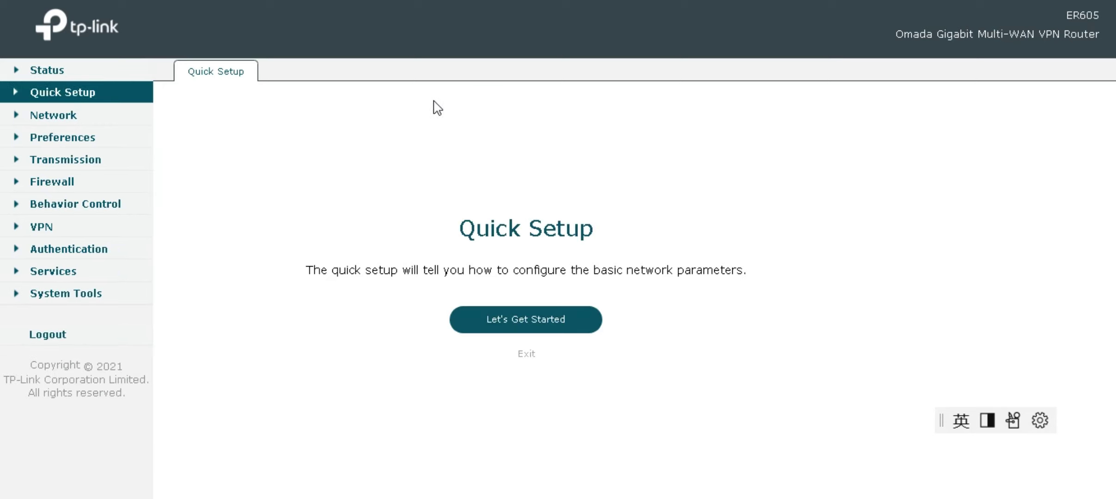
# - Revisit System Status, the interface and IP traffic statistics, and the Quick Setup start page
pyautogui.click(66, 74)
pyautogui.click(69, 92)
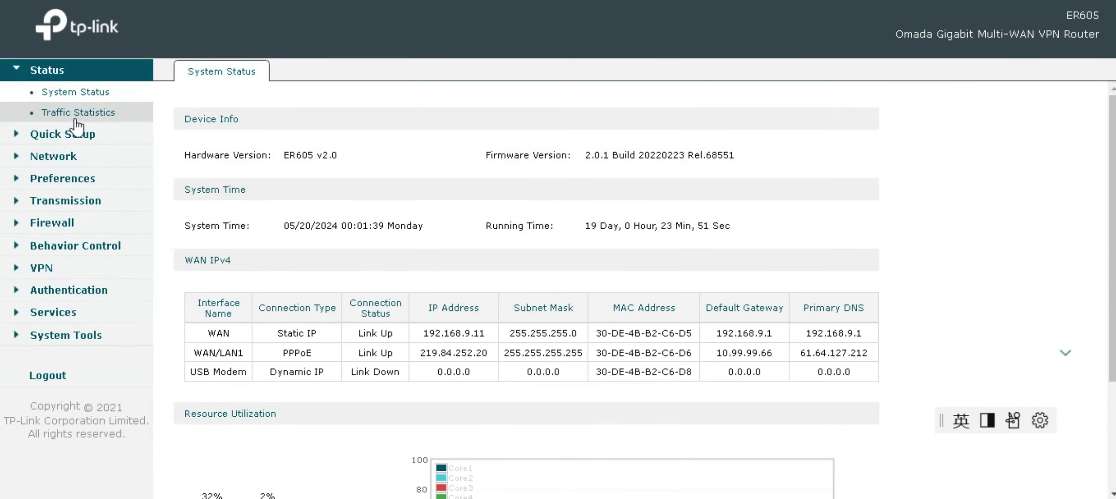
pyautogui.click(77, 113)
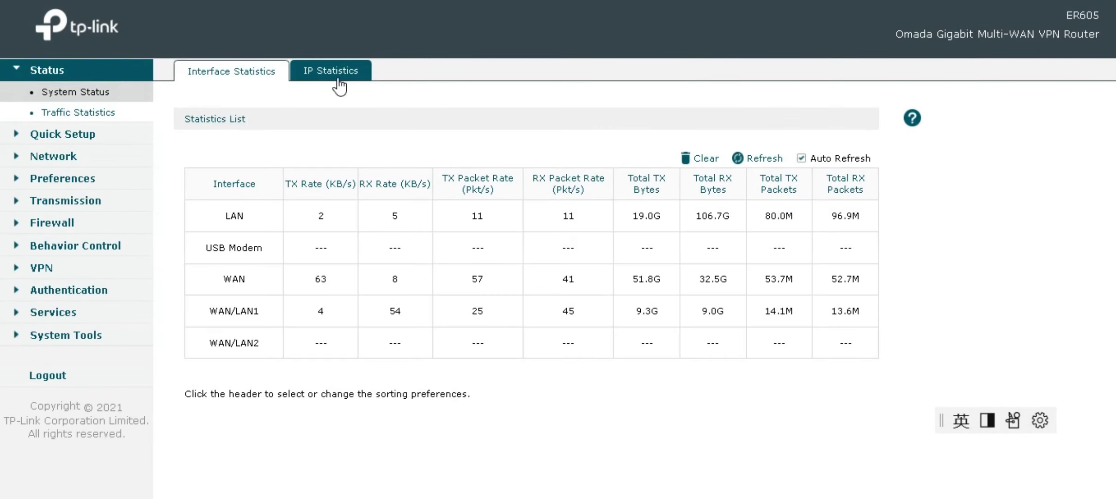
pyautogui.click(342, 71)
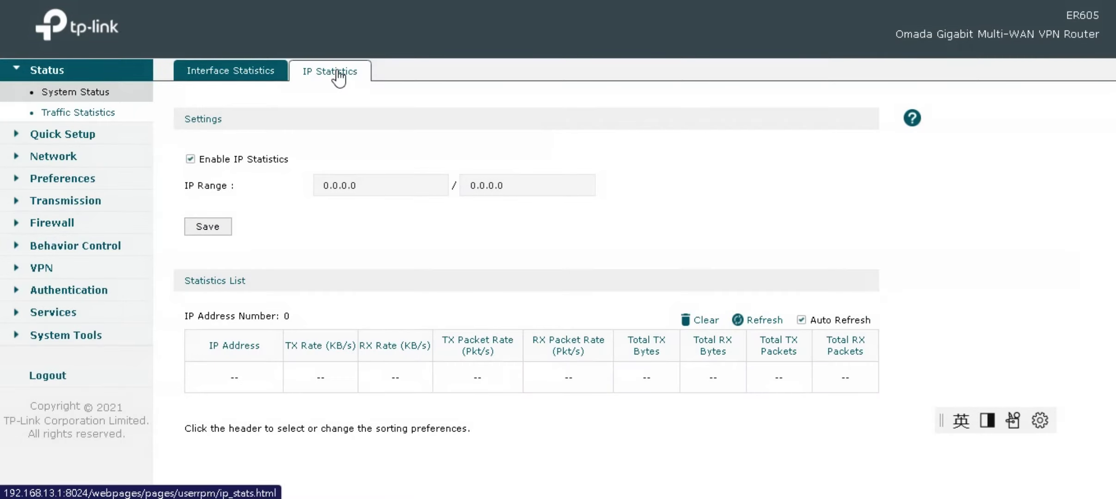
pyautogui.click(88, 92)
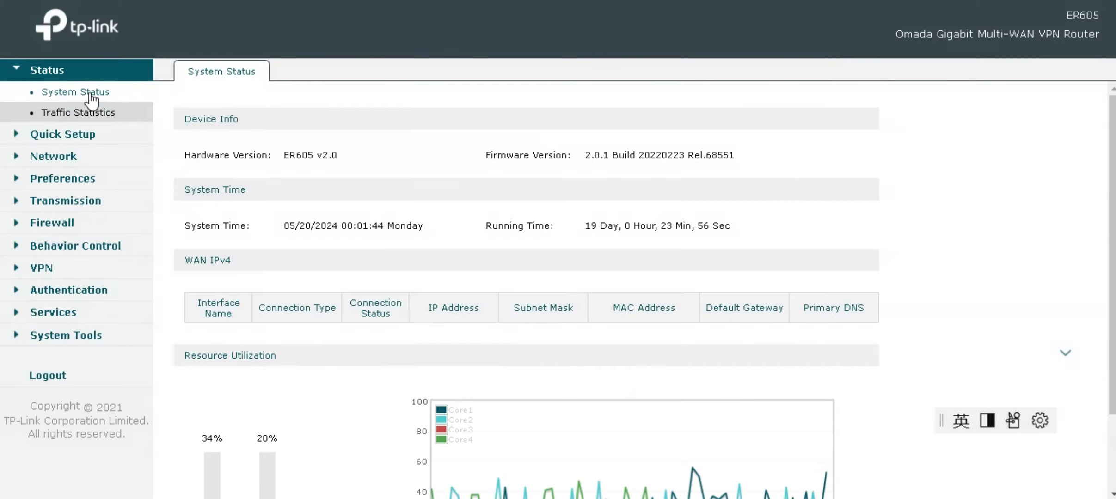
pyautogui.click(15, 139)
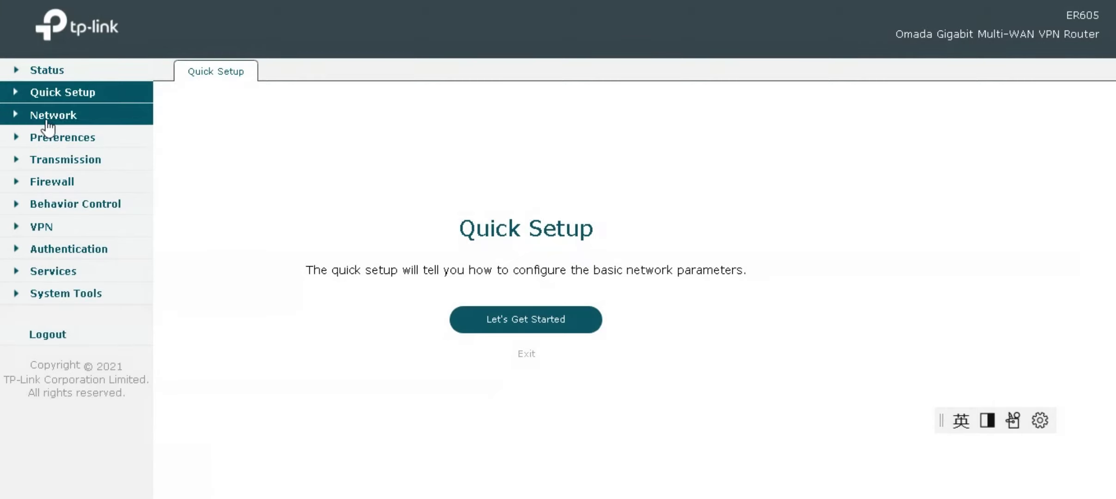
pyautogui.click(16, 93)
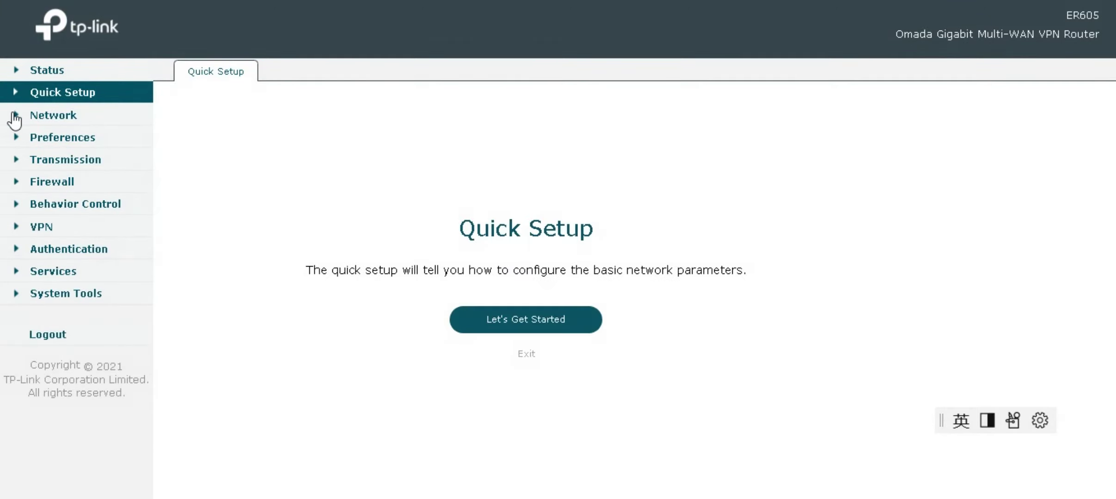
# - Review the Network section's LAN settings, DHCP Client List and Address Reservation pages
pyautogui.click(16, 117)
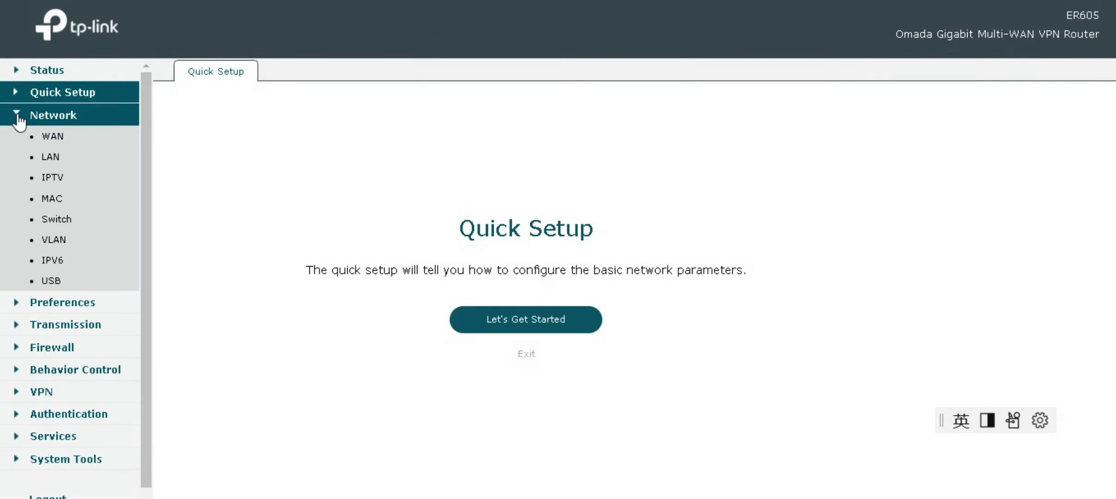
pyautogui.click(60, 158)
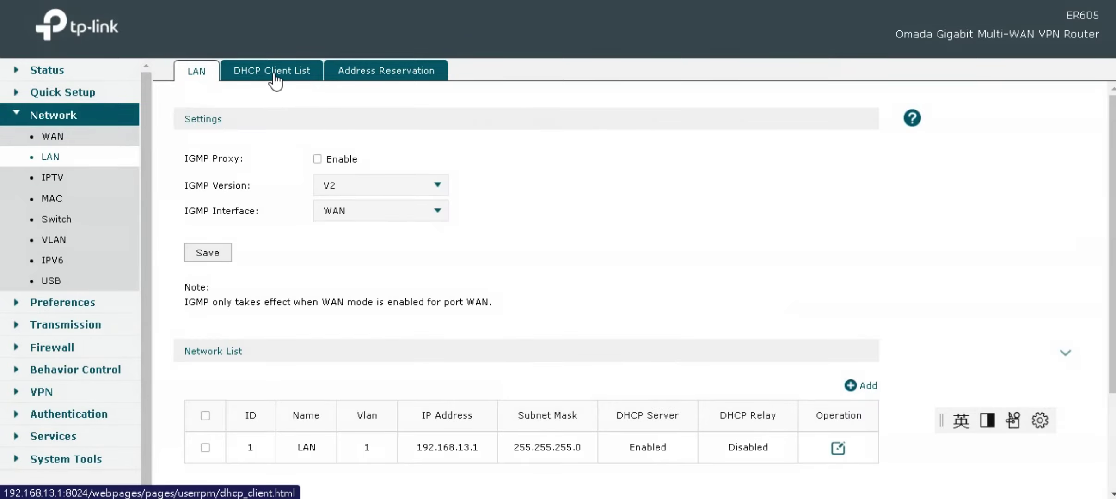
pyautogui.click(274, 75)
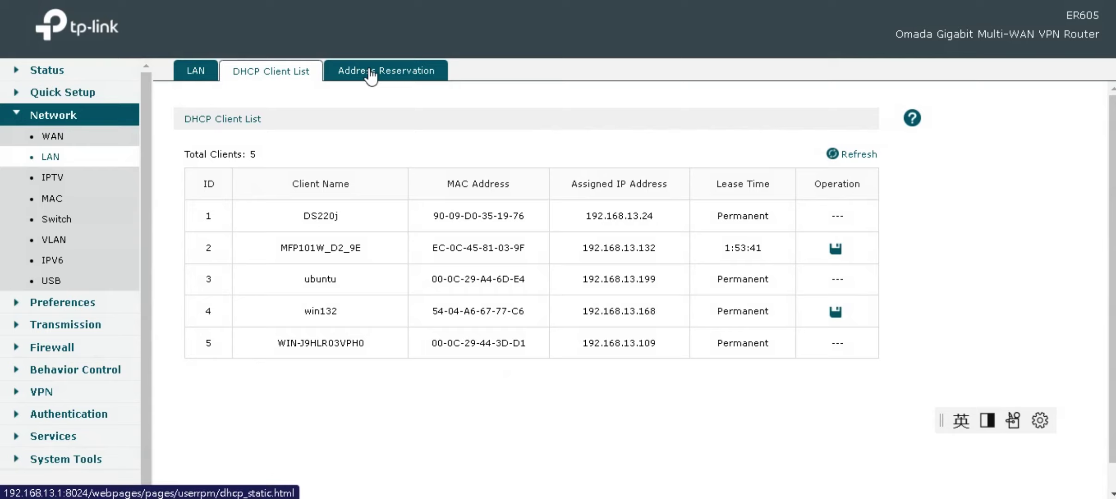
pyautogui.click(371, 74)
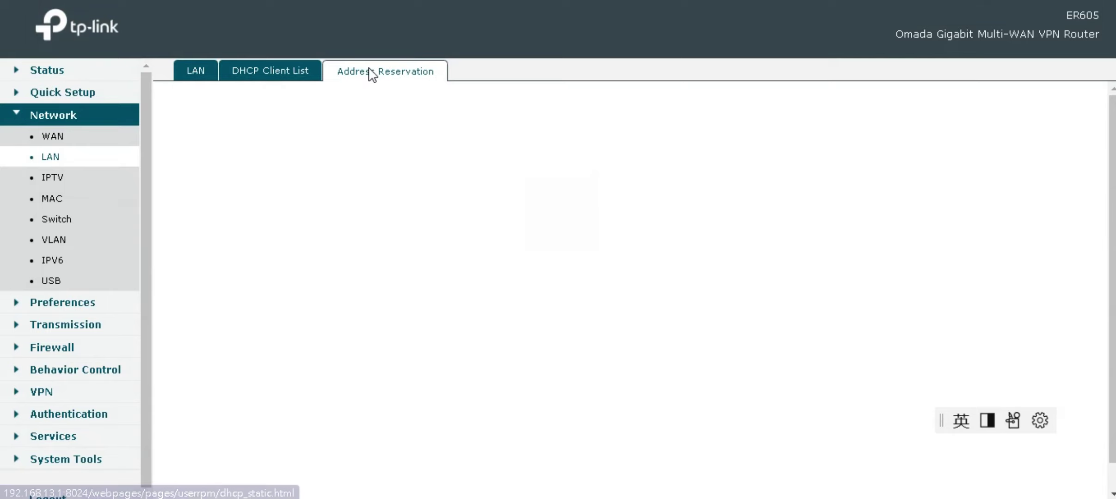
# - View the Network section's IPTV, MAC and Switch port mirror pages
pyautogui.click(61, 178)
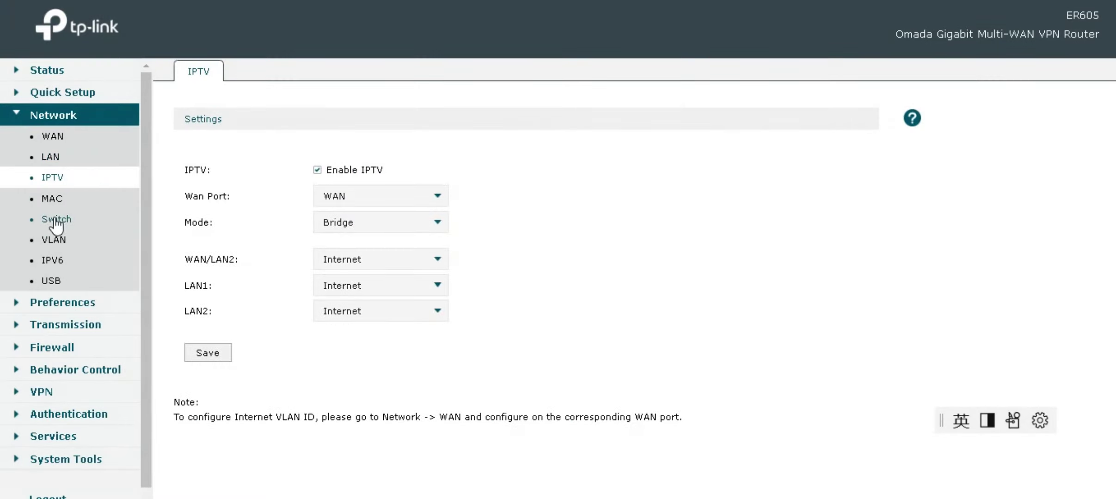
pyautogui.click(53, 199)
pyautogui.click(58, 221)
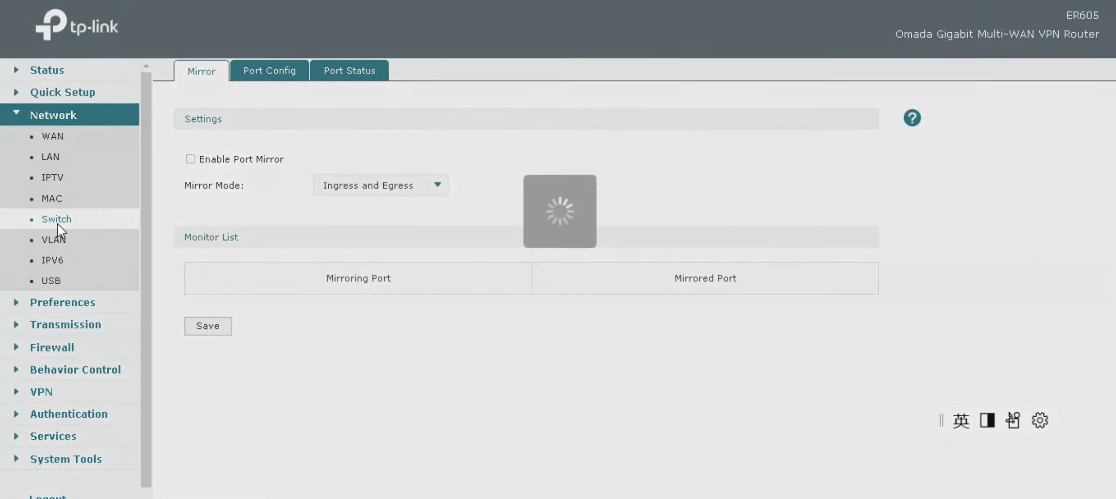
# - Examine the Network section's VLAN list, IPv6 LAN and USB Modem pages, plus the VLAN Ports table
pyautogui.click(53, 248)
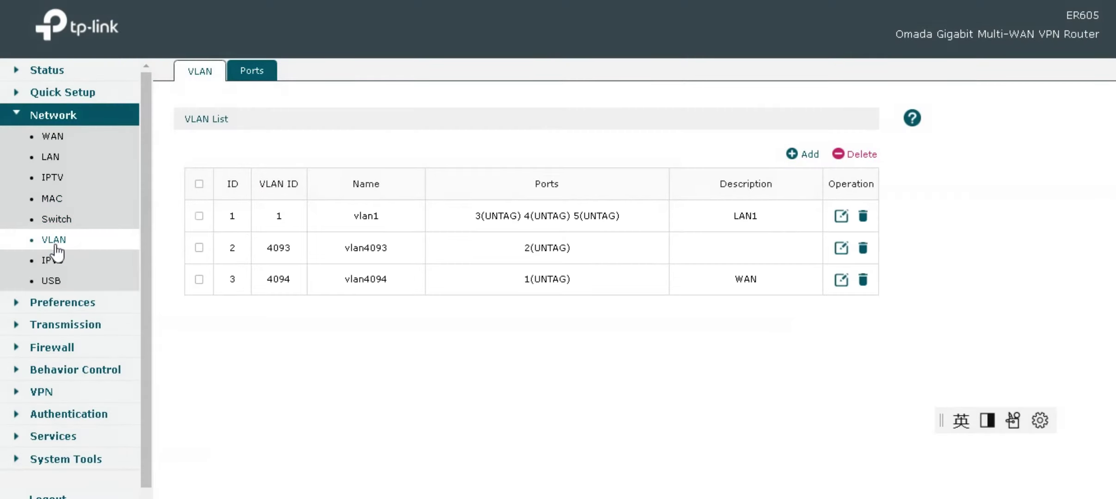
pyautogui.click(53, 261)
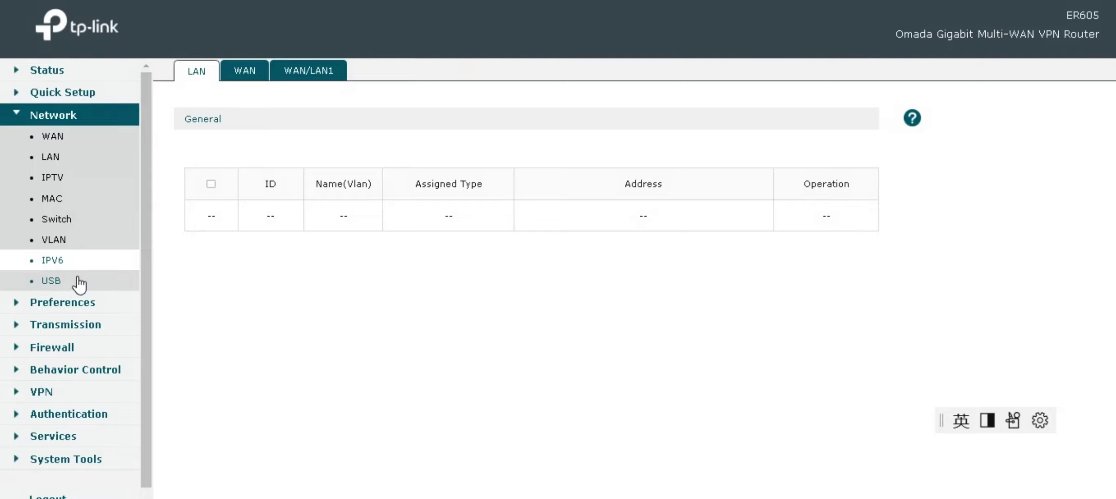
pyautogui.click(80, 283)
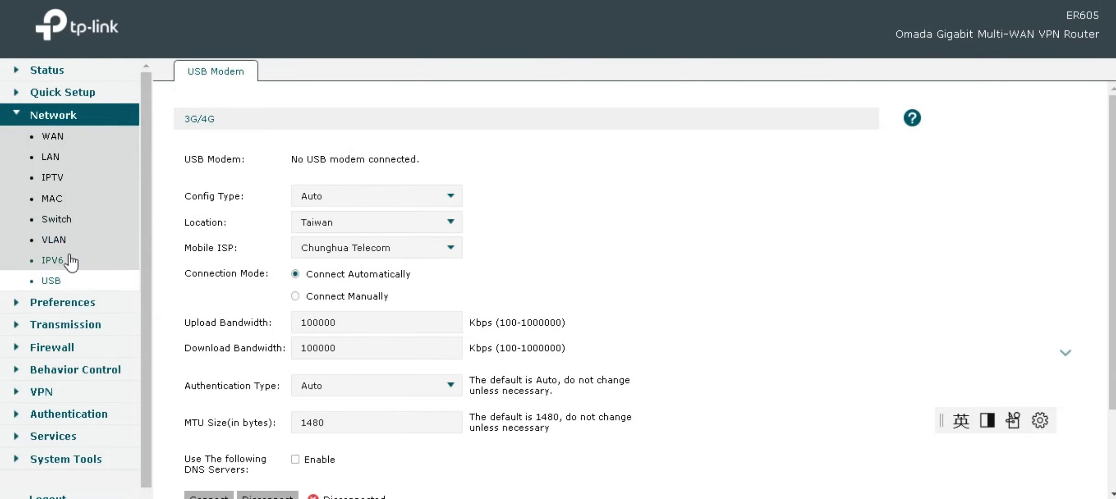
pyautogui.click(62, 240)
pyautogui.click(249, 71)
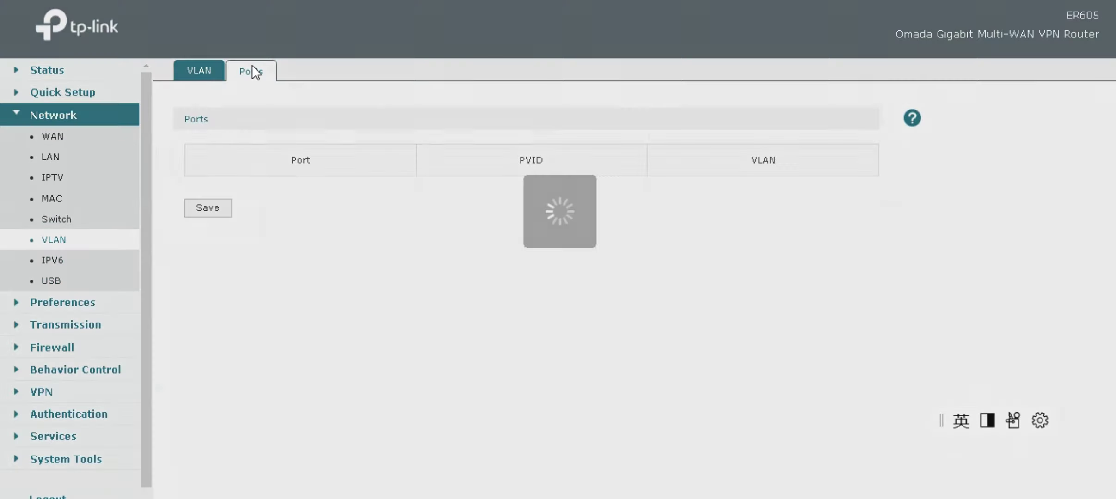
# - Review the VLAN list again, plus the Switch pages for port configuration and port status
pyautogui.click(203, 73)
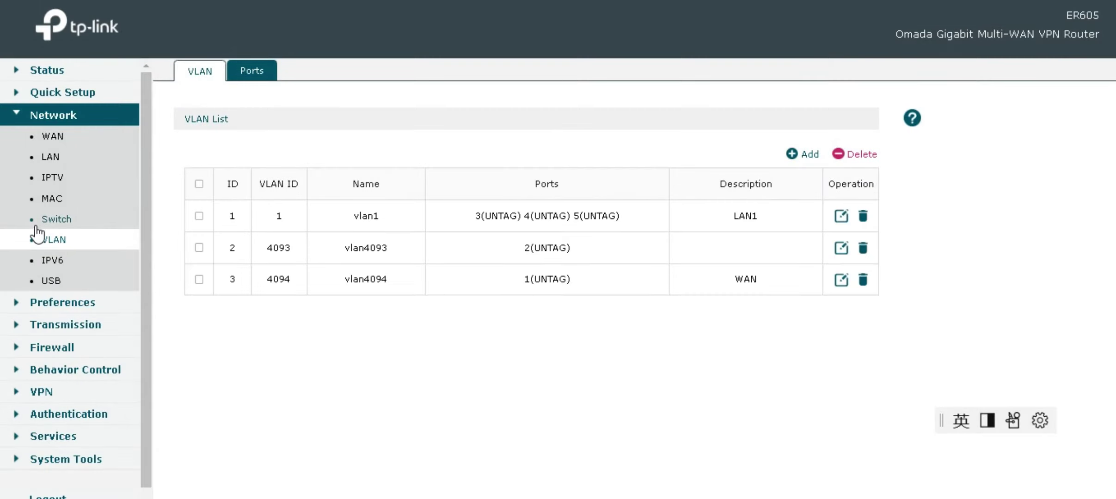
pyautogui.click(57, 219)
pyautogui.click(290, 83)
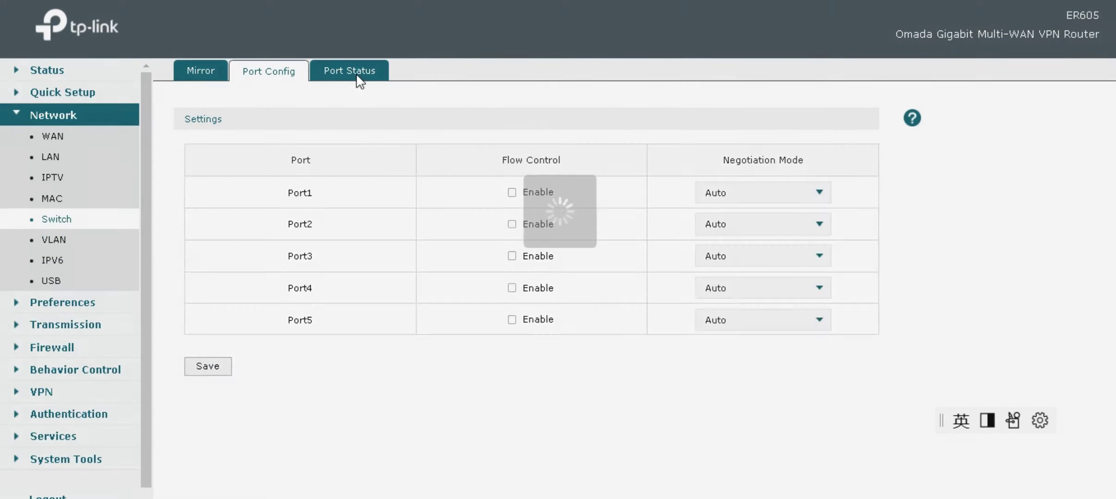
pyautogui.click(354, 74)
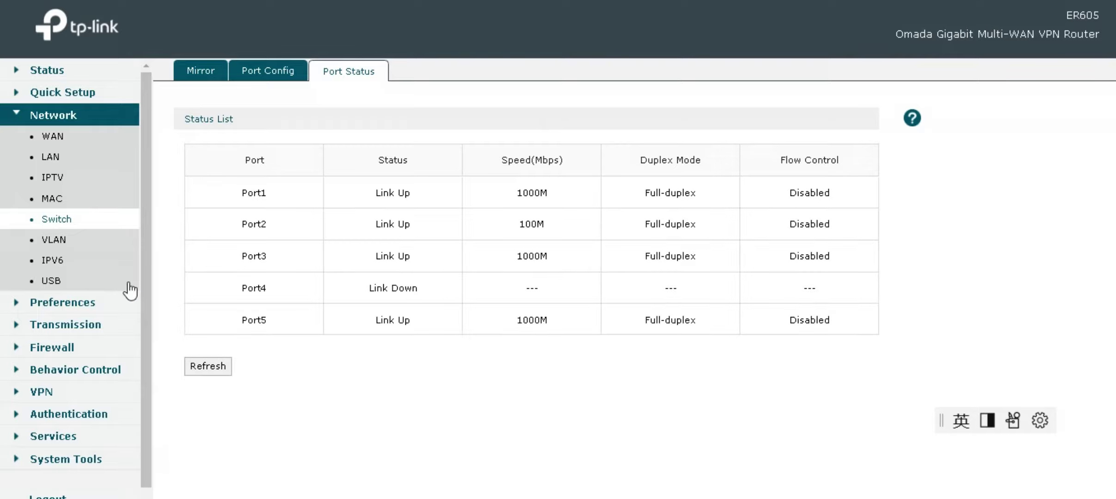
# - Review the Preferences section's IP Group, IP Address and Time Range lists
pyautogui.click(21, 305)
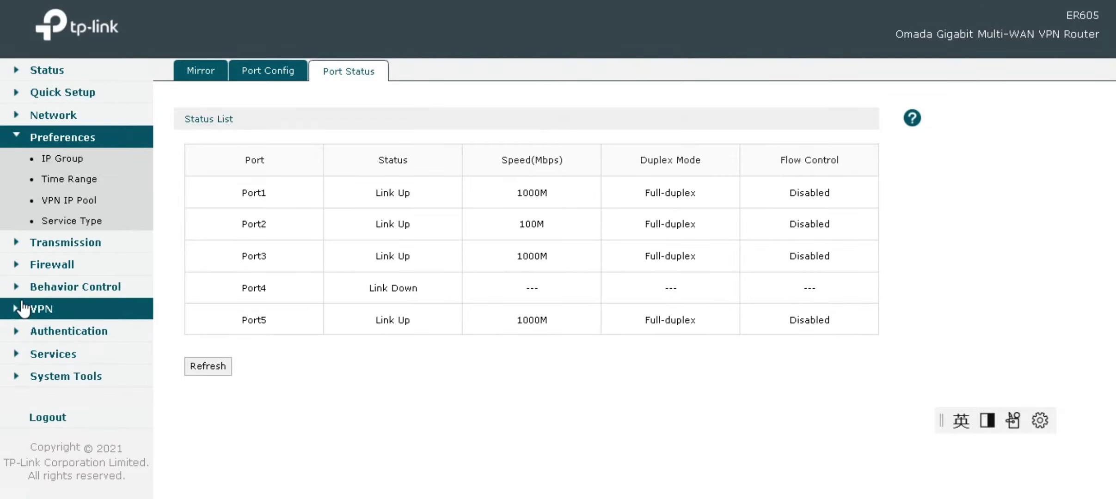
pyautogui.click(64, 158)
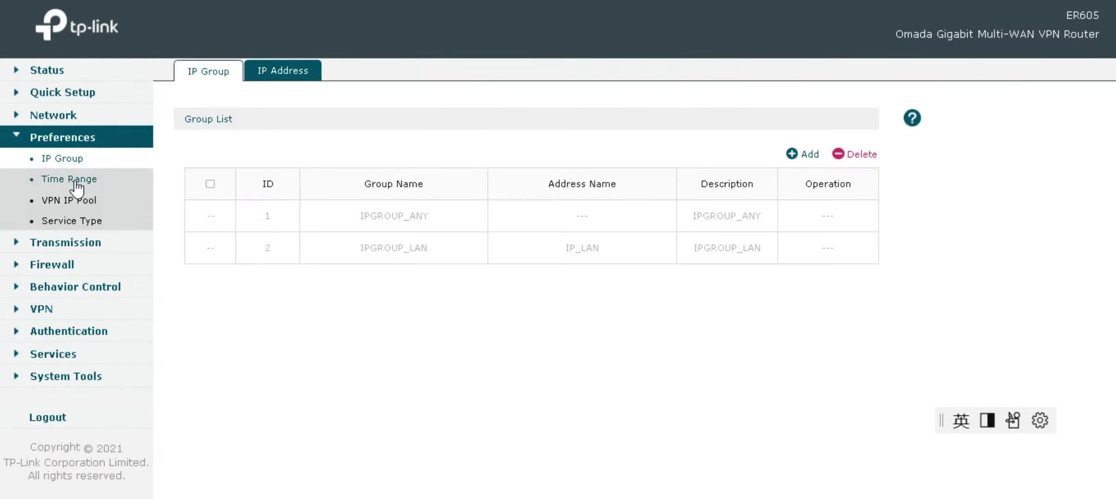
pyautogui.click(279, 71)
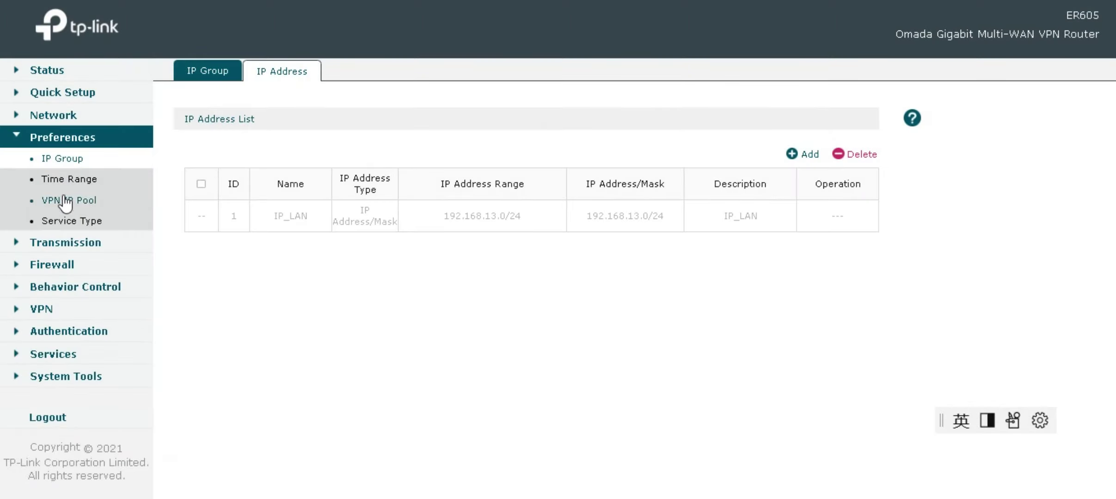
pyautogui.click(92, 178)
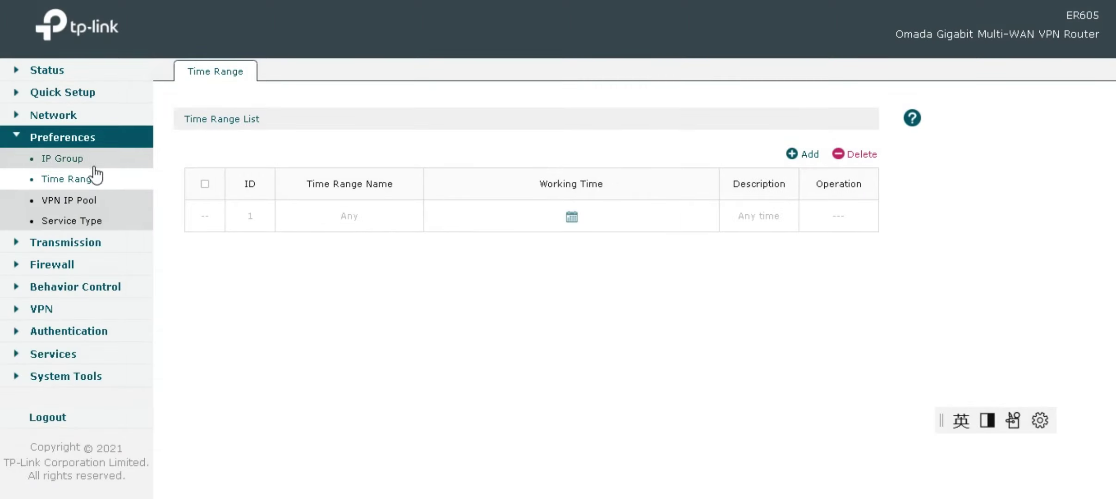
# - View the VPN IP Pool and Service Type lists, opening a blank new-entry form in each
pyautogui.click(76, 202)
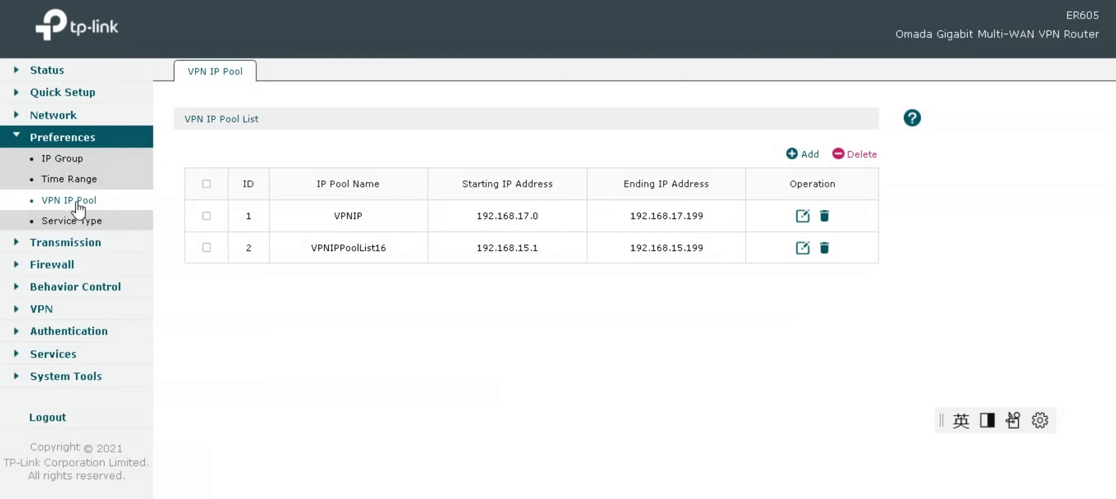
pyautogui.click(812, 154)
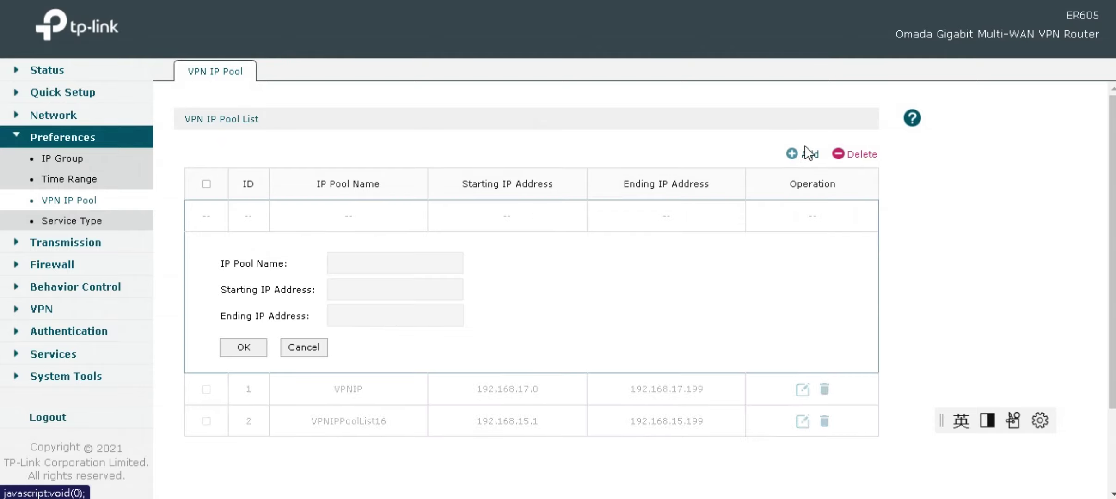
pyautogui.click(73, 221)
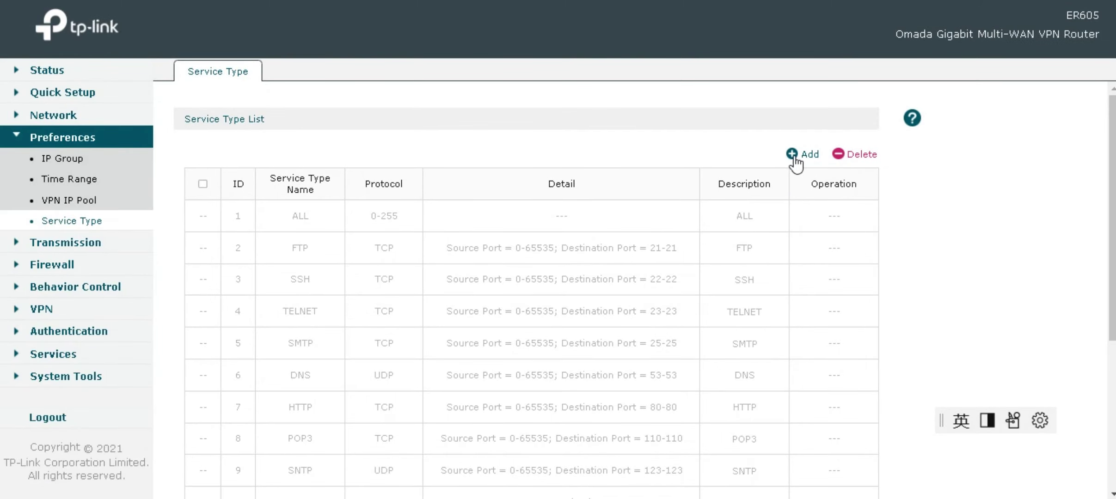
pyautogui.click(794, 159)
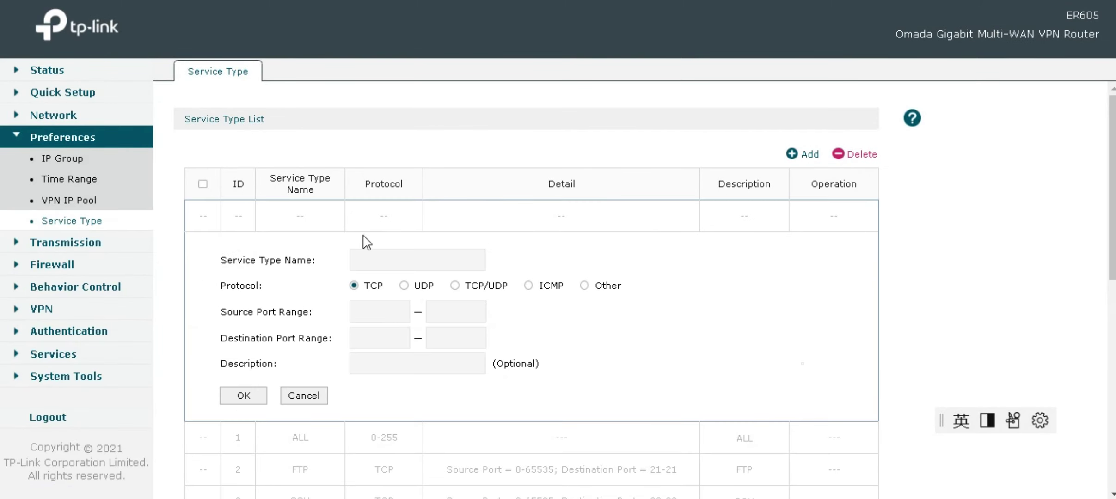
# - Examine the Transmission section's NAT pages: One-to-One NAT, Port Triggering, NAT-DMZ and ALG
pyautogui.click(19, 243)
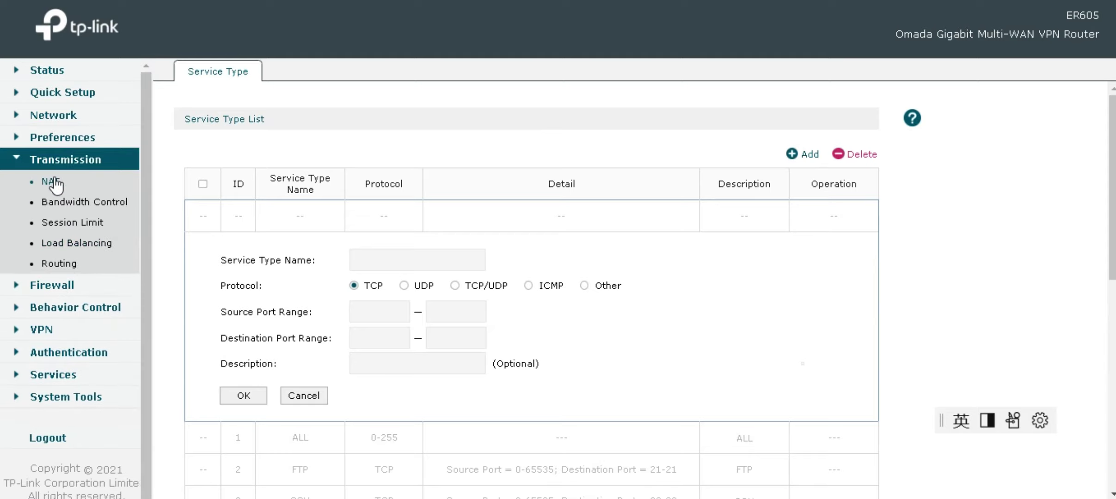
pyautogui.click(50, 182)
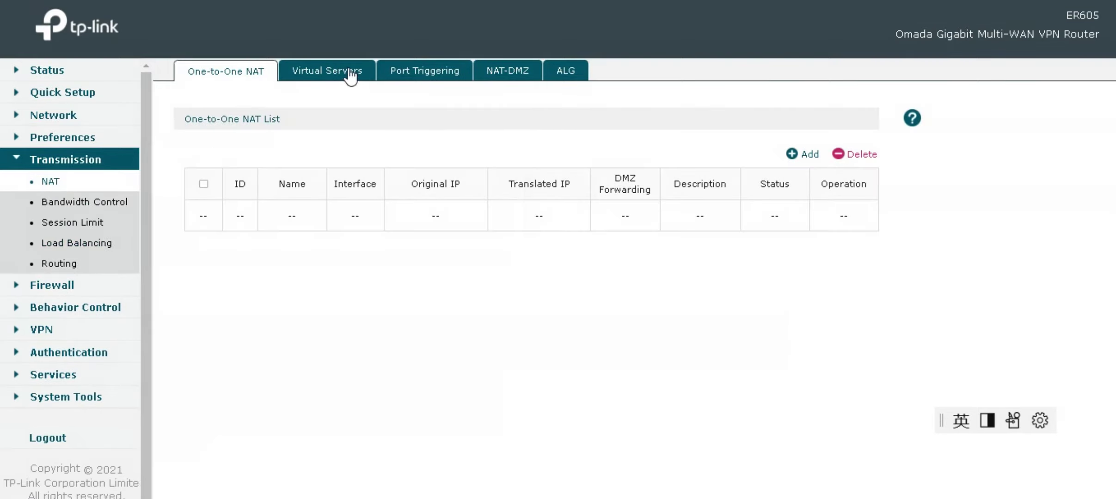
pyautogui.click(409, 71)
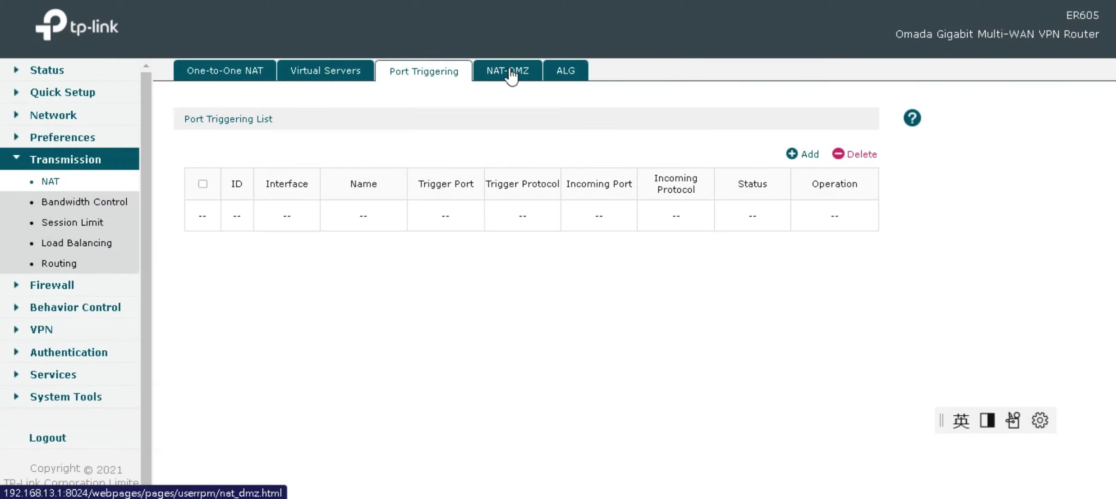
pyautogui.click(508, 69)
pyautogui.click(570, 71)
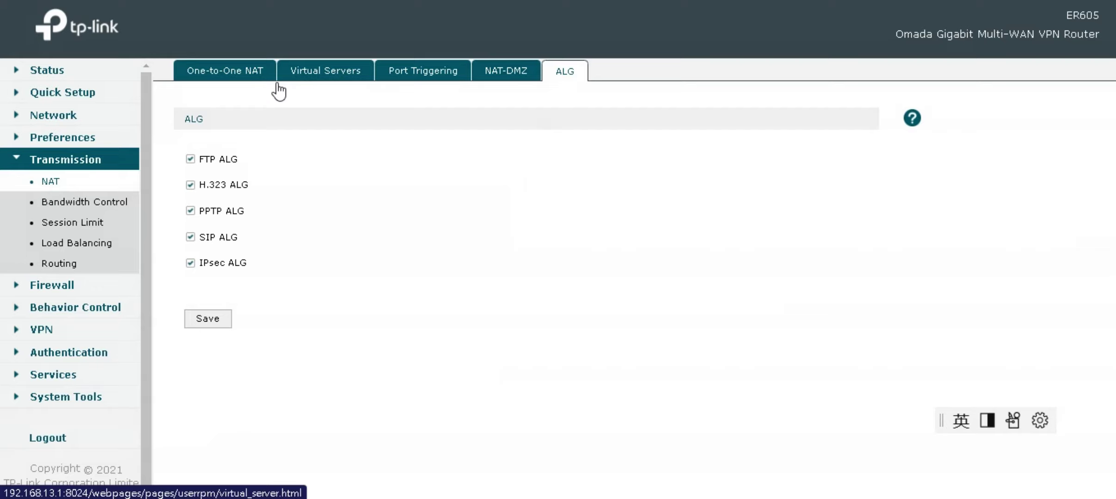
# - View the Transmission section's Bandwidth Control, Session Limit and Session Monitor pages
pyautogui.click(82, 203)
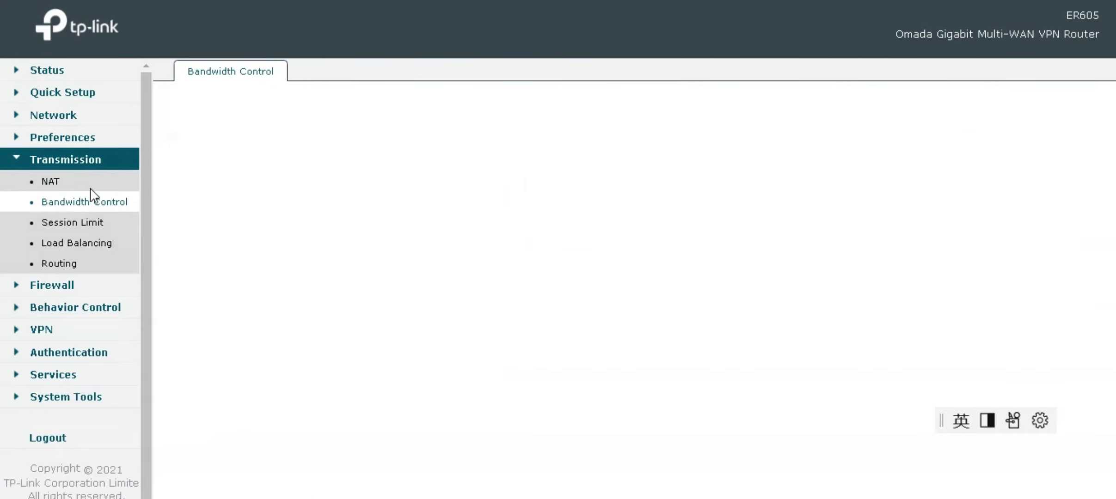
pyautogui.click(69, 224)
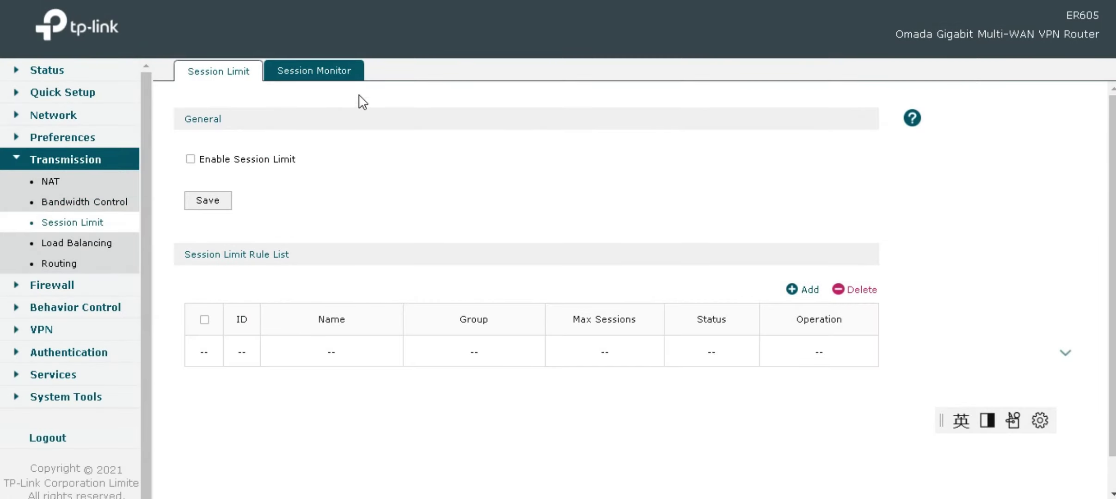
pyautogui.click(315, 77)
# - Review the Load Balancing basic settings, Link Backup and Online Detection pages, plus the Static Route list
pyautogui.click(76, 244)
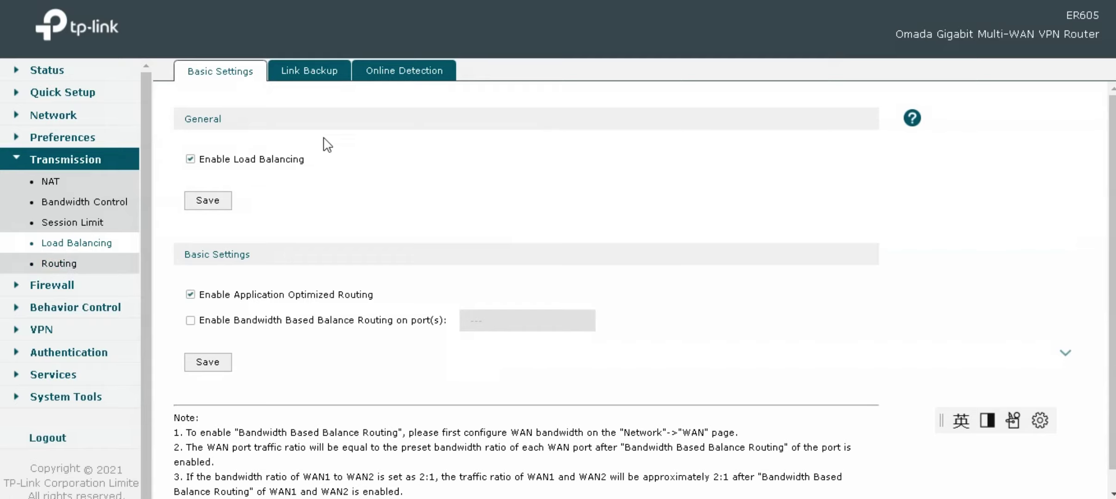
pyautogui.click(332, 73)
pyautogui.click(407, 72)
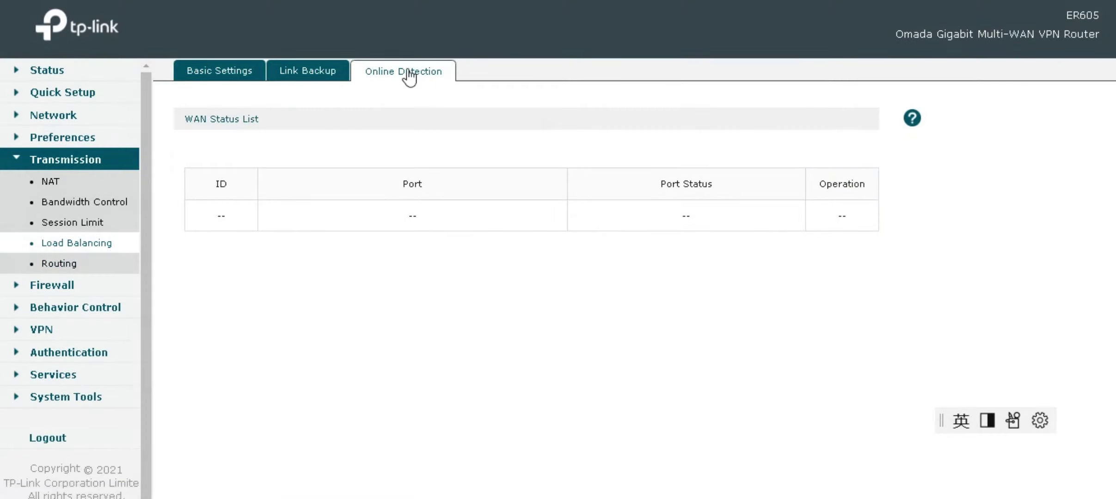
pyautogui.click(92, 264)
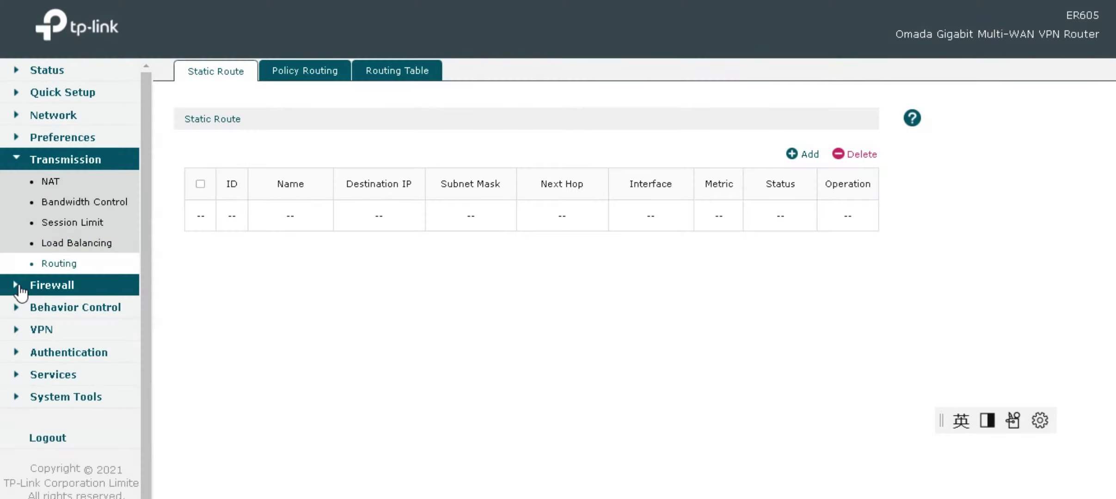
# - Review the Firewall section's Anti ARP Spoofing, Attack Defense and Access Control pages, including ARP Scanning and the ARP List
pyautogui.click(19, 288)
pyautogui.click(89, 204)
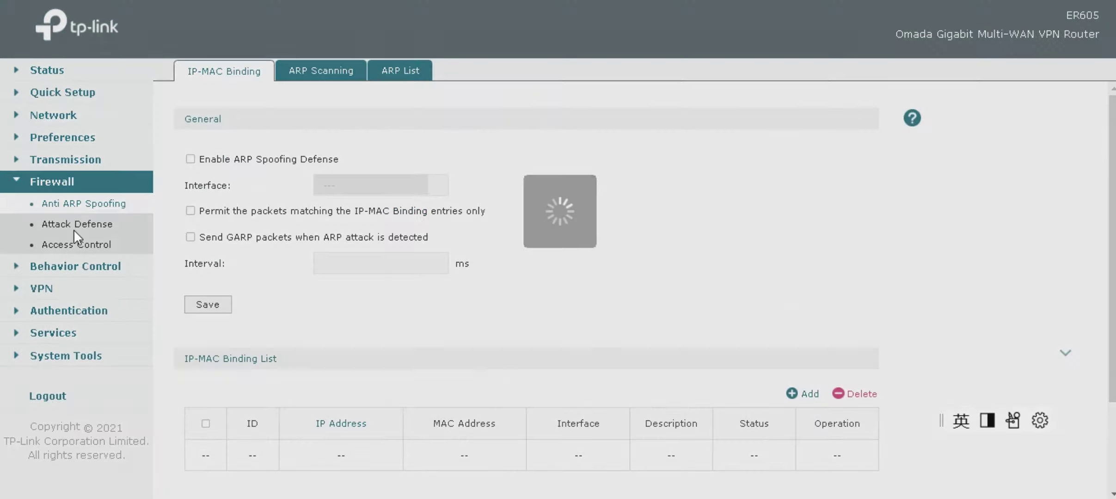
pyautogui.click(82, 224)
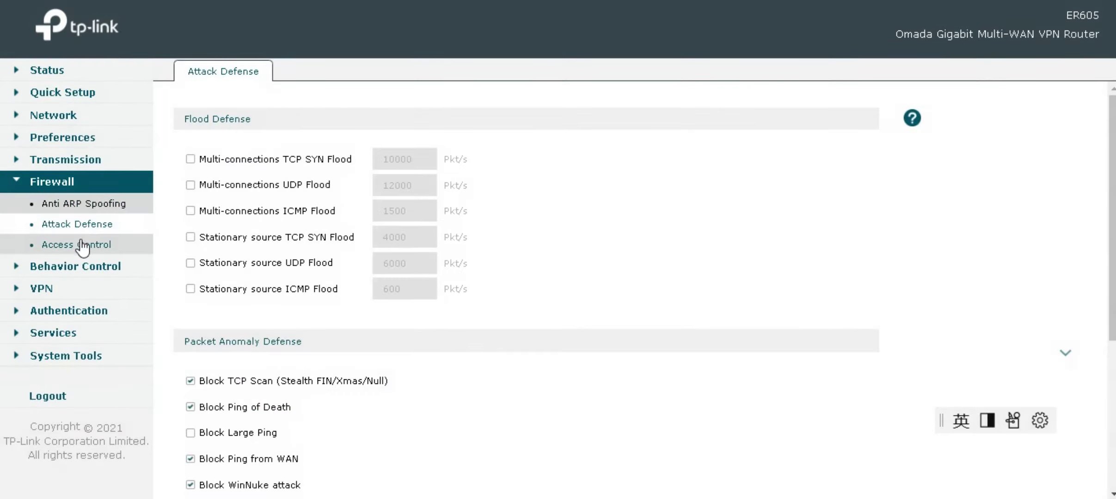
pyautogui.click(81, 245)
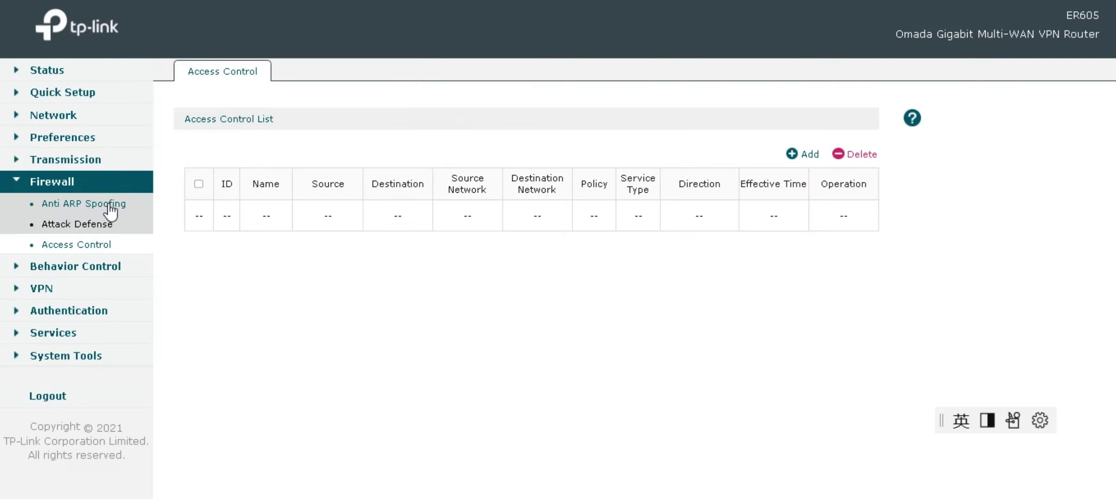
pyautogui.doubleClick(109, 204)
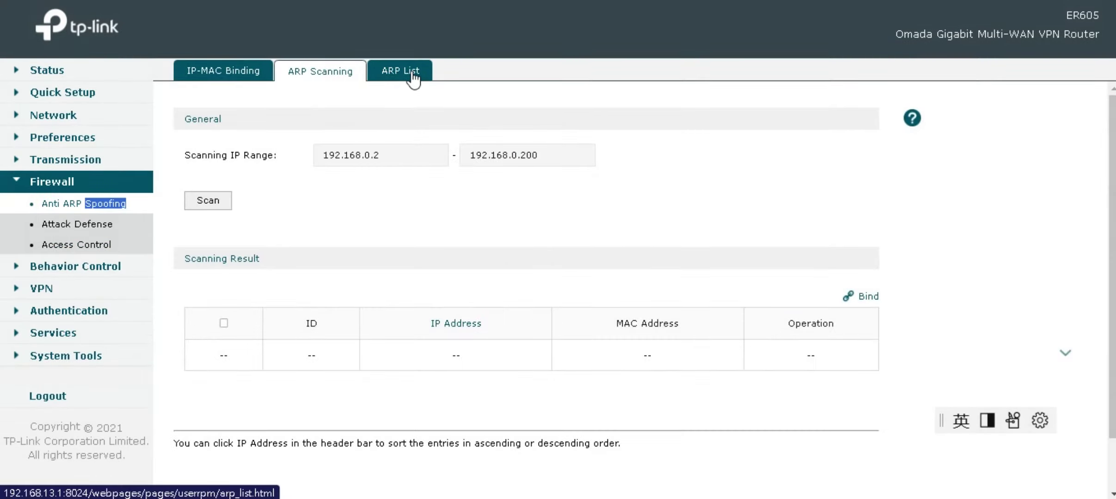
pyautogui.click(412, 74)
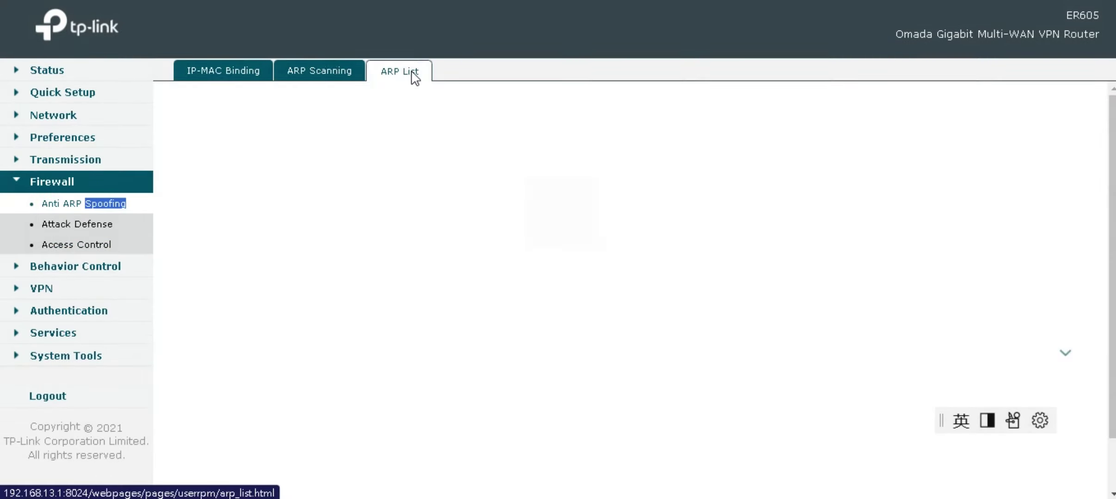
# - View the Behavior Control section's Web Filtering group list and Web Security page
pyautogui.click(19, 267)
pyautogui.click(79, 226)
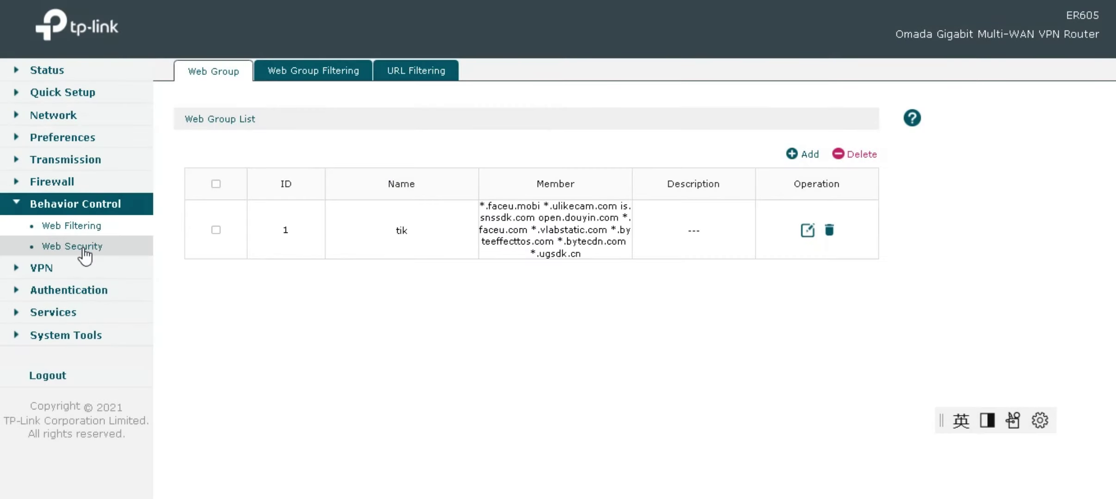
pyautogui.click(84, 249)
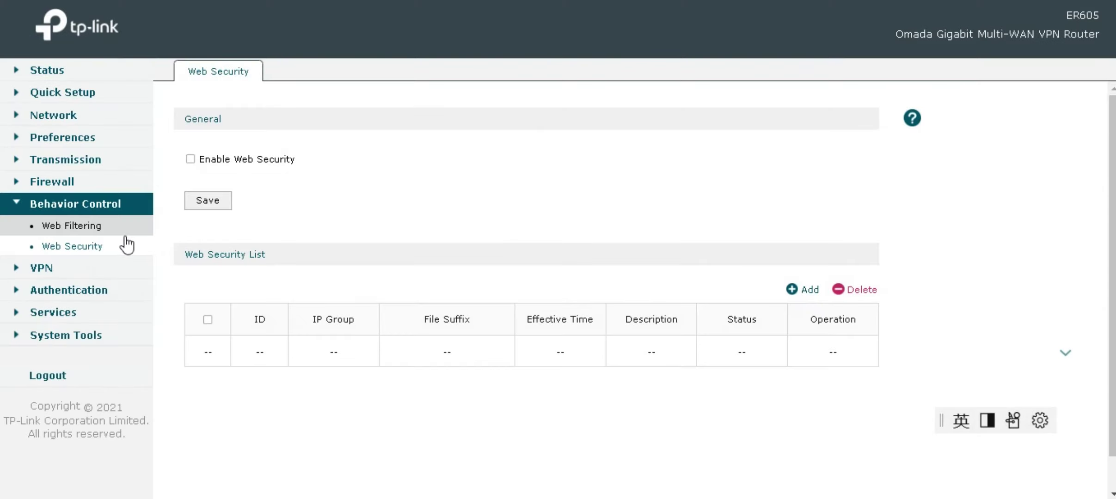
# - Examine the VPN section's IPsec policy list, PPTP and OpenVPN server lists, and user account list
pyautogui.click(19, 272)
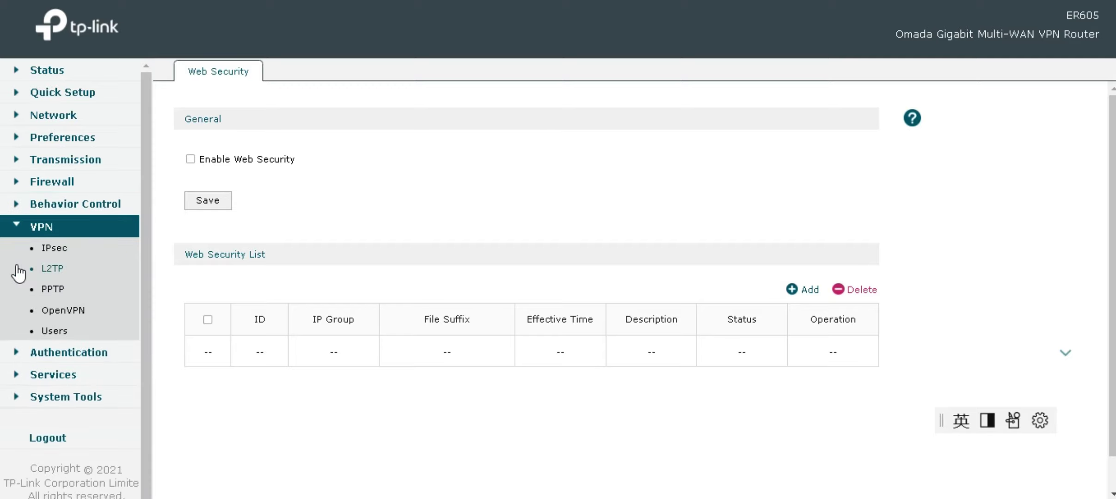
pyautogui.click(54, 249)
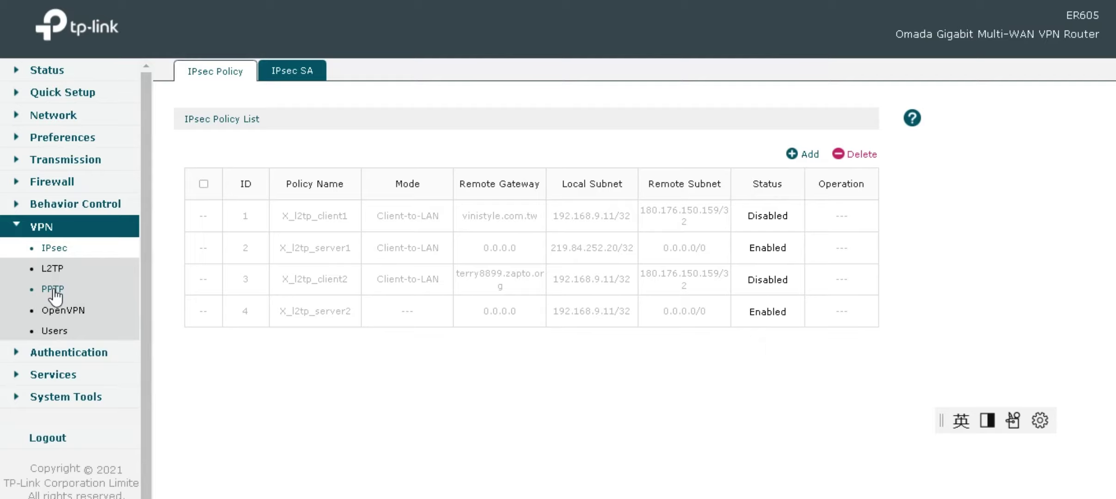
pyautogui.click(53, 291)
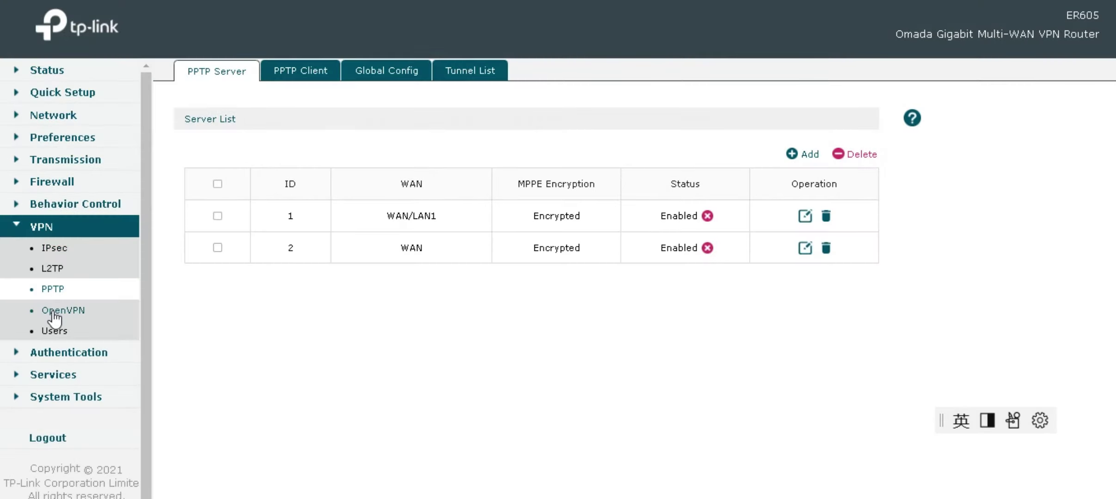
pyautogui.click(54, 312)
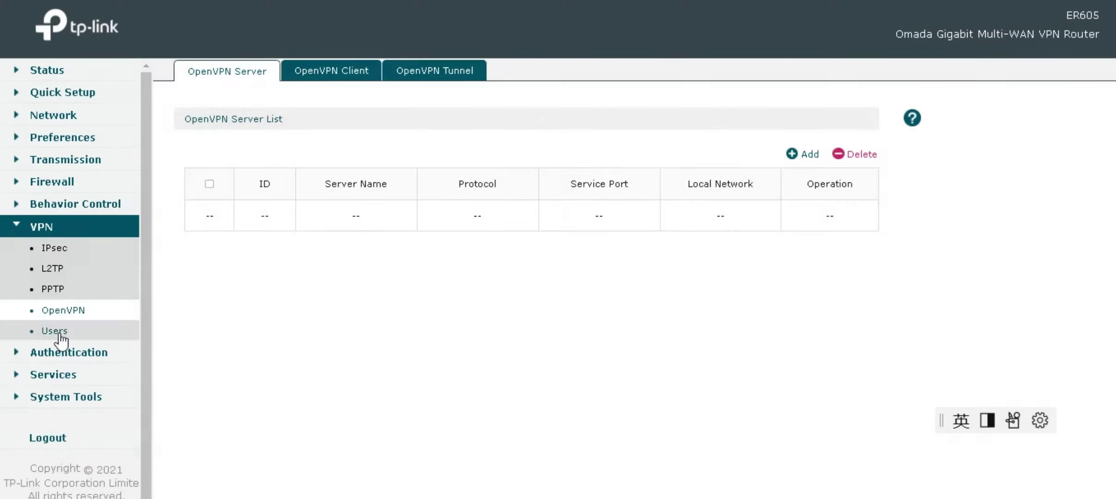
pyautogui.click(59, 332)
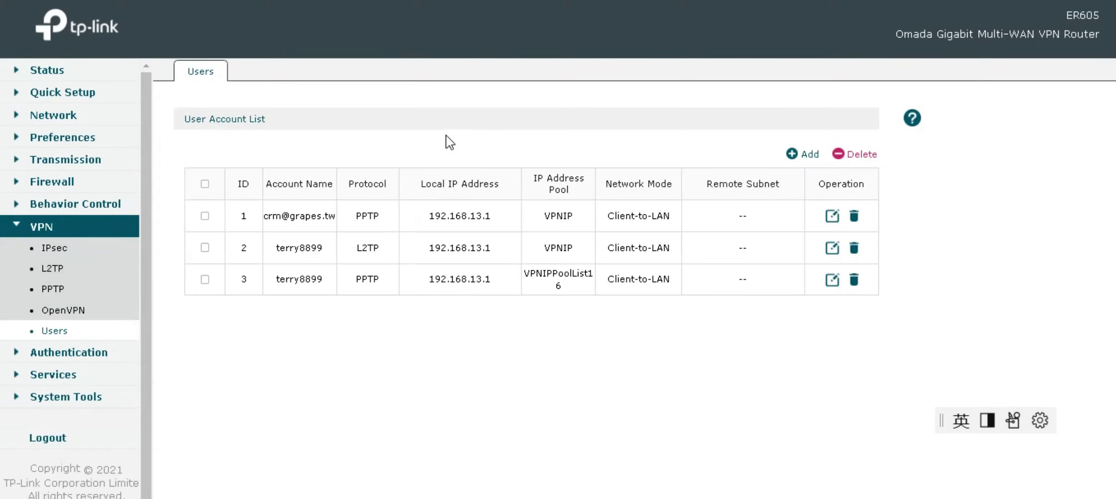
# - Revisit the PPTP server list and view the PPTP Client and Global Config pages
pyautogui.click(52, 283)
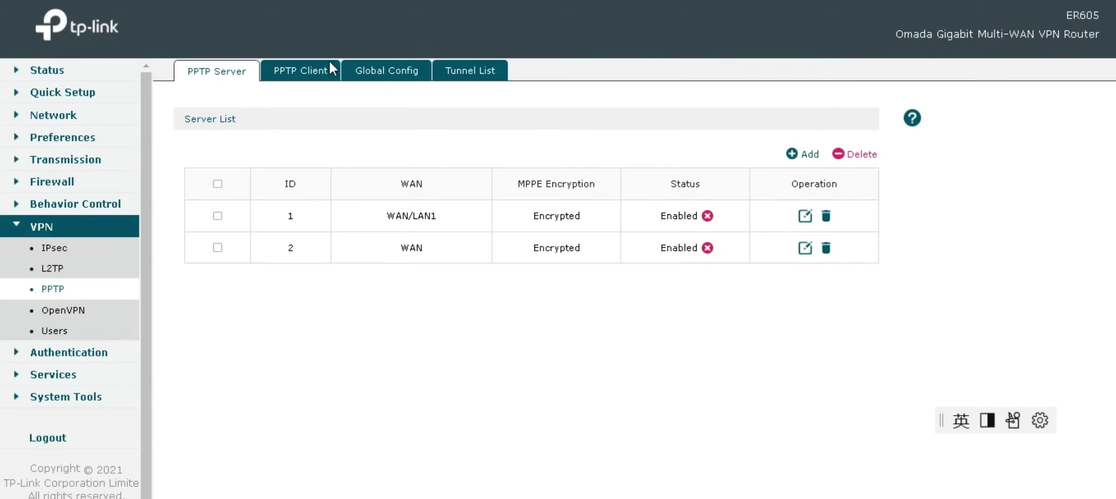
pyautogui.click(328, 68)
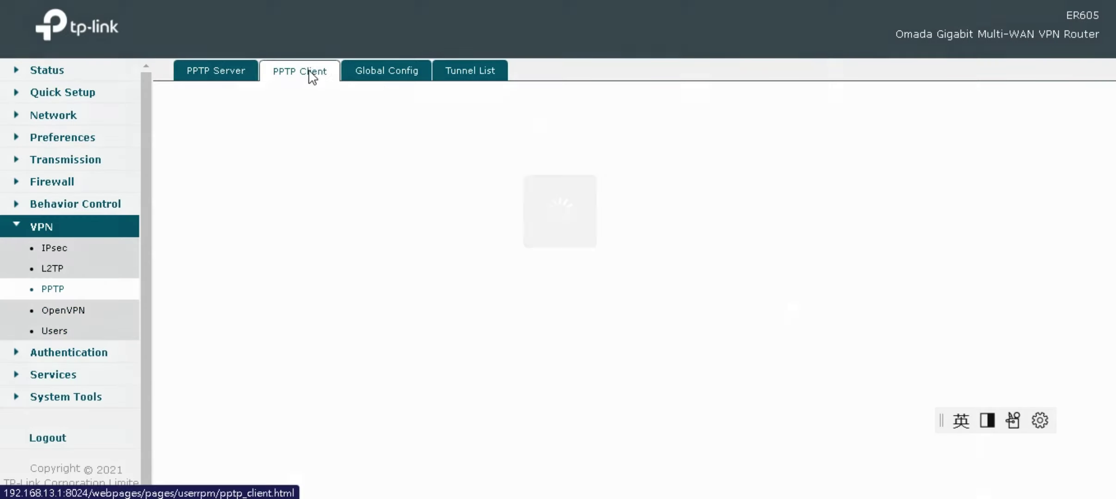
pyautogui.click(387, 75)
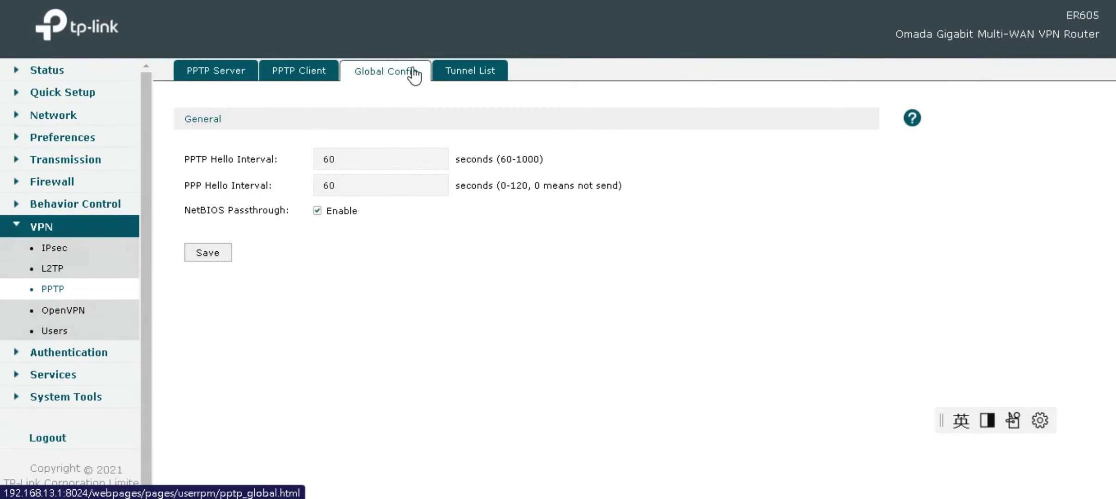
# - View the PPTP Tunnel List and the VPN user account list
pyautogui.click(462, 70)
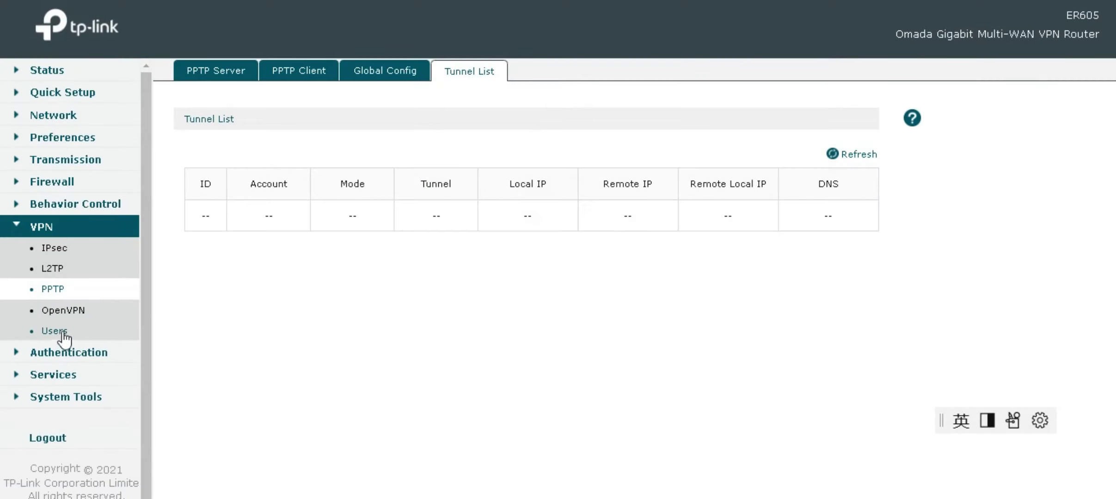
pyautogui.click(72, 332)
pyautogui.scroll(-1, 83, 321)
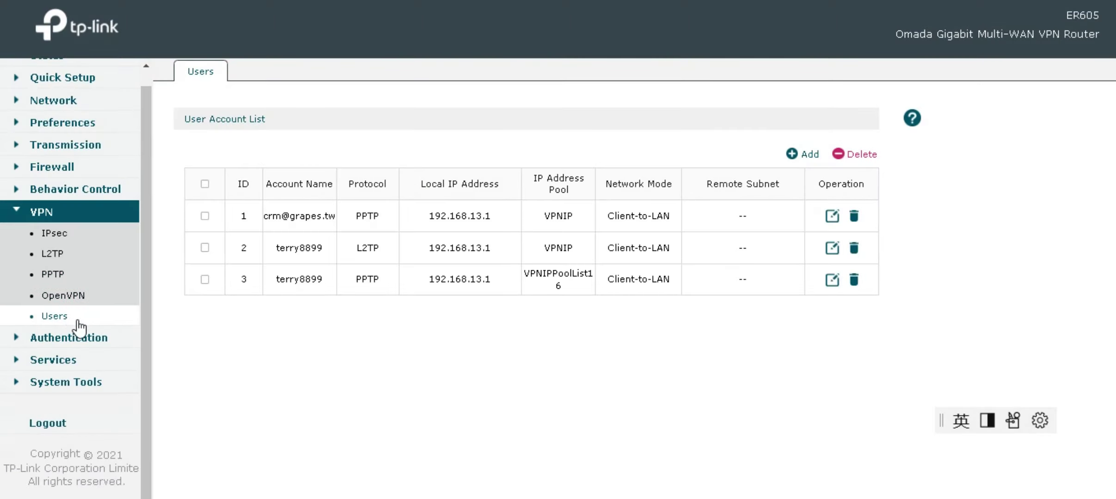
# - Review the Authentication section's Web Authentication, Guest Resources, User Management and Authentication Status pages
pyautogui.click(86, 338)
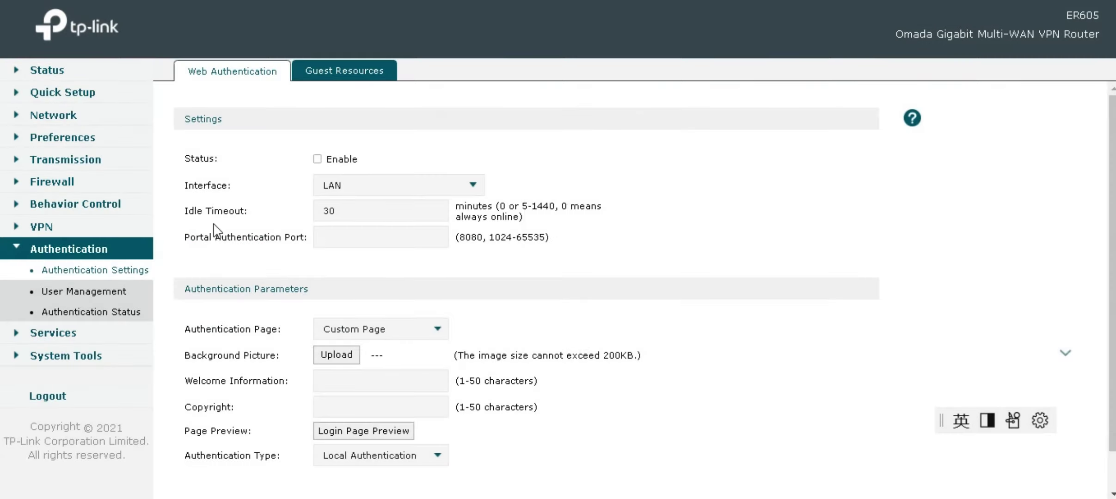
pyautogui.click(356, 74)
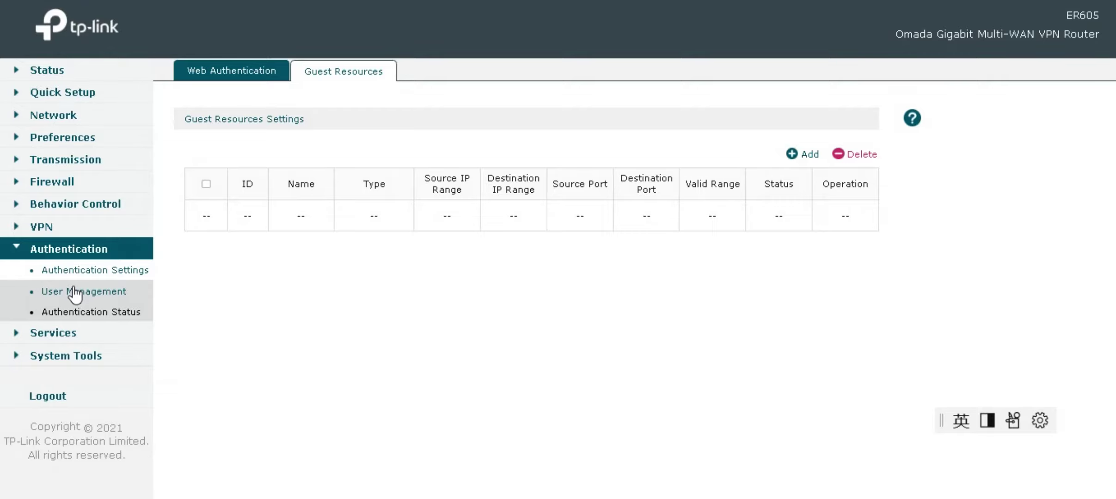
pyautogui.click(74, 292)
pyautogui.click(77, 312)
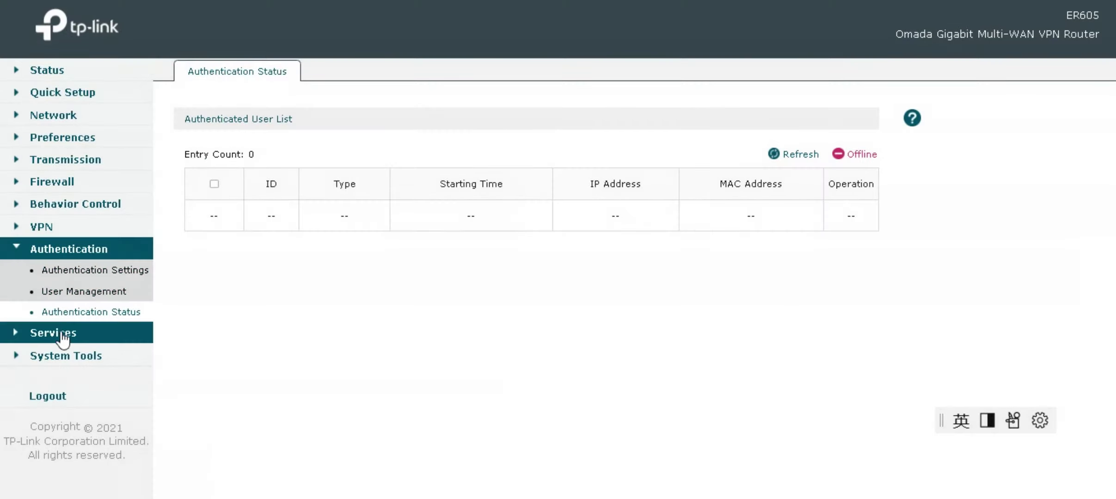
# - View the Services section's Peanuthull Dynamic DNS list and UPnP page
pyautogui.click(62, 335)
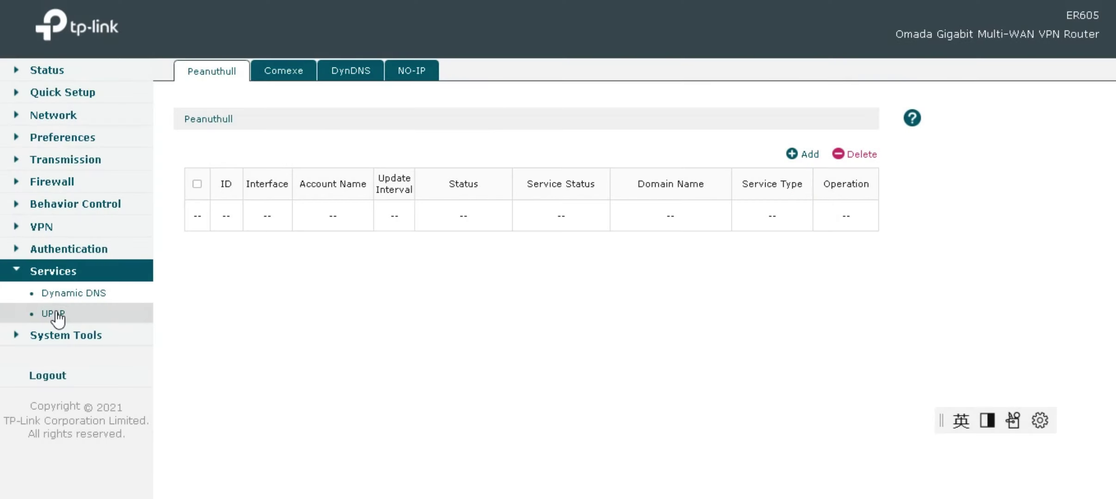
pyautogui.click(57, 314)
# - Review the System Tools section's Admin Setup, Controller Settings, SNMP, Diagnostics, Remote Assistance, Time Settings and System Log pages
pyautogui.click(67, 335)
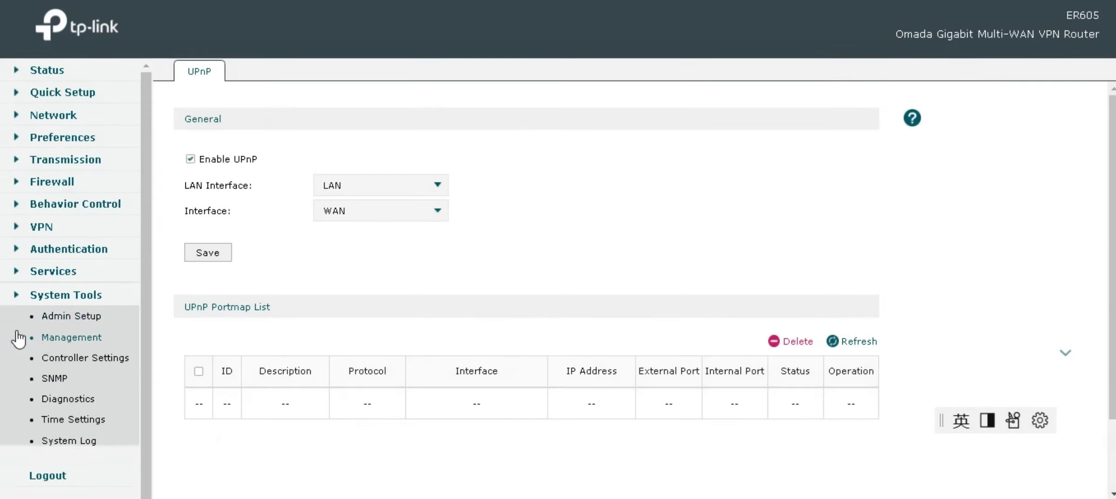
pyautogui.click(78, 316)
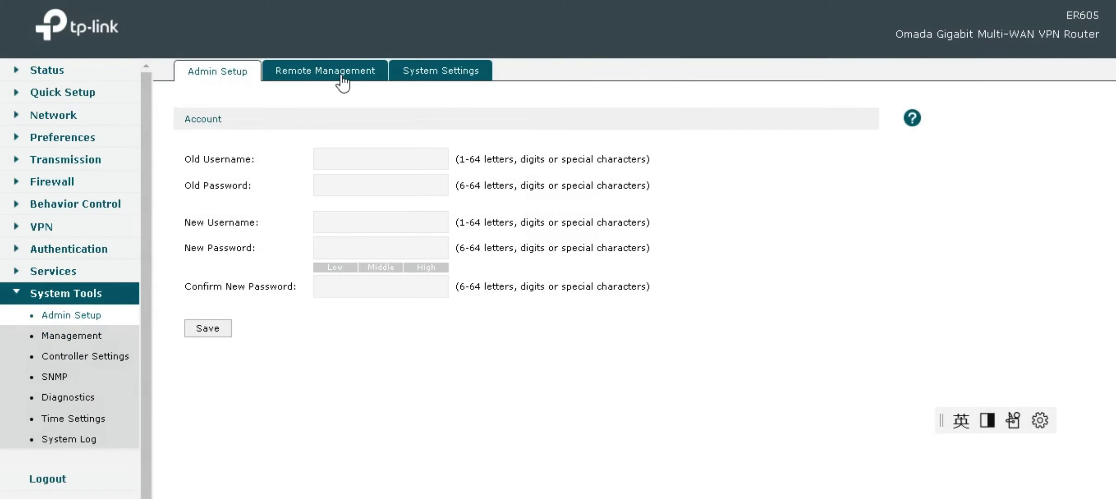
pyautogui.click(84, 356)
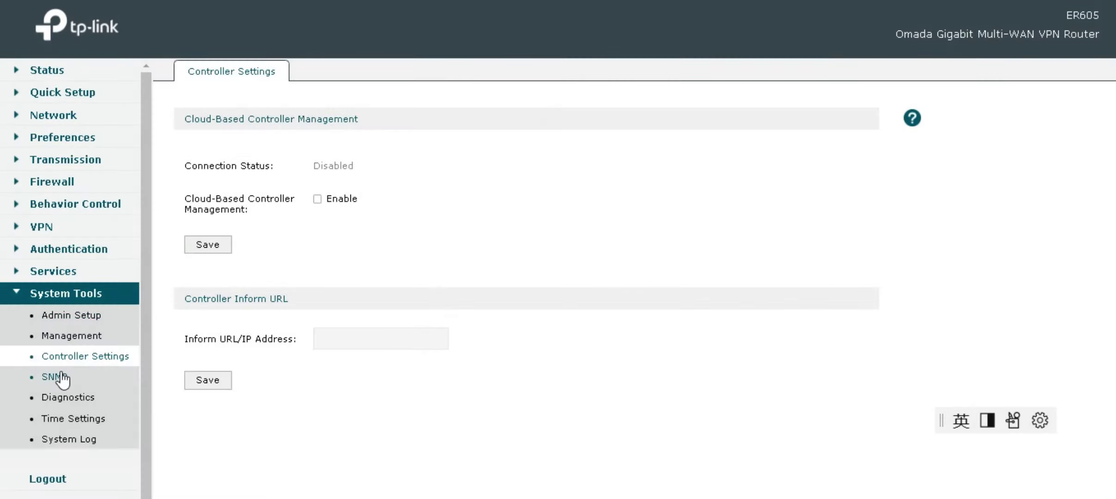
pyautogui.click(61, 378)
pyautogui.click(55, 402)
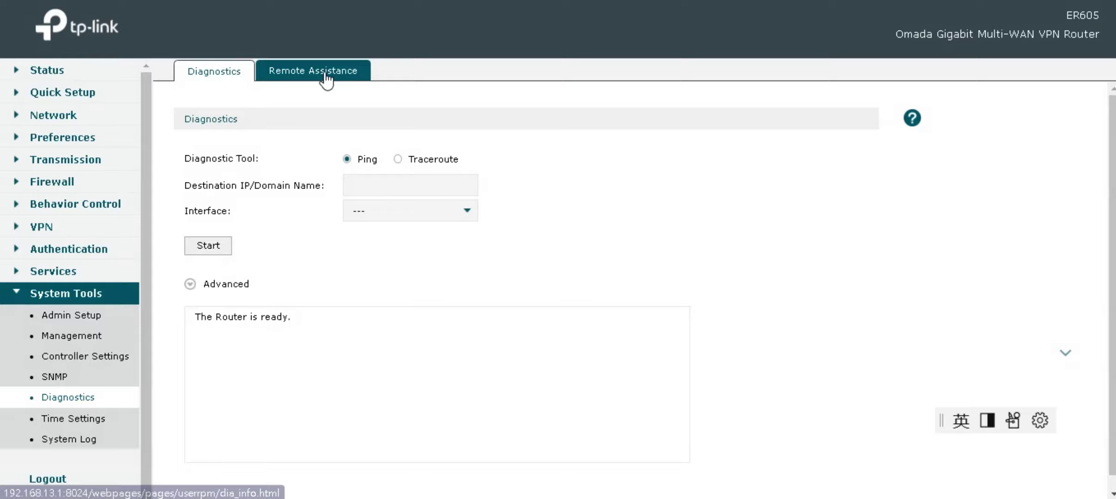
pyautogui.click(313, 71)
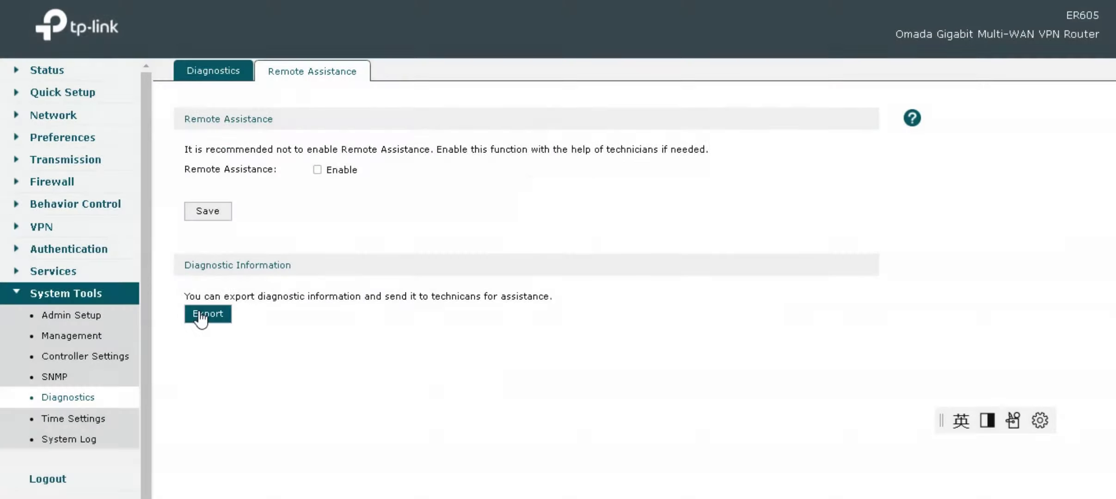
pyautogui.click(78, 419)
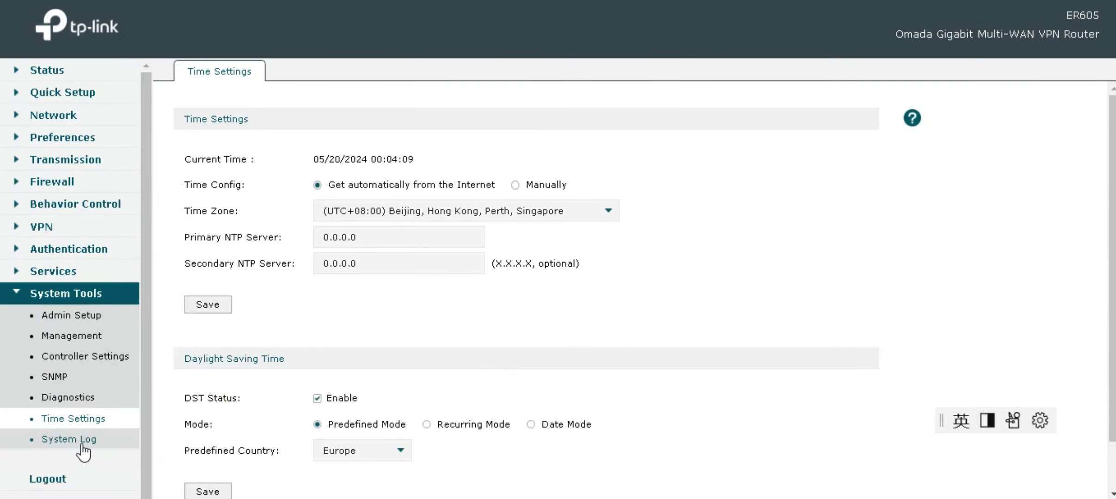
pyautogui.click(69, 439)
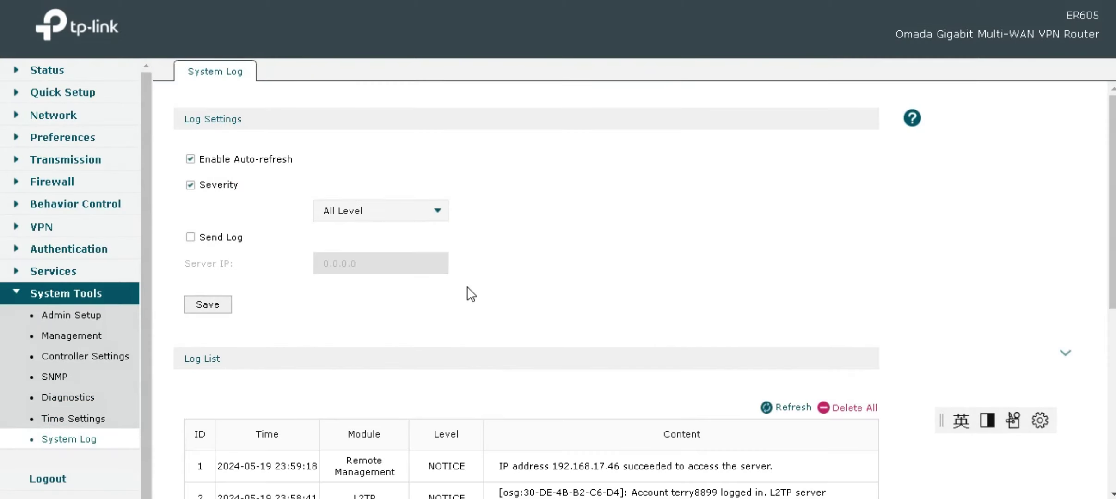